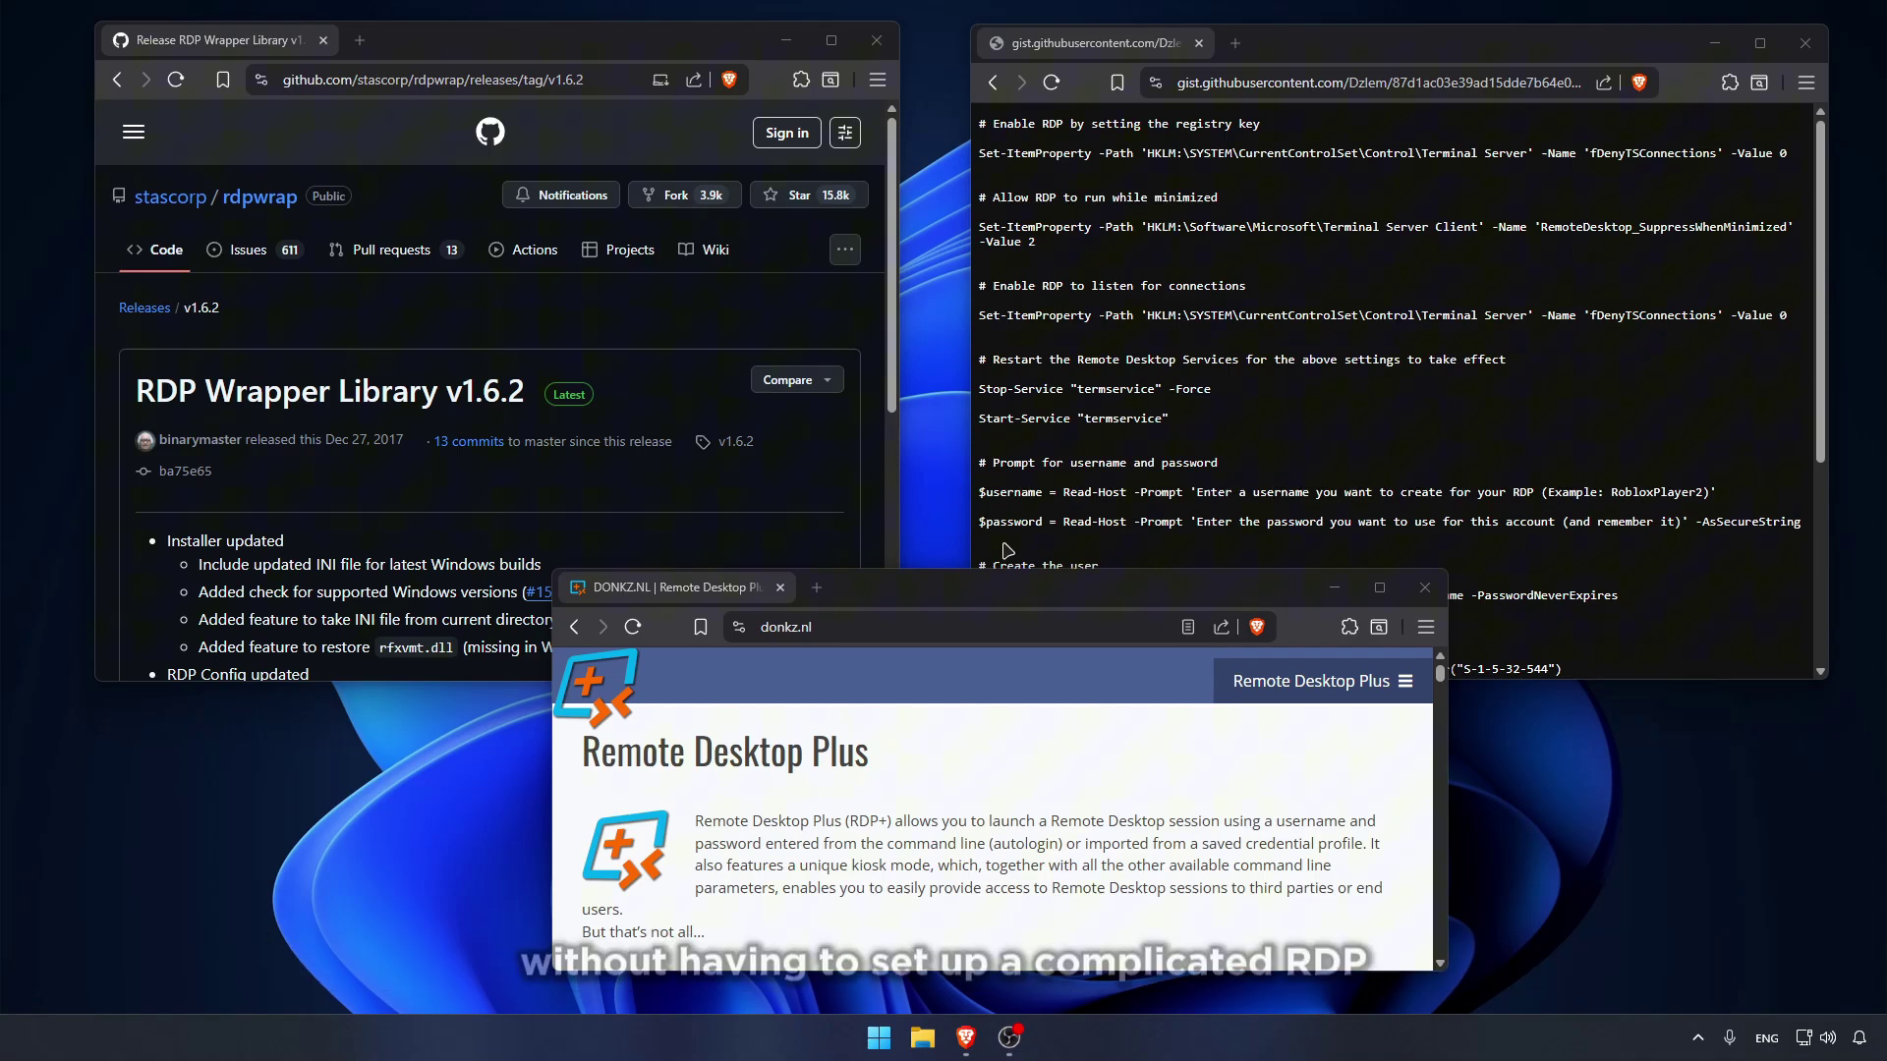
# Step: Shift the Remote Desktop Plus window aside and bring the PowerShell script page forward
pyautogui.moveTo(1015, 592); pyautogui.dragTo(976, 585)
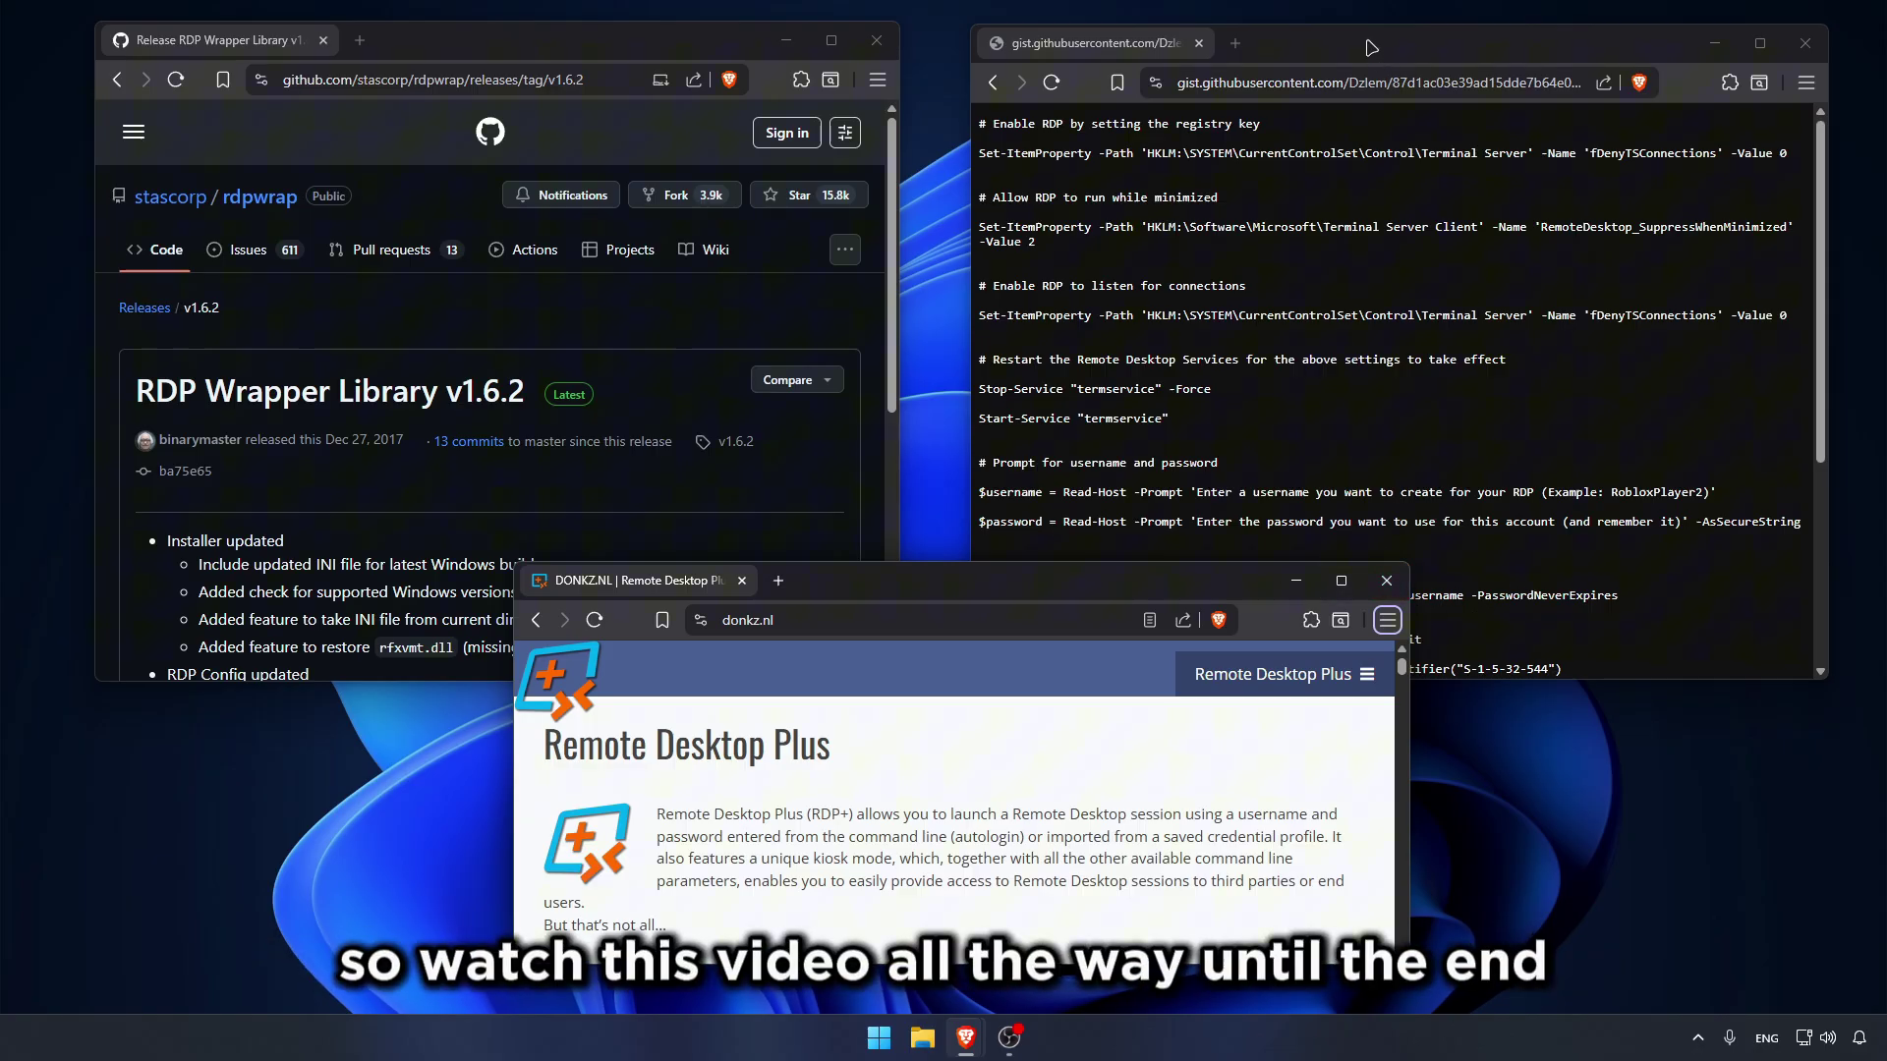
pyautogui.moveTo(1371, 47)
pyautogui.mouseDown()
pyautogui.moveTo(1395, 44)
pyautogui.moveTo(1298, 49)
pyautogui.moveTo(1277, 68)
pyautogui.moveTo(1347, 59)
pyautogui.moveTo(1355, 80)
pyautogui.mouseUp()
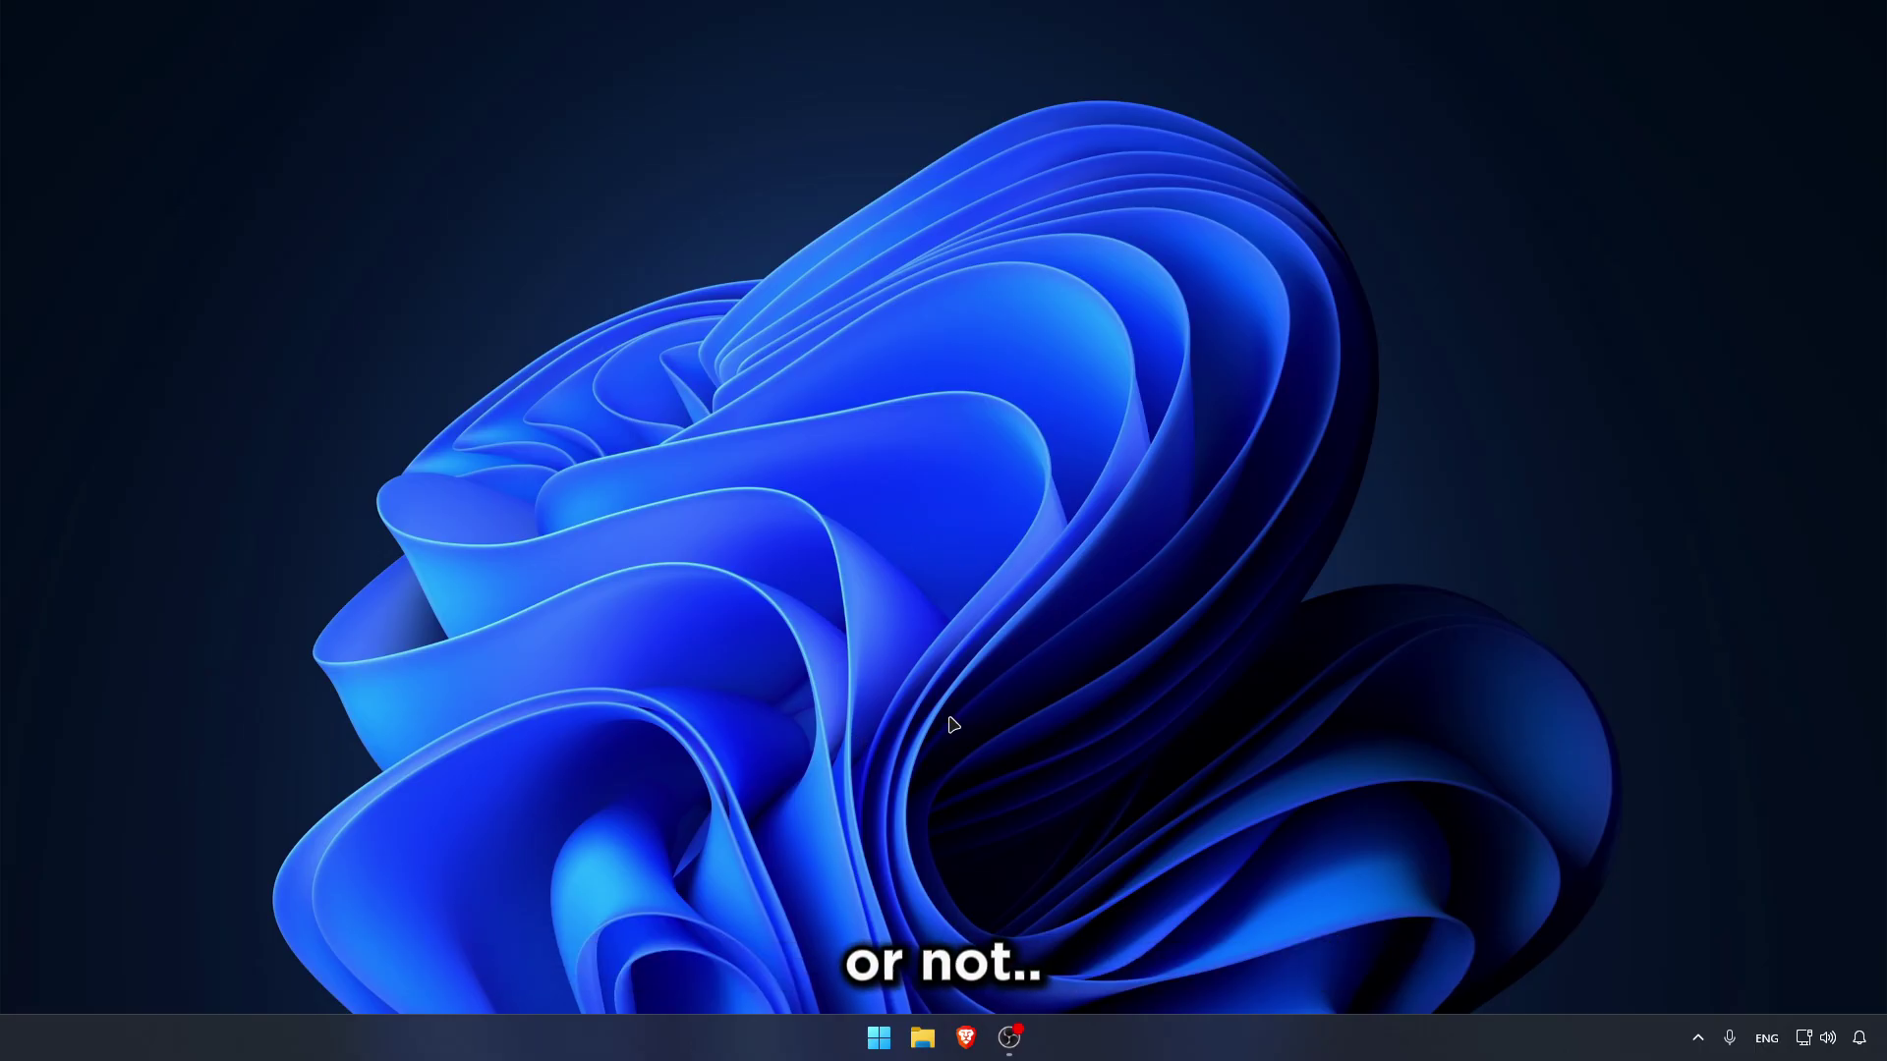
pyautogui.press('super')
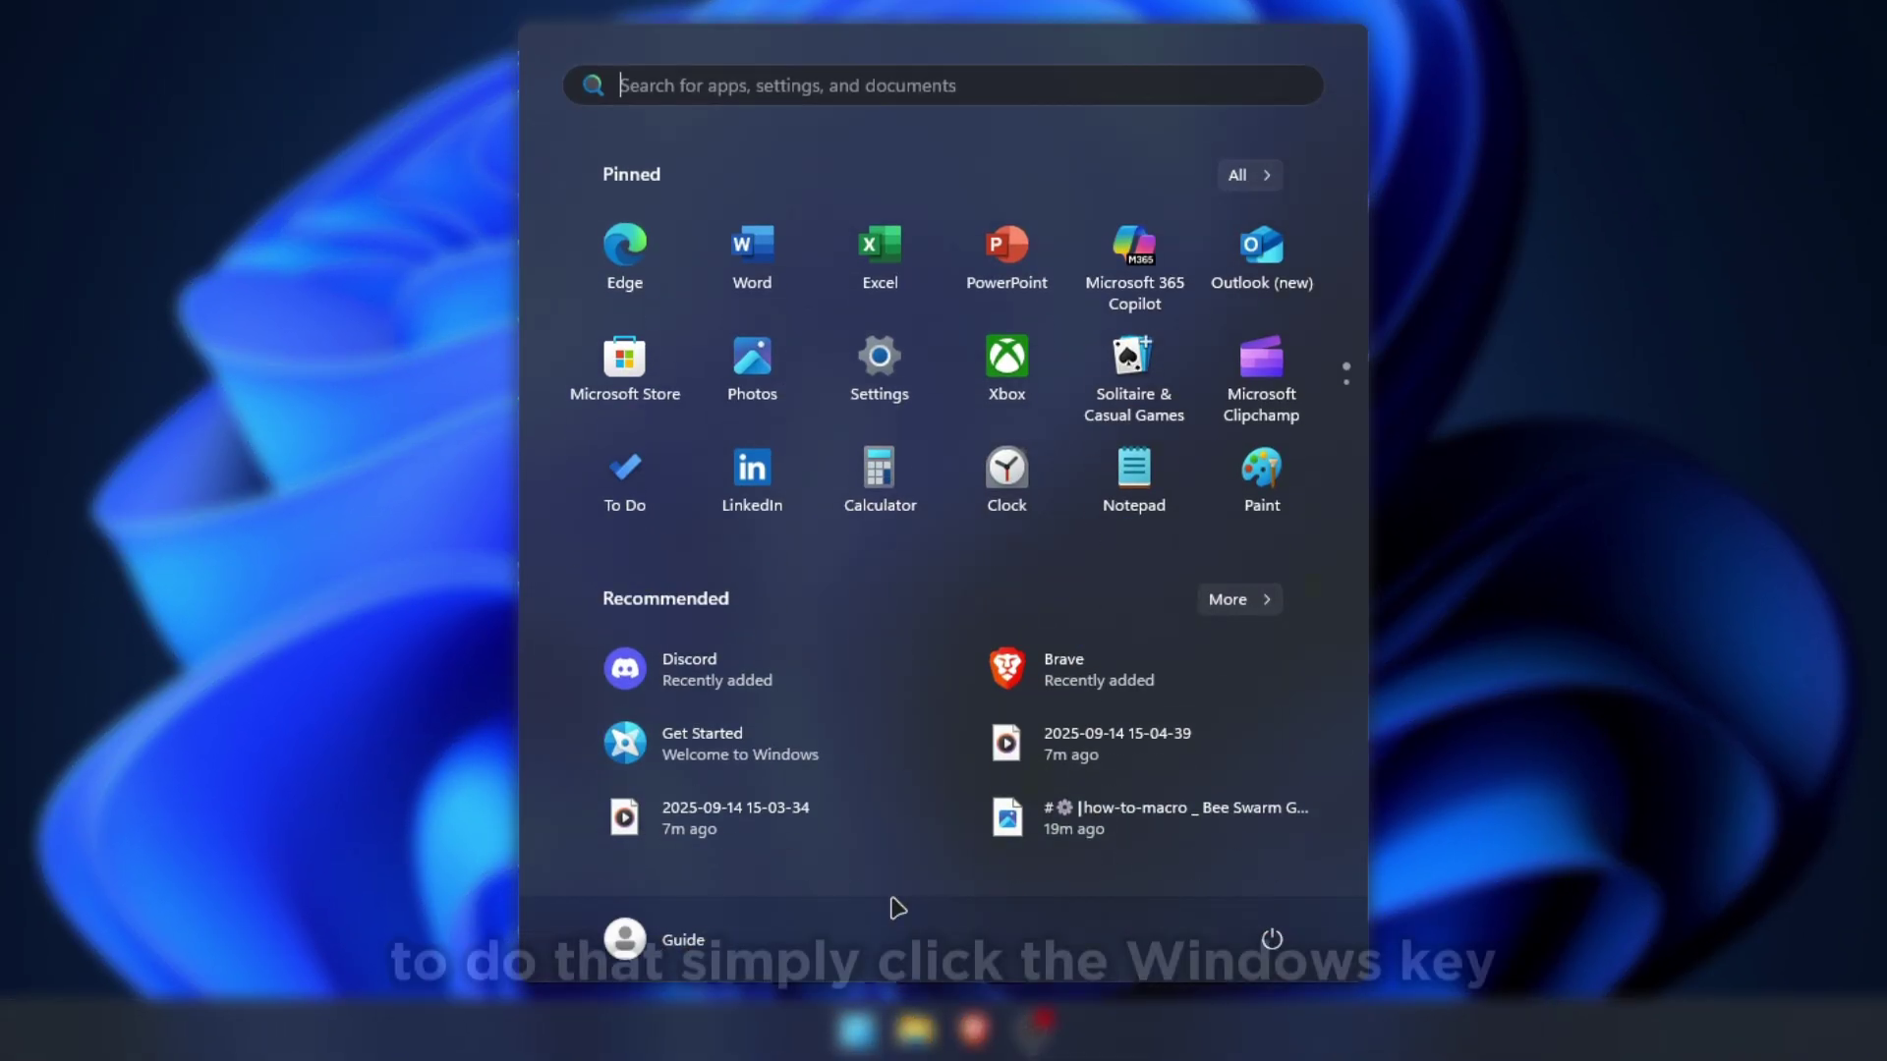
pyautogui.write('winver')
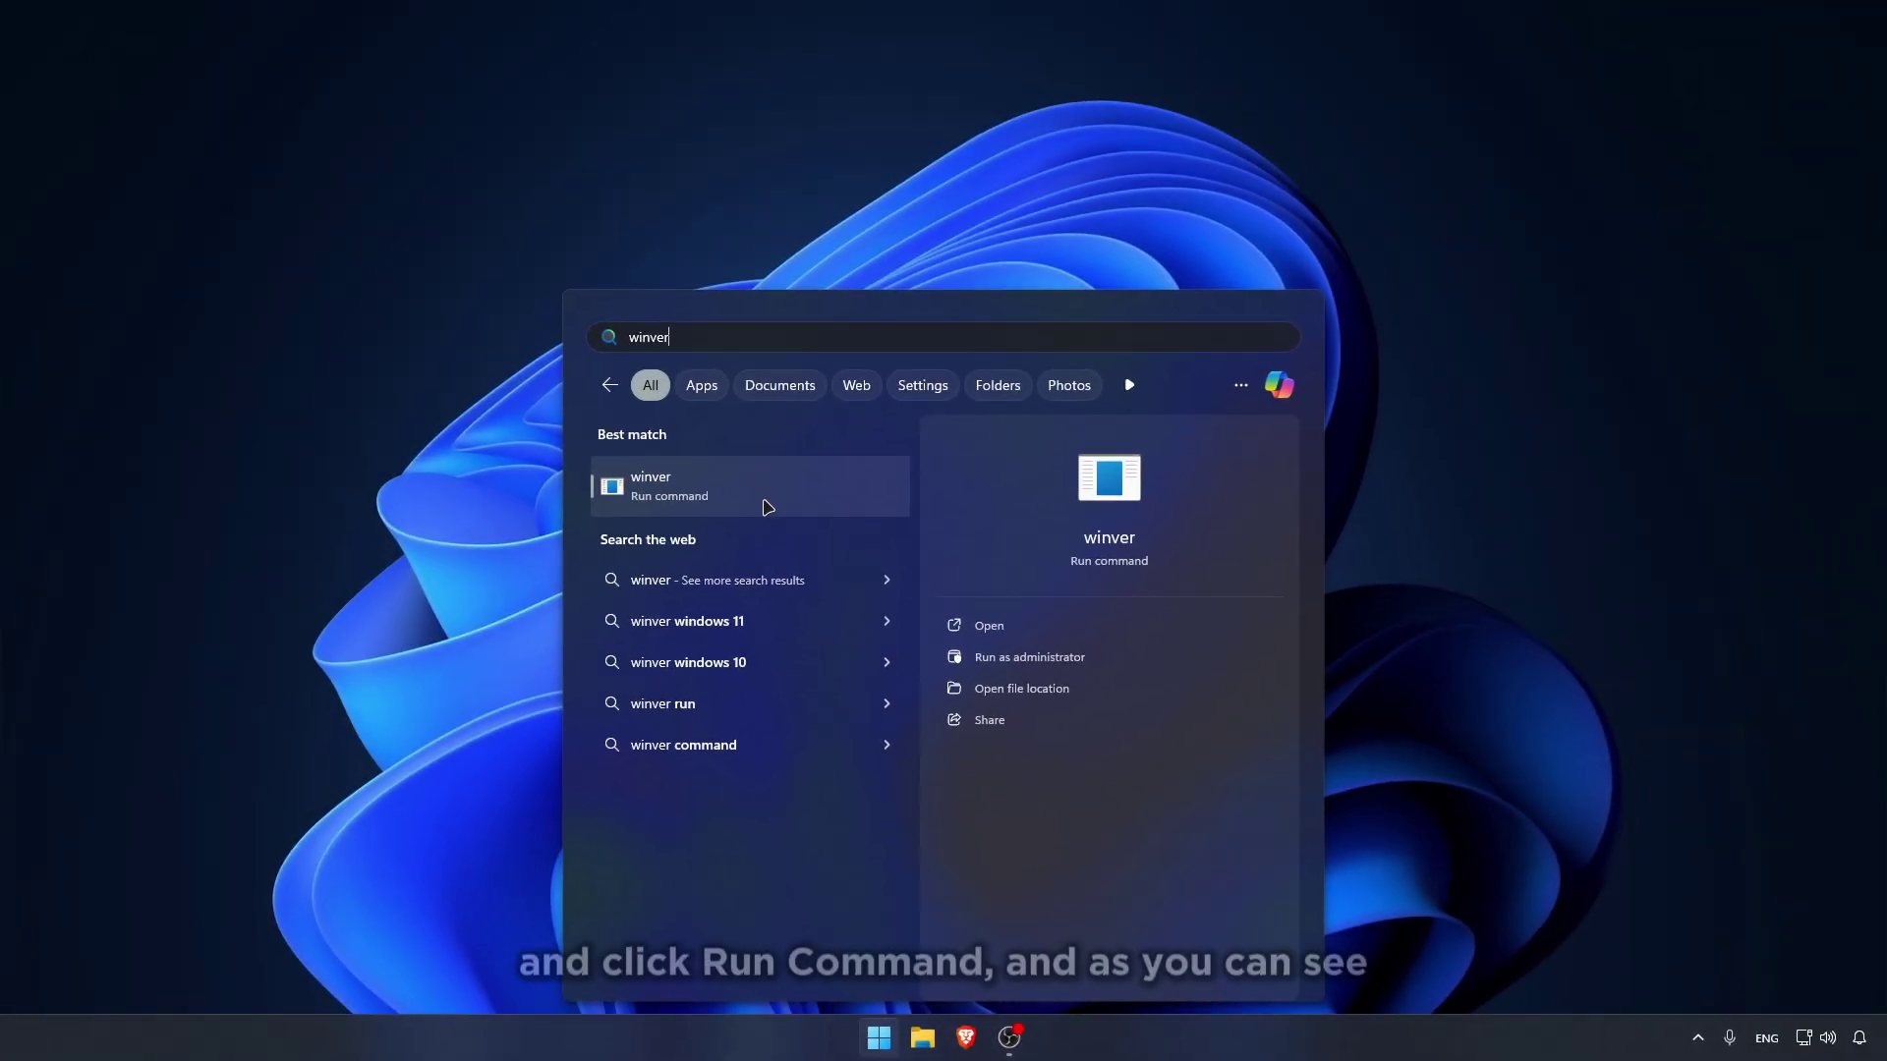
pyautogui.click(712, 489)
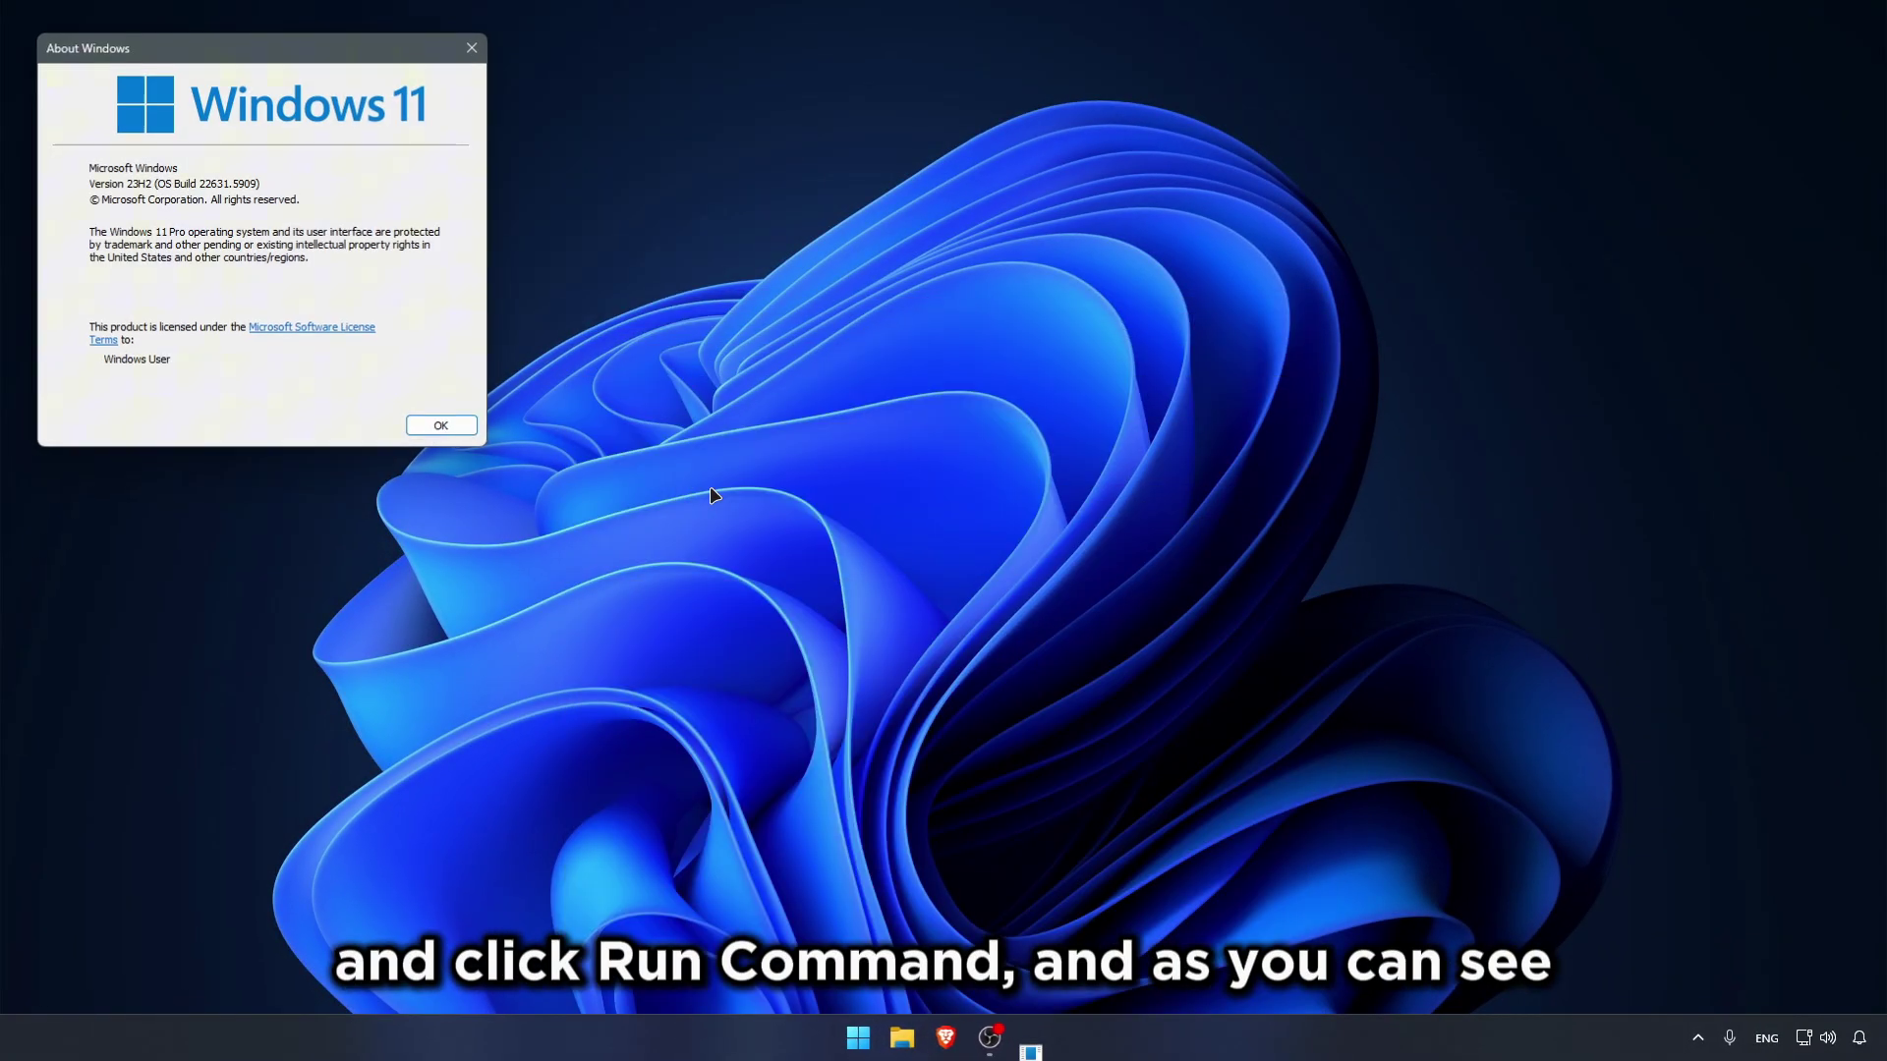
pyautogui.moveTo(283, 54); pyautogui.dragTo(891, 267)
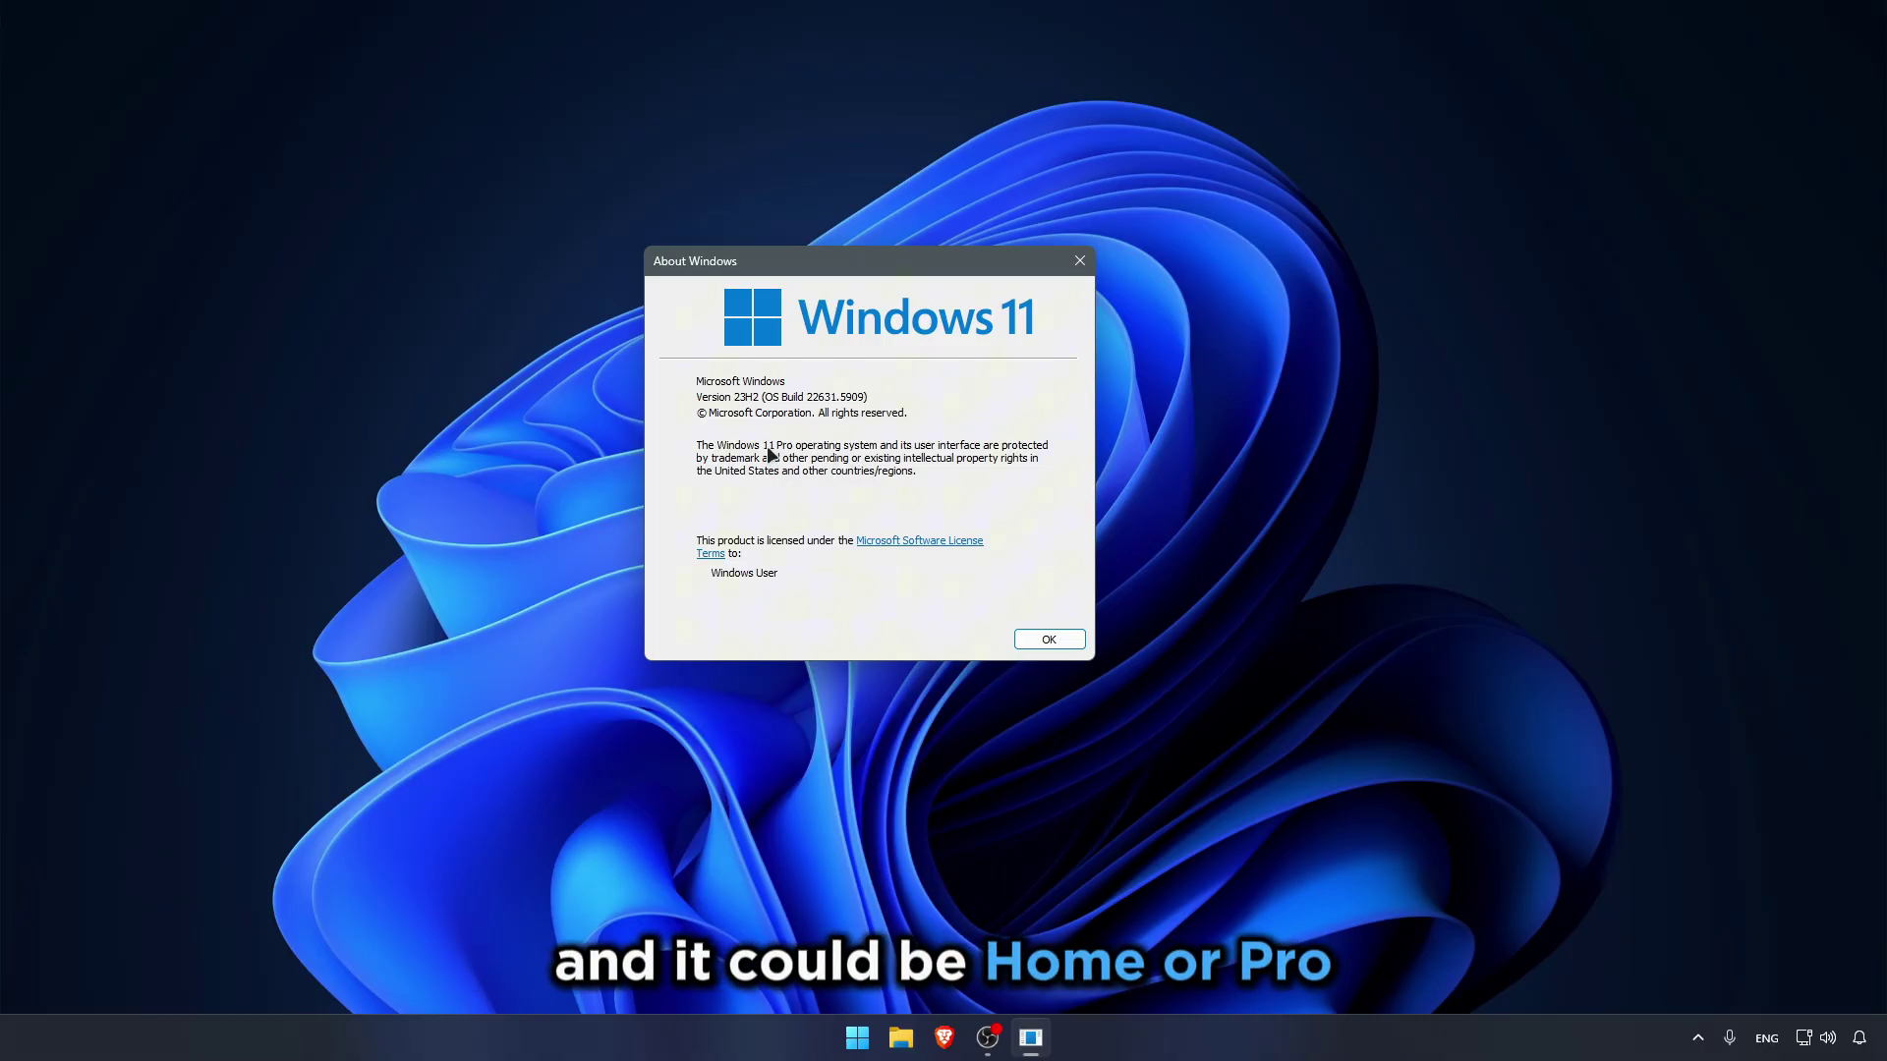
pyautogui.click(1043, 641)
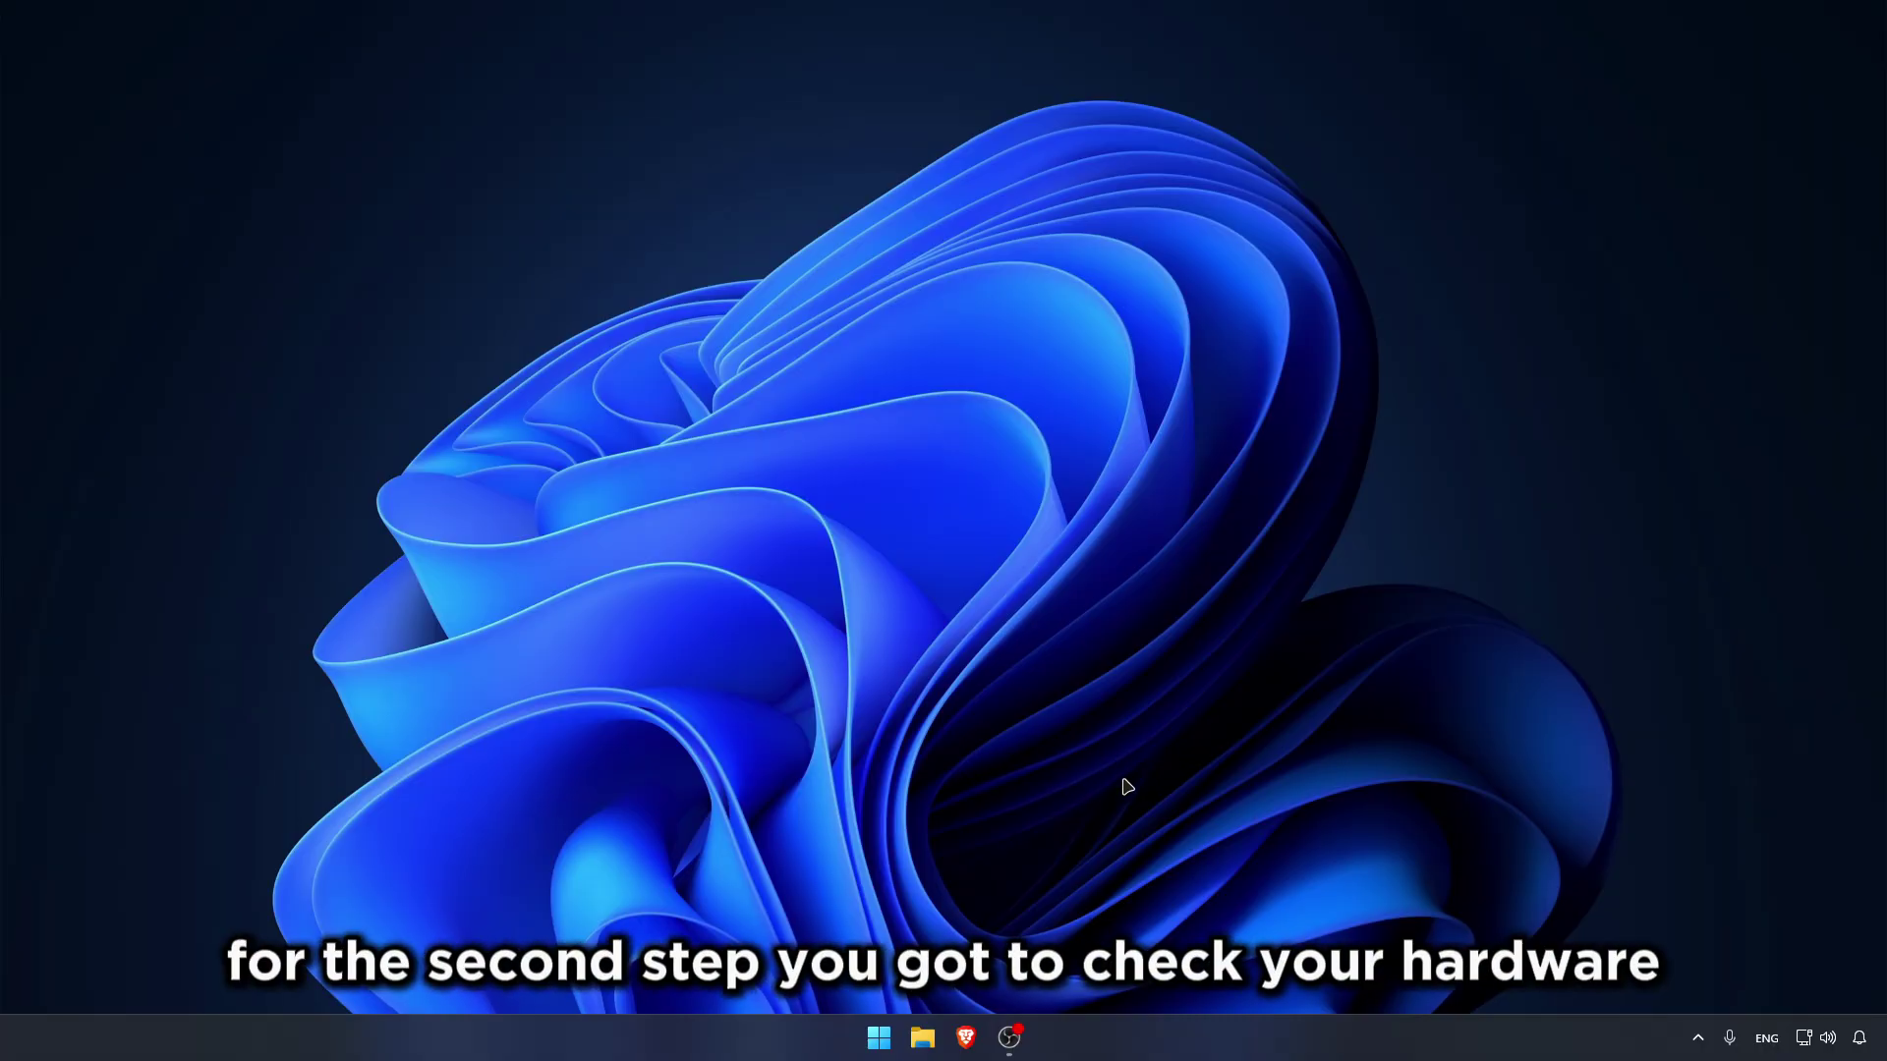
# Step: Open Task Manager and review Memory, GPU 0 (GTX 1650) and CPU (Ryzen 5 5500) performance
pyautogui.rightClick(1183, 1034)
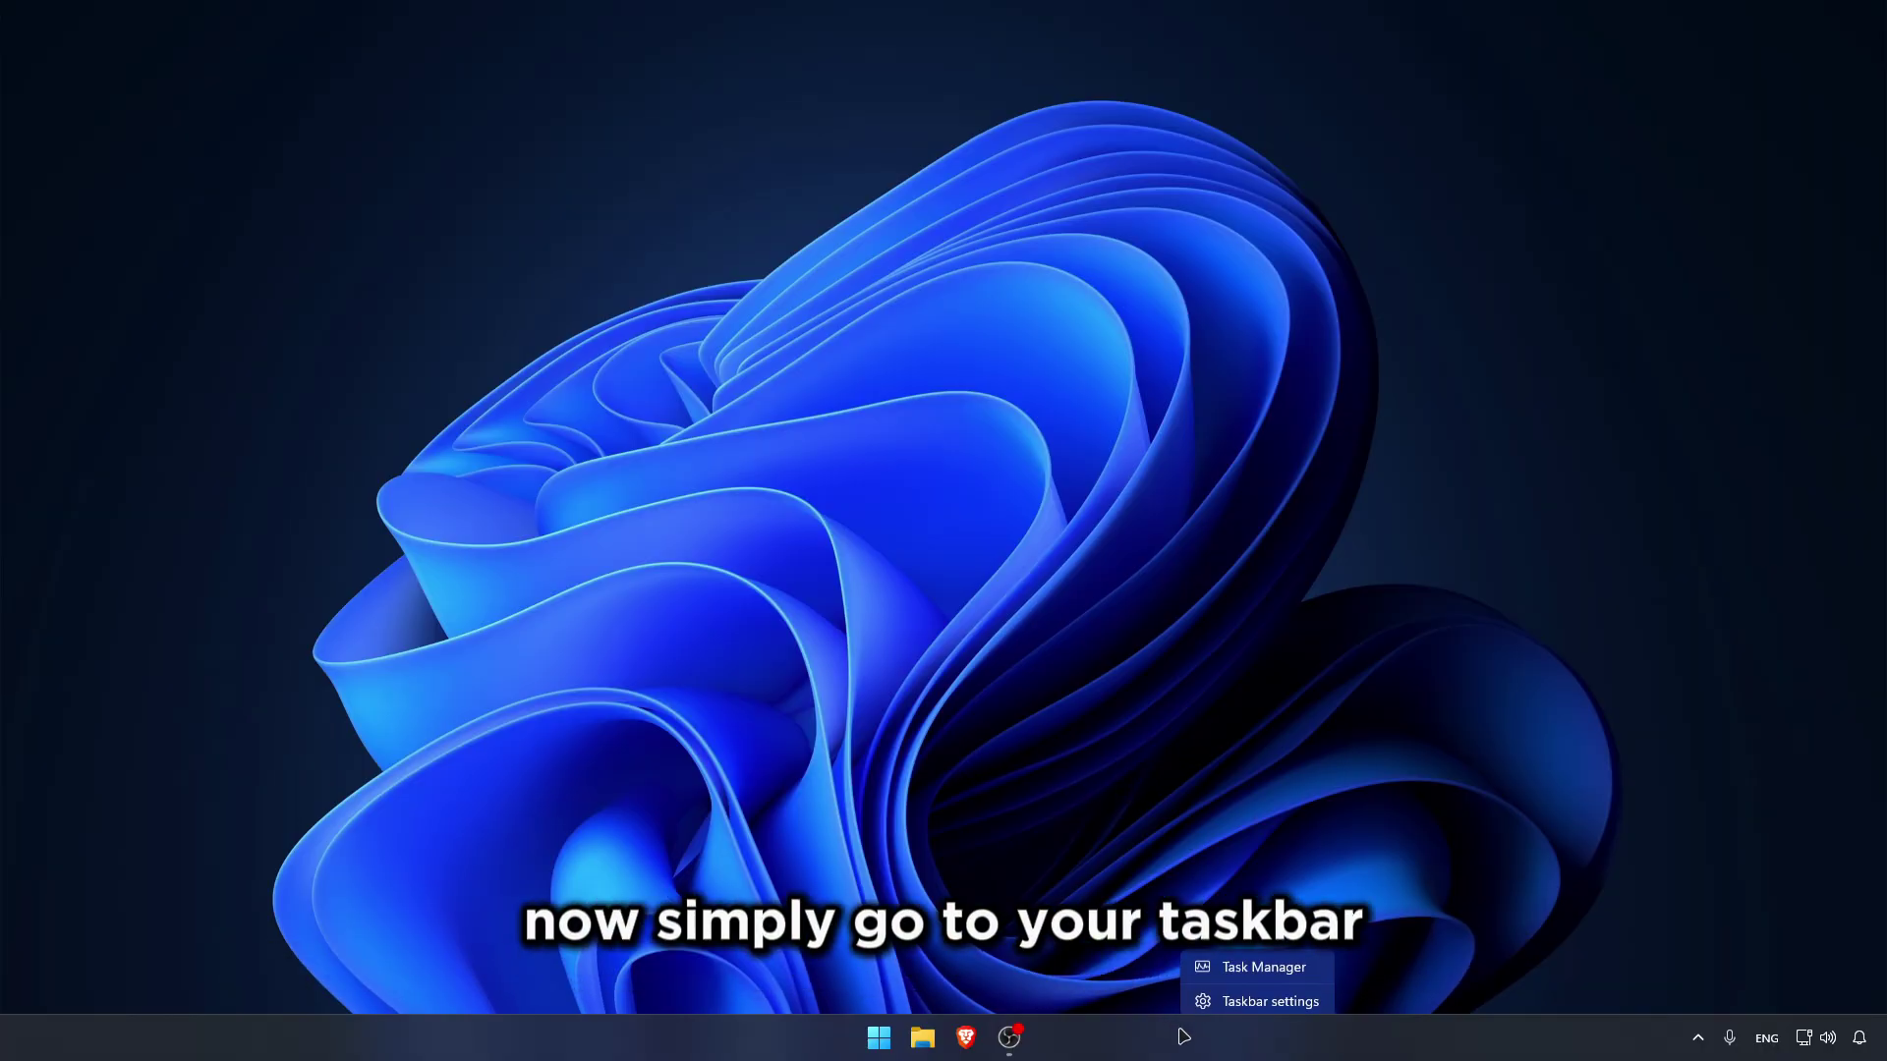
pyautogui.click(1225, 970)
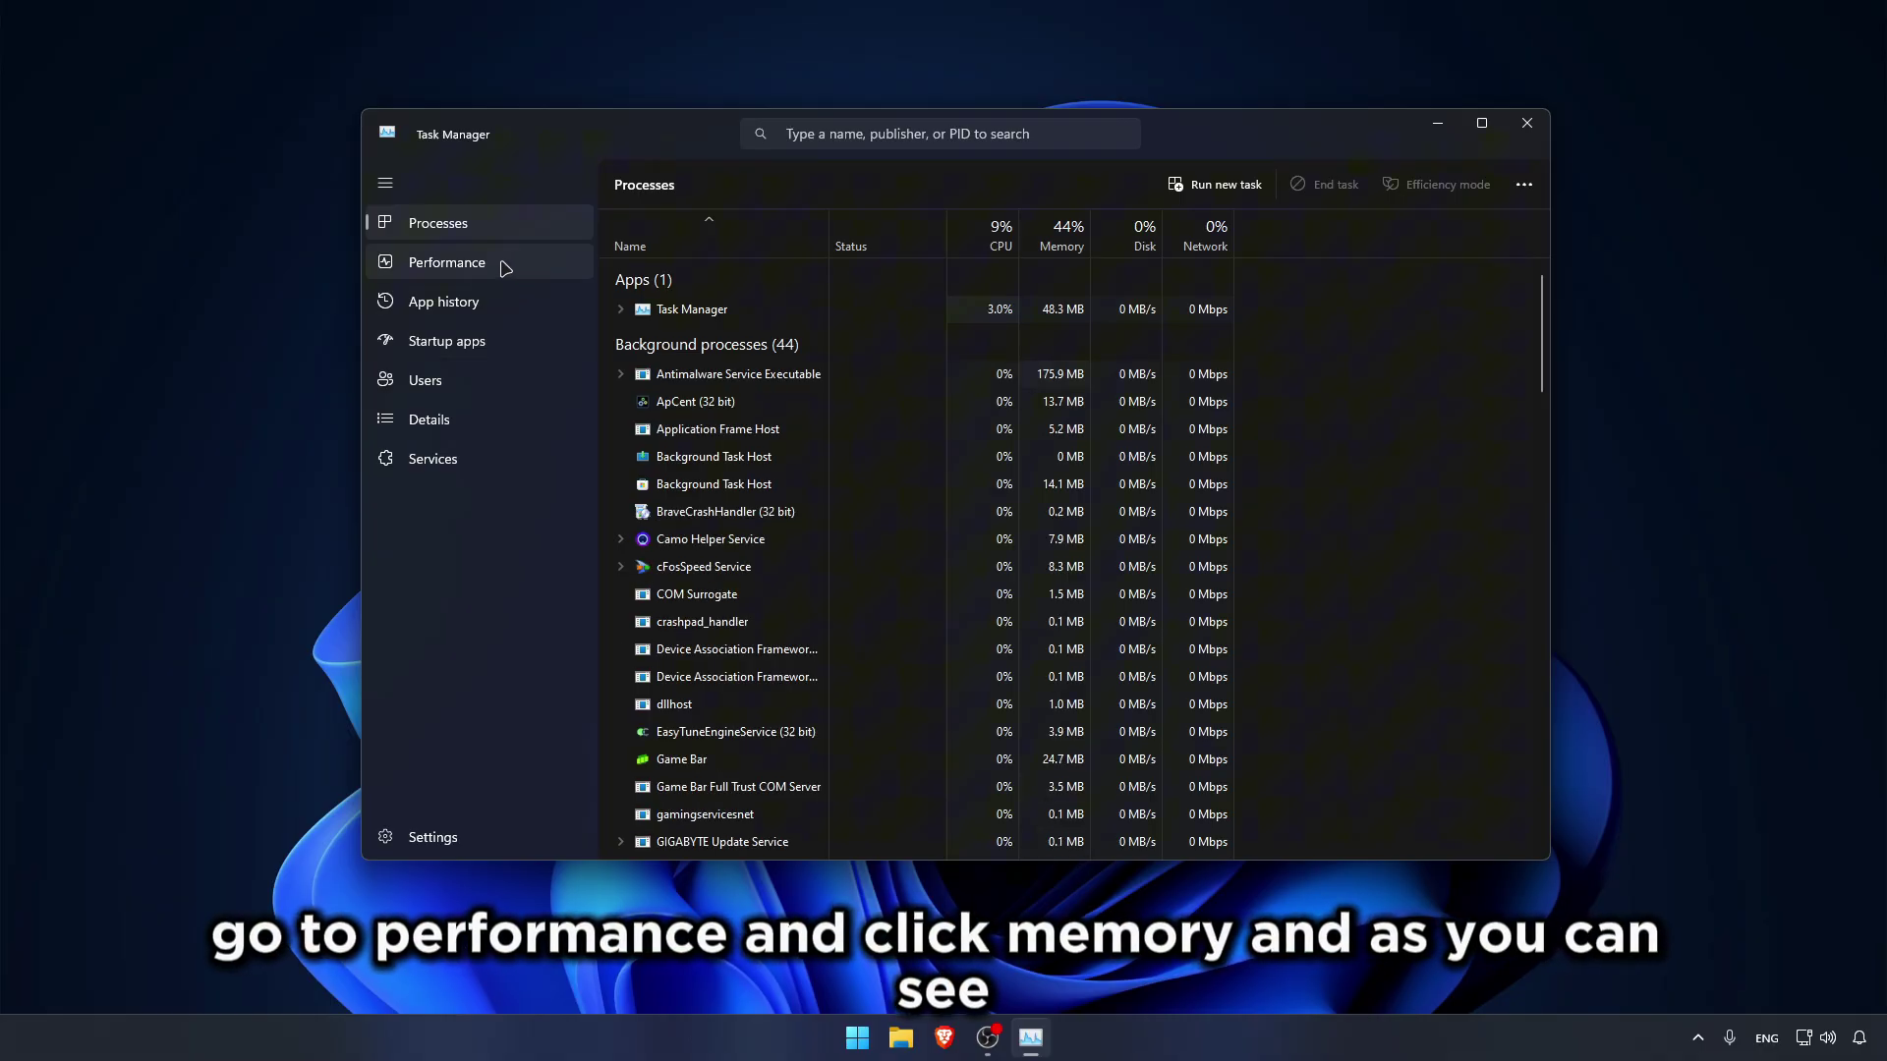
pyautogui.click(505, 268)
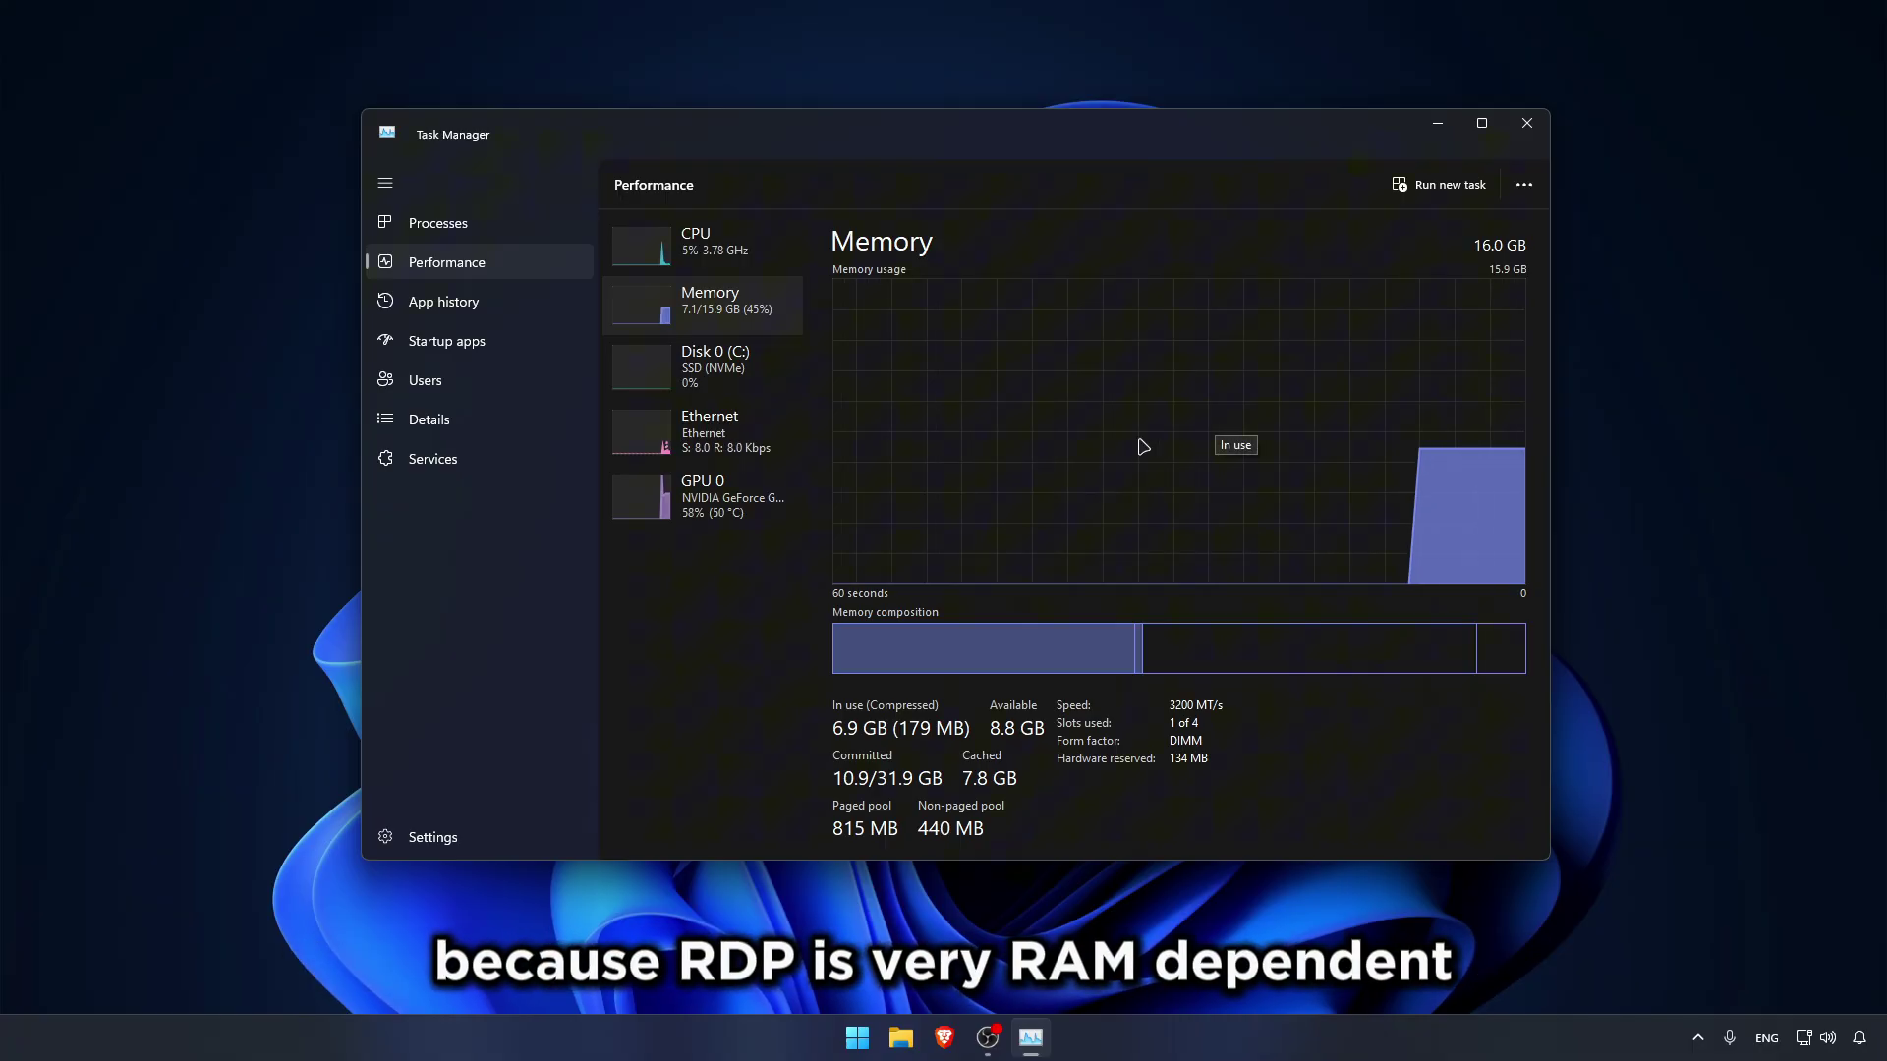
pyautogui.click(729, 493)
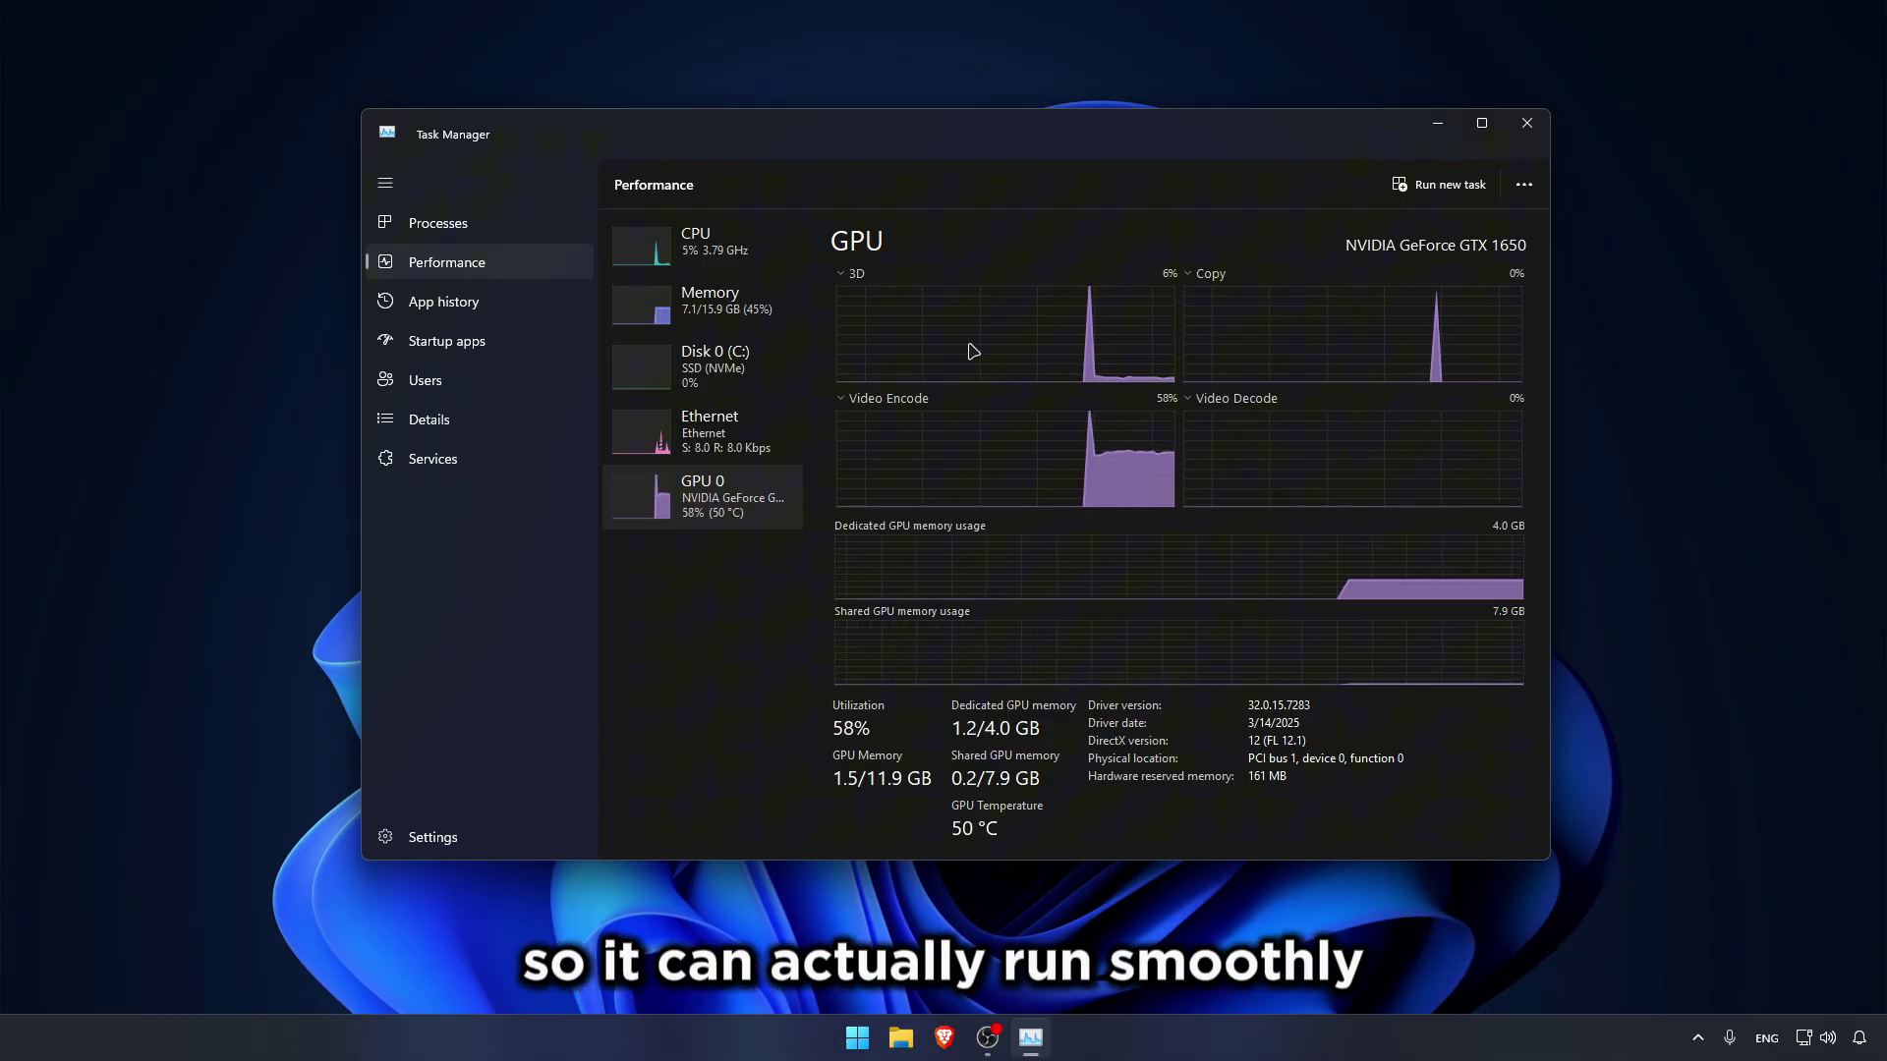
pyautogui.click(689, 262)
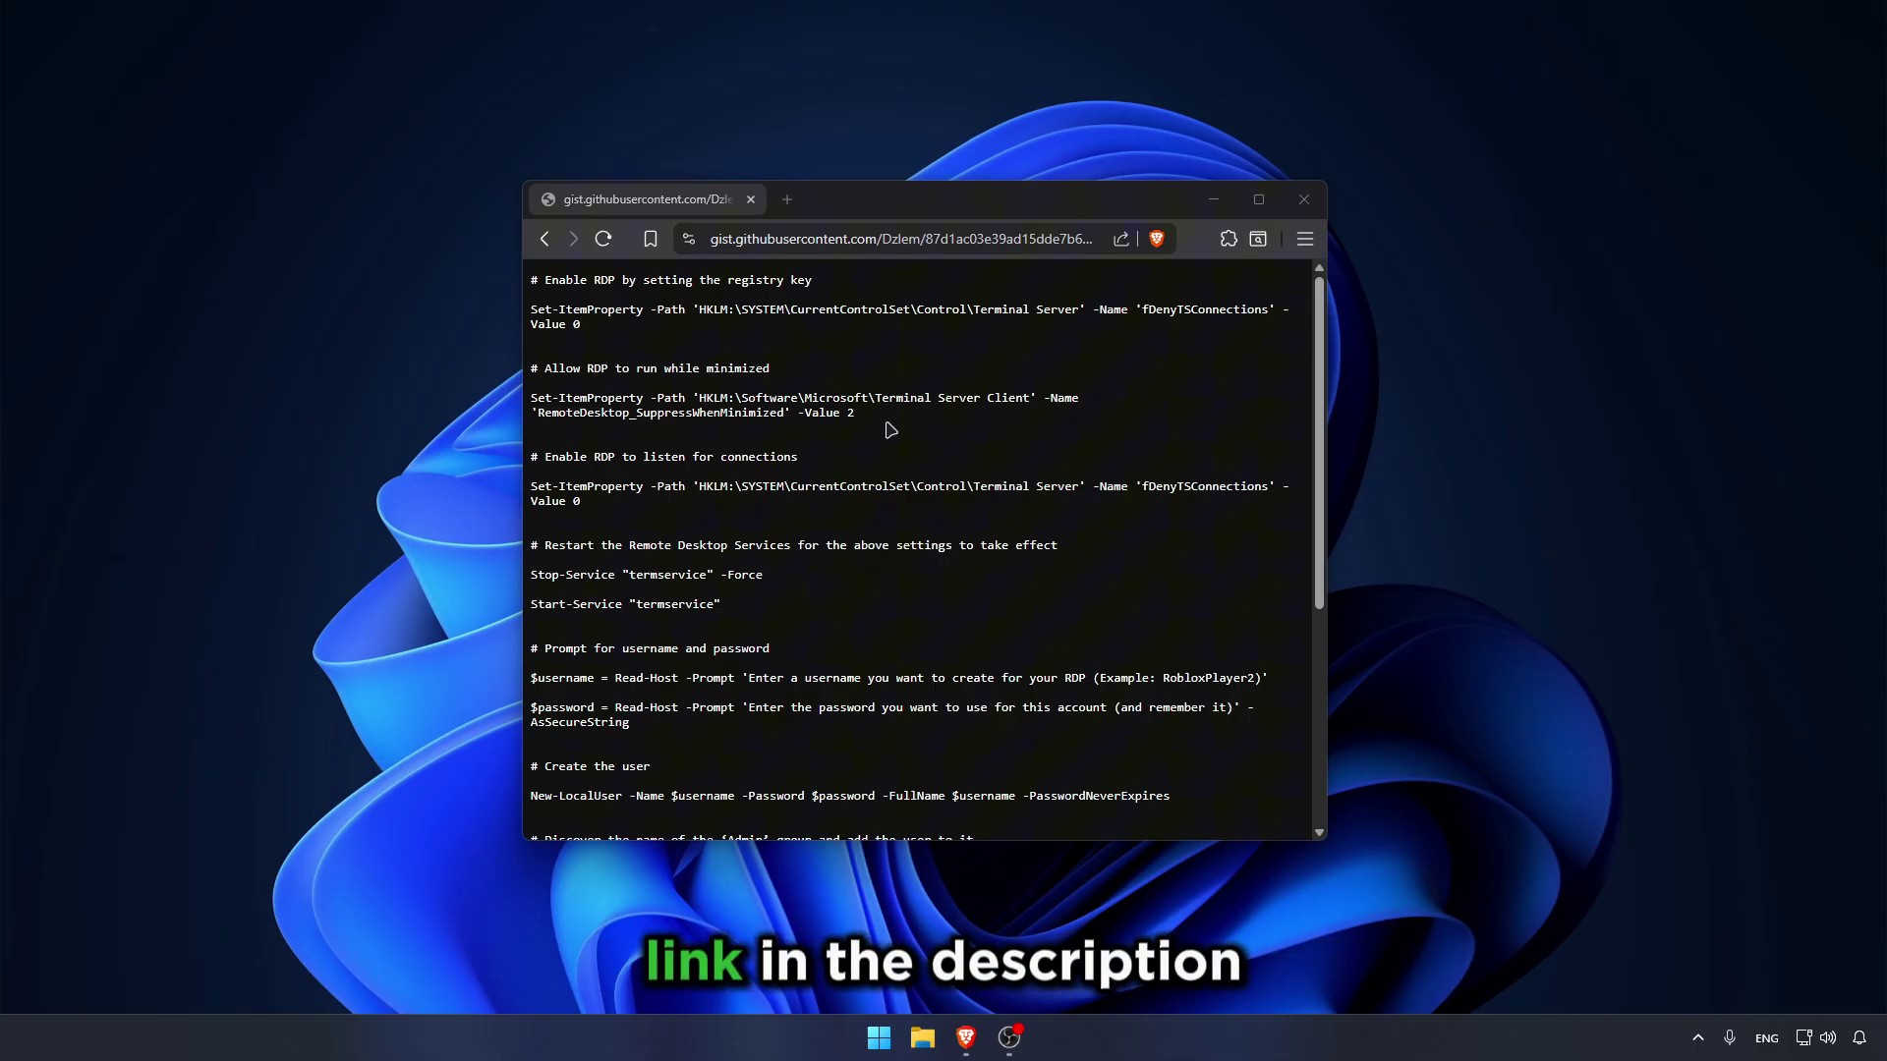
# Step: Maximize the gist page and select the entire RDP setup PowerShell script text
pyautogui.click(1259, 200)
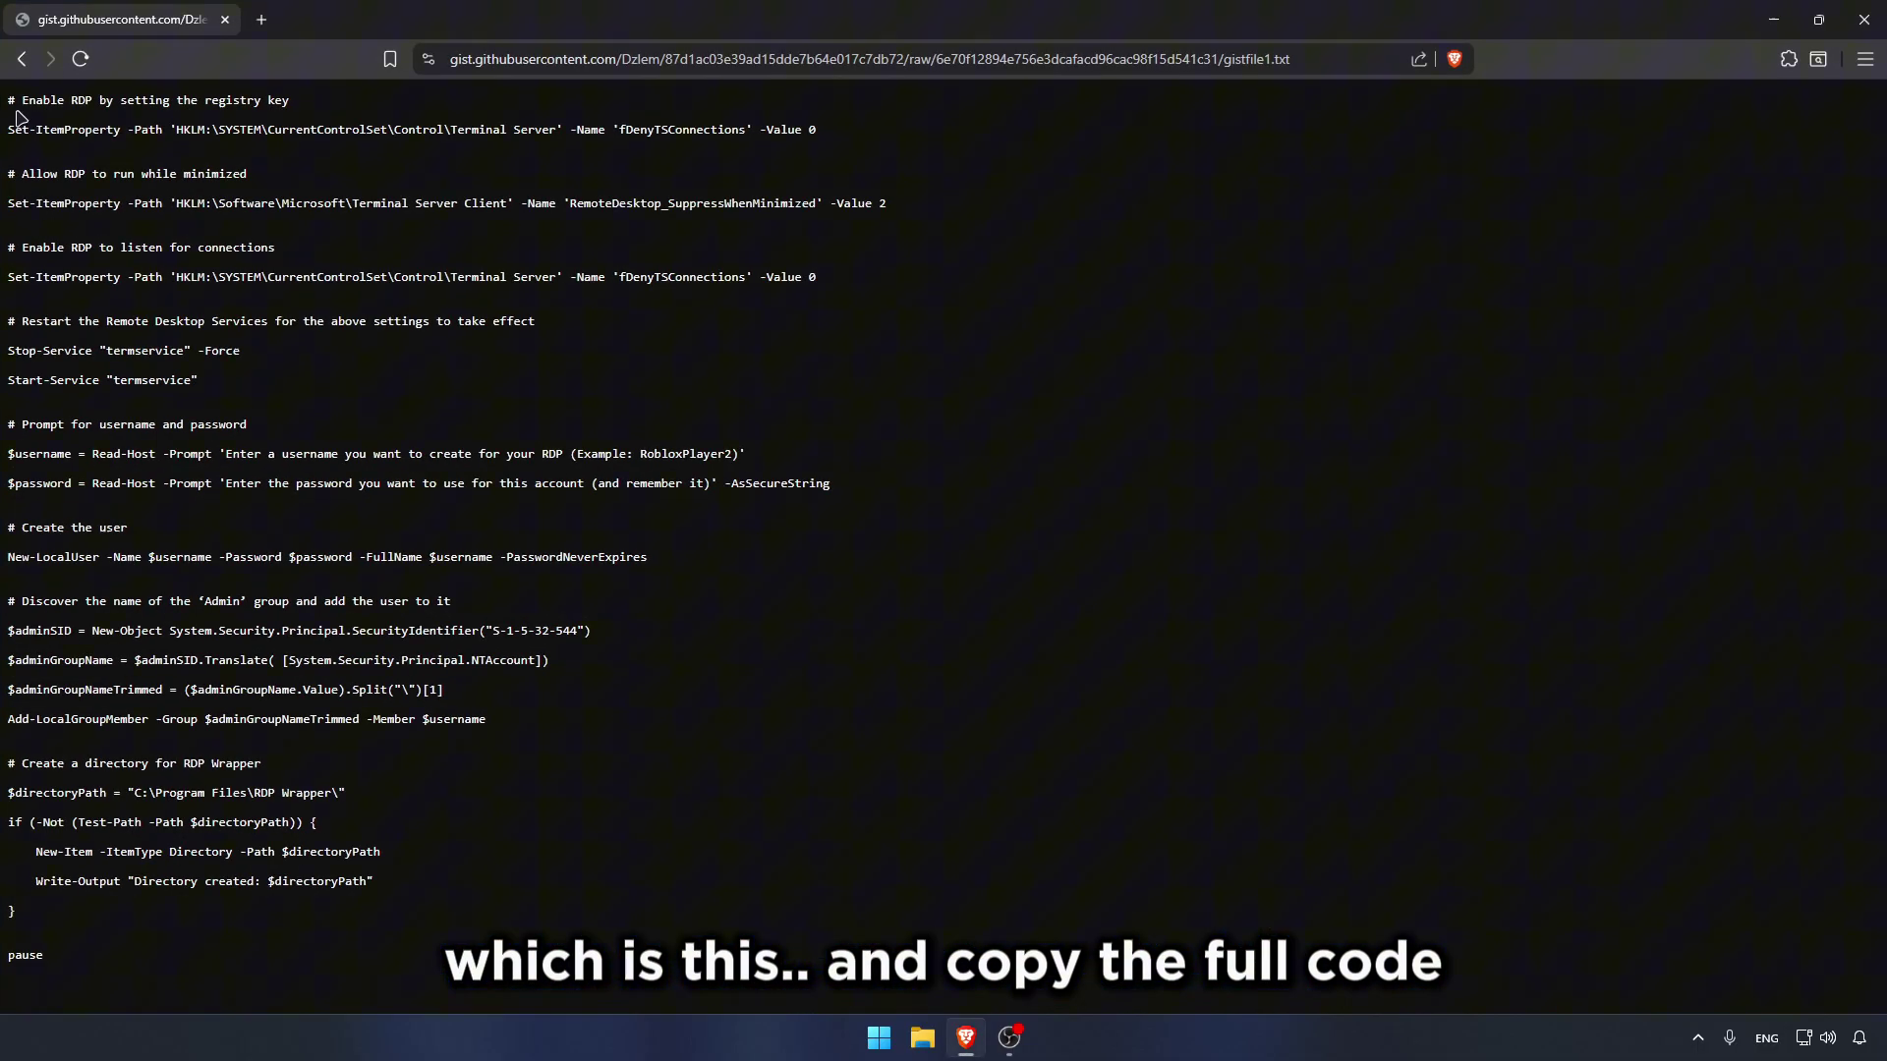
pyautogui.moveTo(8, 100); pyautogui.dragTo(128, 950)
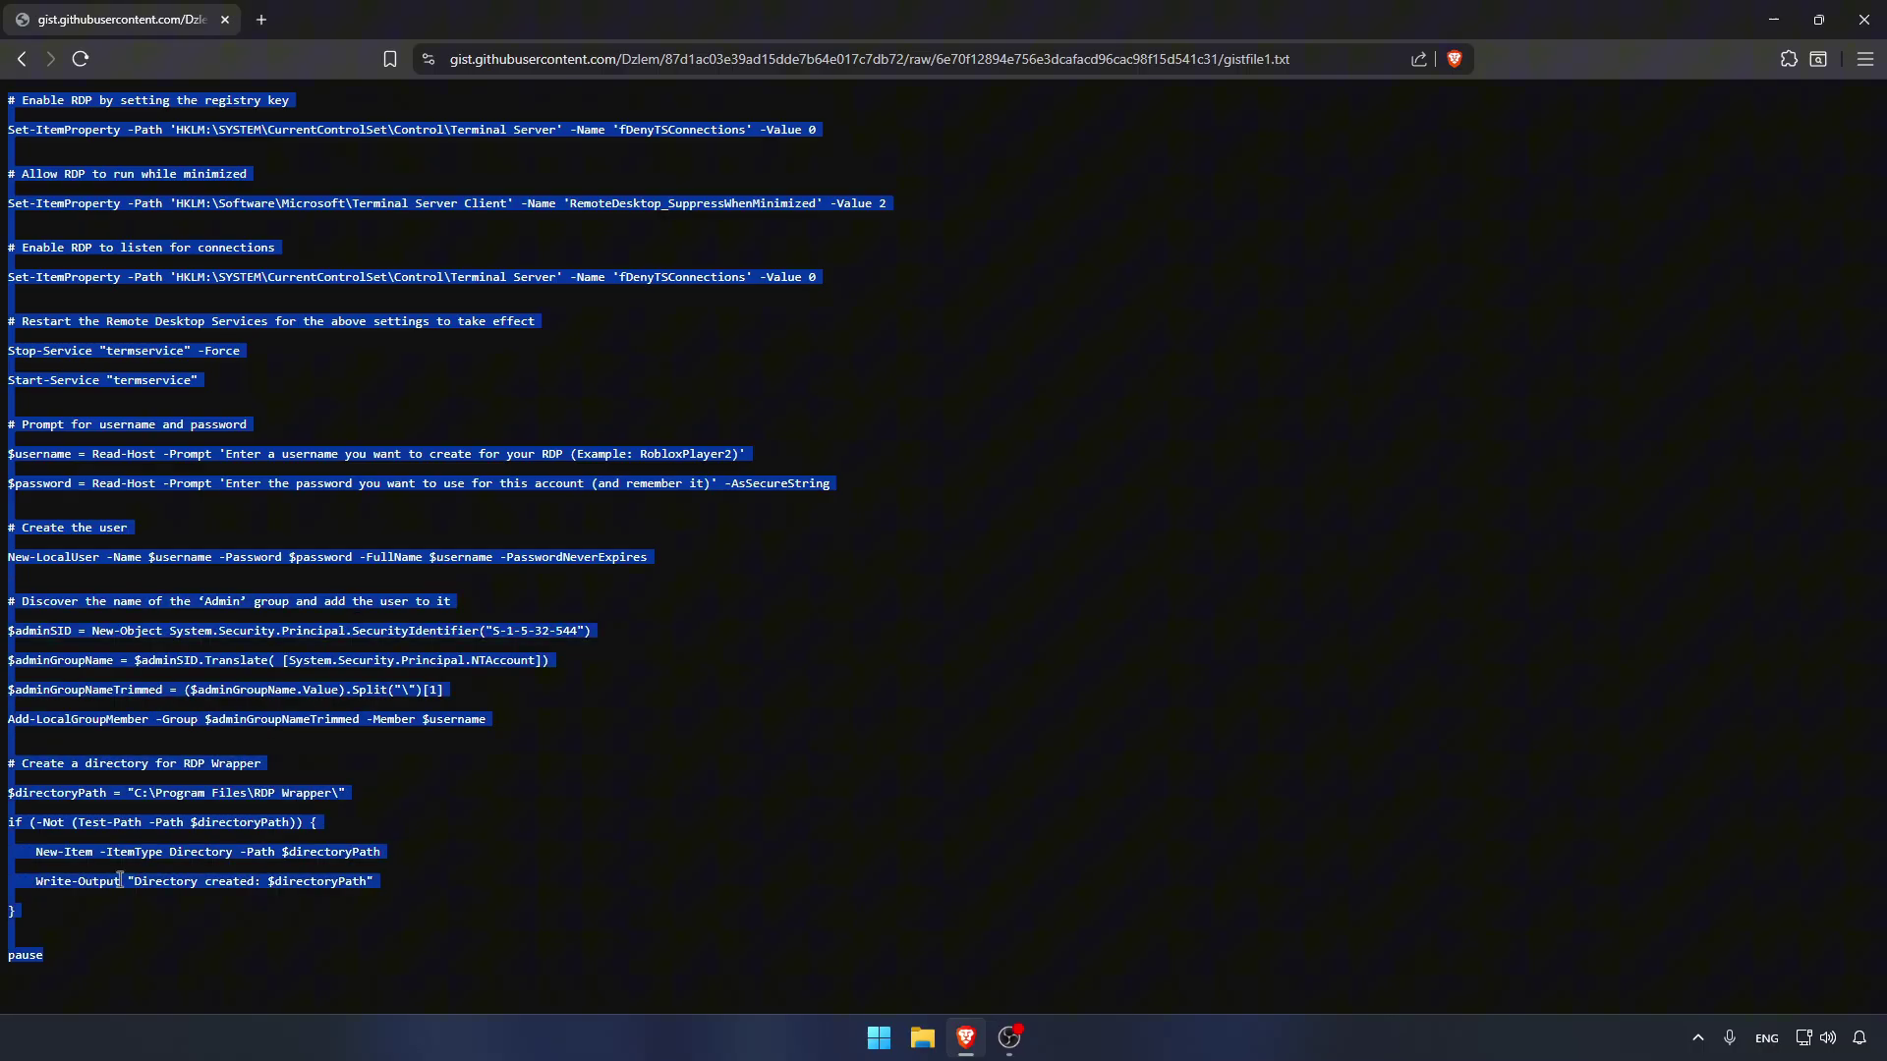
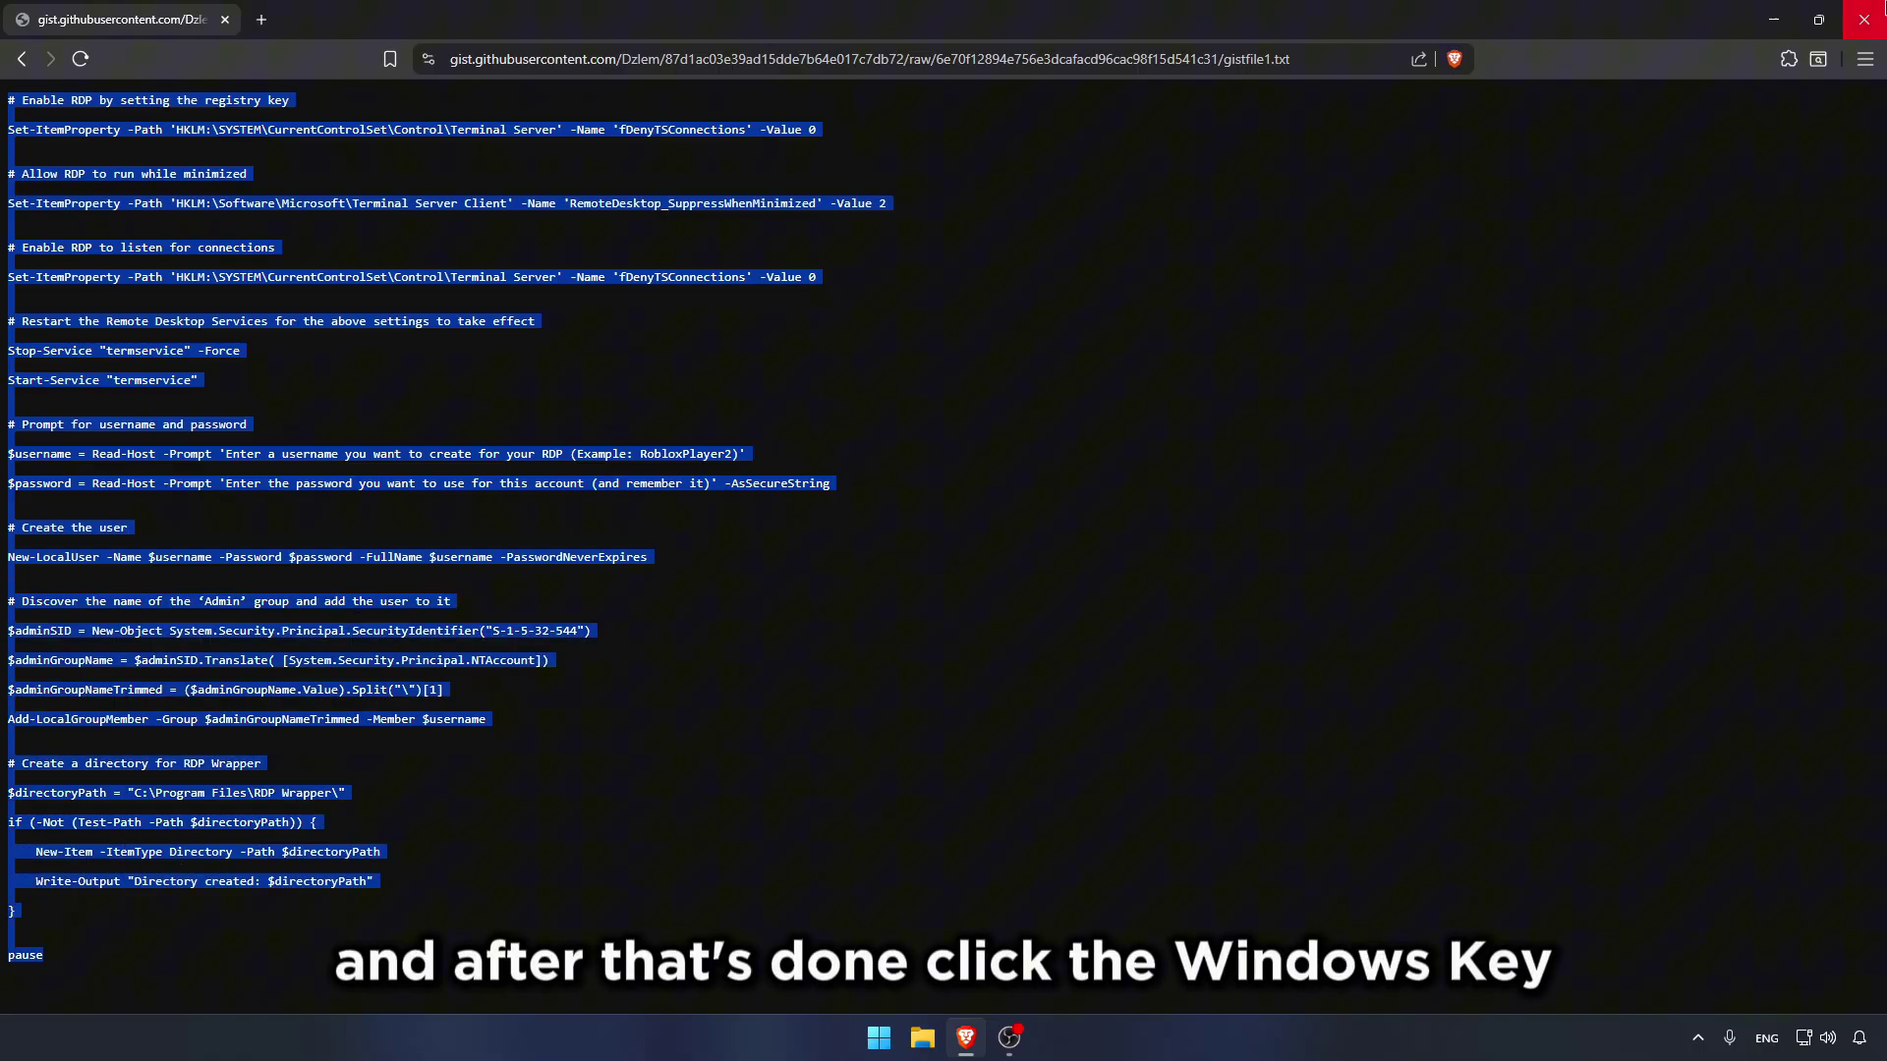
# Step: Launch Windows PowerShell as administrator via Start search 'powershell' and paste the RDP setup script
pyautogui.click(1864, 20)
pyautogui.press('super')
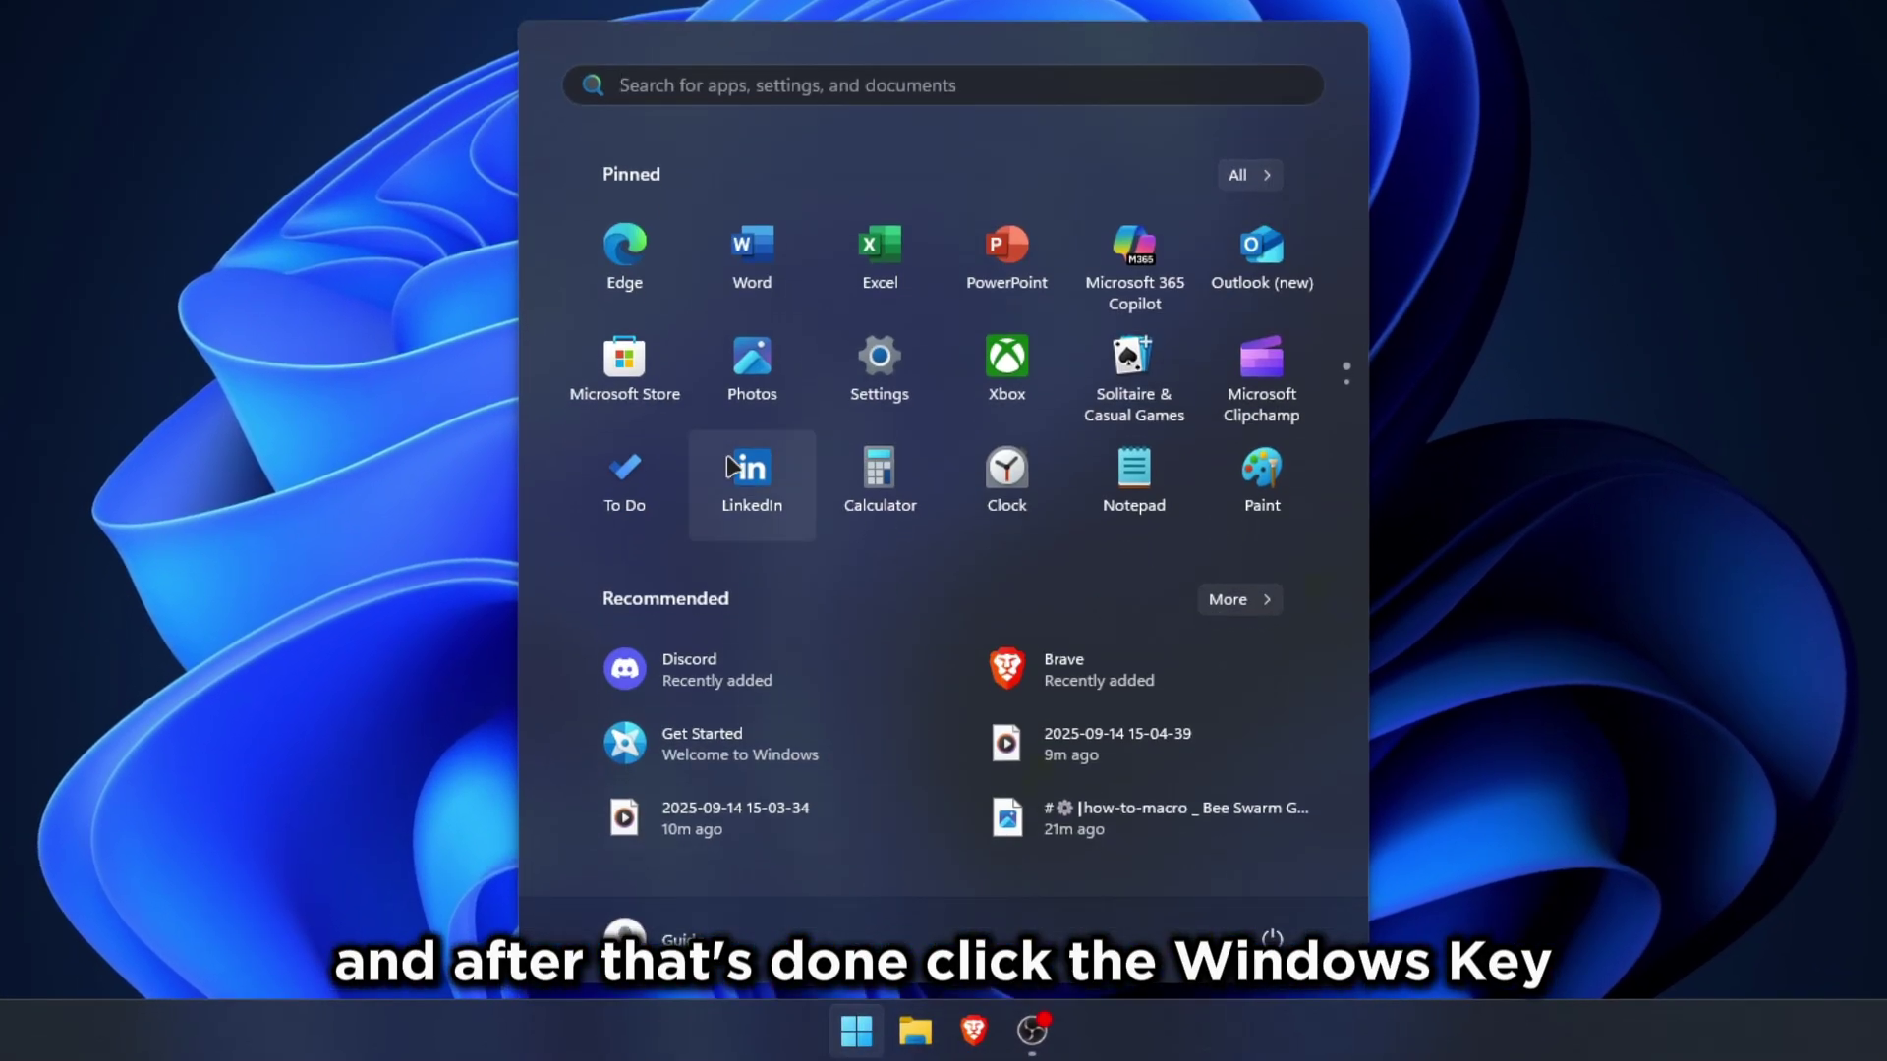
pyautogui.write('powersge')
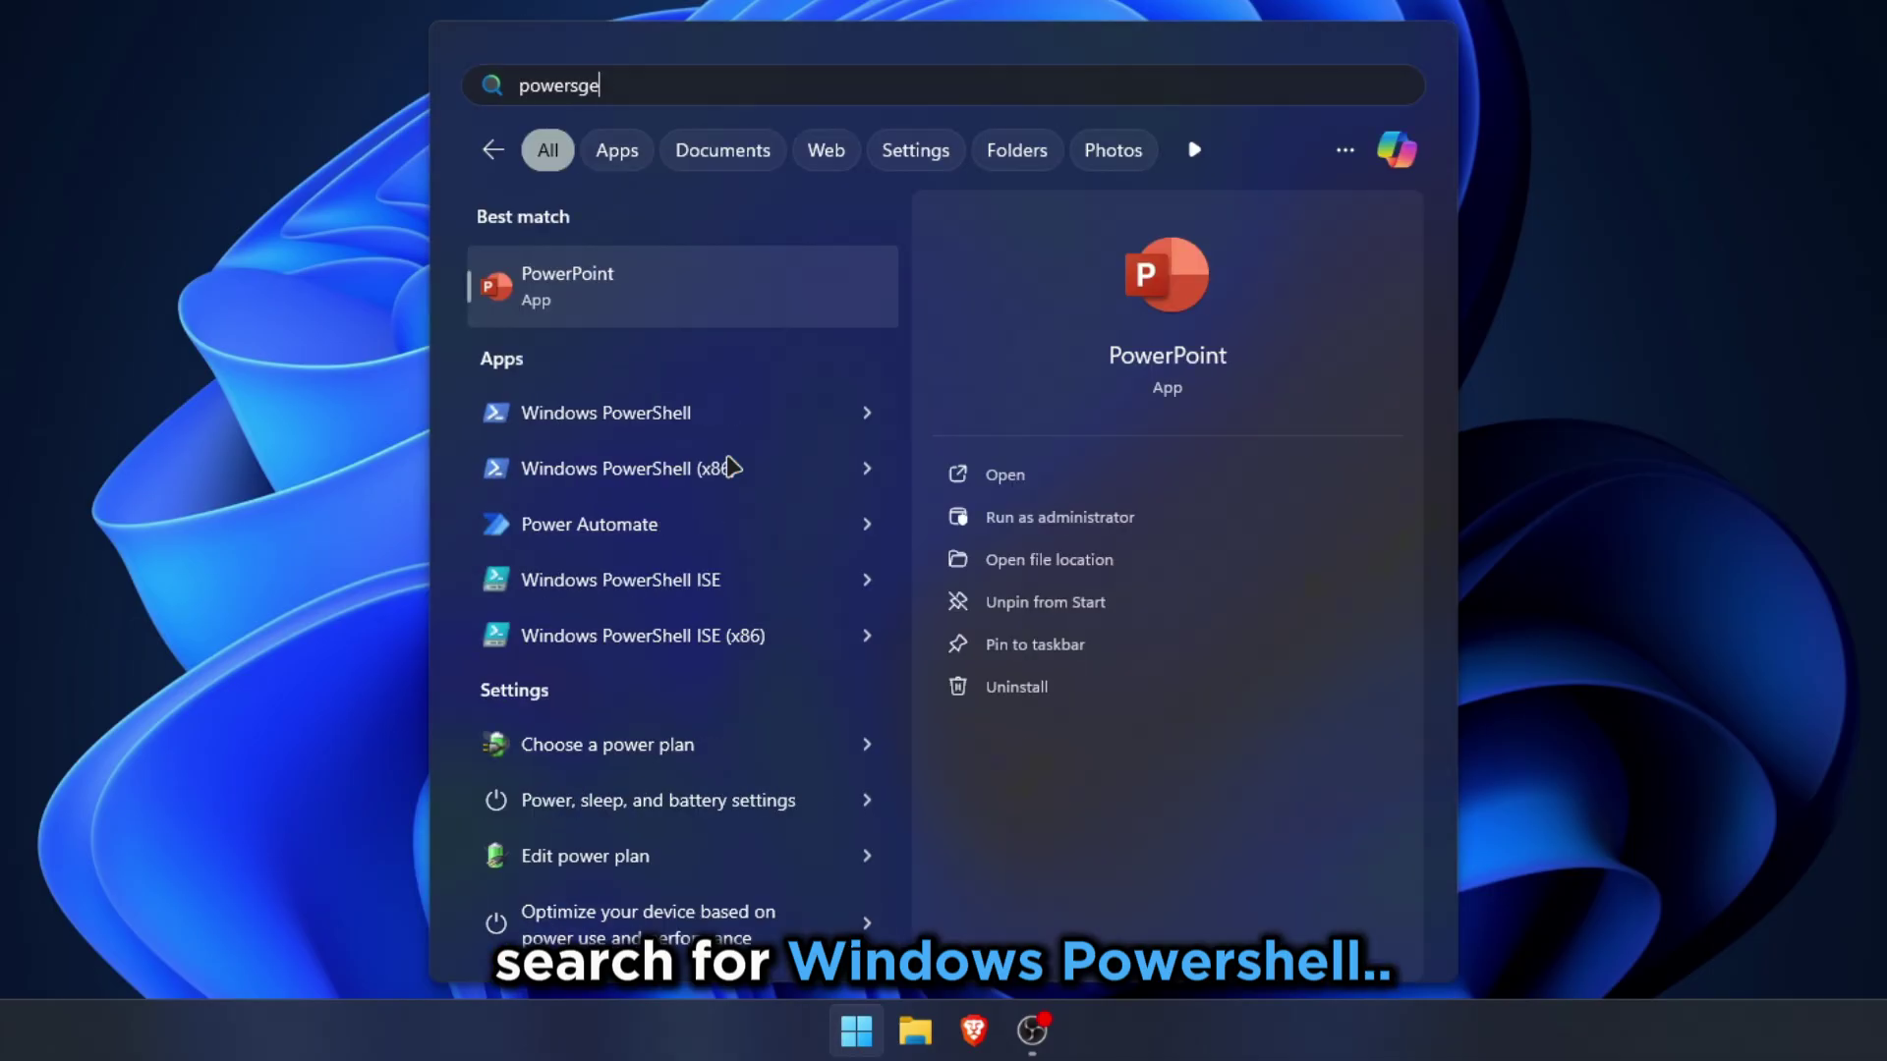
pyautogui.press('BackSpace')
pyautogui.press('BackSpace')
pyautogui.write('hell')
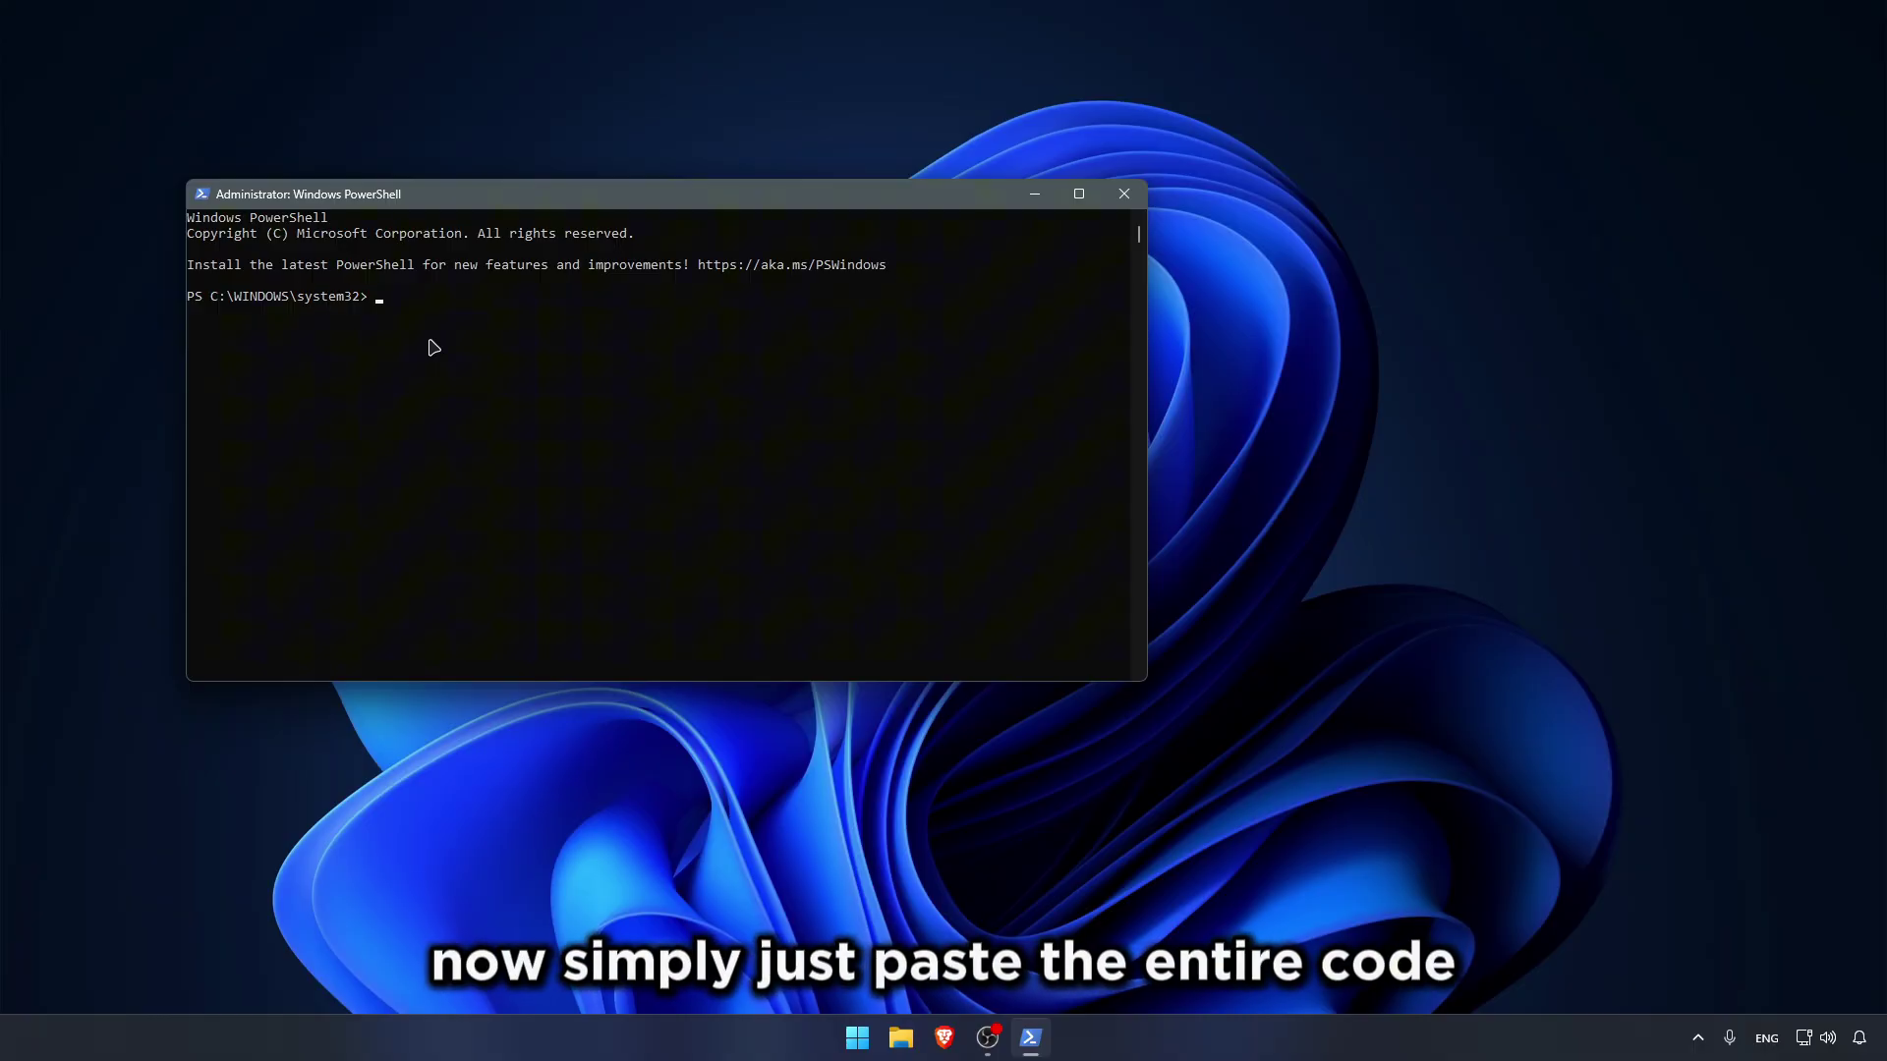
pyautogui.hotkey('ctrl', 'v')
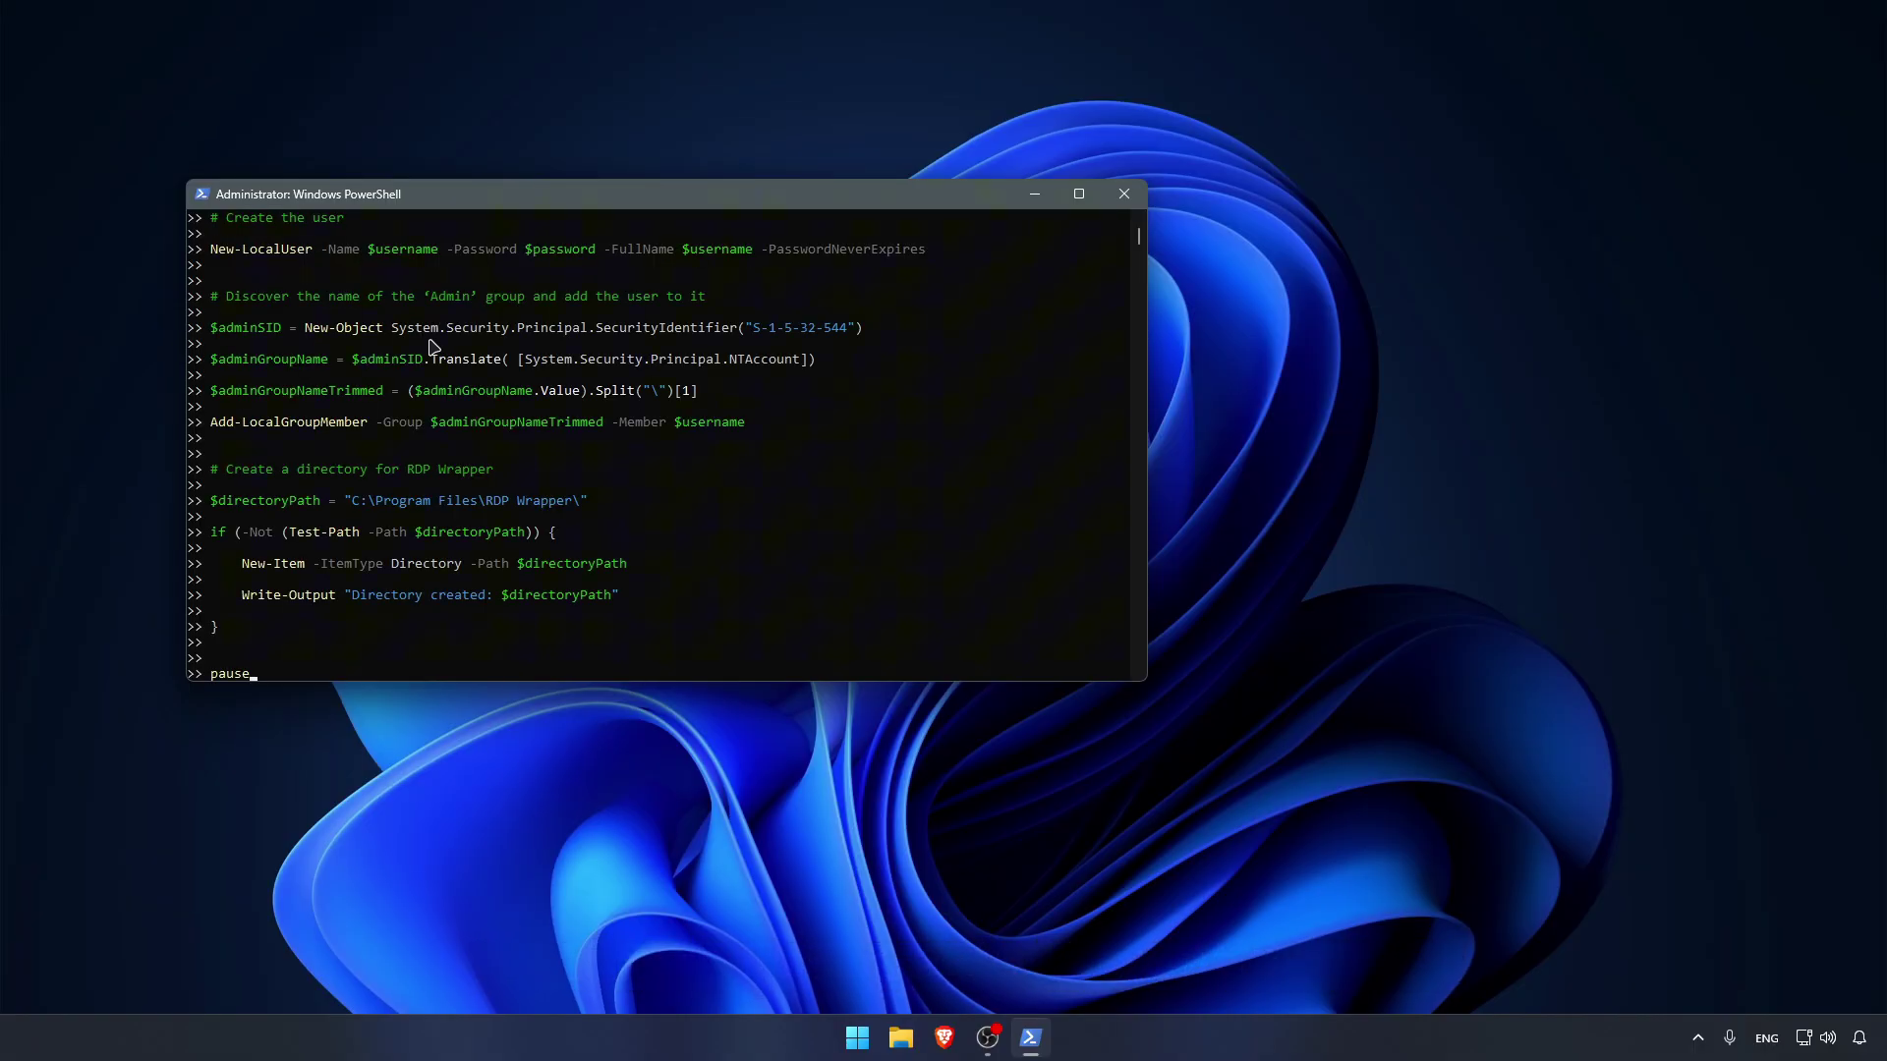
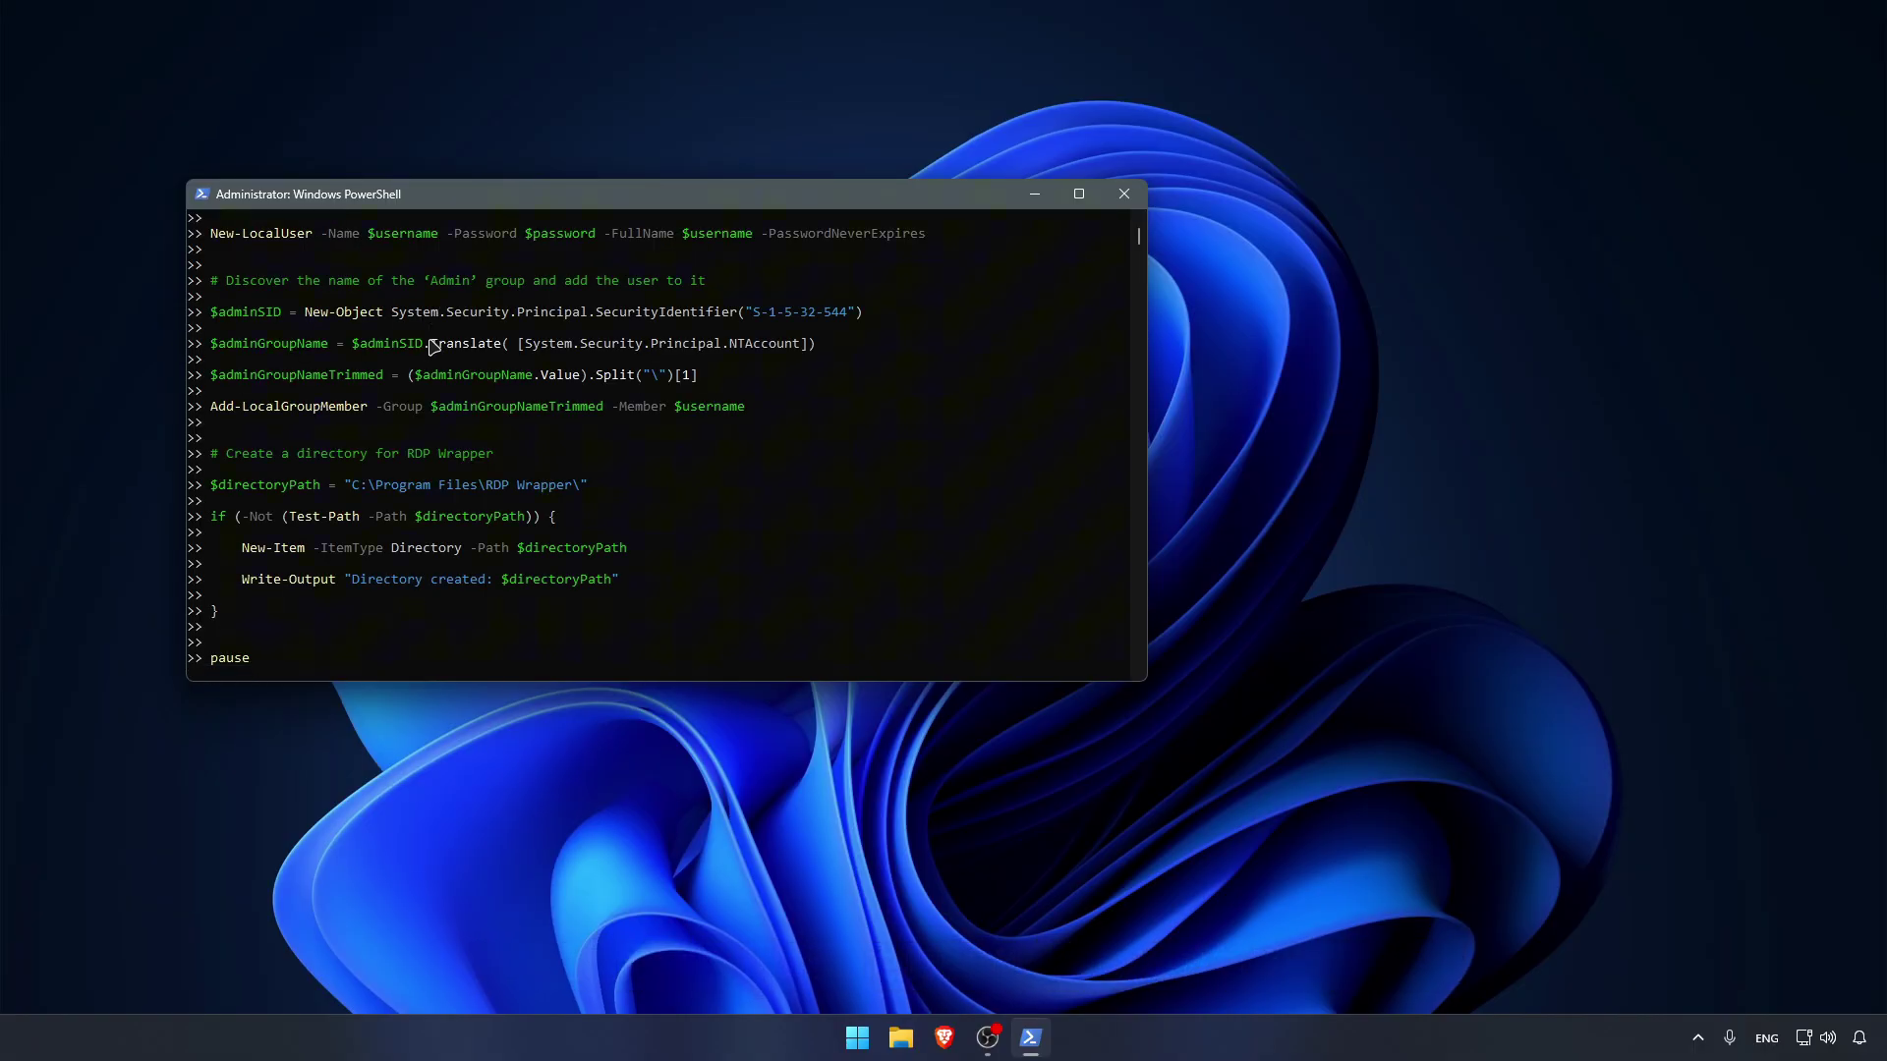
# Step: Run the pasted script and give the new RDP username and account password at its prompts
pyautogui.press('Return')
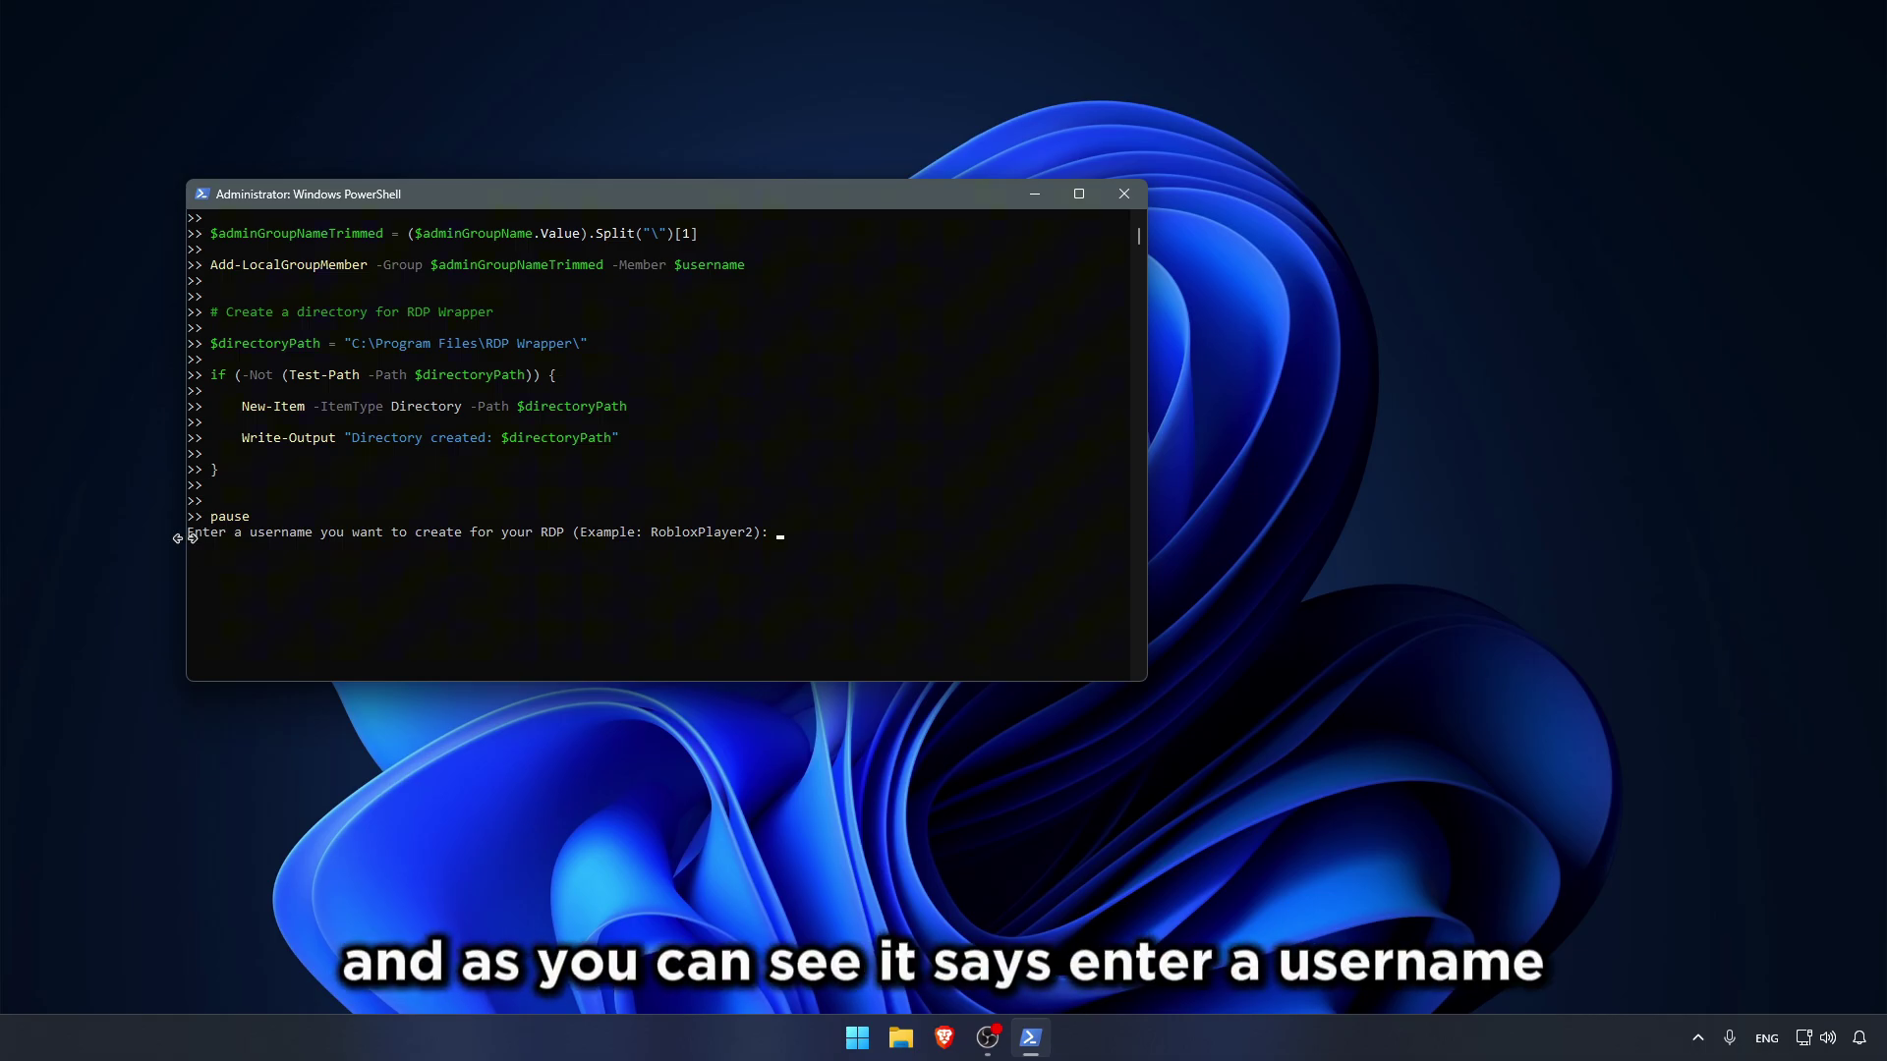
pyautogui.click(852, 535)
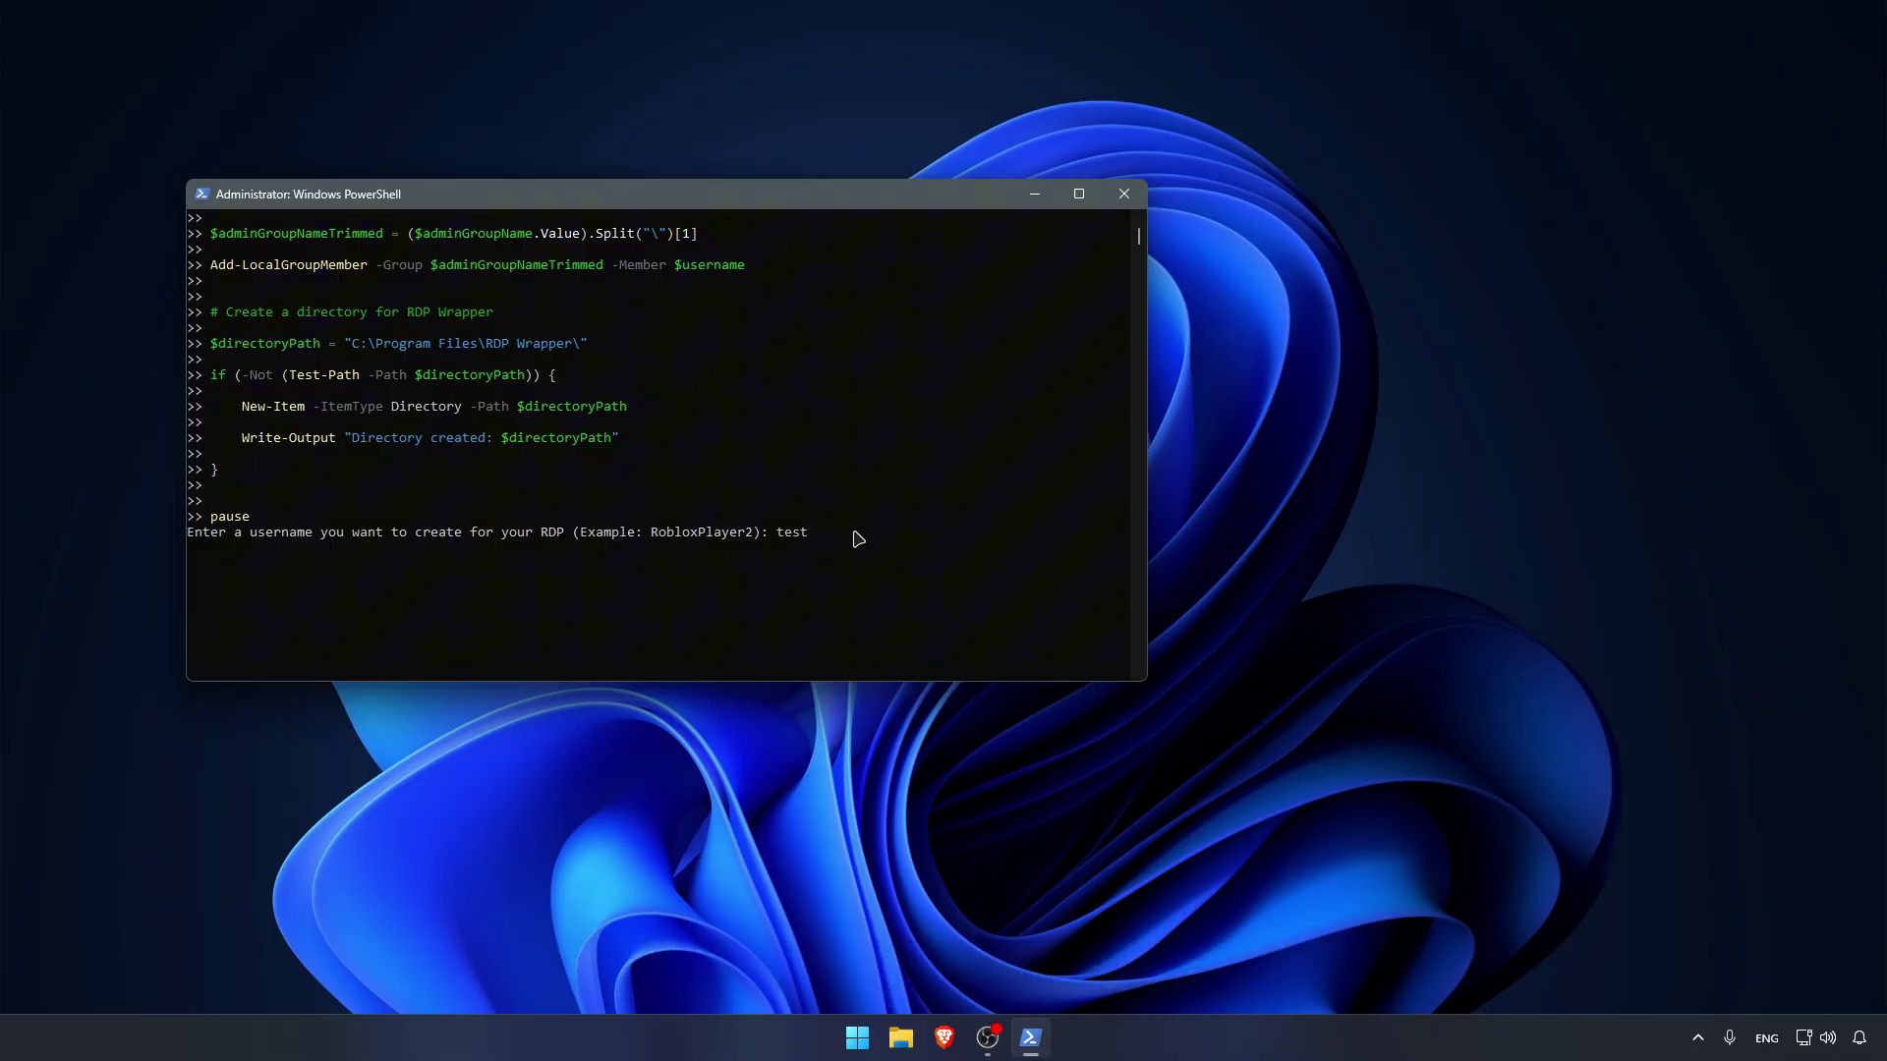
pyautogui.press('Return')
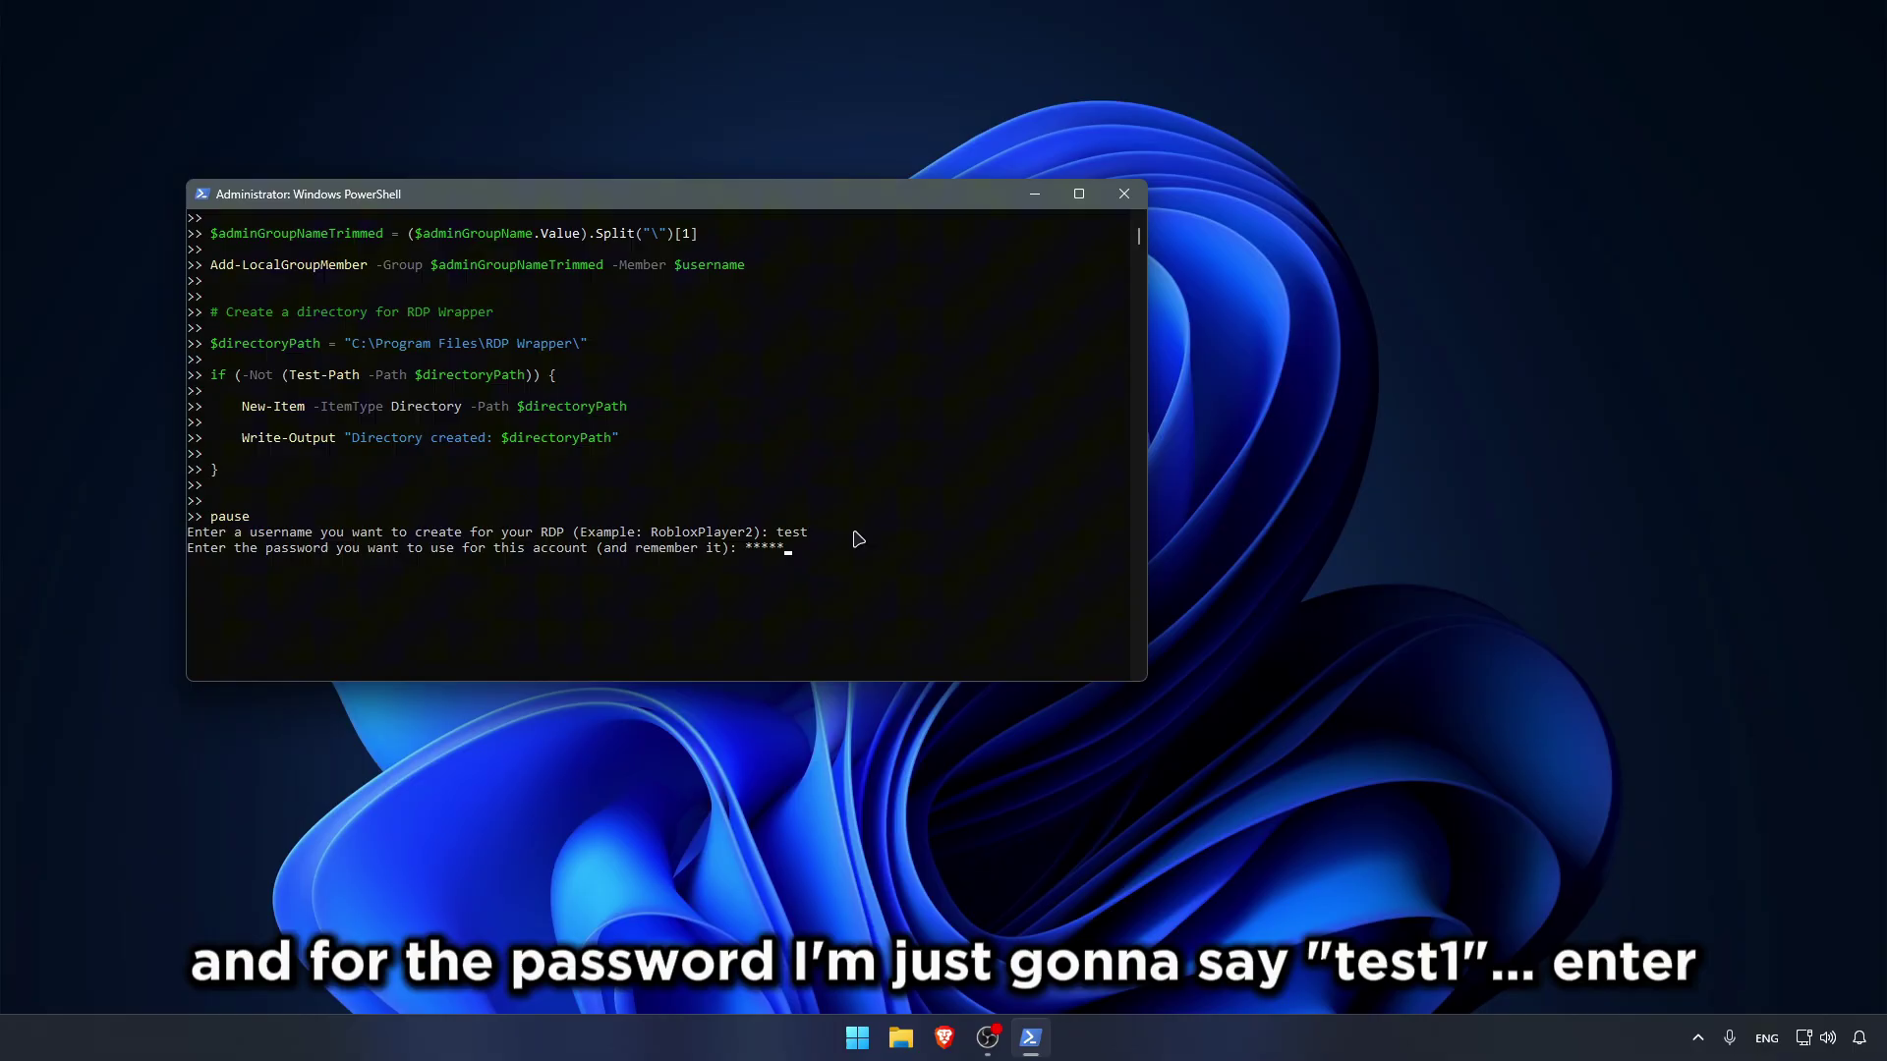
pyautogui.write('test1')
pyautogui.press('Return')
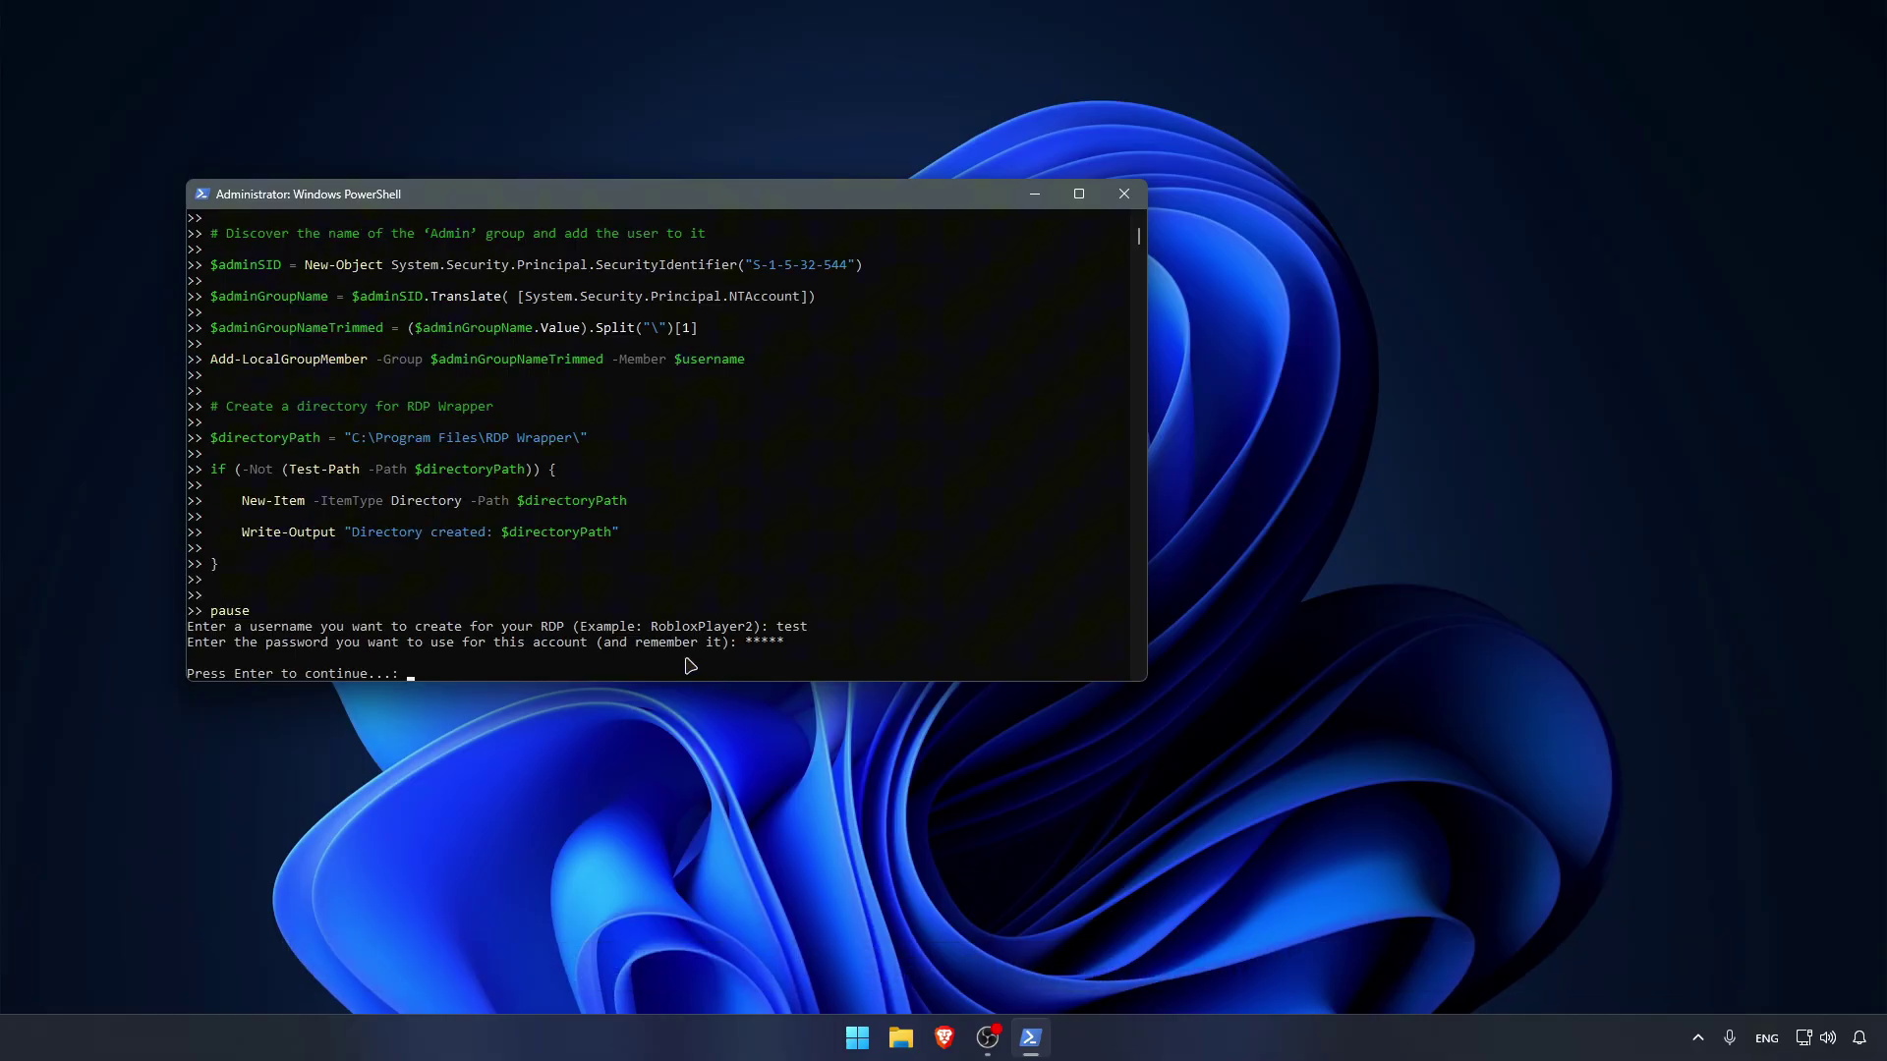
pyautogui.press('Return')
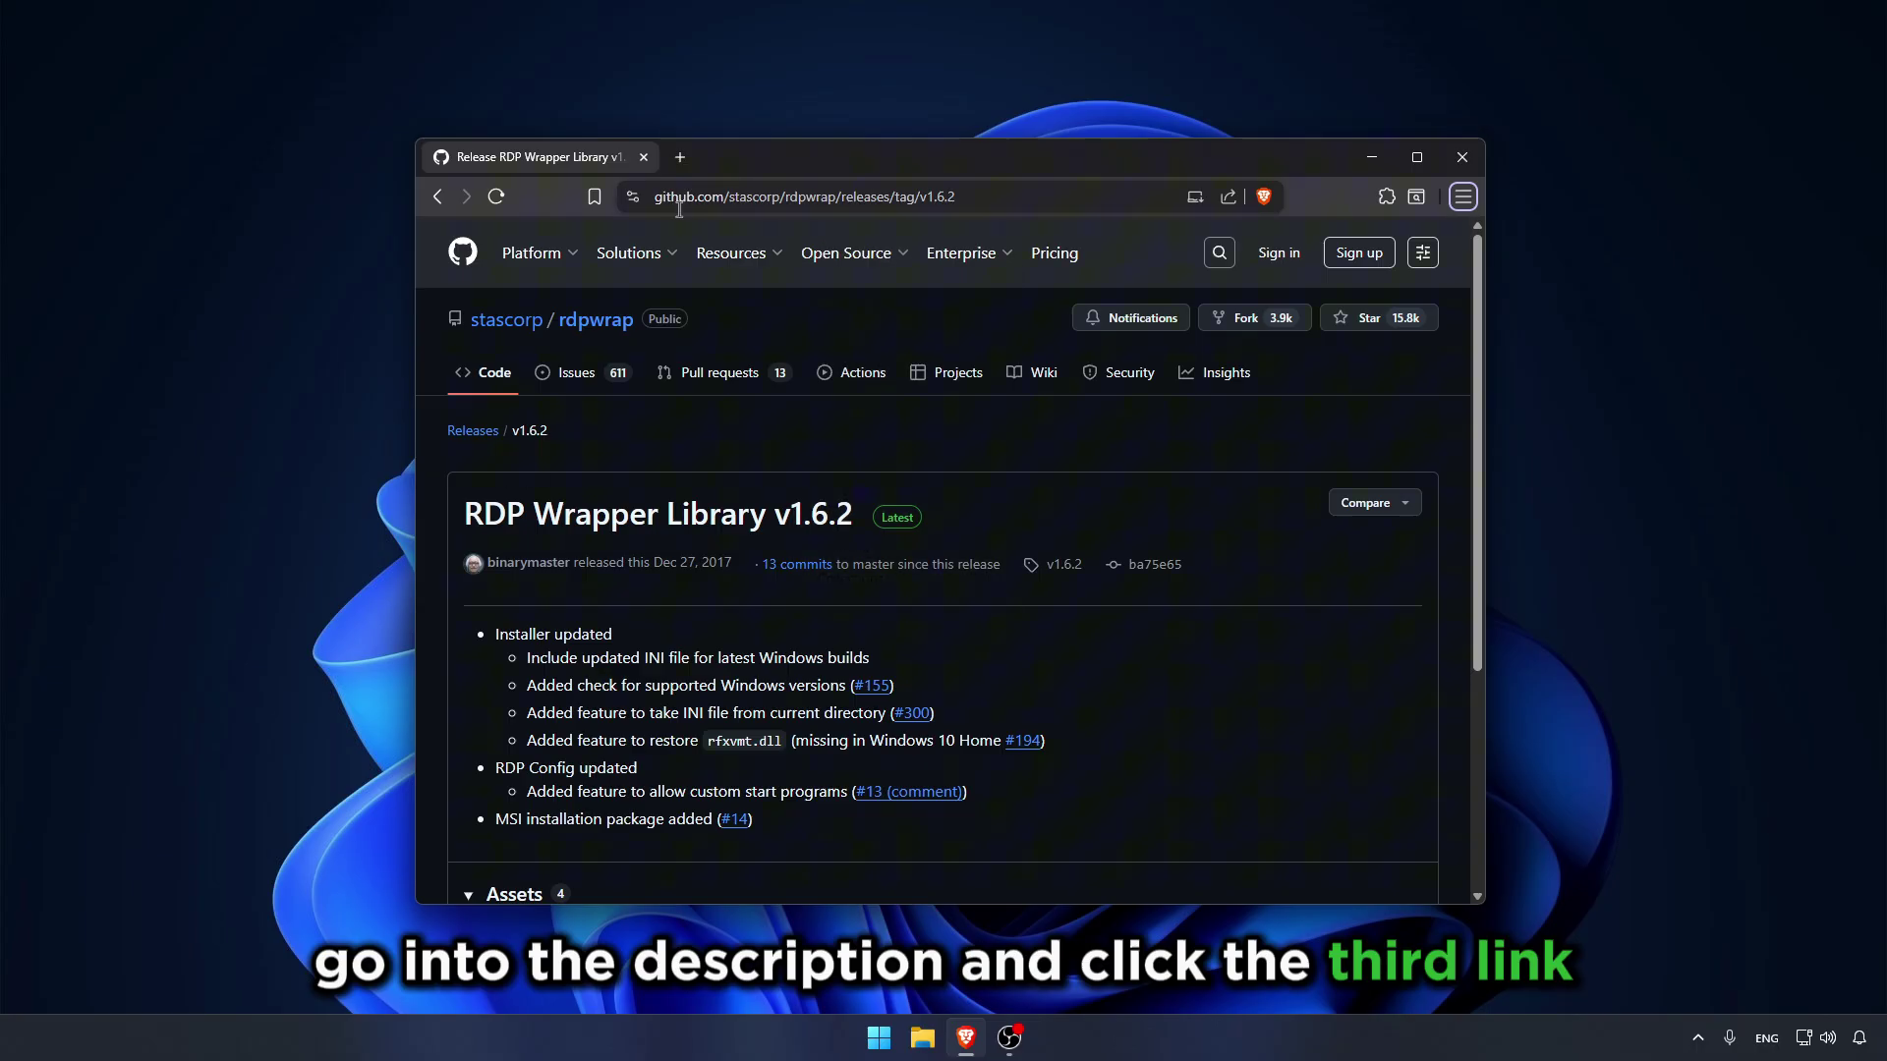
# Step: Save the RDPWrap-v1.6.2.zip release asset into the Downloads folder
pyautogui.press('super+Up')
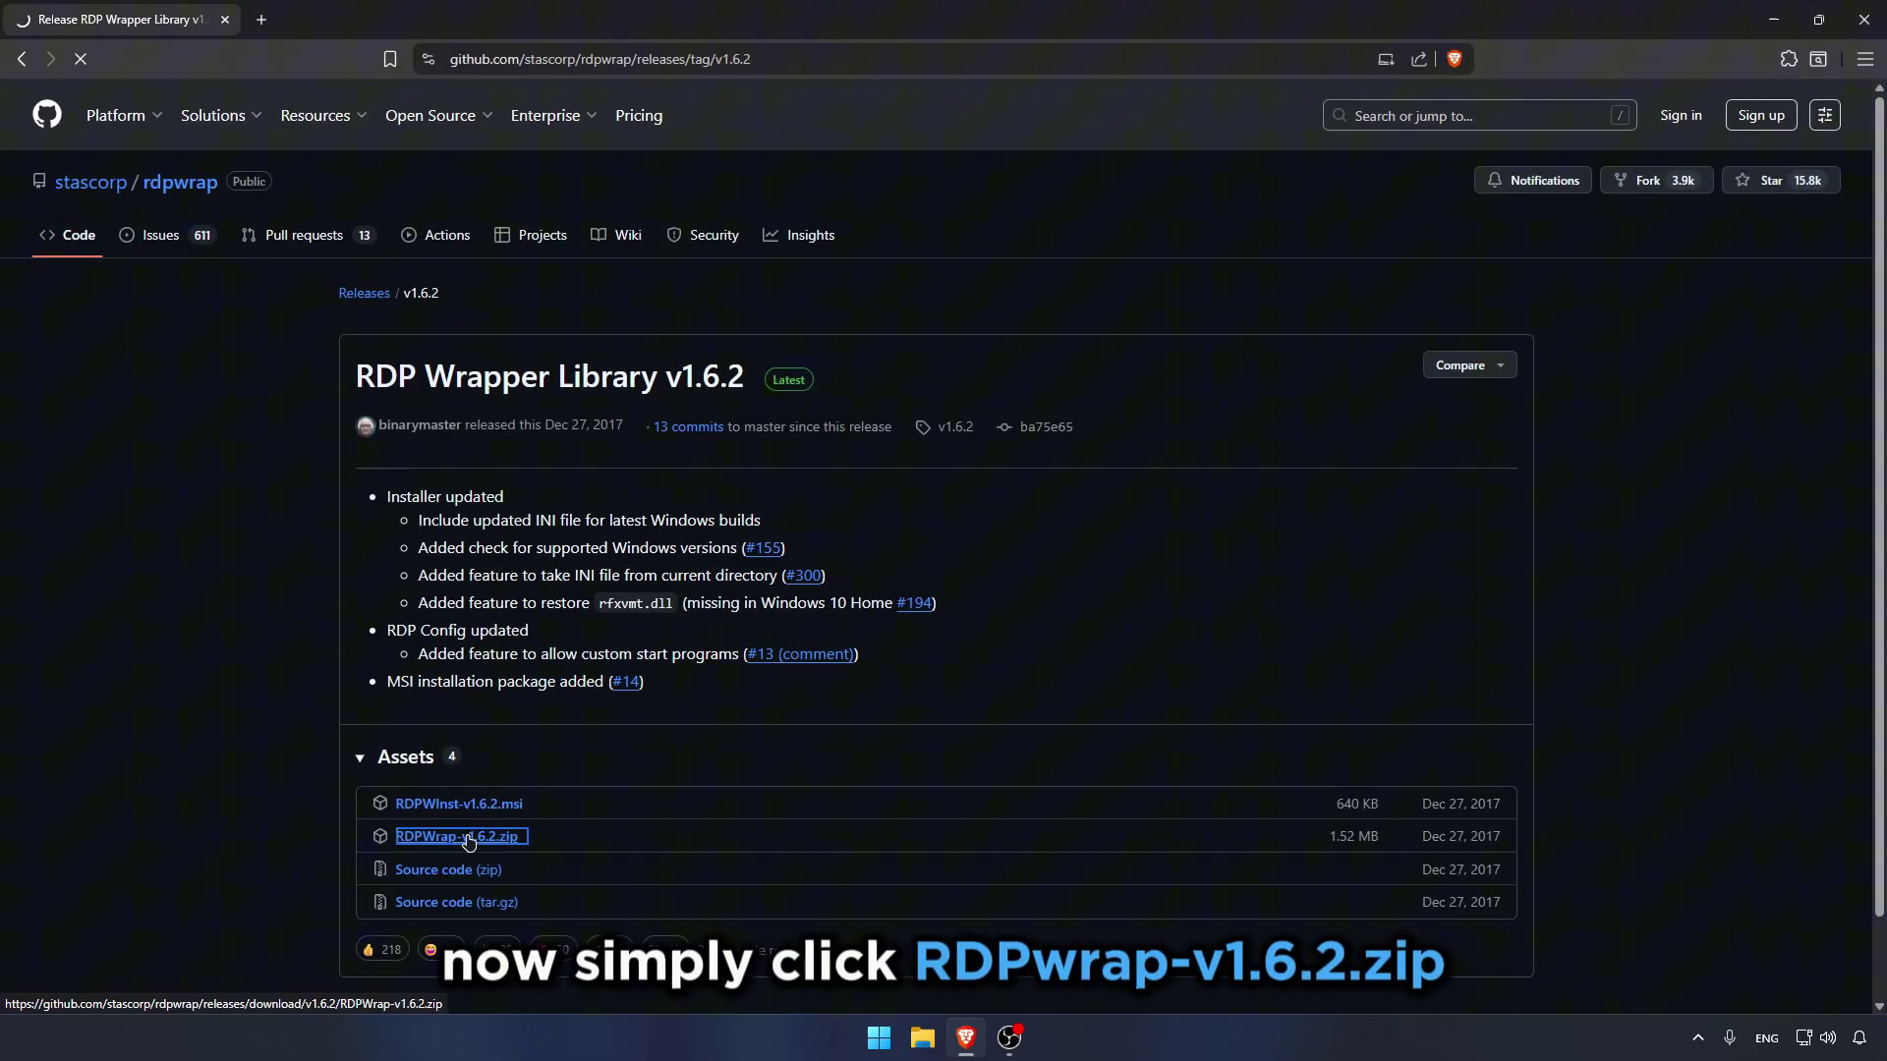
pyautogui.click(89, 293)
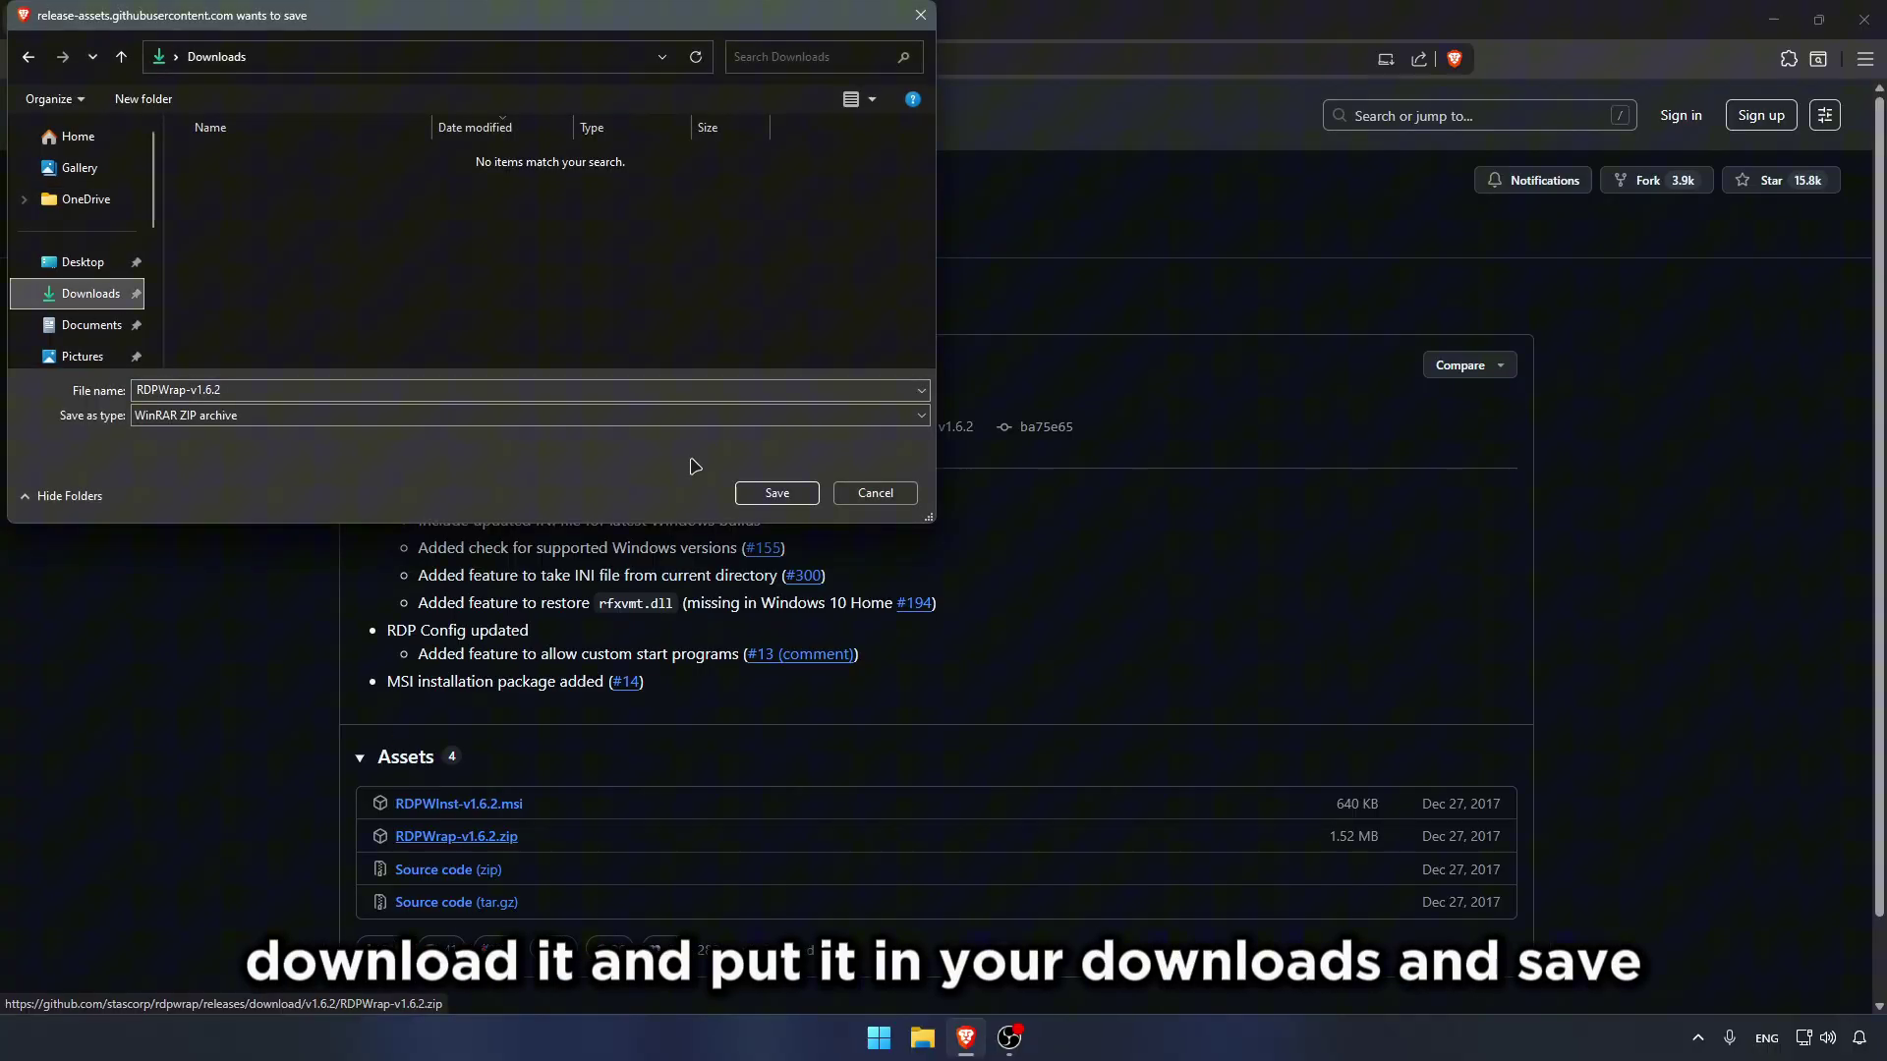
pyautogui.click(776, 493)
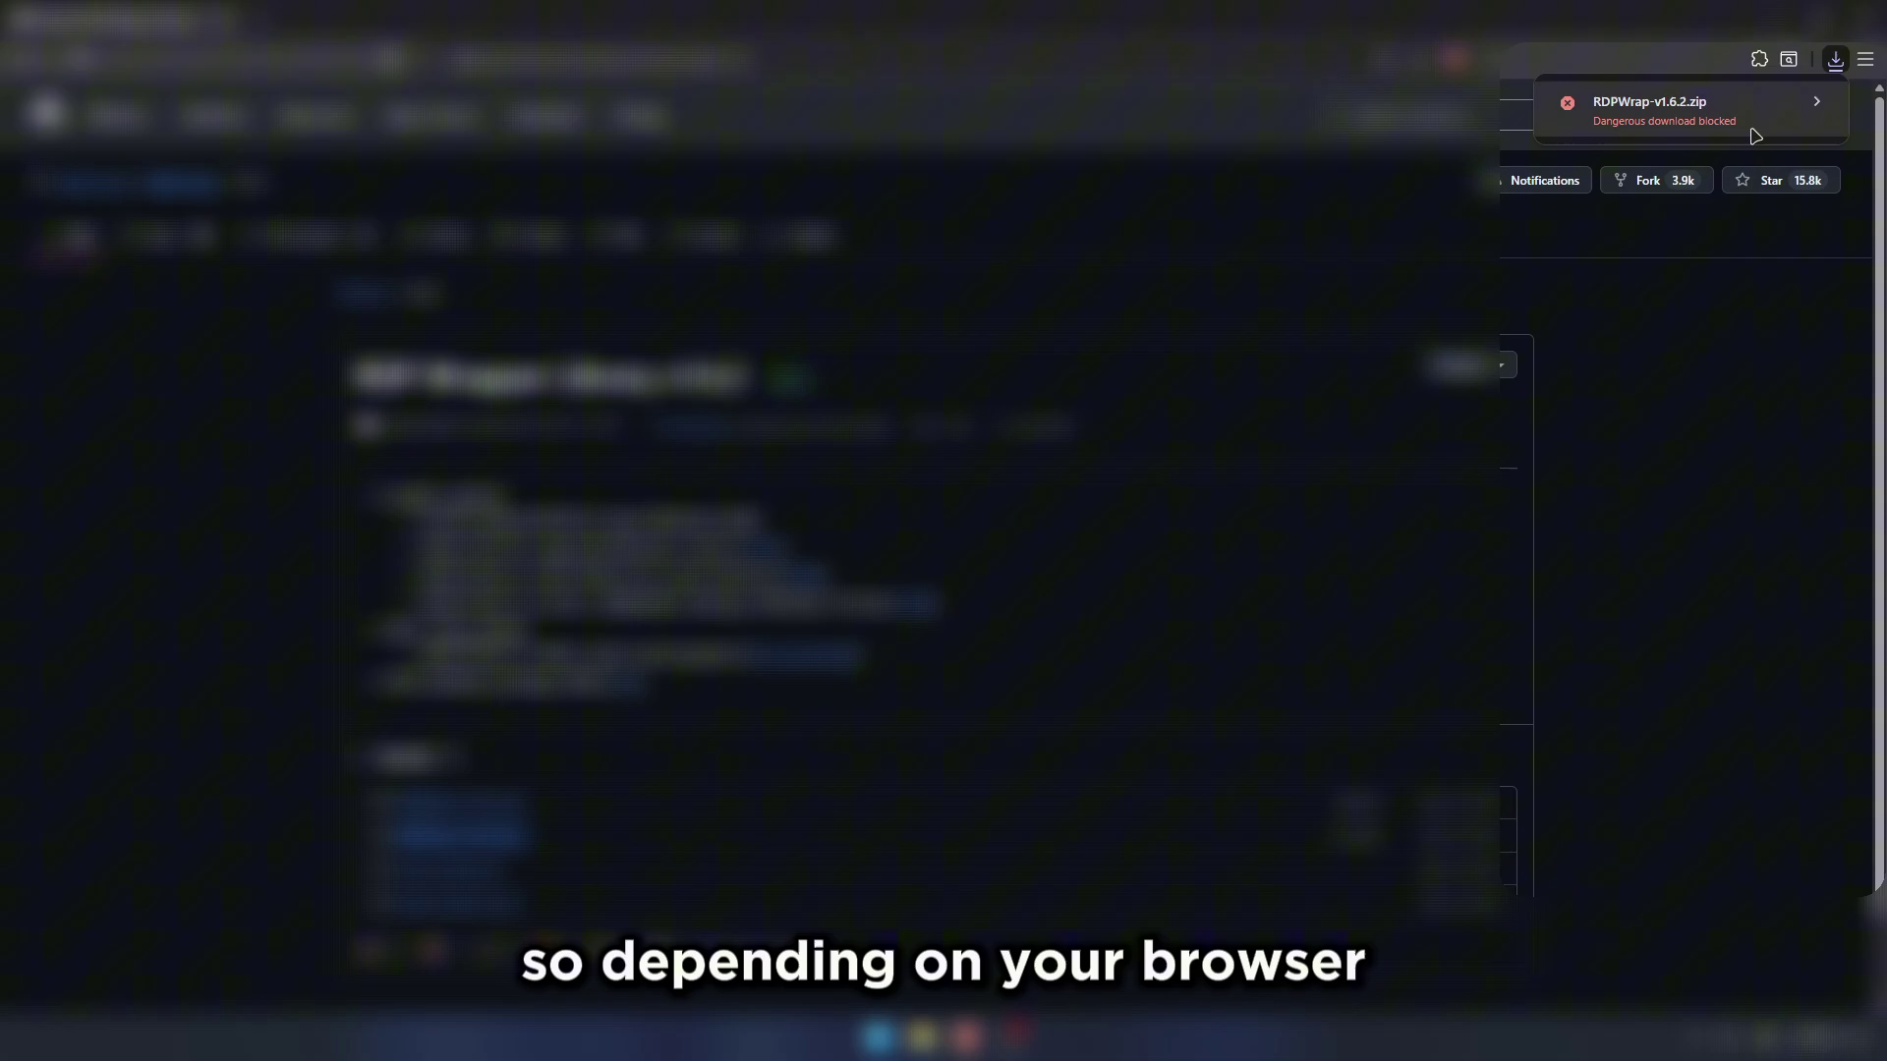
# Step: Set Brave's Safe Browsing protection to No protection and confirm turning it off
pyautogui.click(1865, 59)
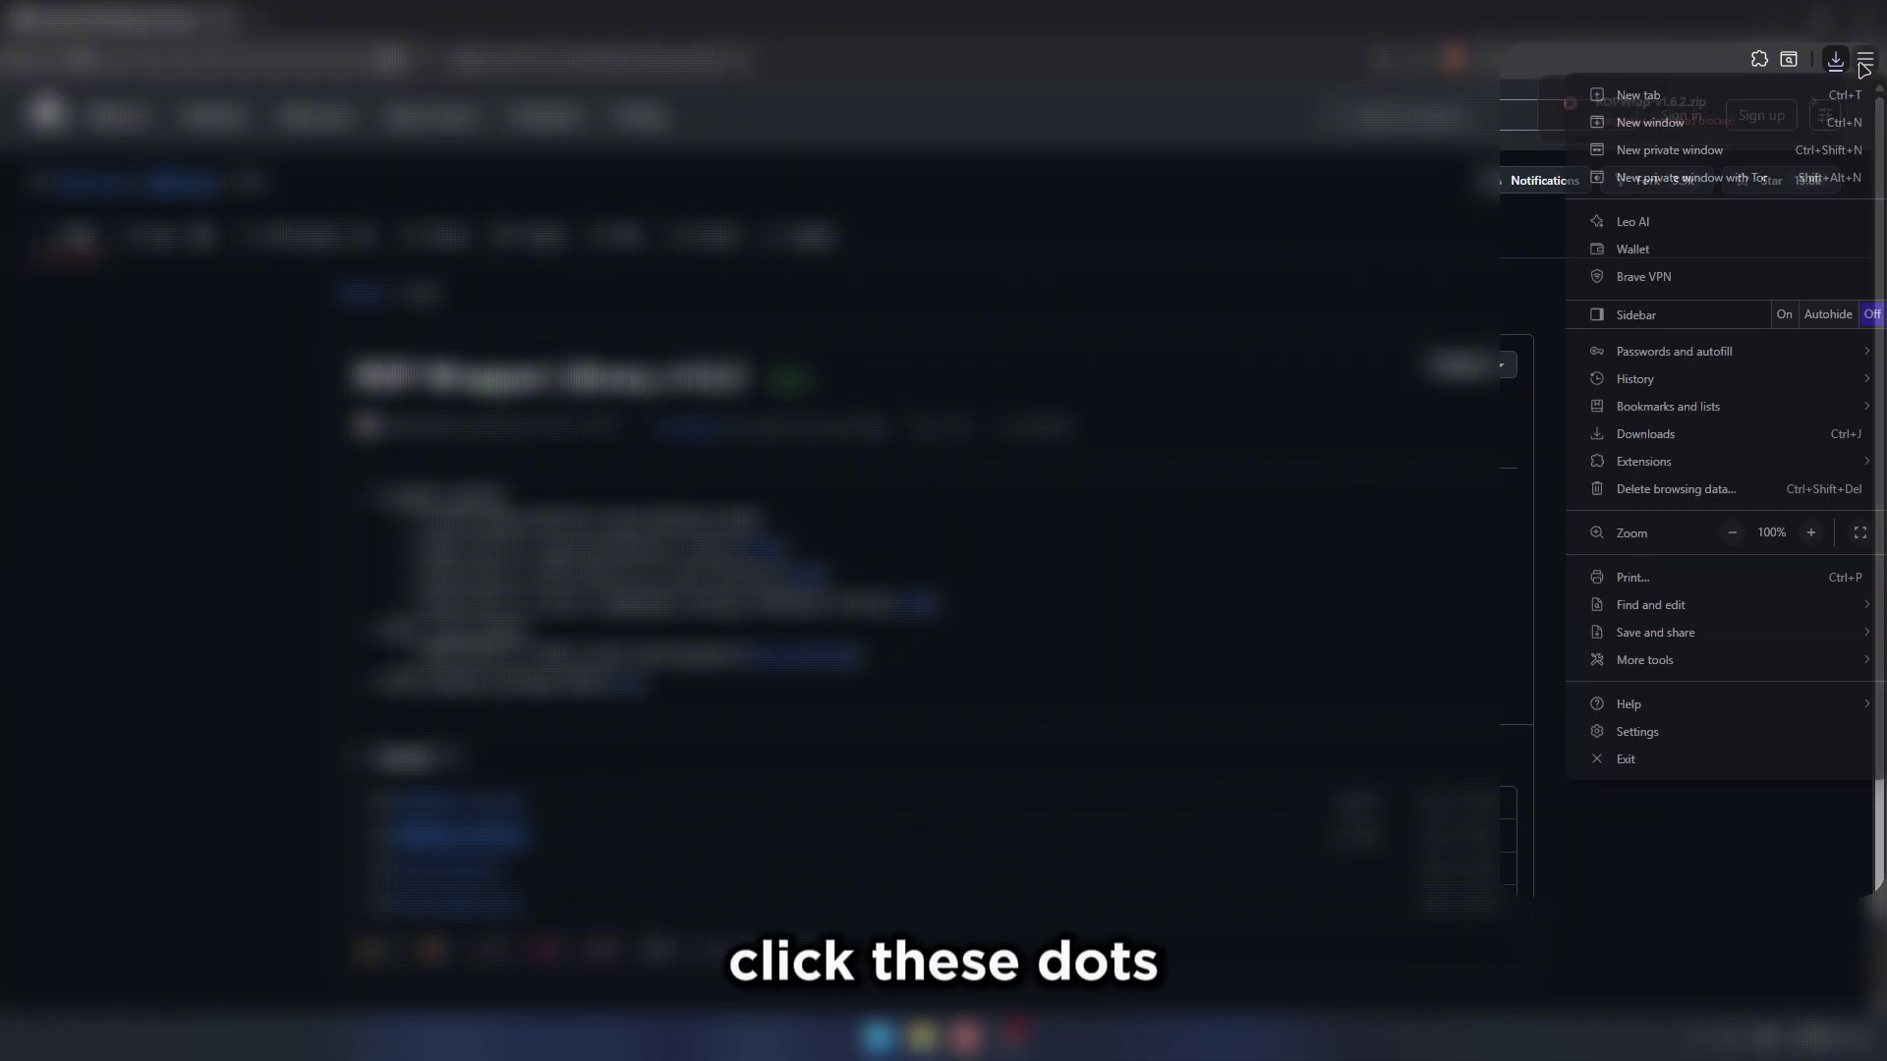
pyautogui.click(1671, 732)
pyautogui.click(122, 380)
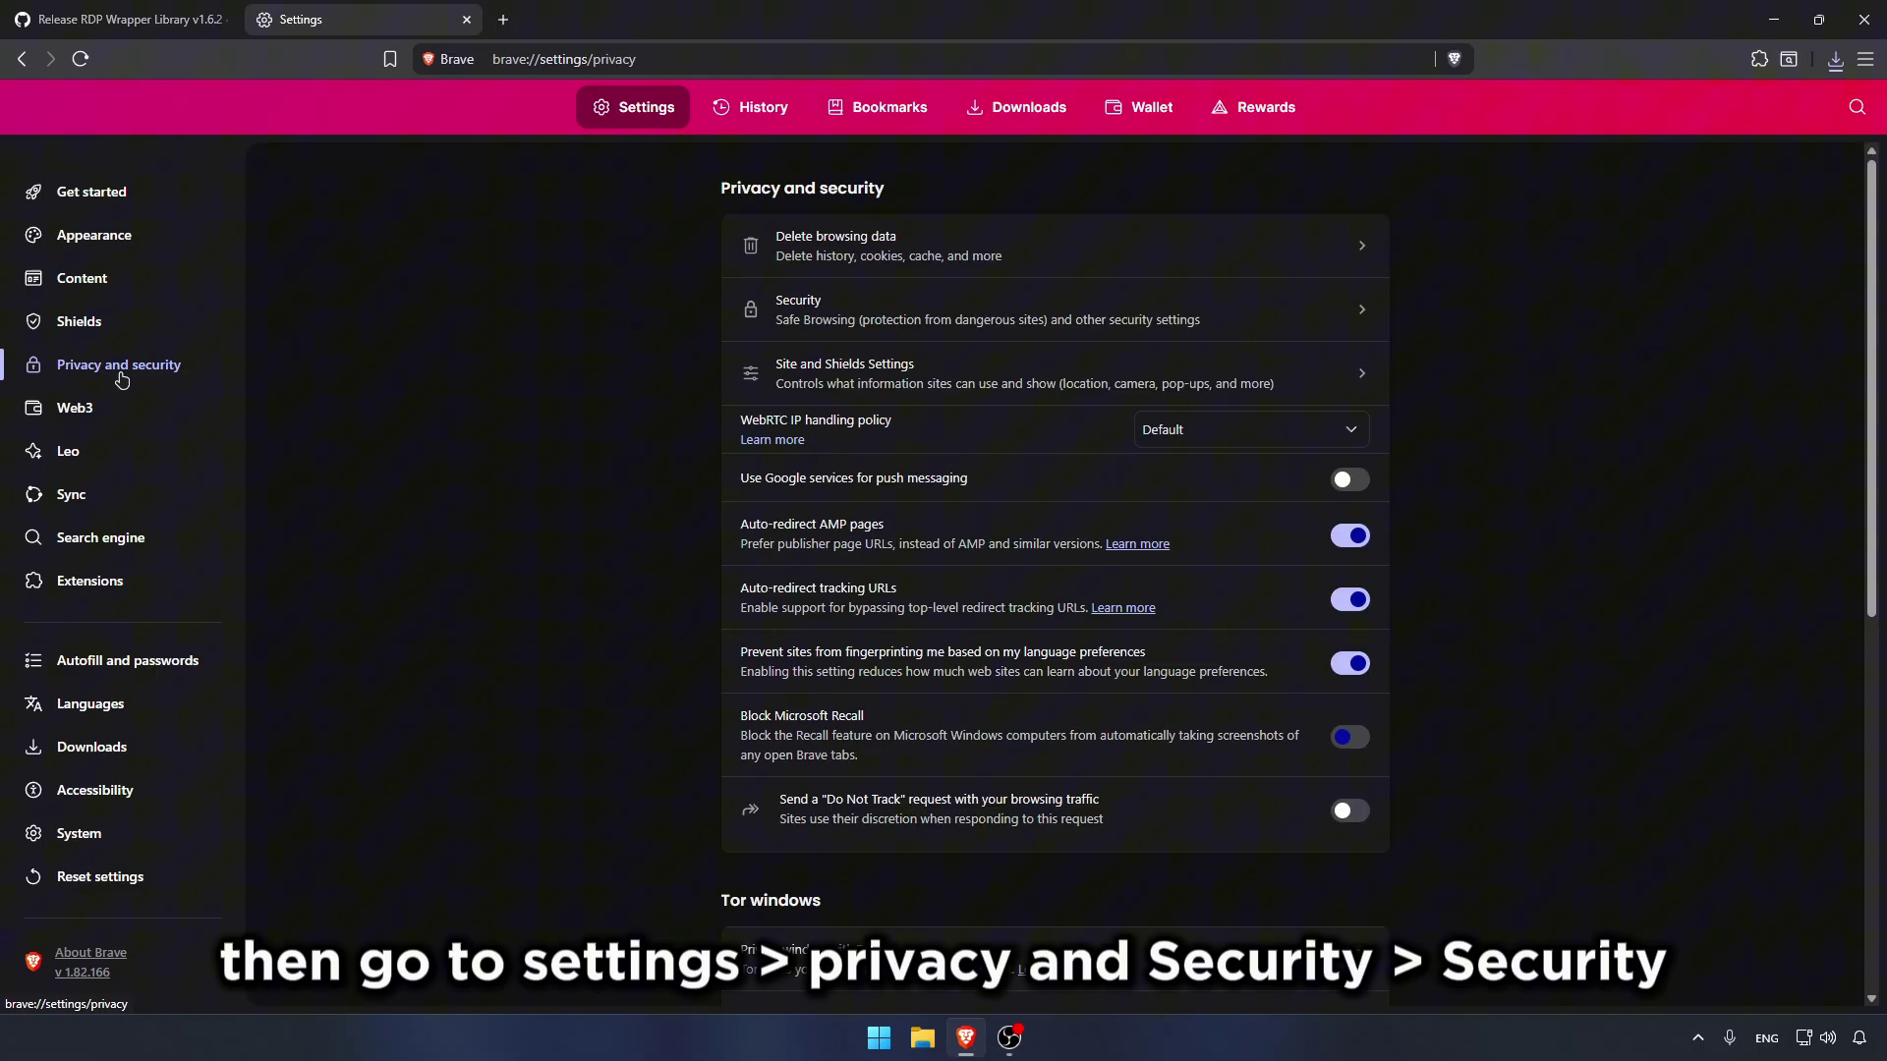
pyautogui.click(830, 325)
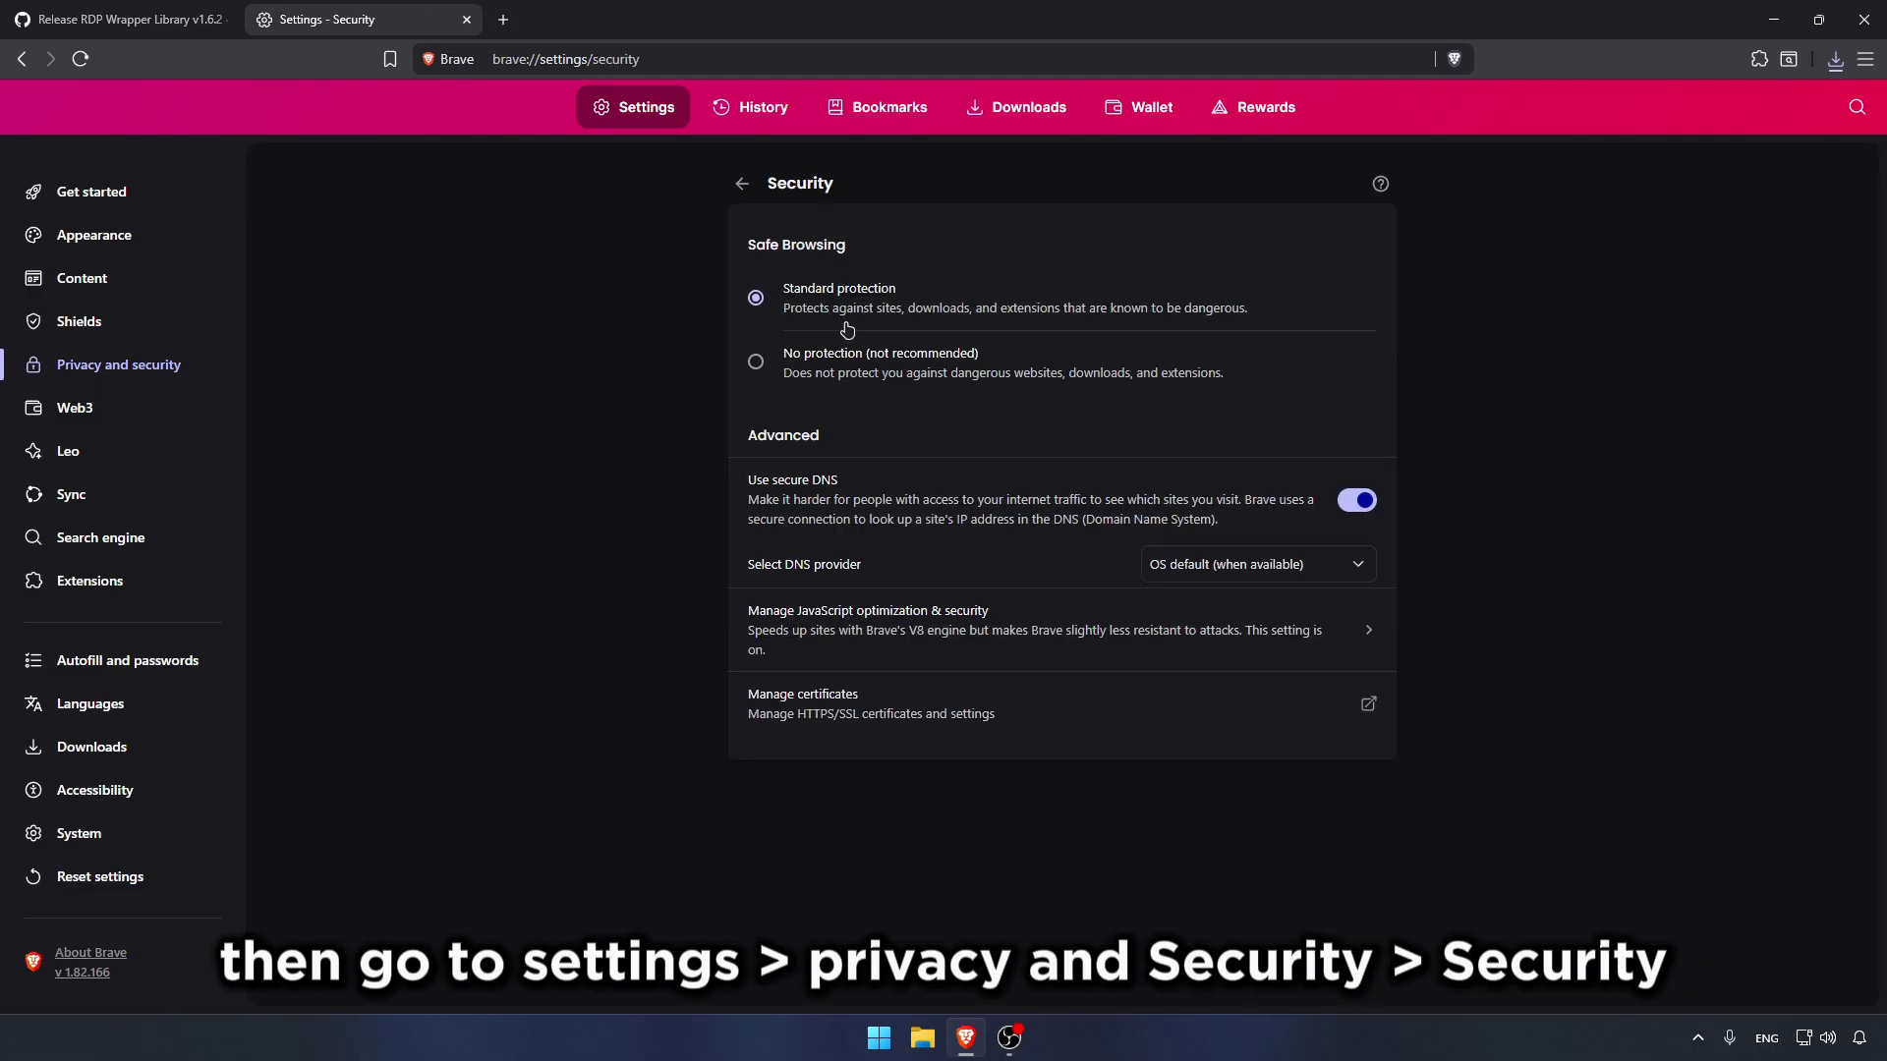
pyautogui.click(757, 363)
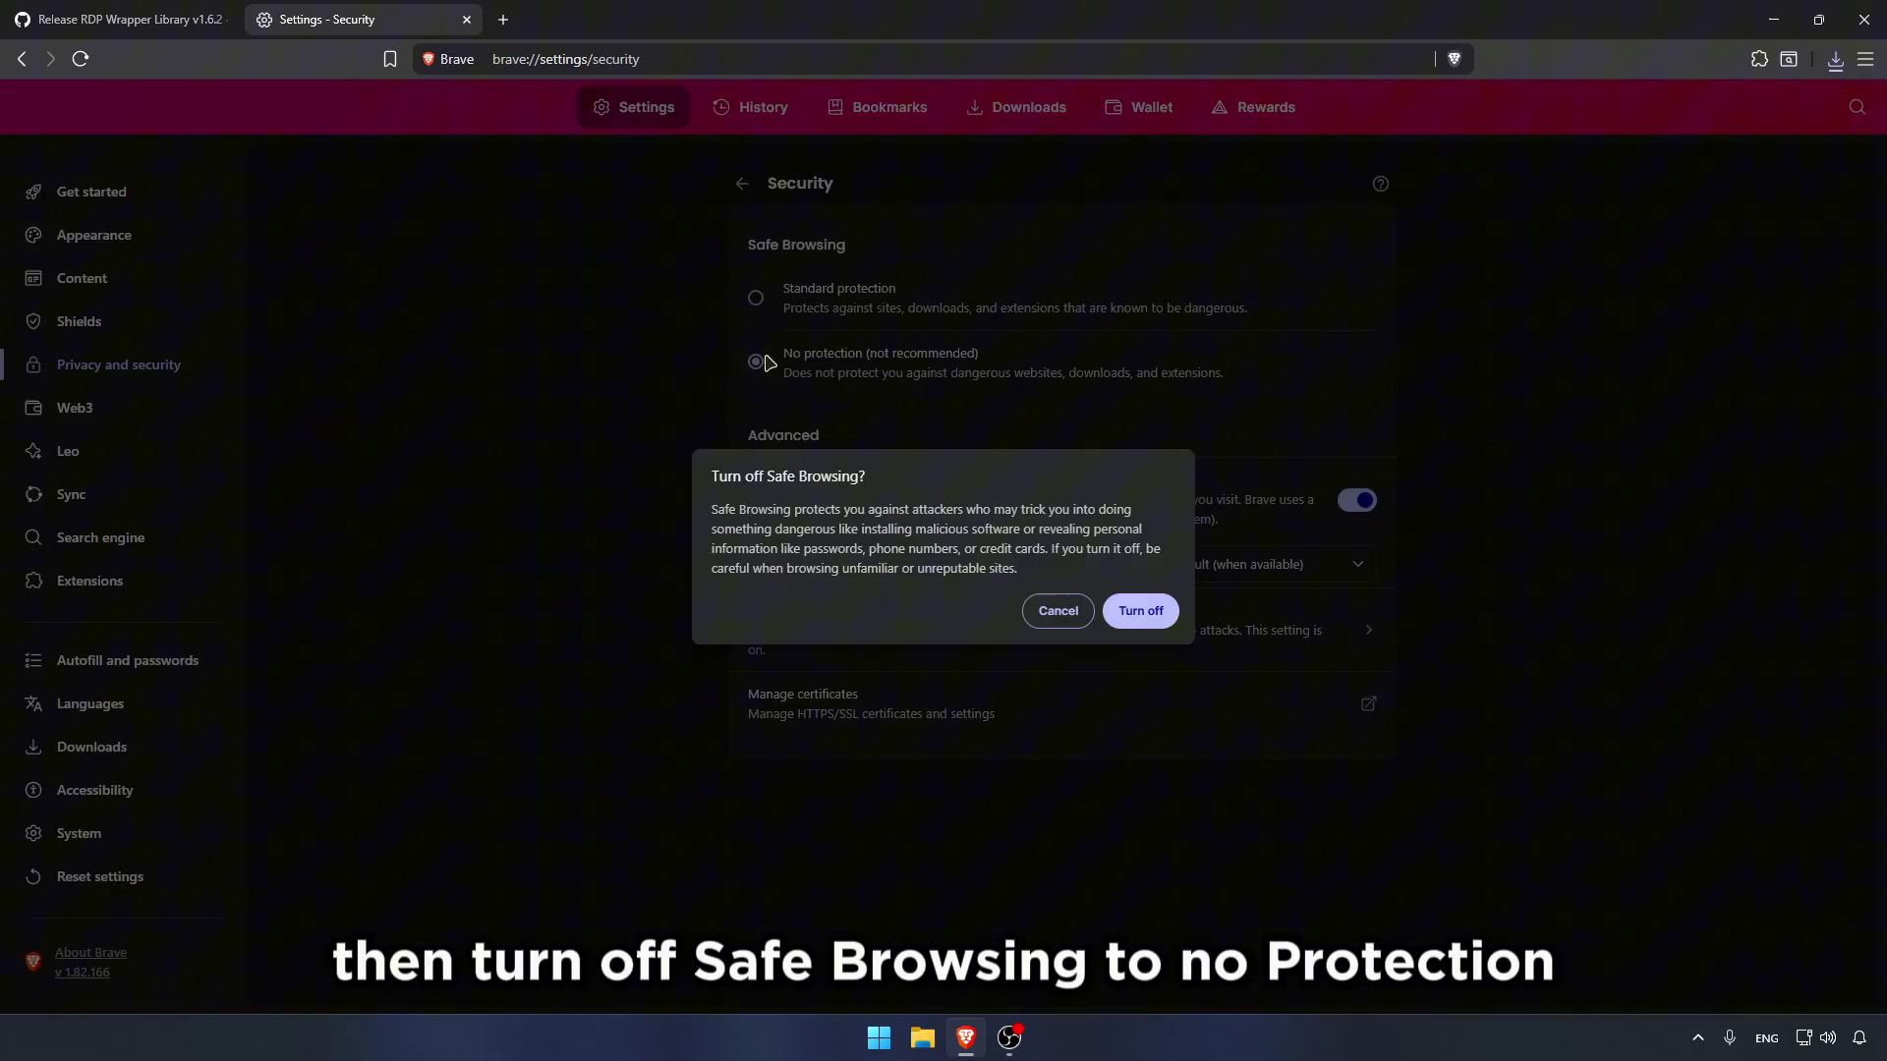
pyautogui.click(1155, 610)
# Step: Re-download RDPWrap-v1.6.2.zip from GitHub into Downloads, then minimize Brave
pyautogui.click(229, 12)
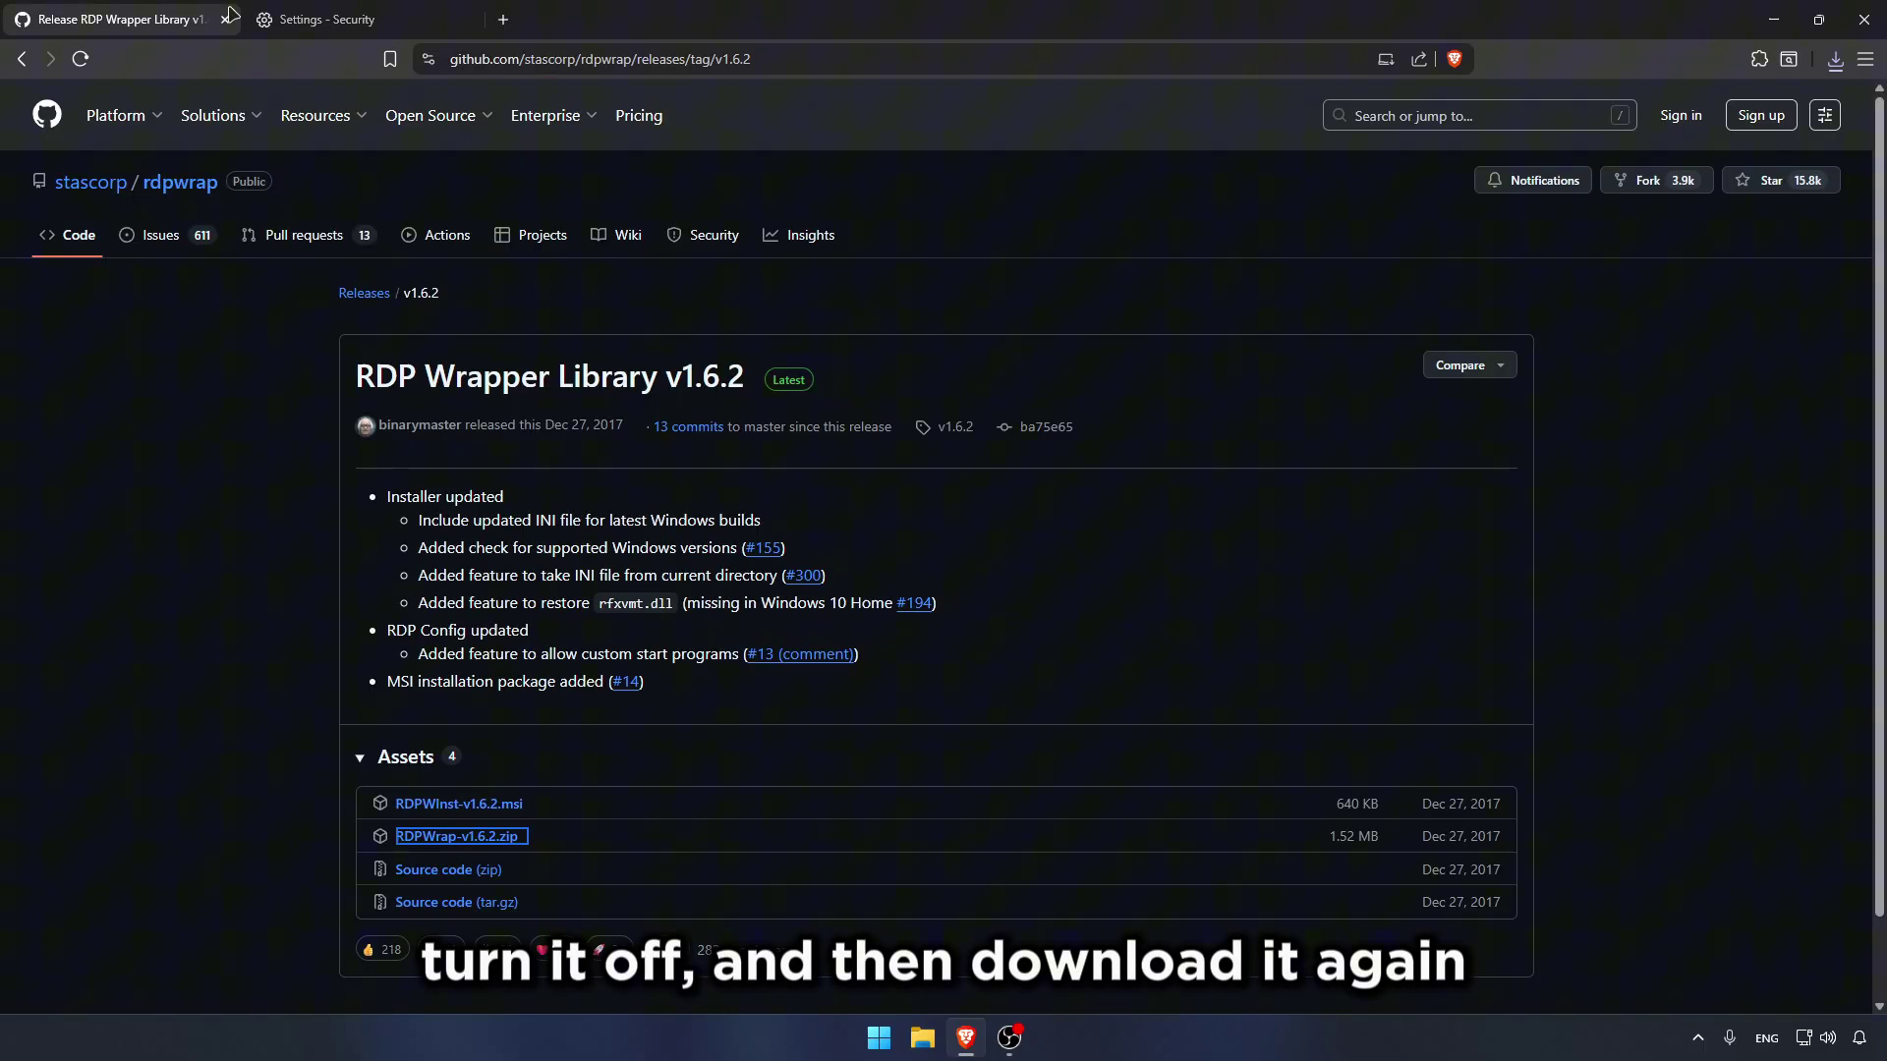
pyautogui.click(485, 837)
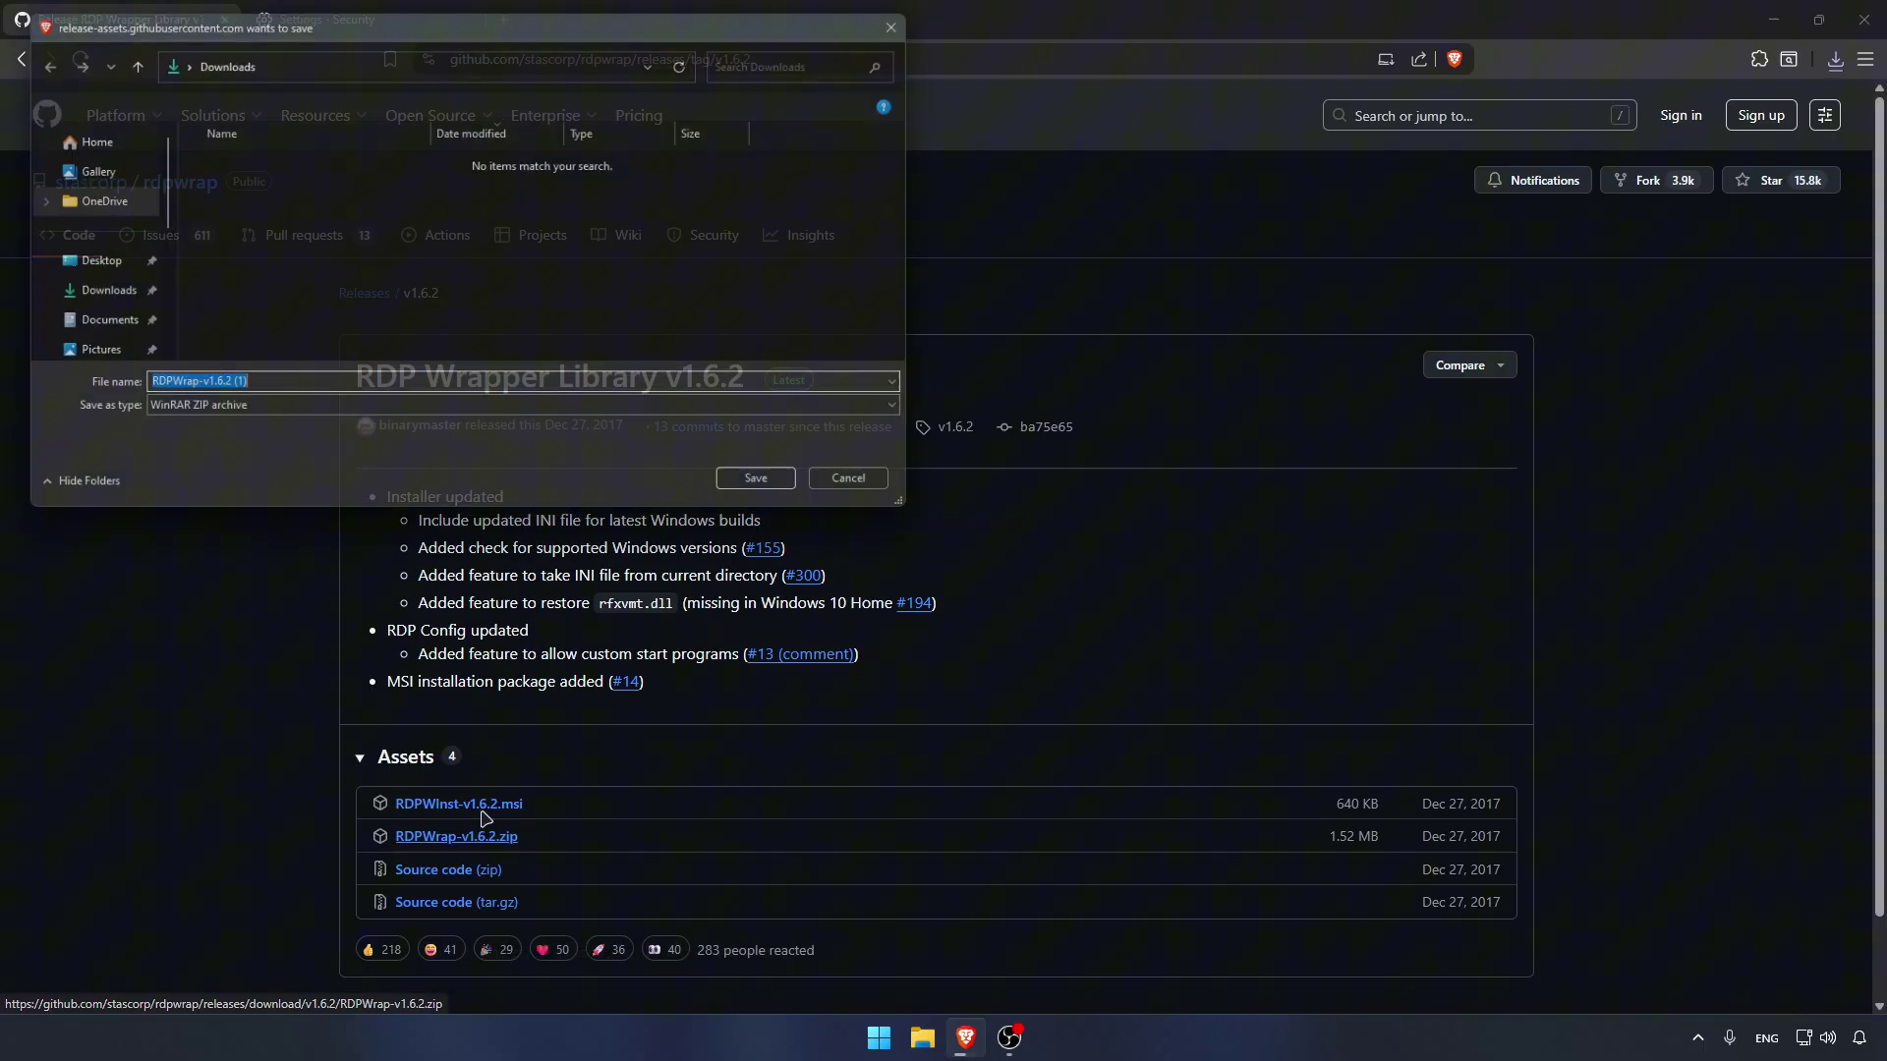
pyautogui.click(776, 492)
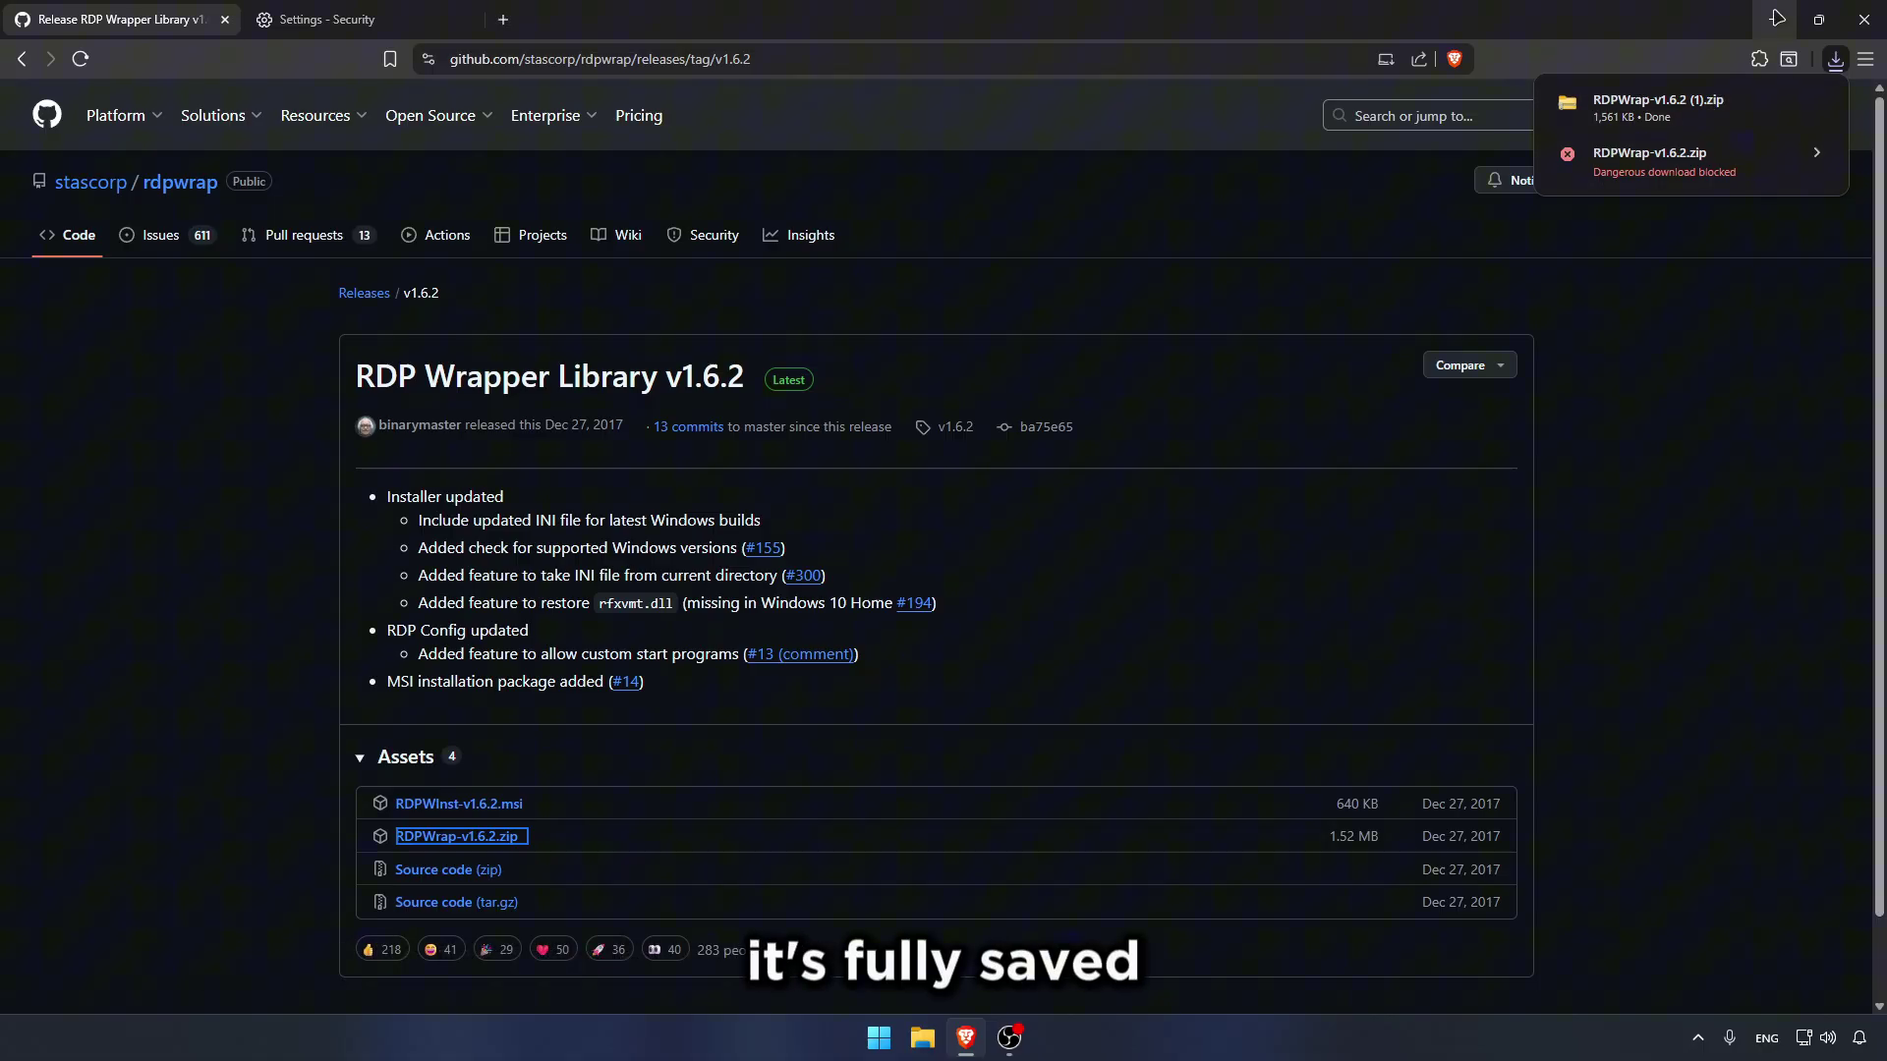
pyautogui.click(1772, 20)
# Step: In Downloads, start Extract All on the RDPWrap-v1.6.2 (1) zip with Show extracted files unticked
pyautogui.click(926, 1034)
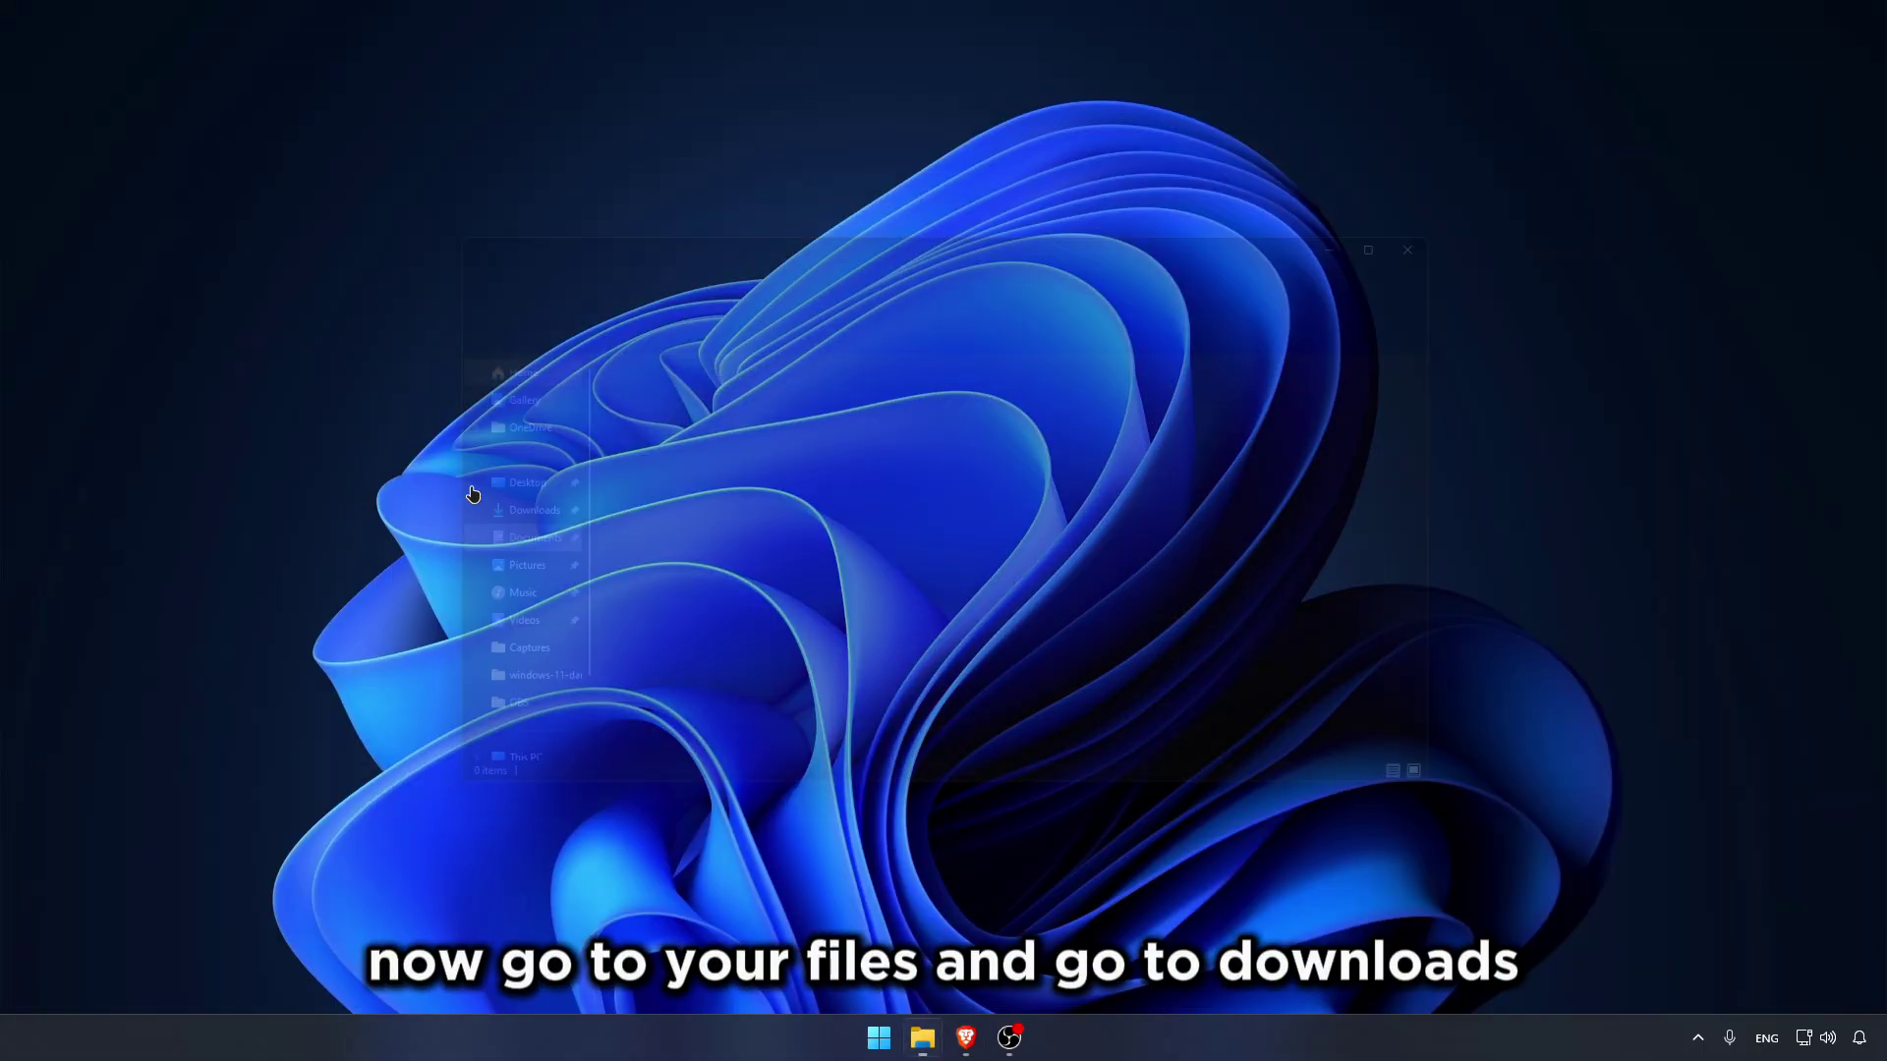
pyautogui.click(487, 513)
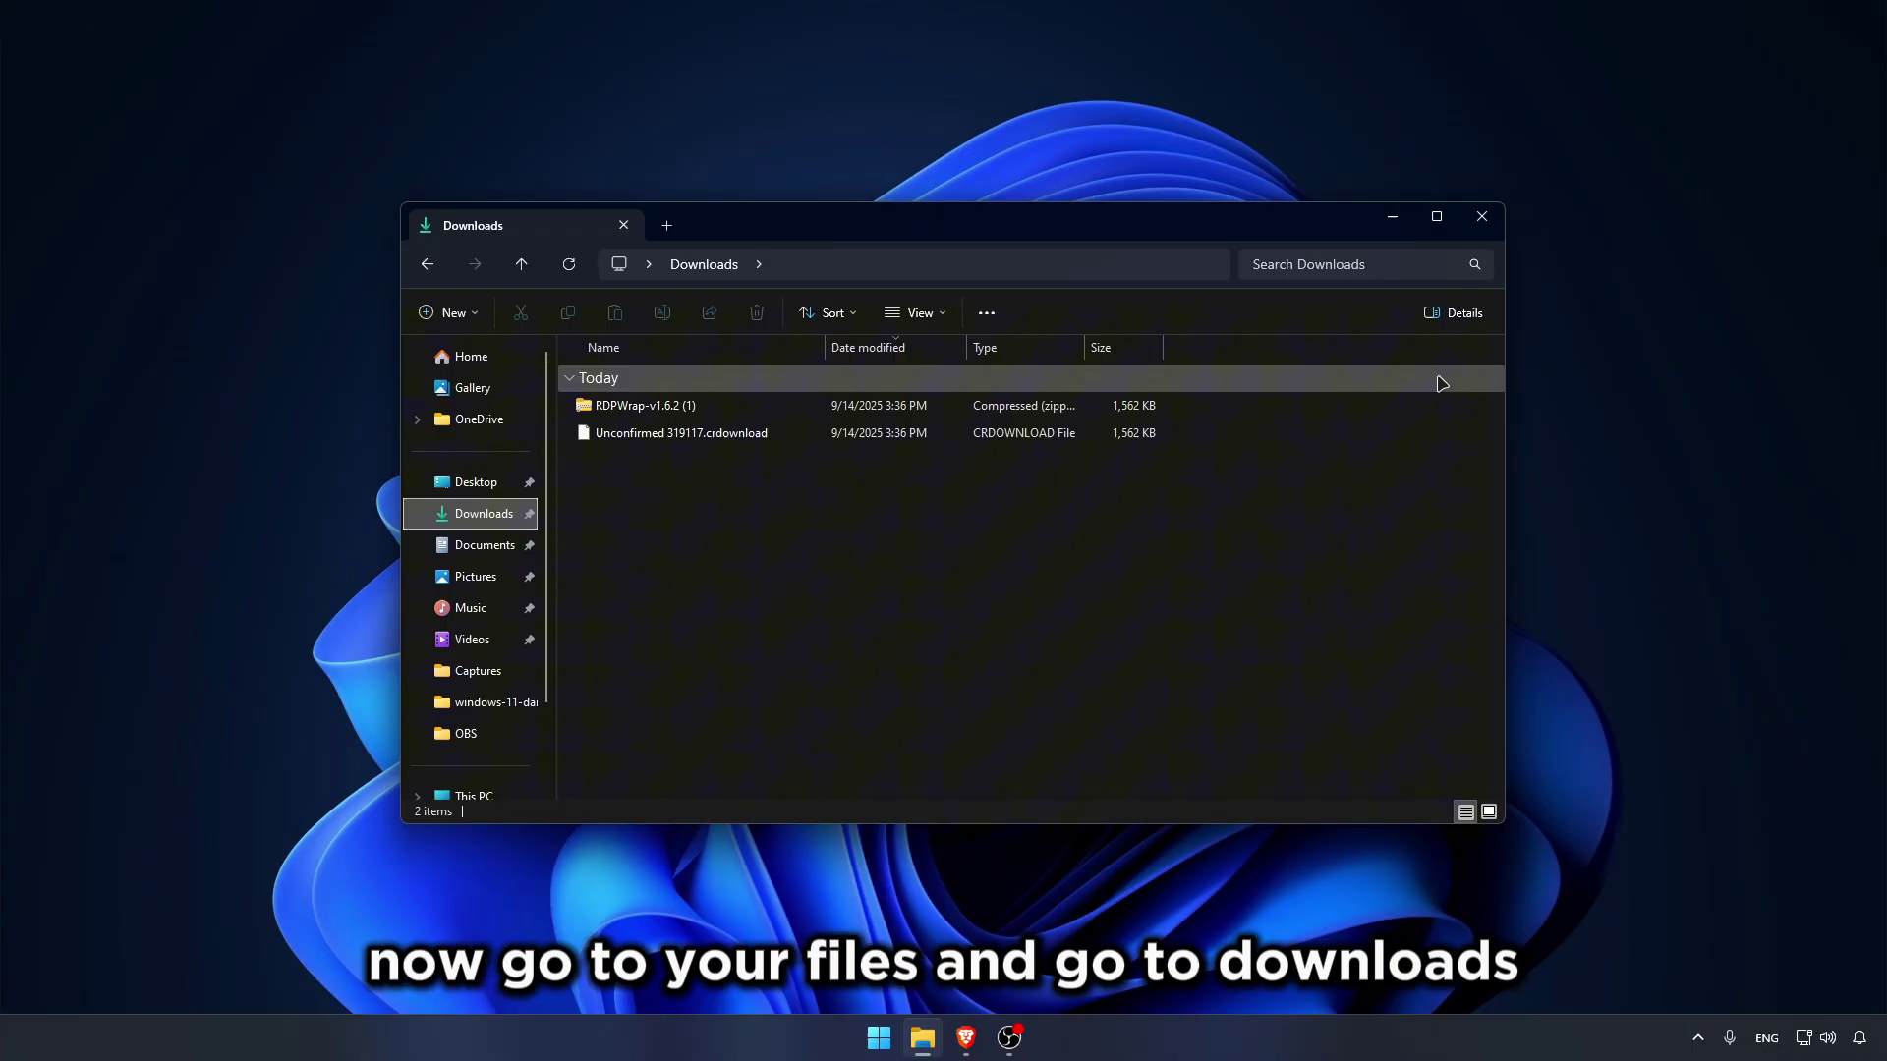
pyautogui.click(1436, 216)
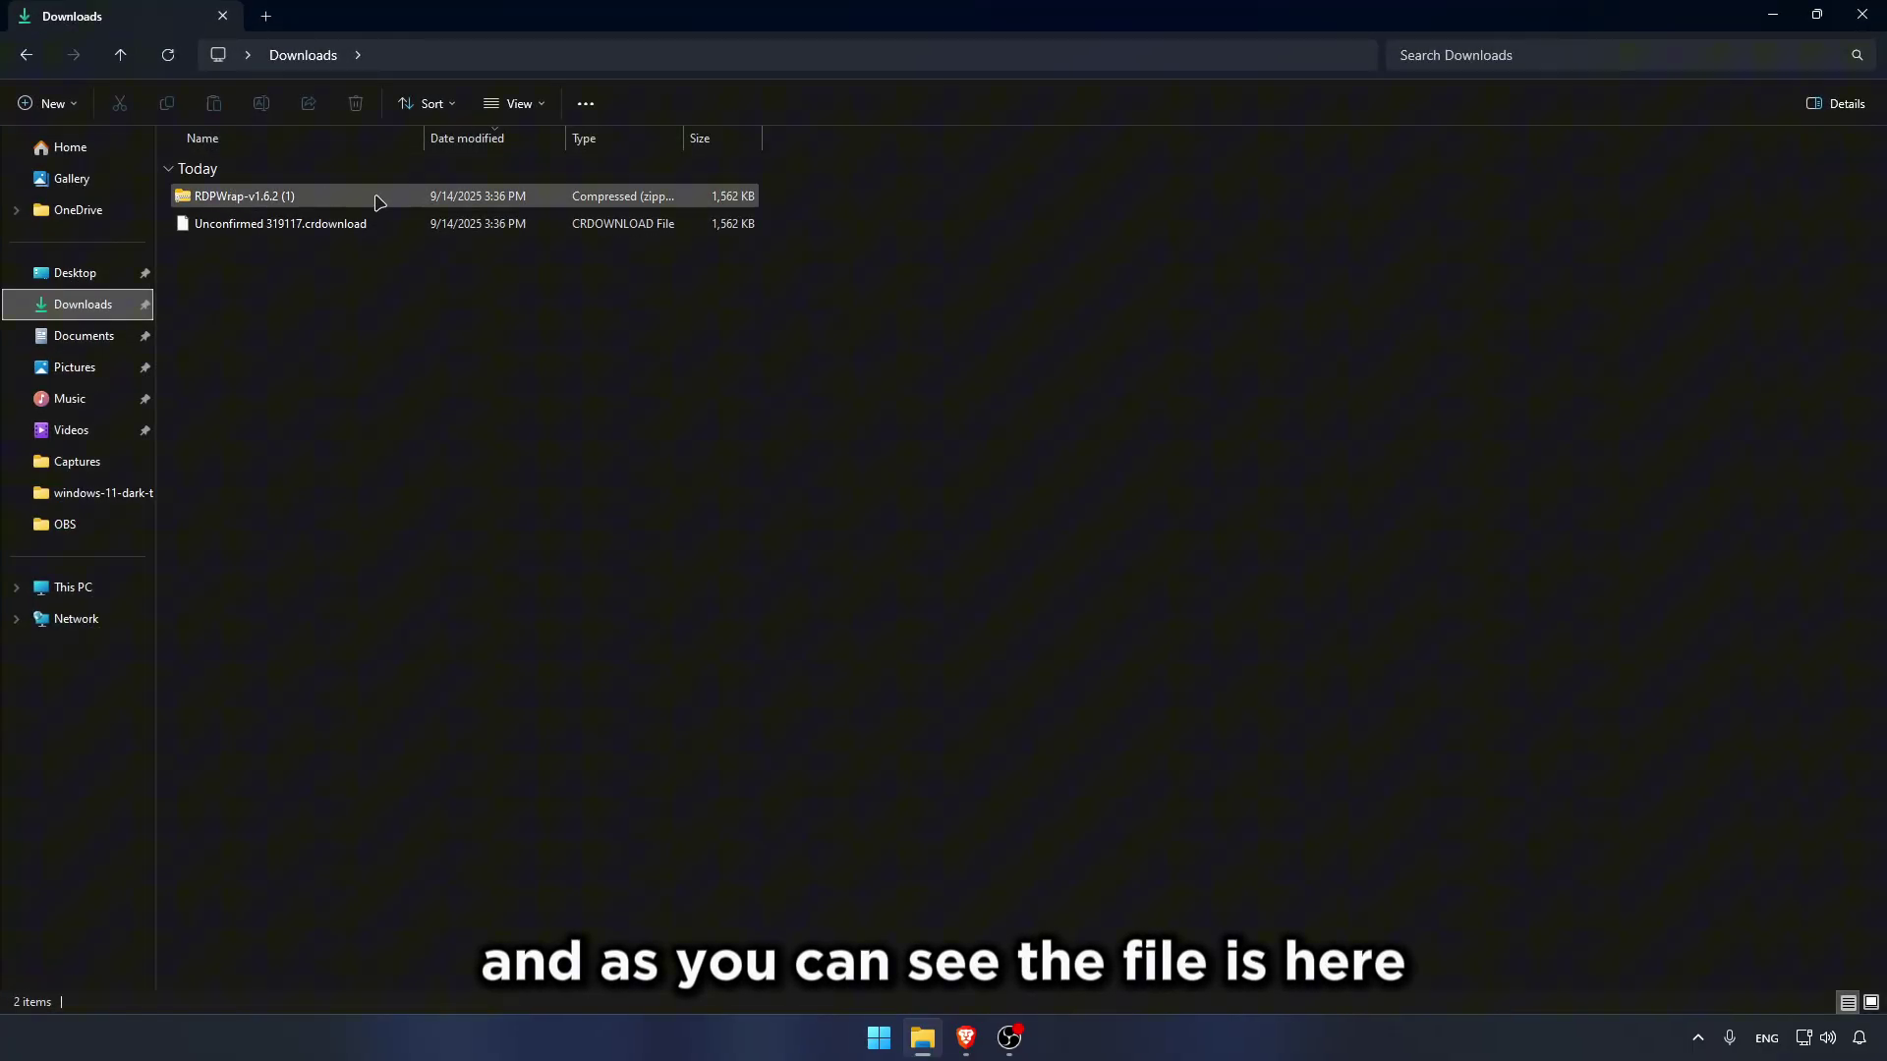
pyautogui.click(319, 198)
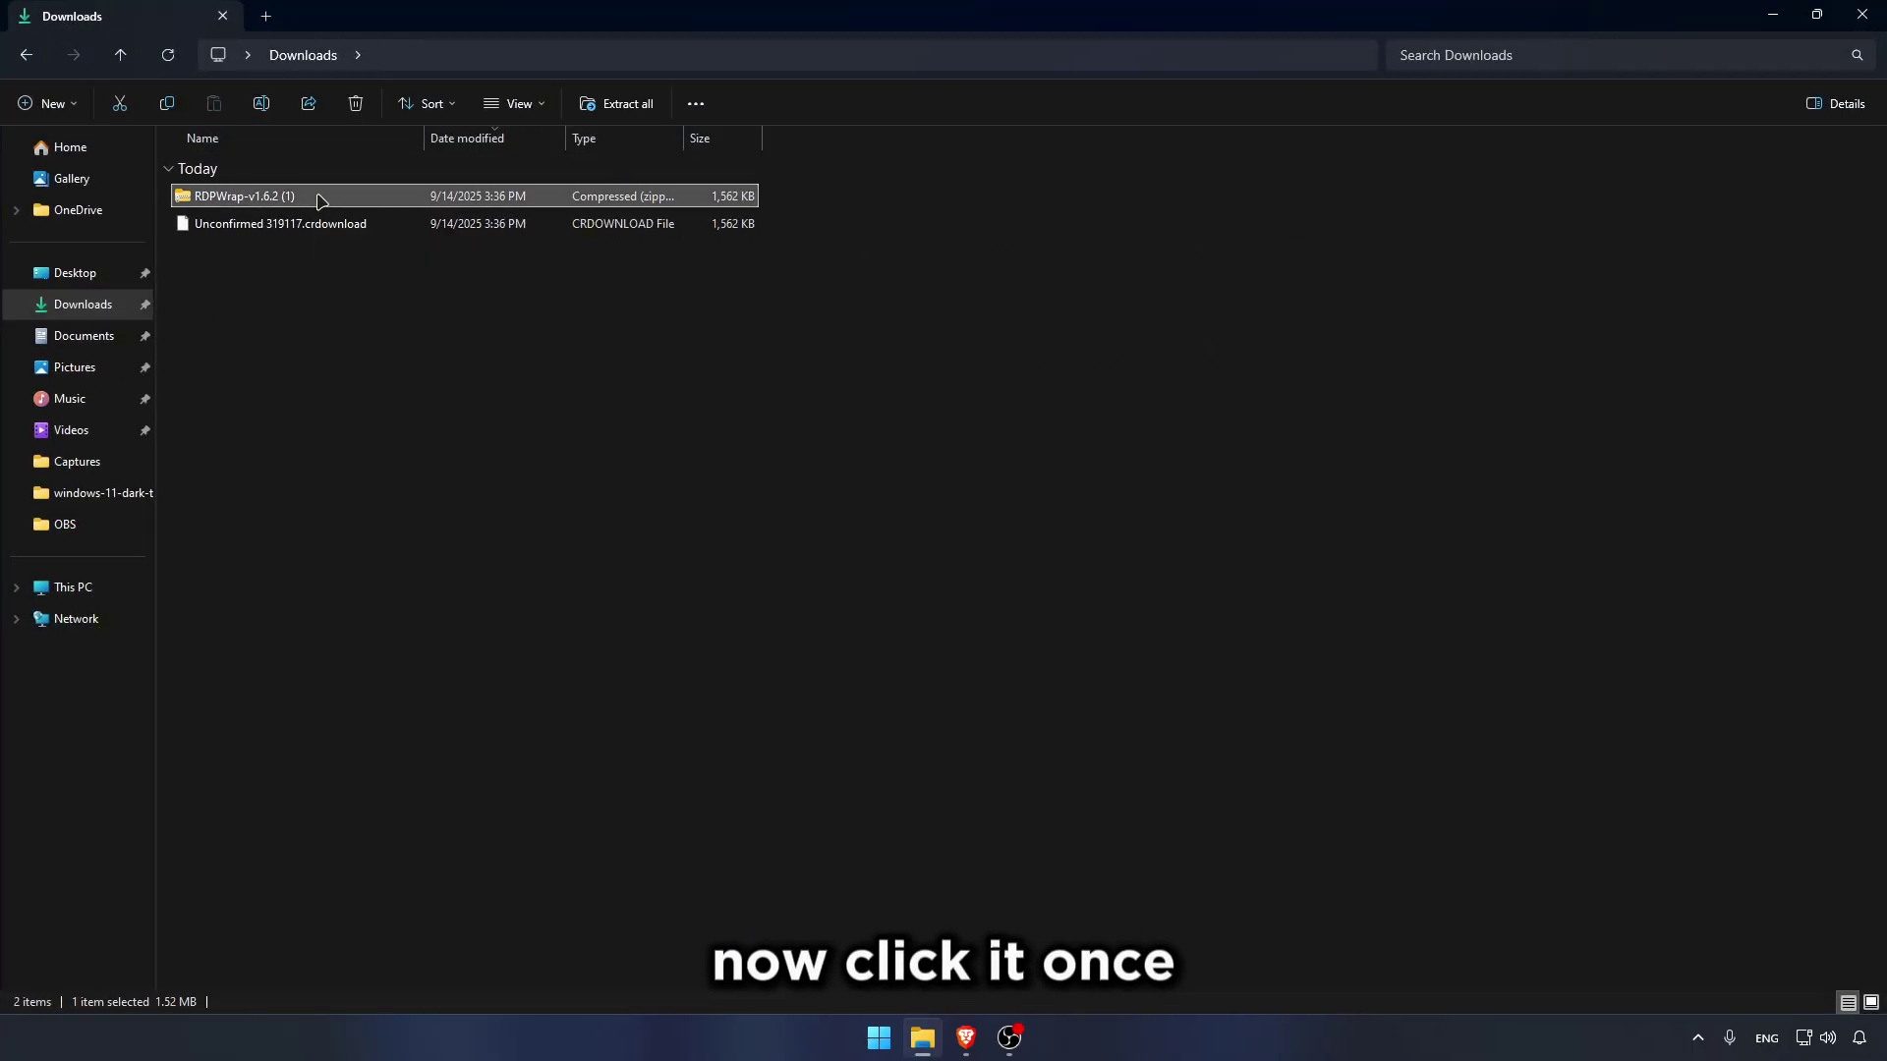
pyautogui.click(640, 104)
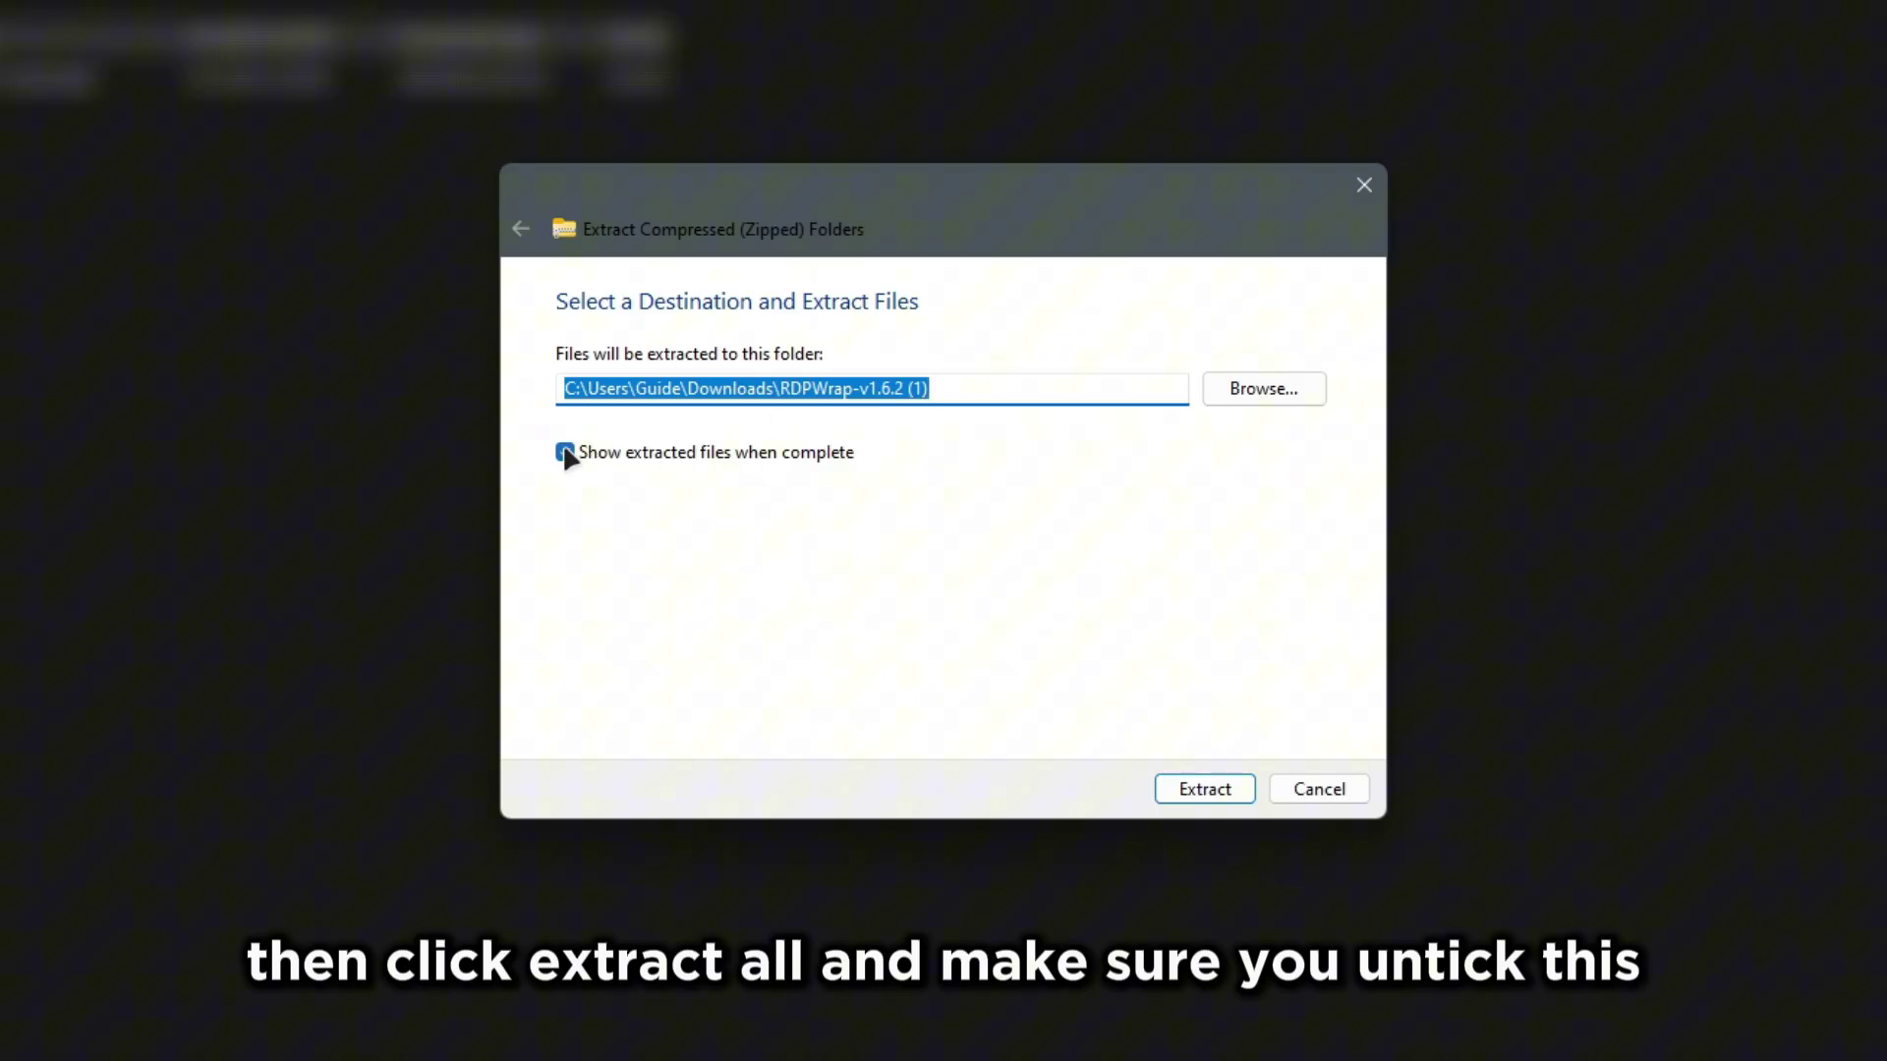
pyautogui.click(564, 453)
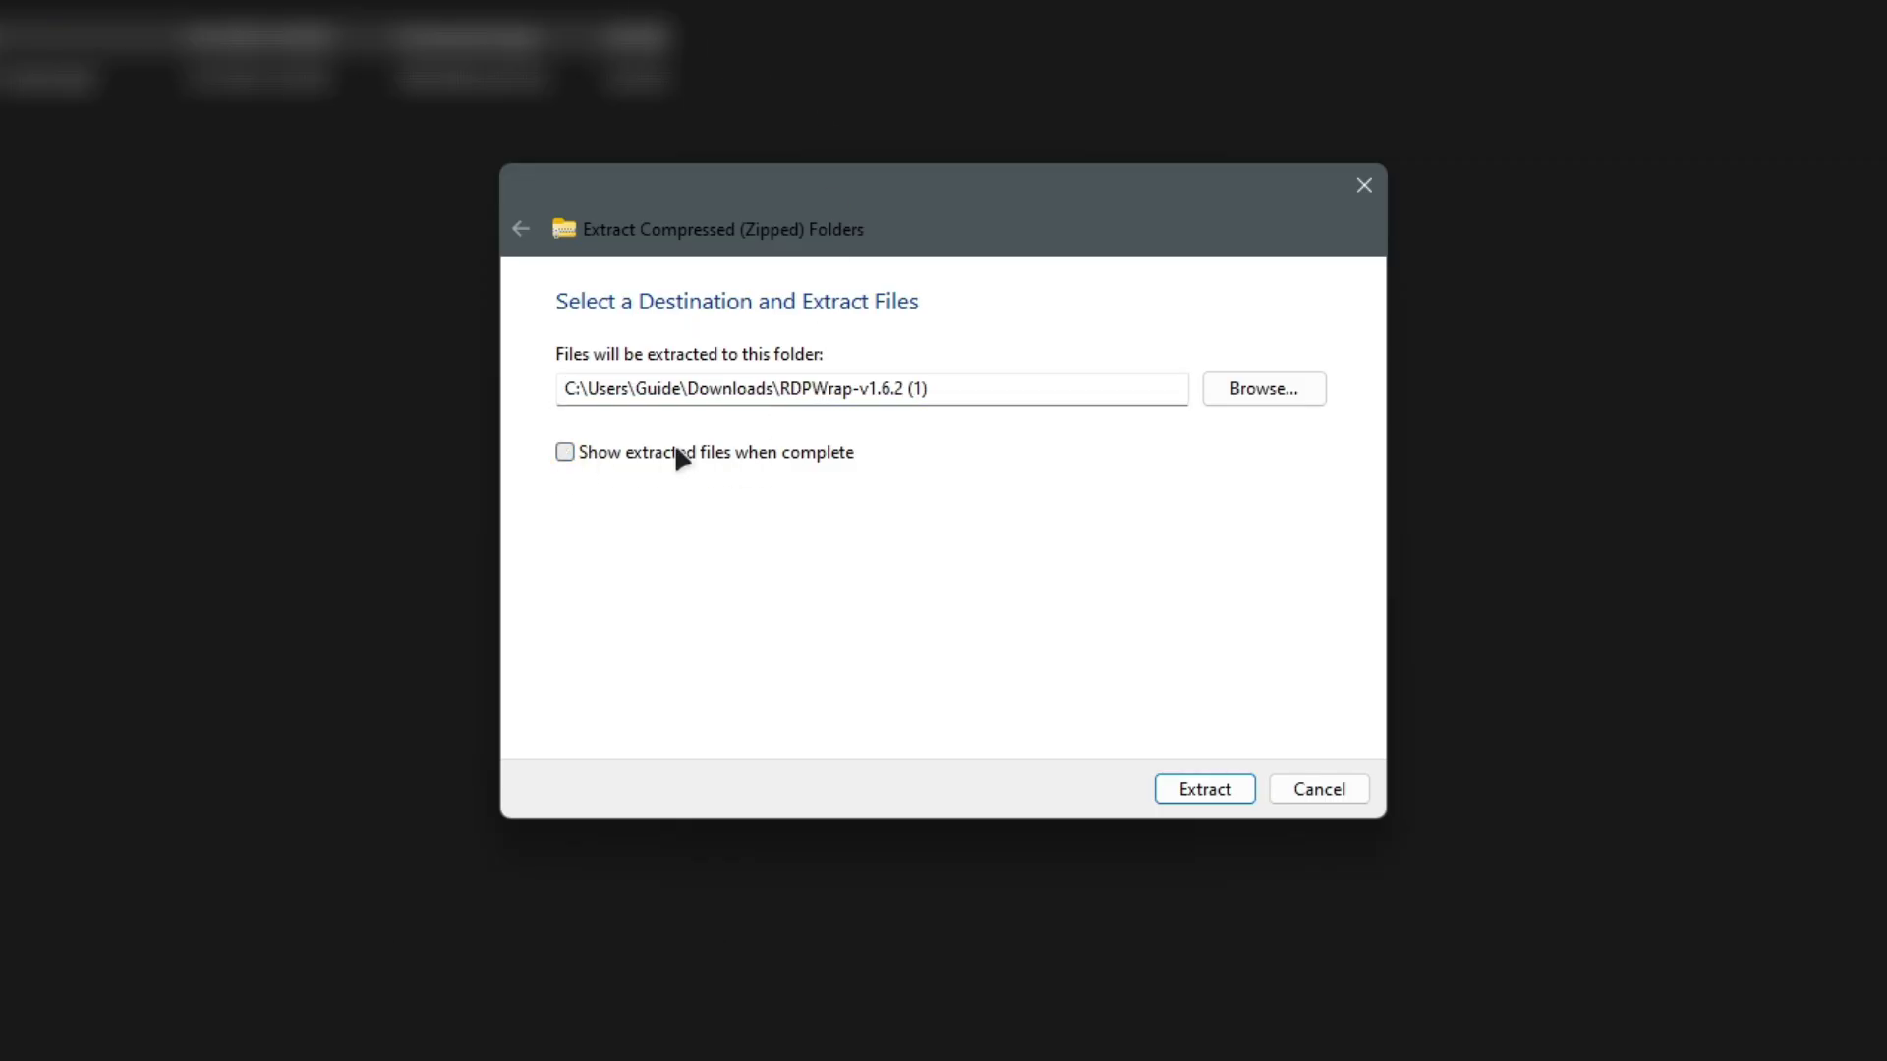
# Step: Set the extraction destination to C:\Program Files\RDP Wrapper and start extracting
pyautogui.click(1265, 391)
pyautogui.scroll(-3, 619, 623)
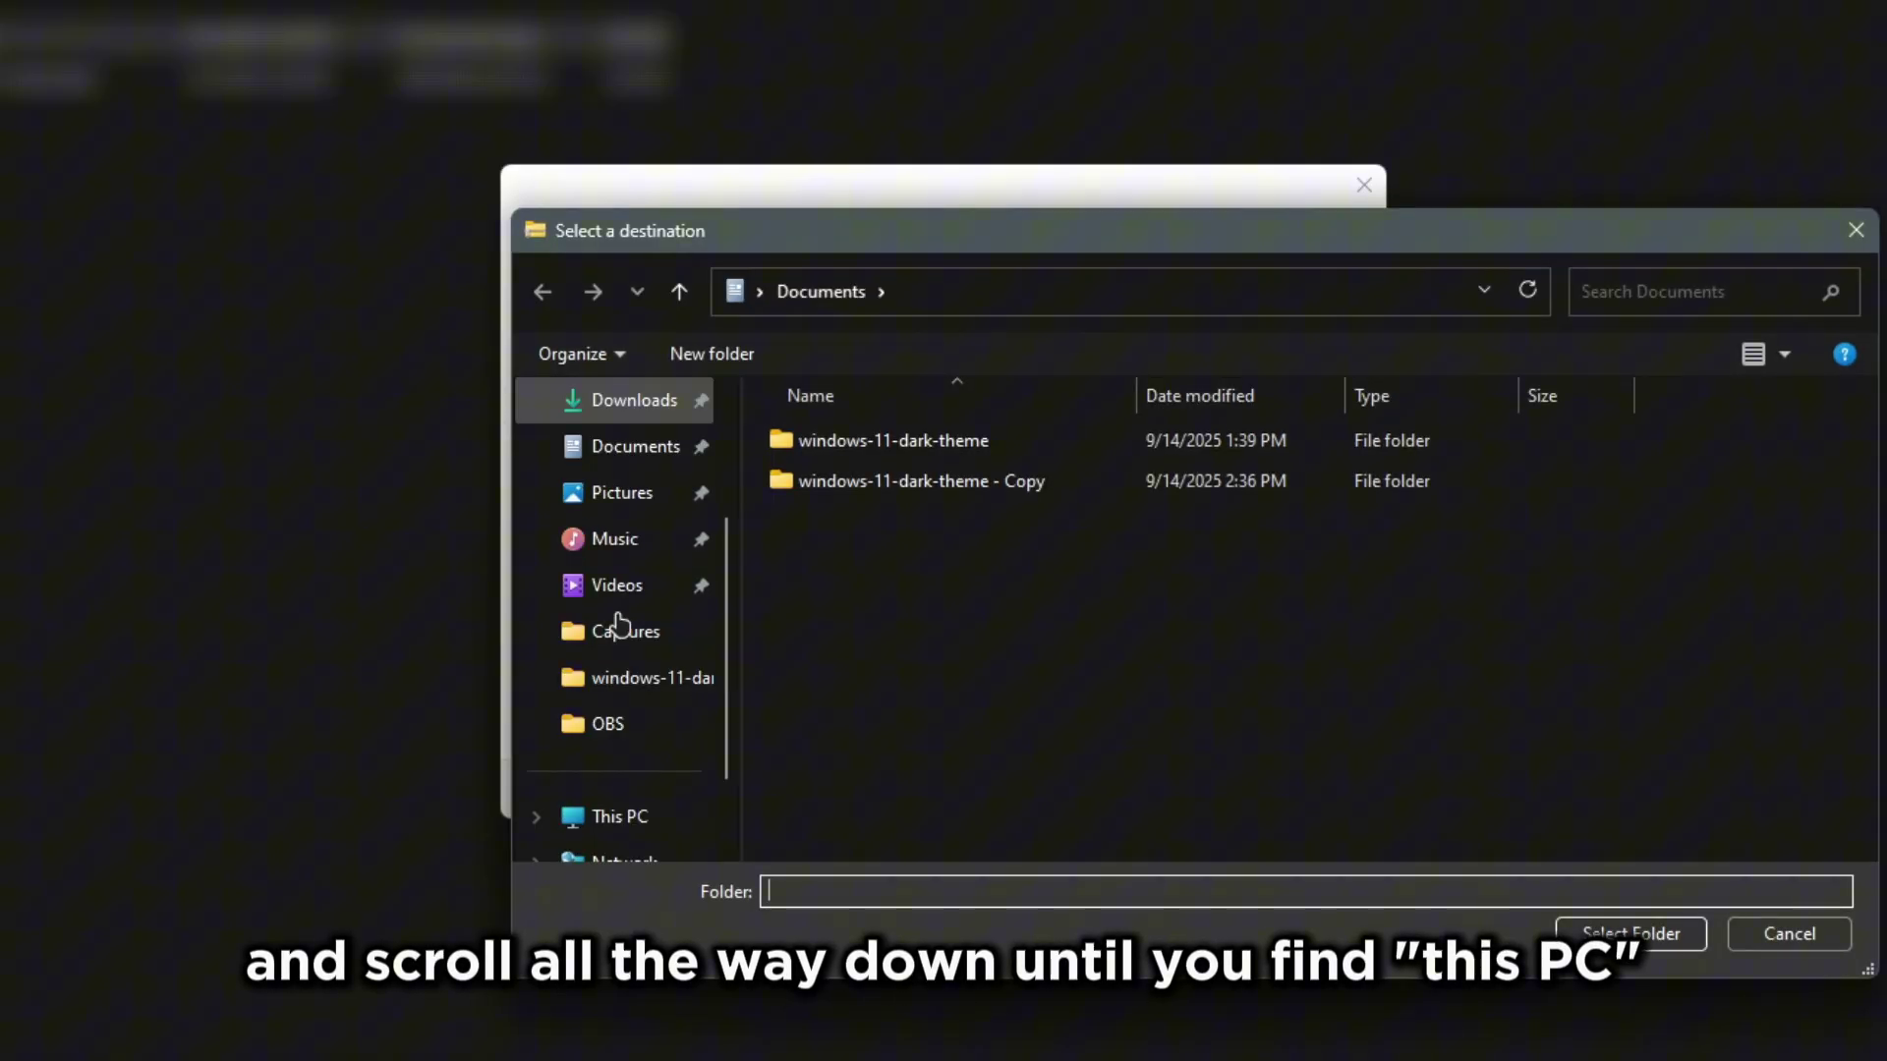
pyautogui.click(598, 729)
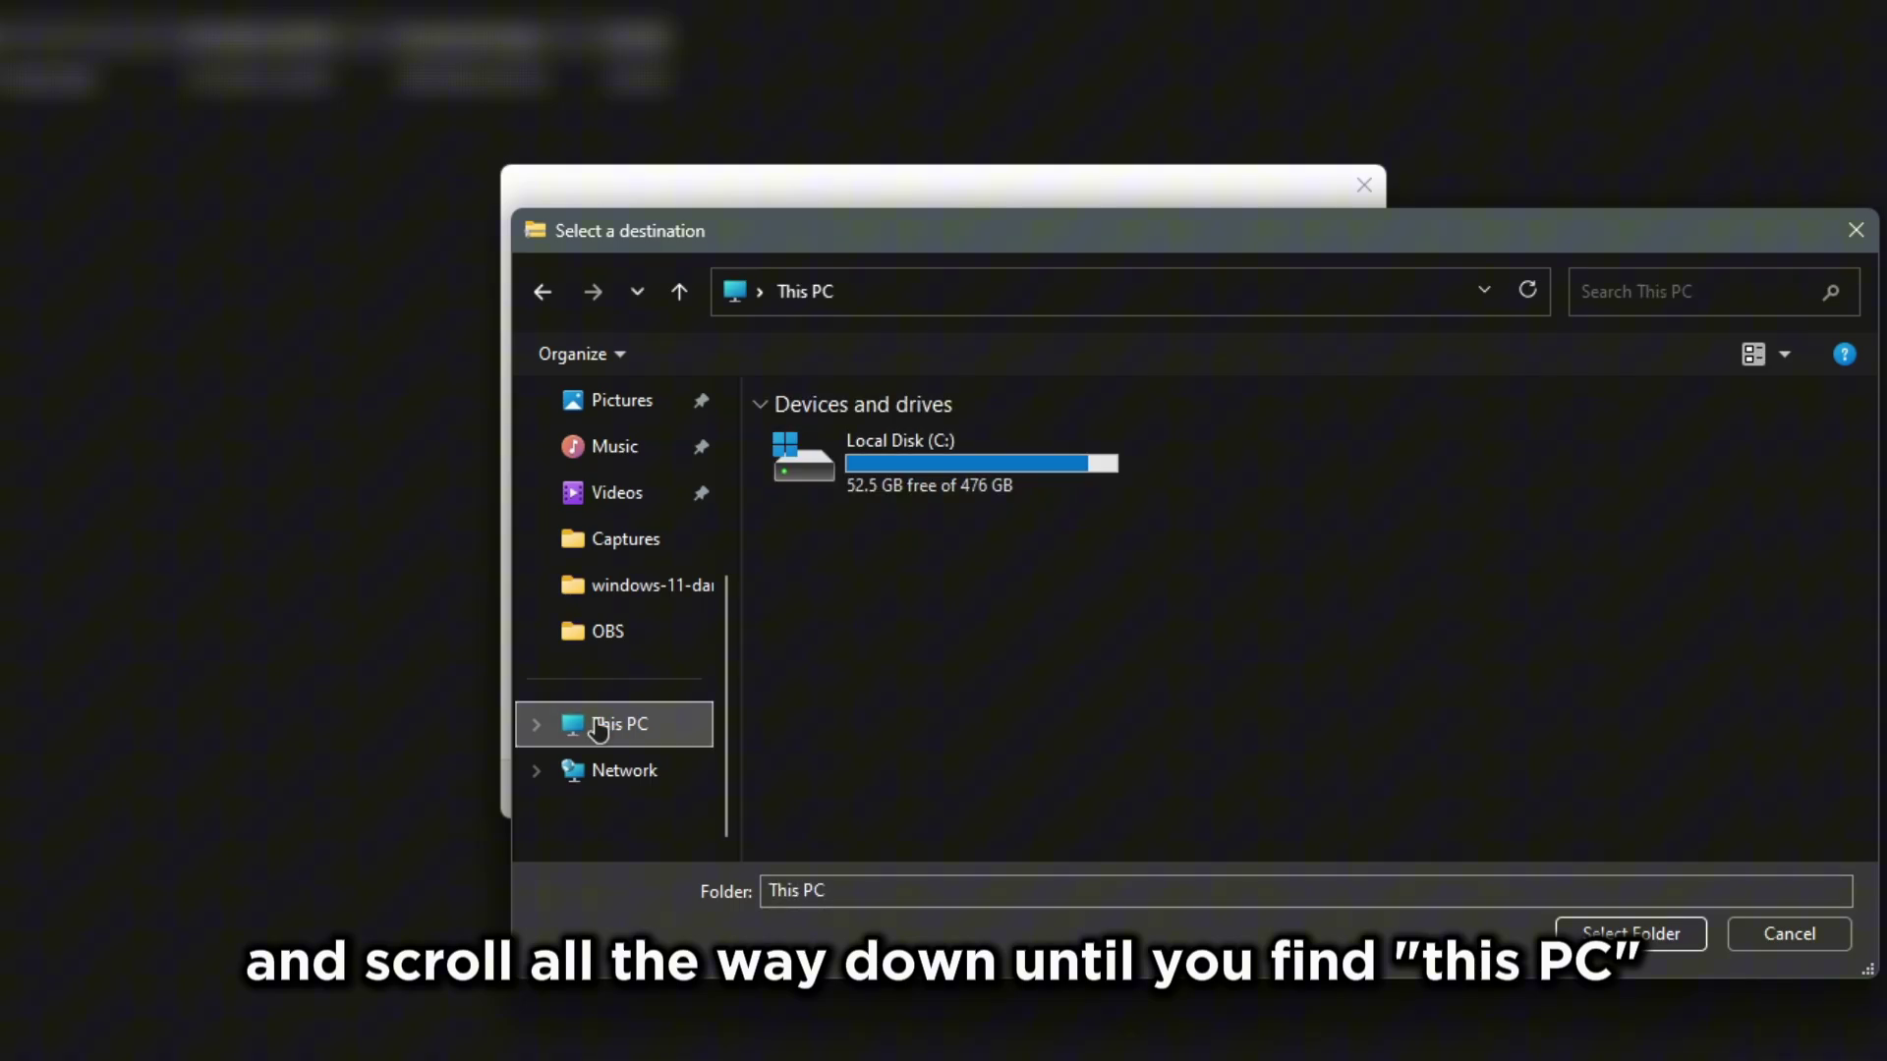
pyautogui.doubleClick(927, 463)
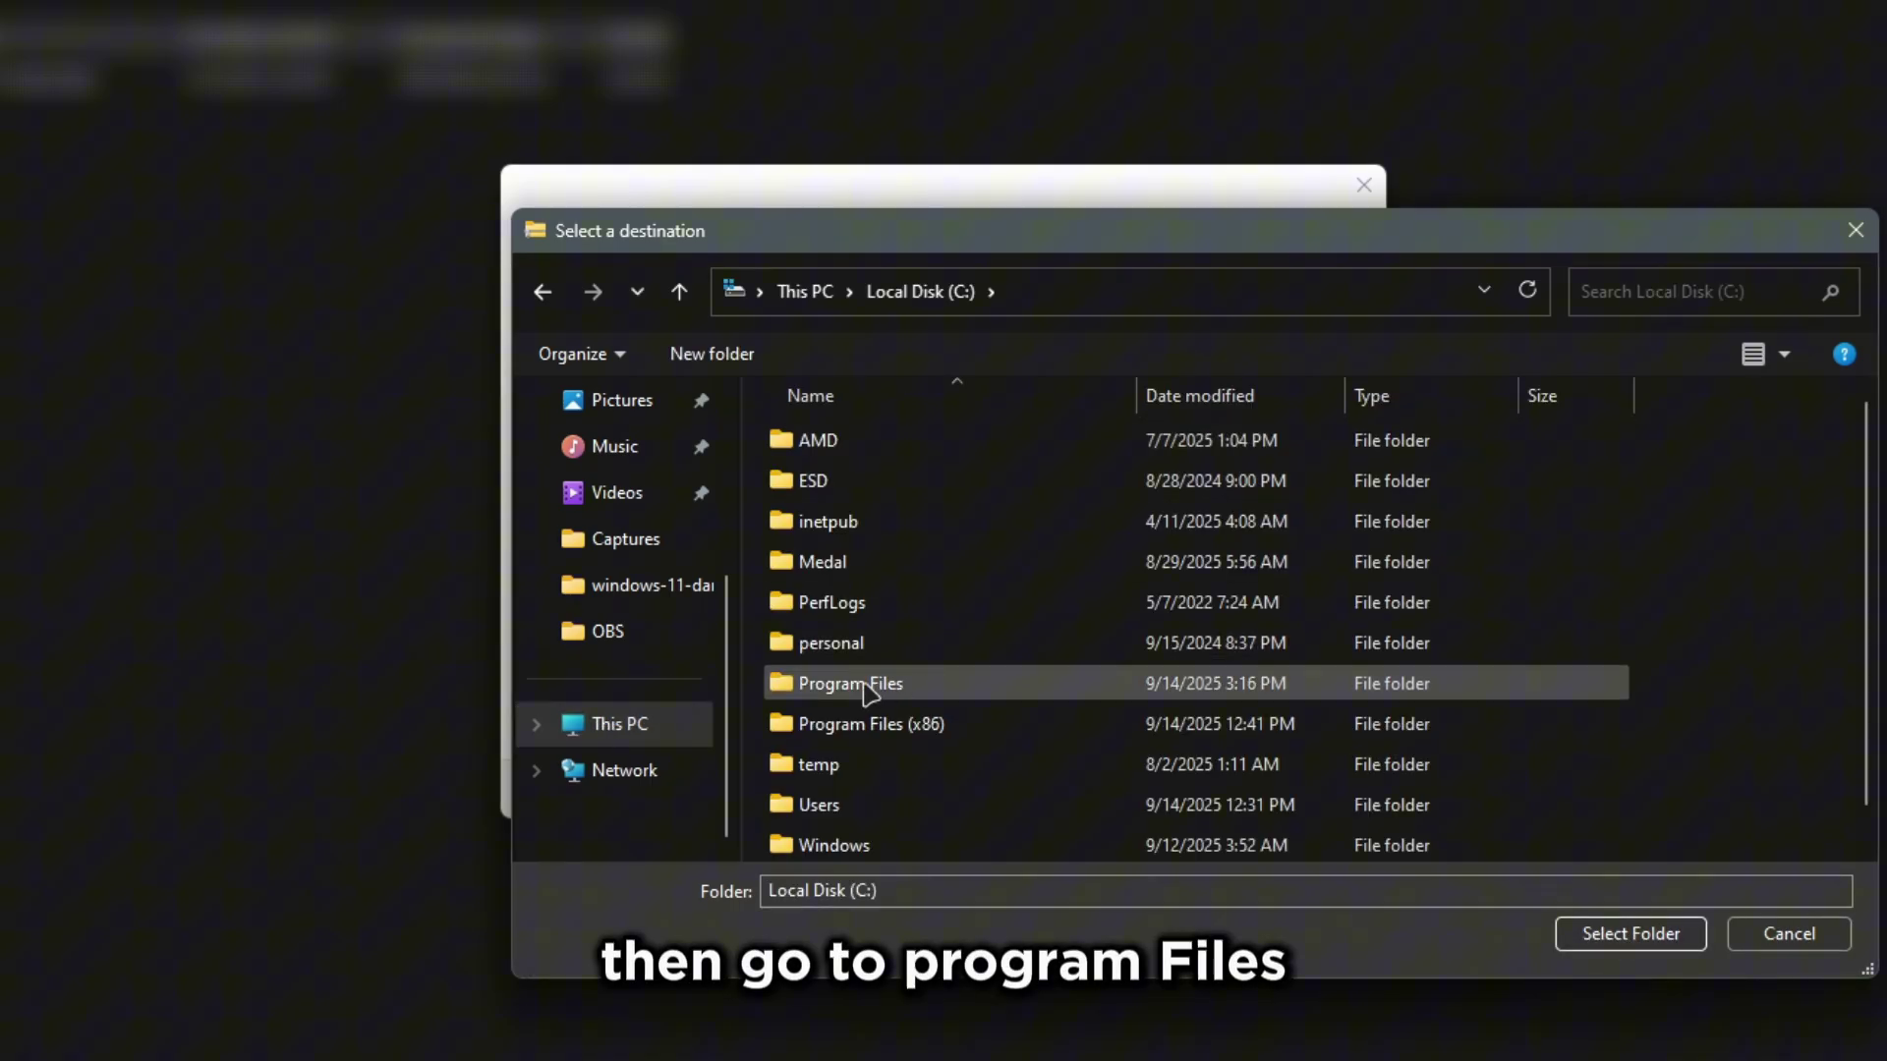
pyautogui.doubleClick(905, 692)
pyautogui.scroll(-7, 932, 690)
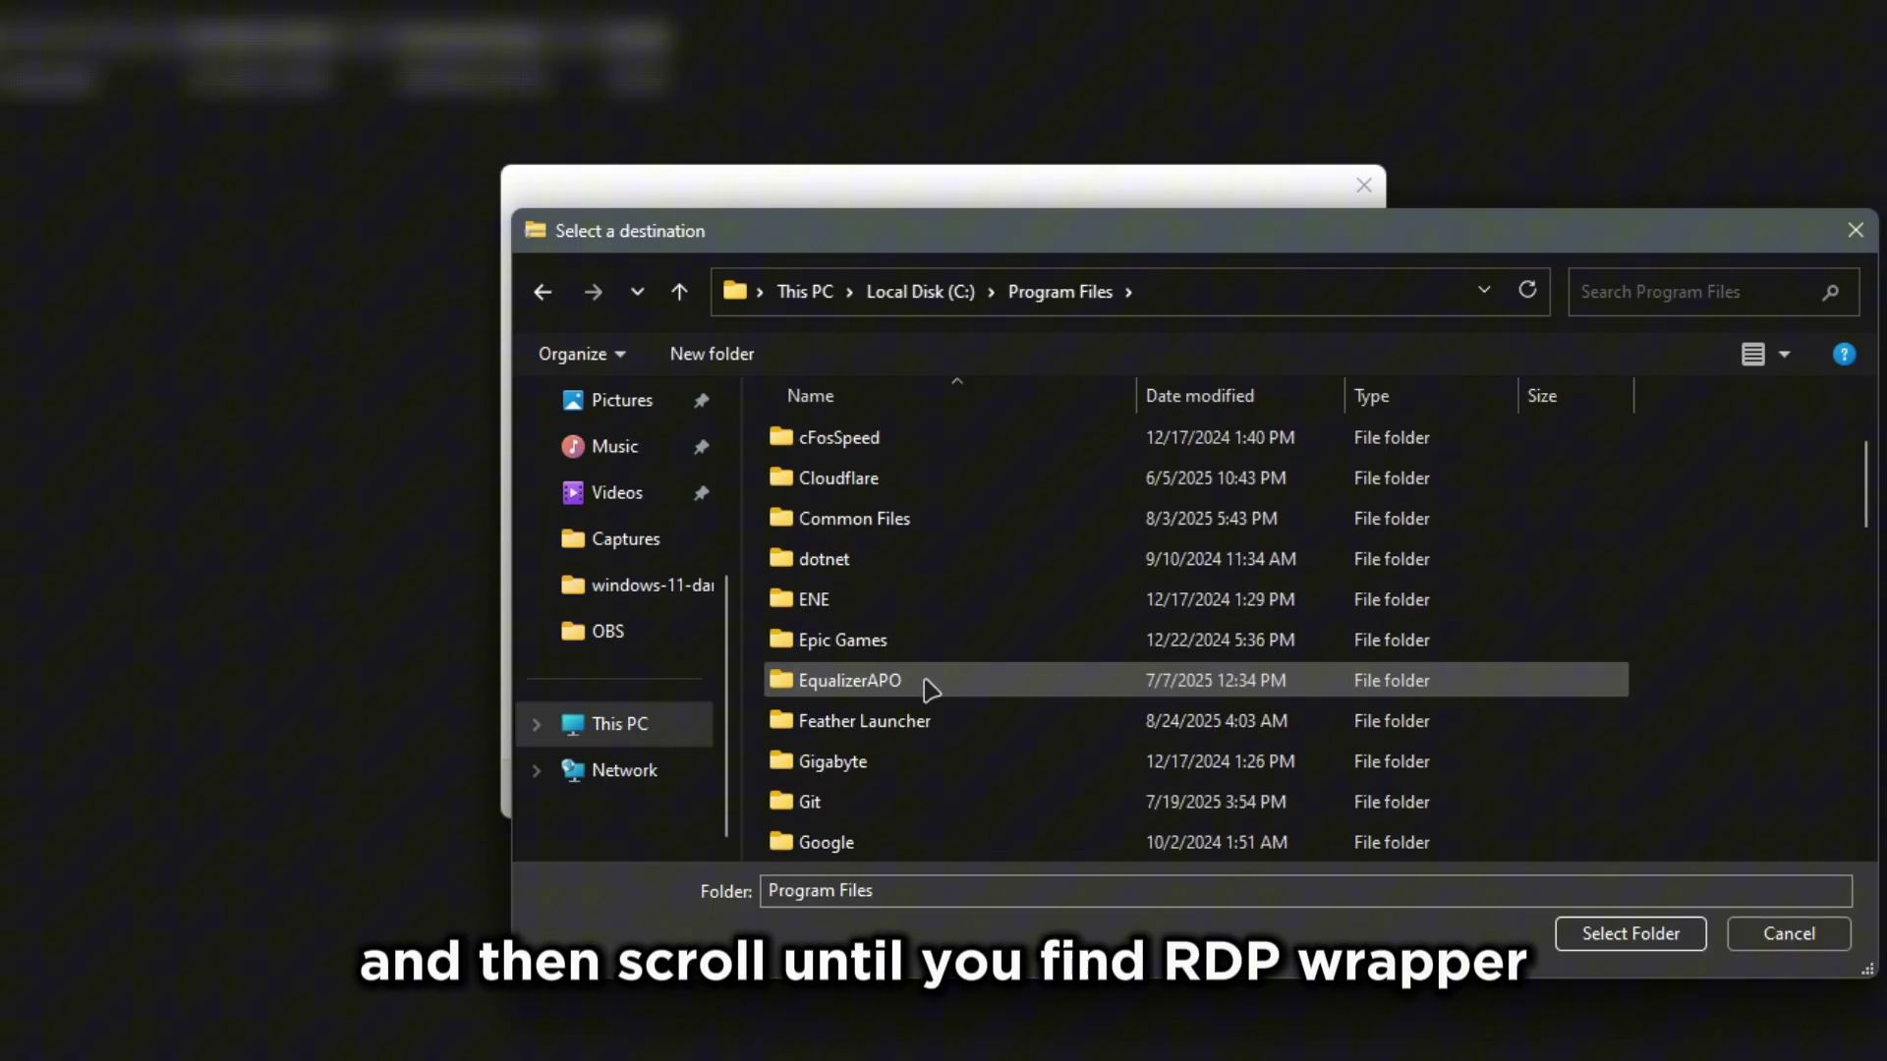
pyautogui.scroll(-4, 932, 689)
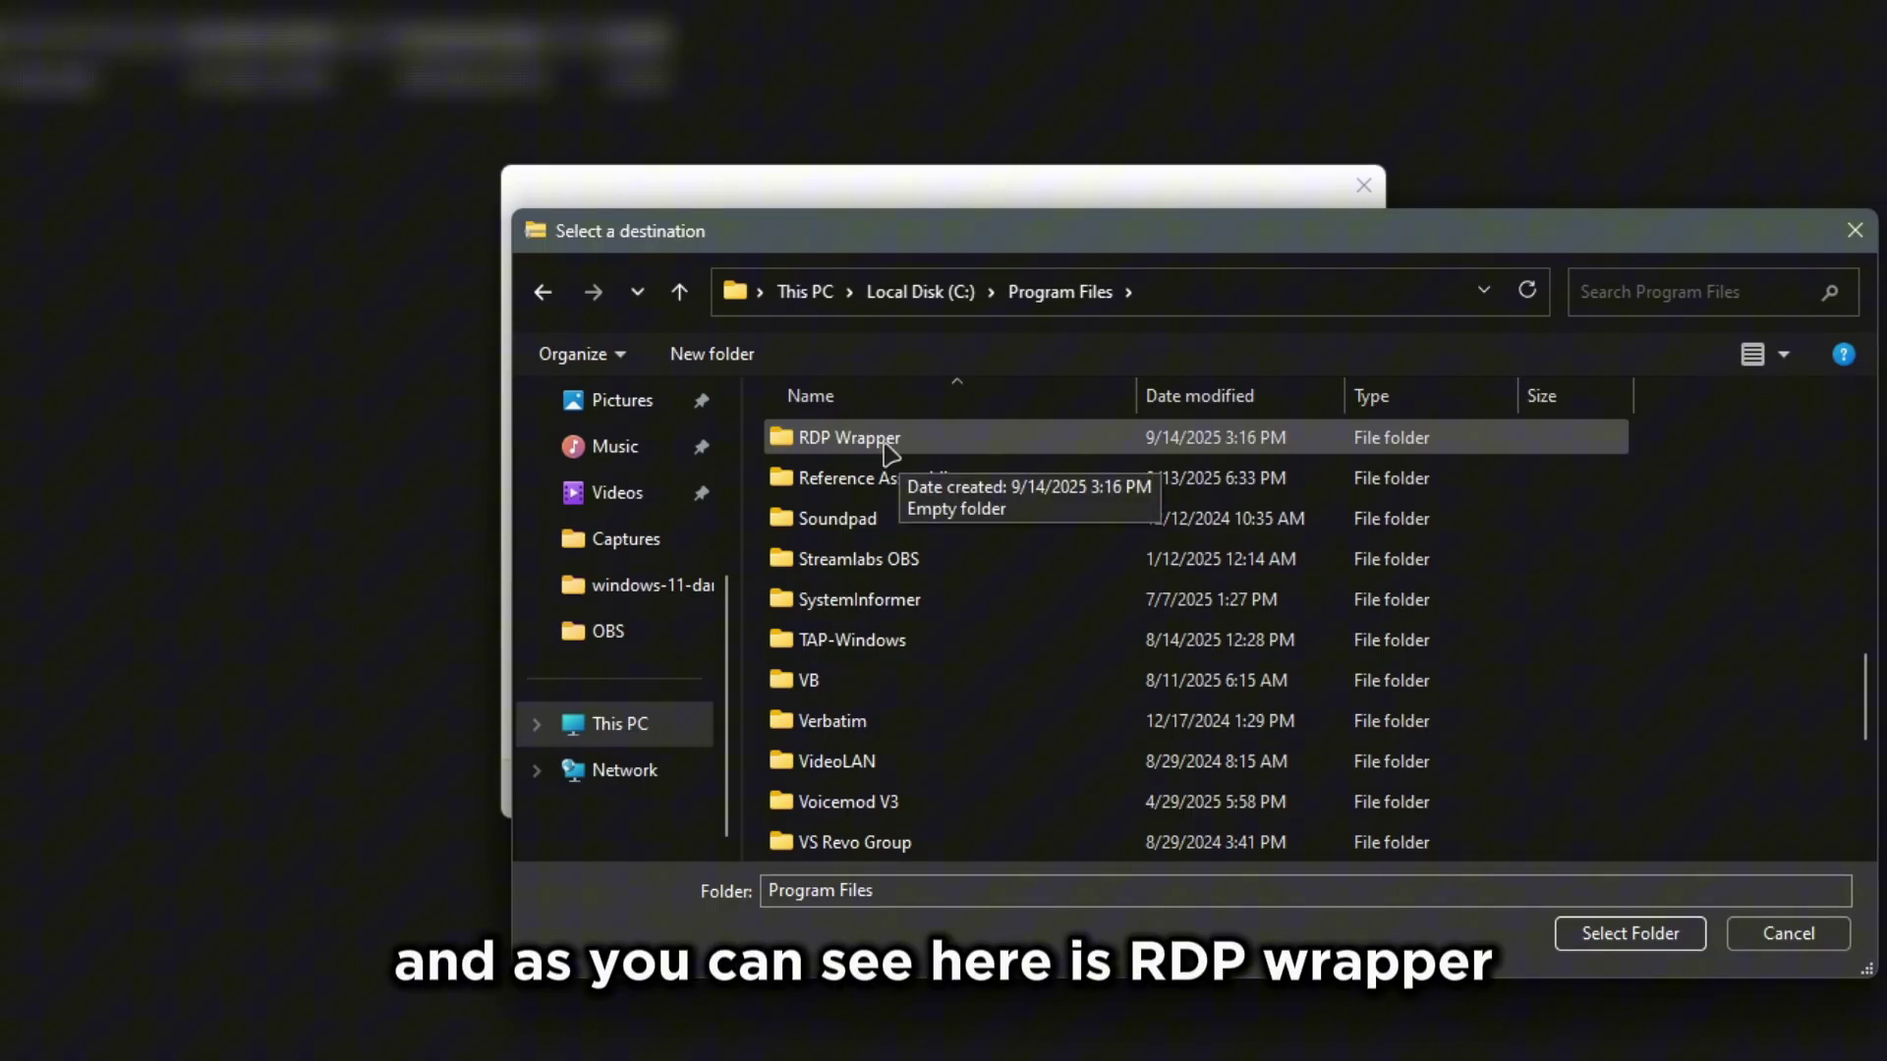
pyautogui.doubleClick(890, 442)
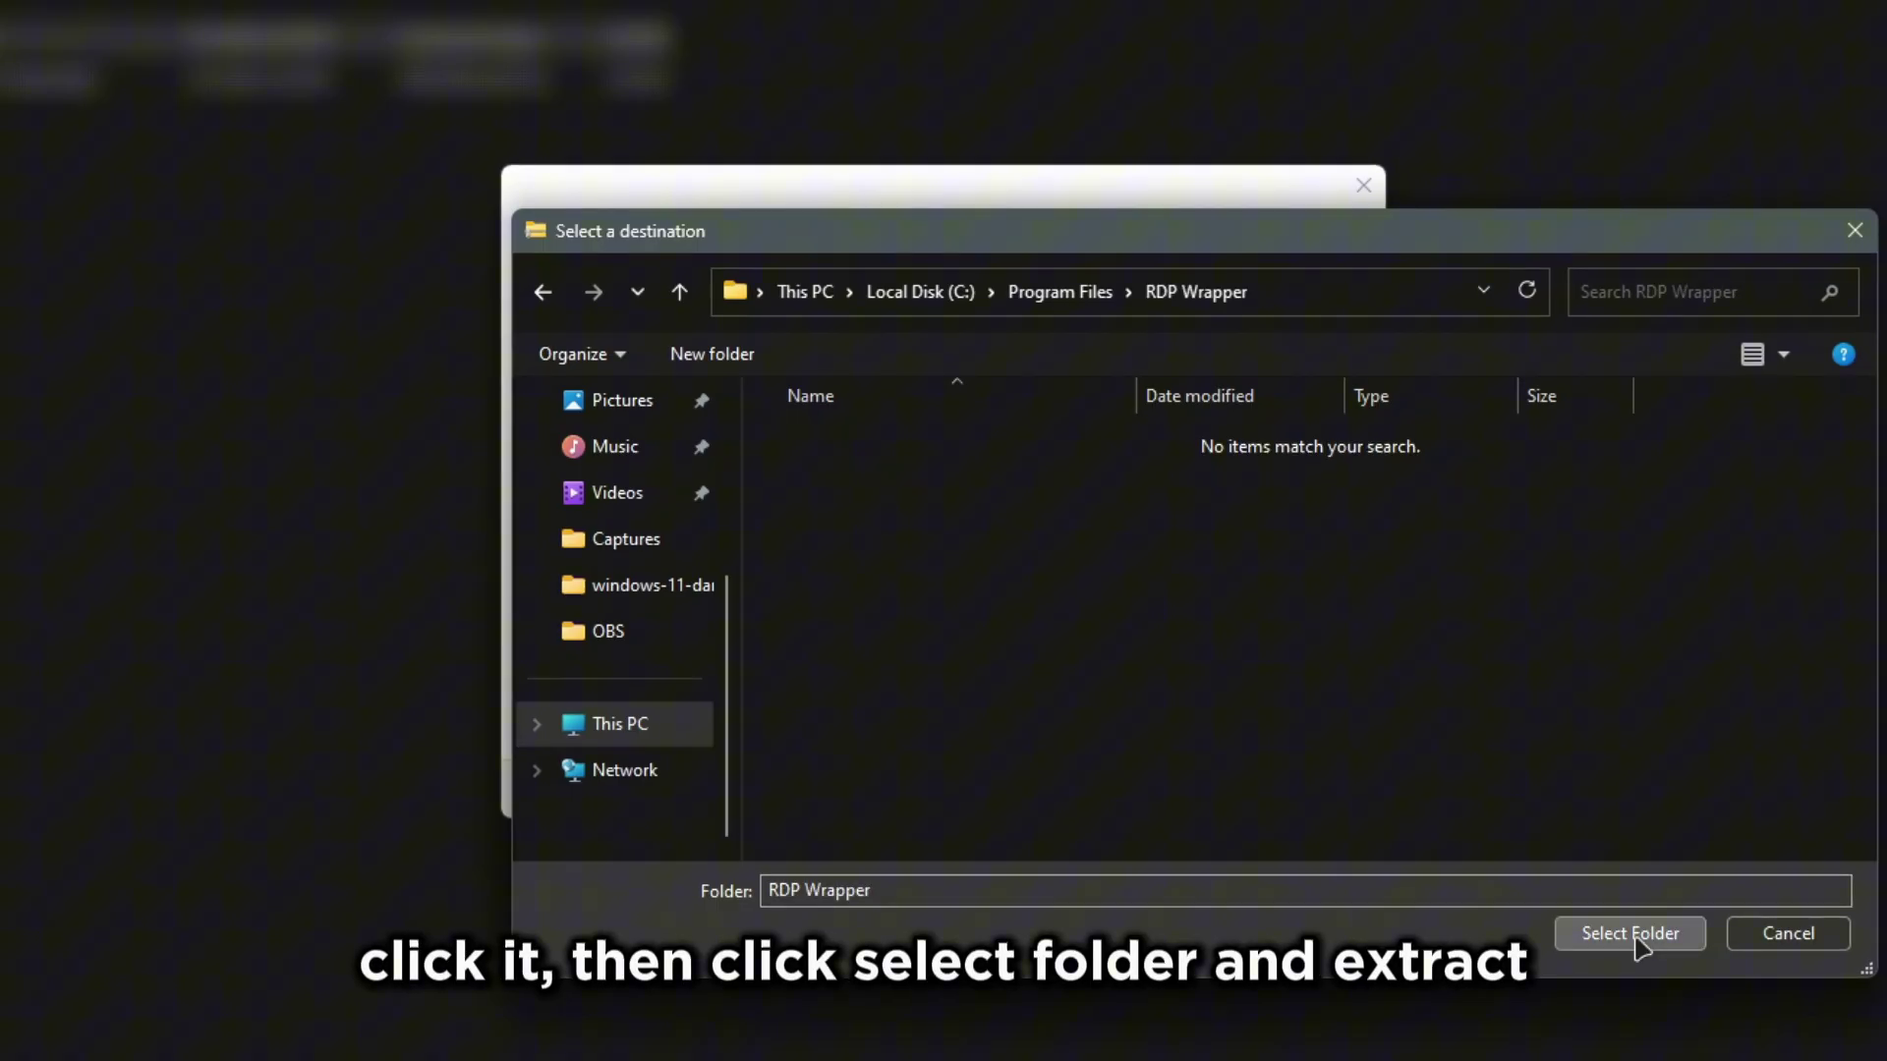
pyautogui.click(1634, 934)
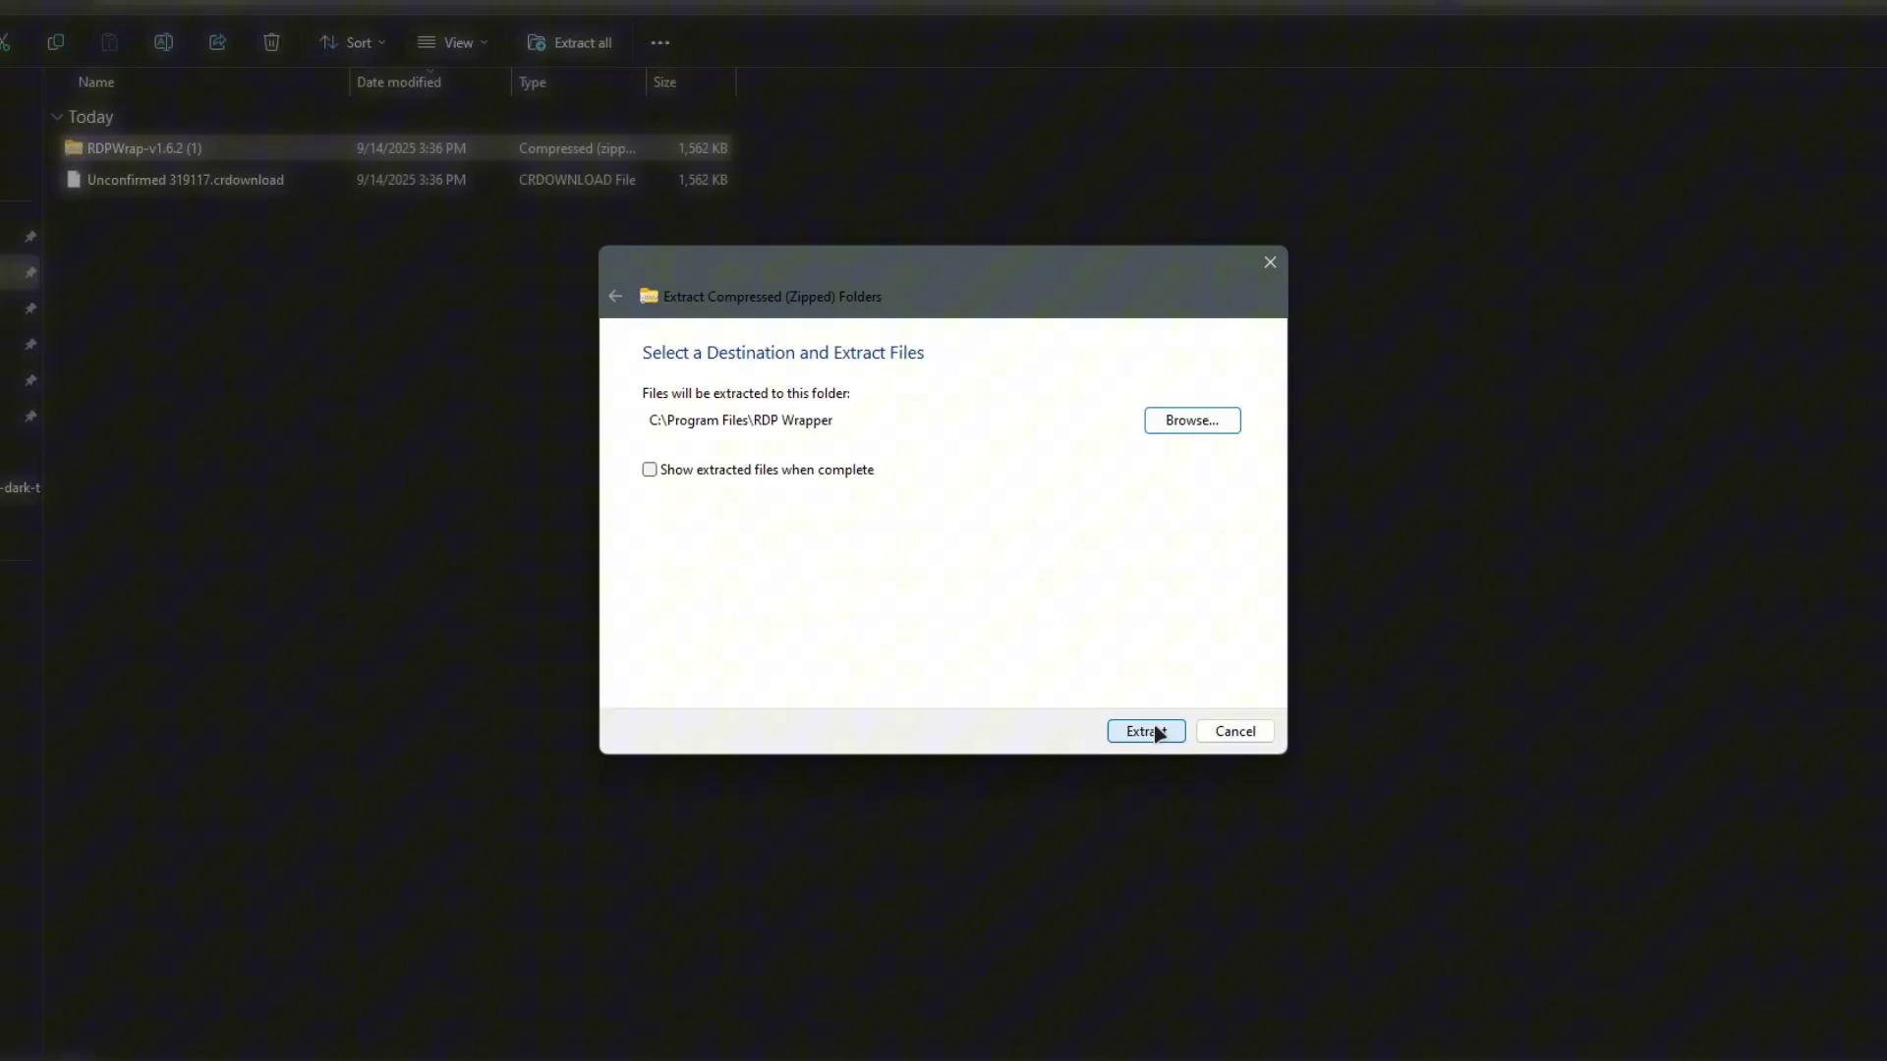
pyautogui.click(1217, 788)
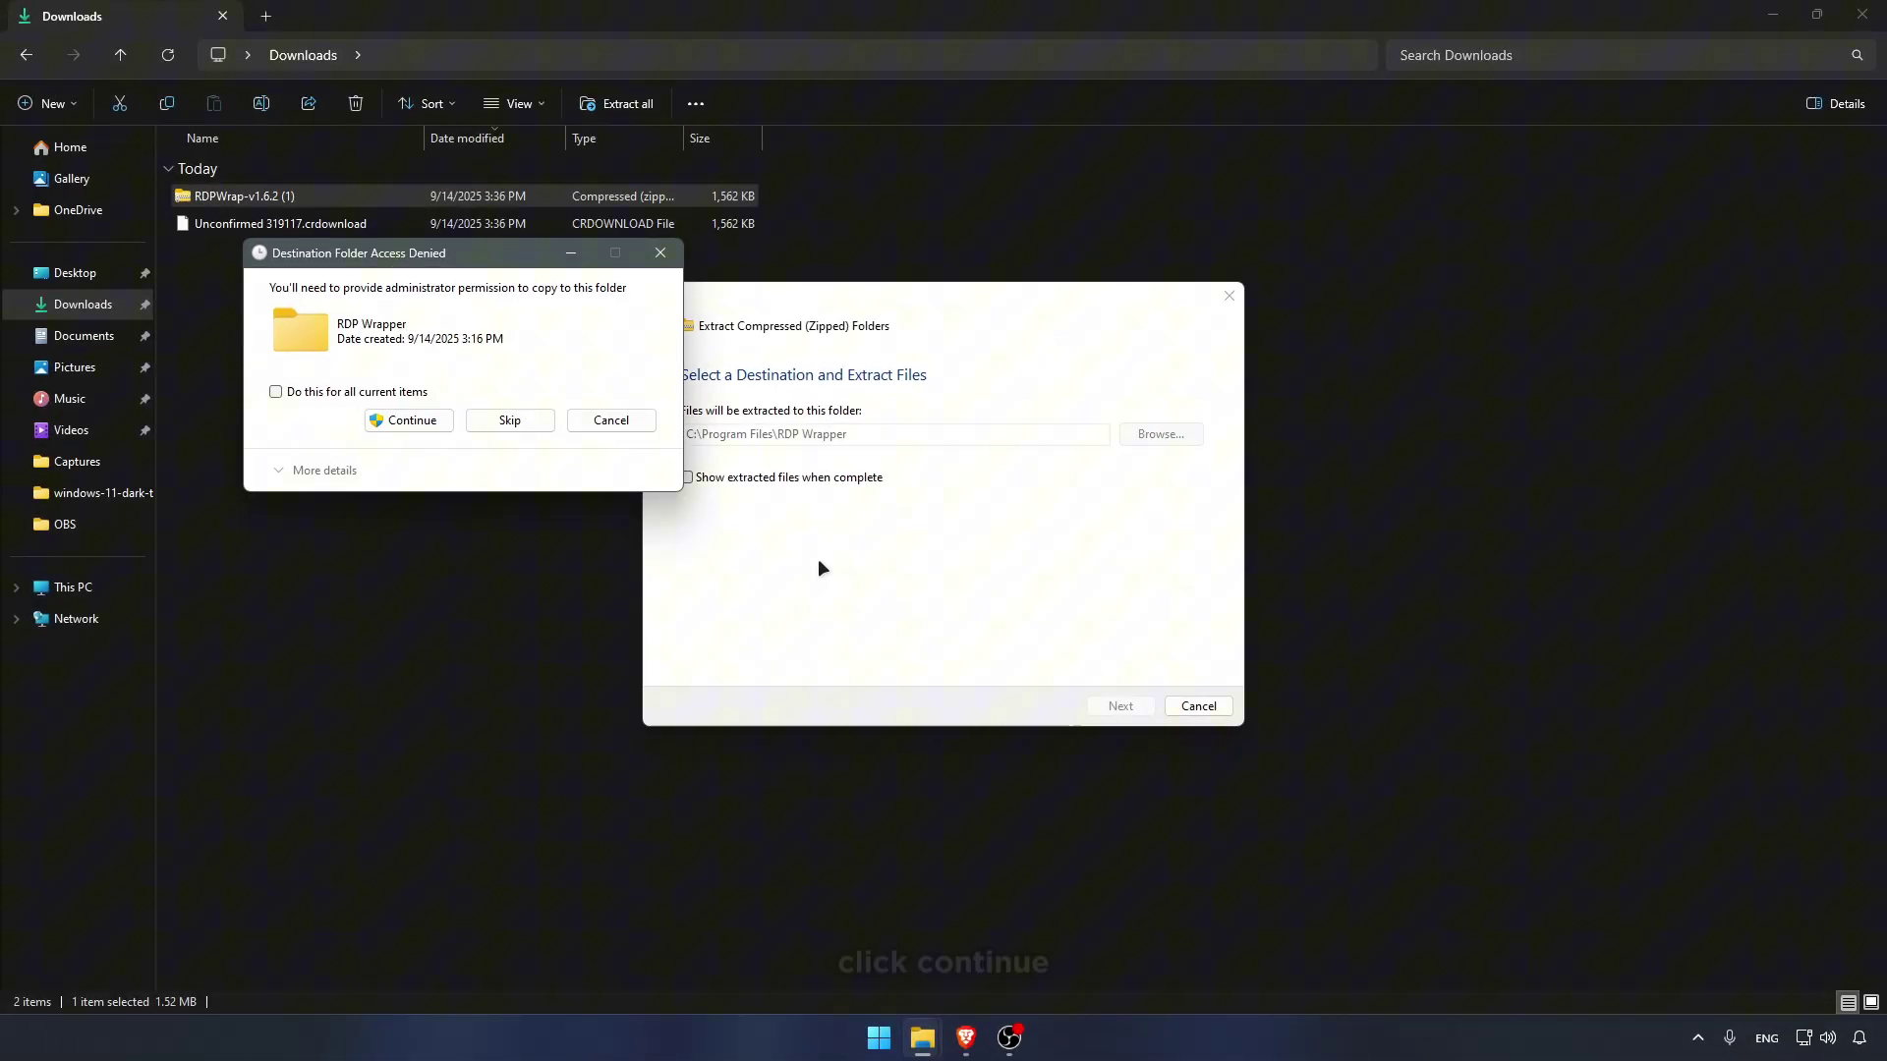
# Step: Approve the administrator prompt to finish extracting, then load the autoupdate_v1.2.zip link in Brave
pyautogui.click(411, 421)
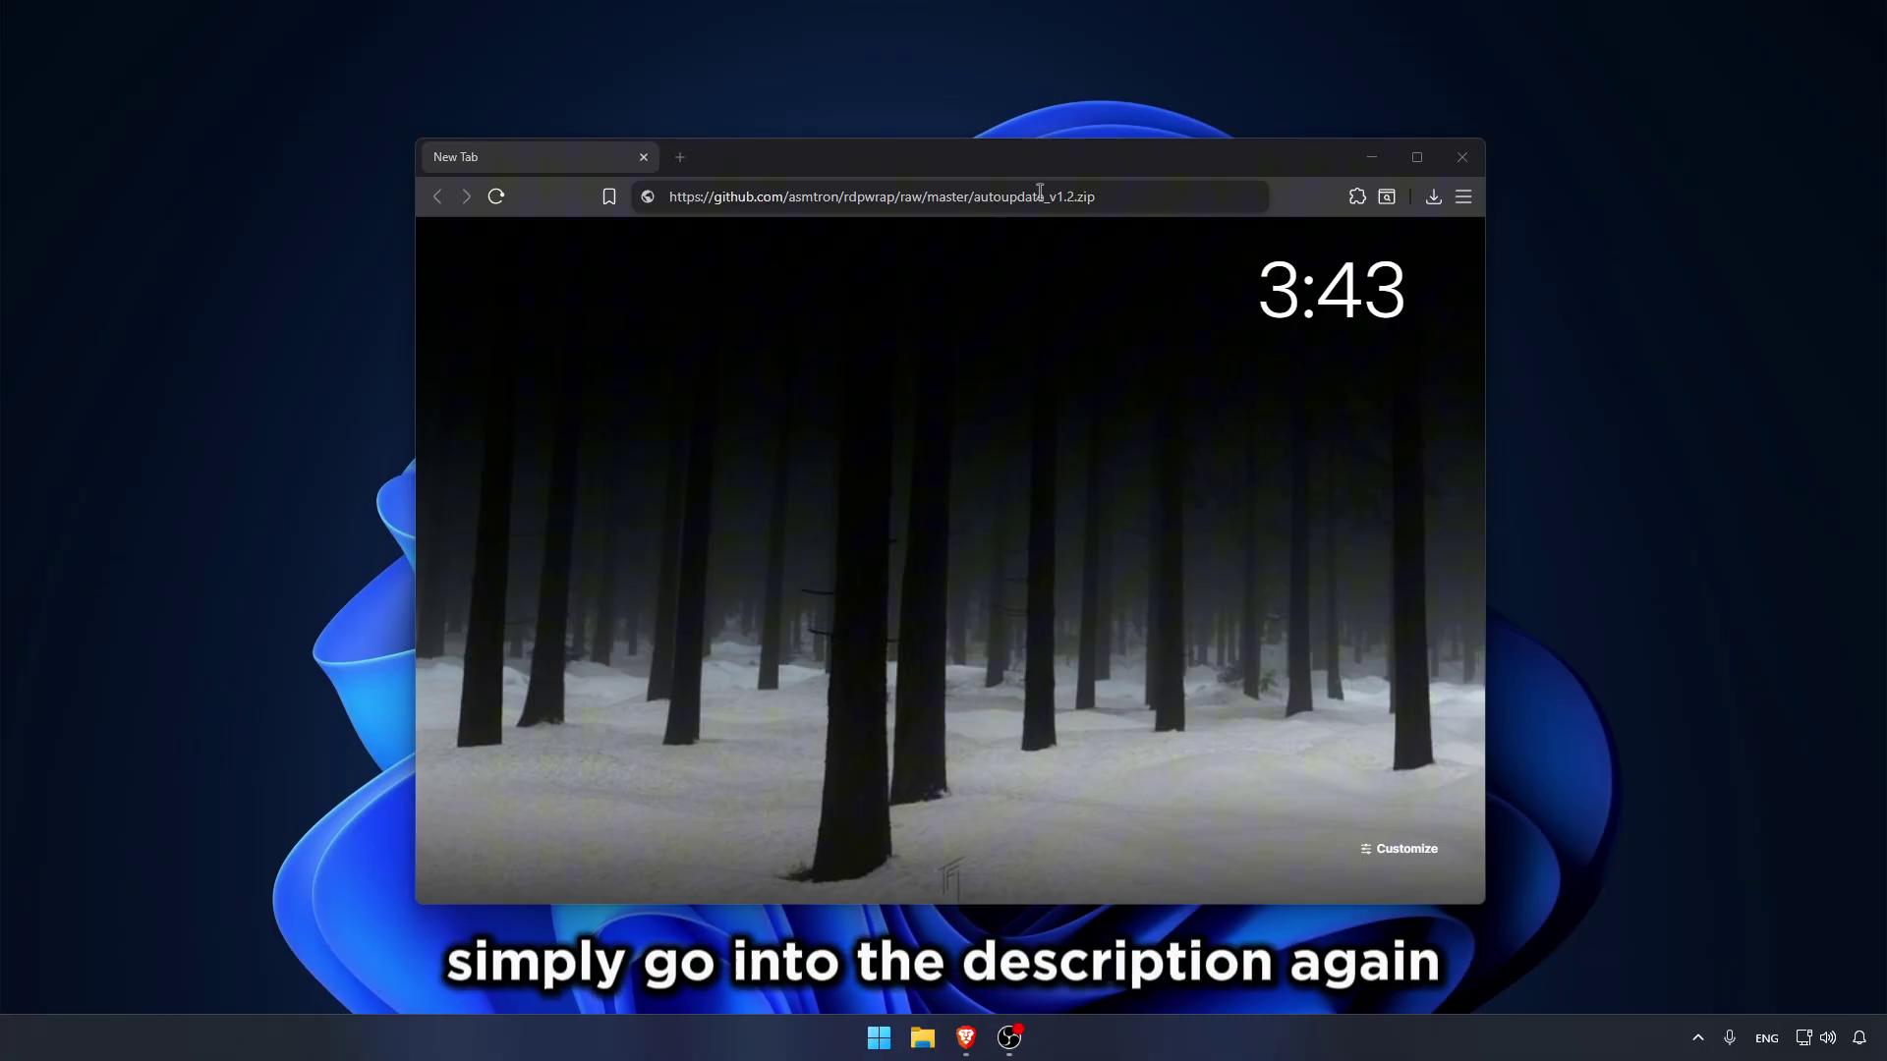
pyautogui.click(1116, 196)
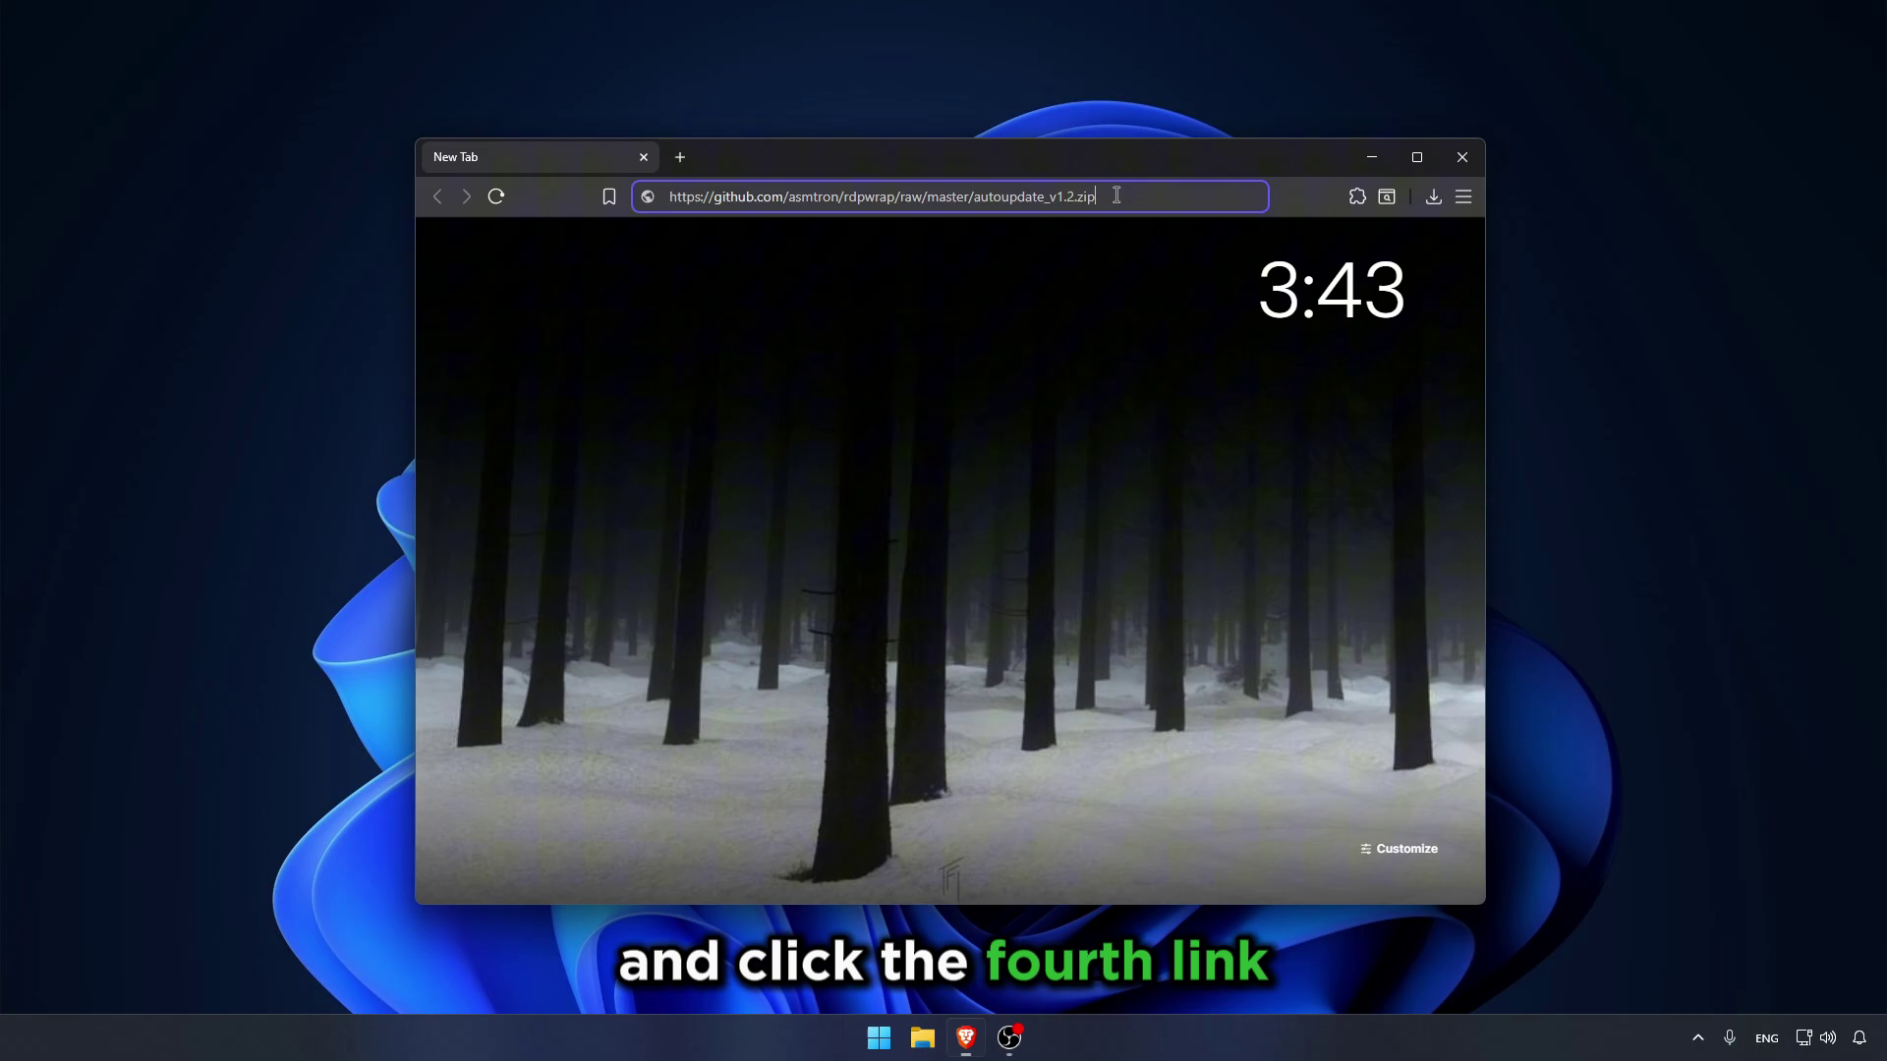
pyautogui.press('Return')
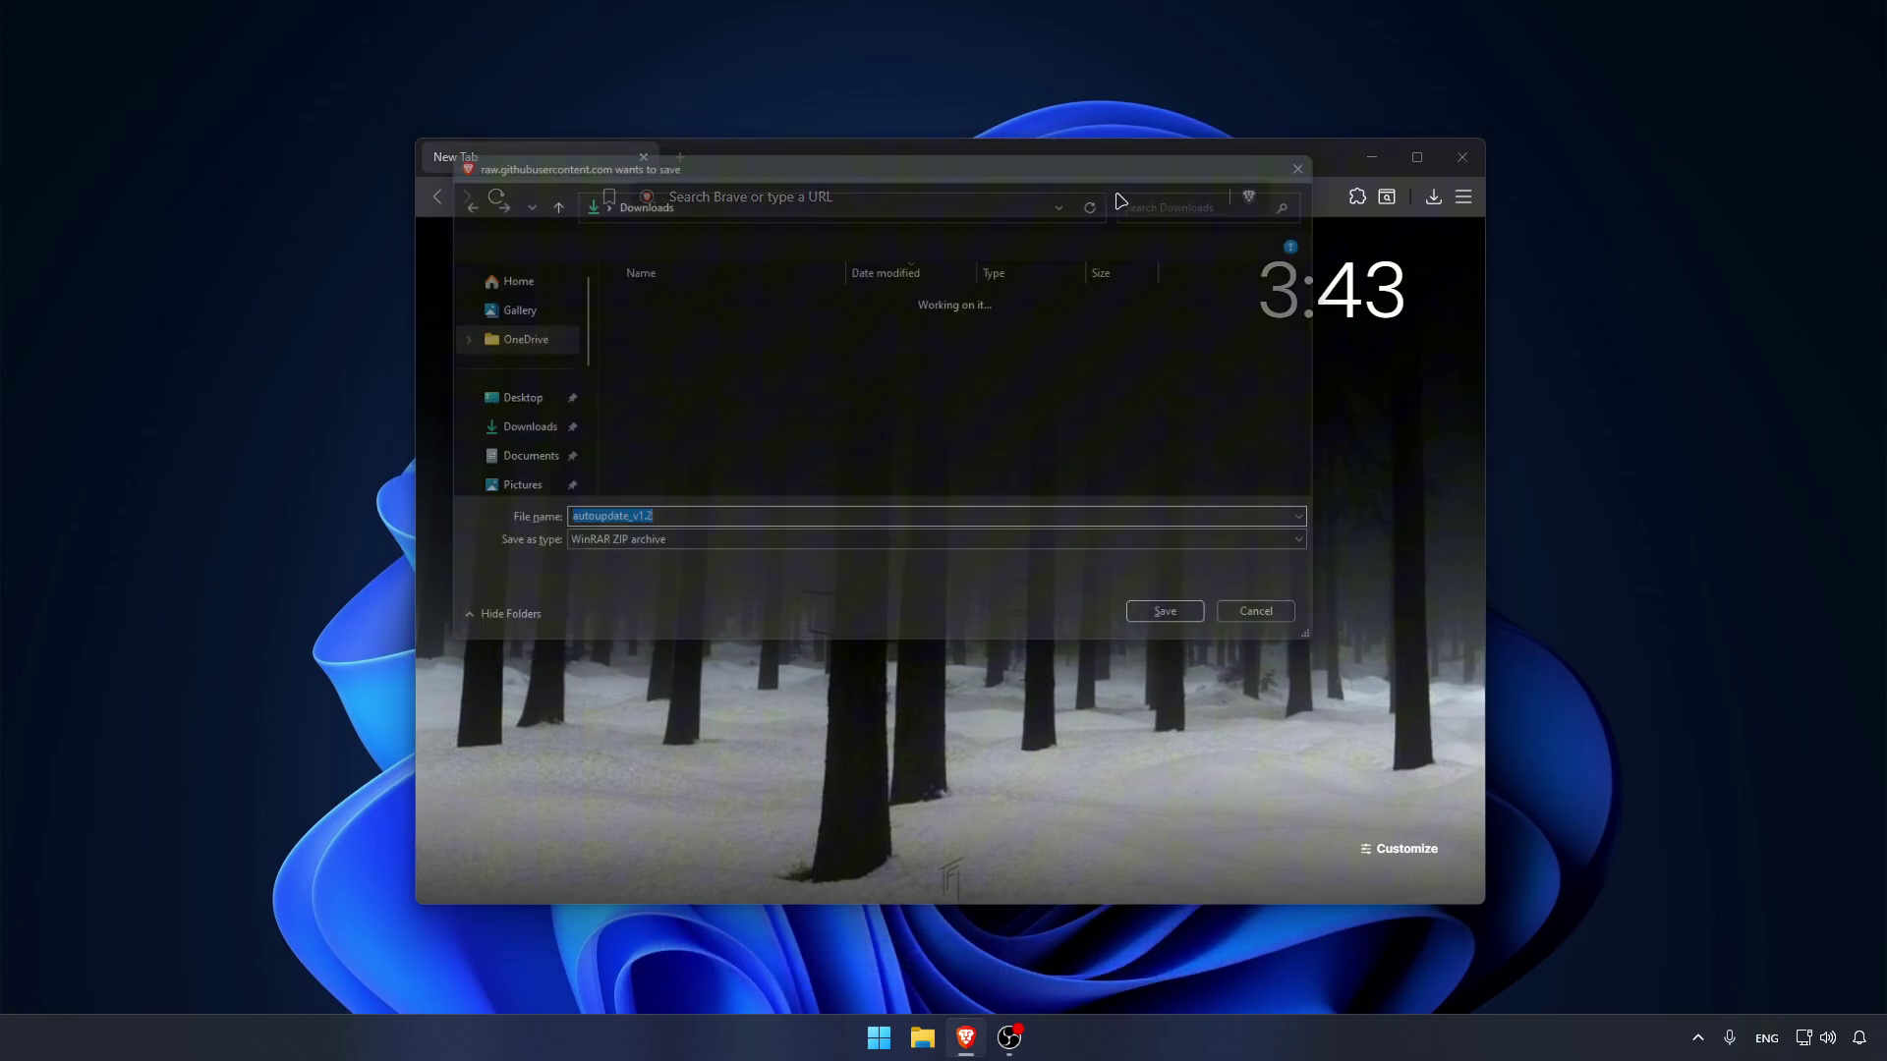
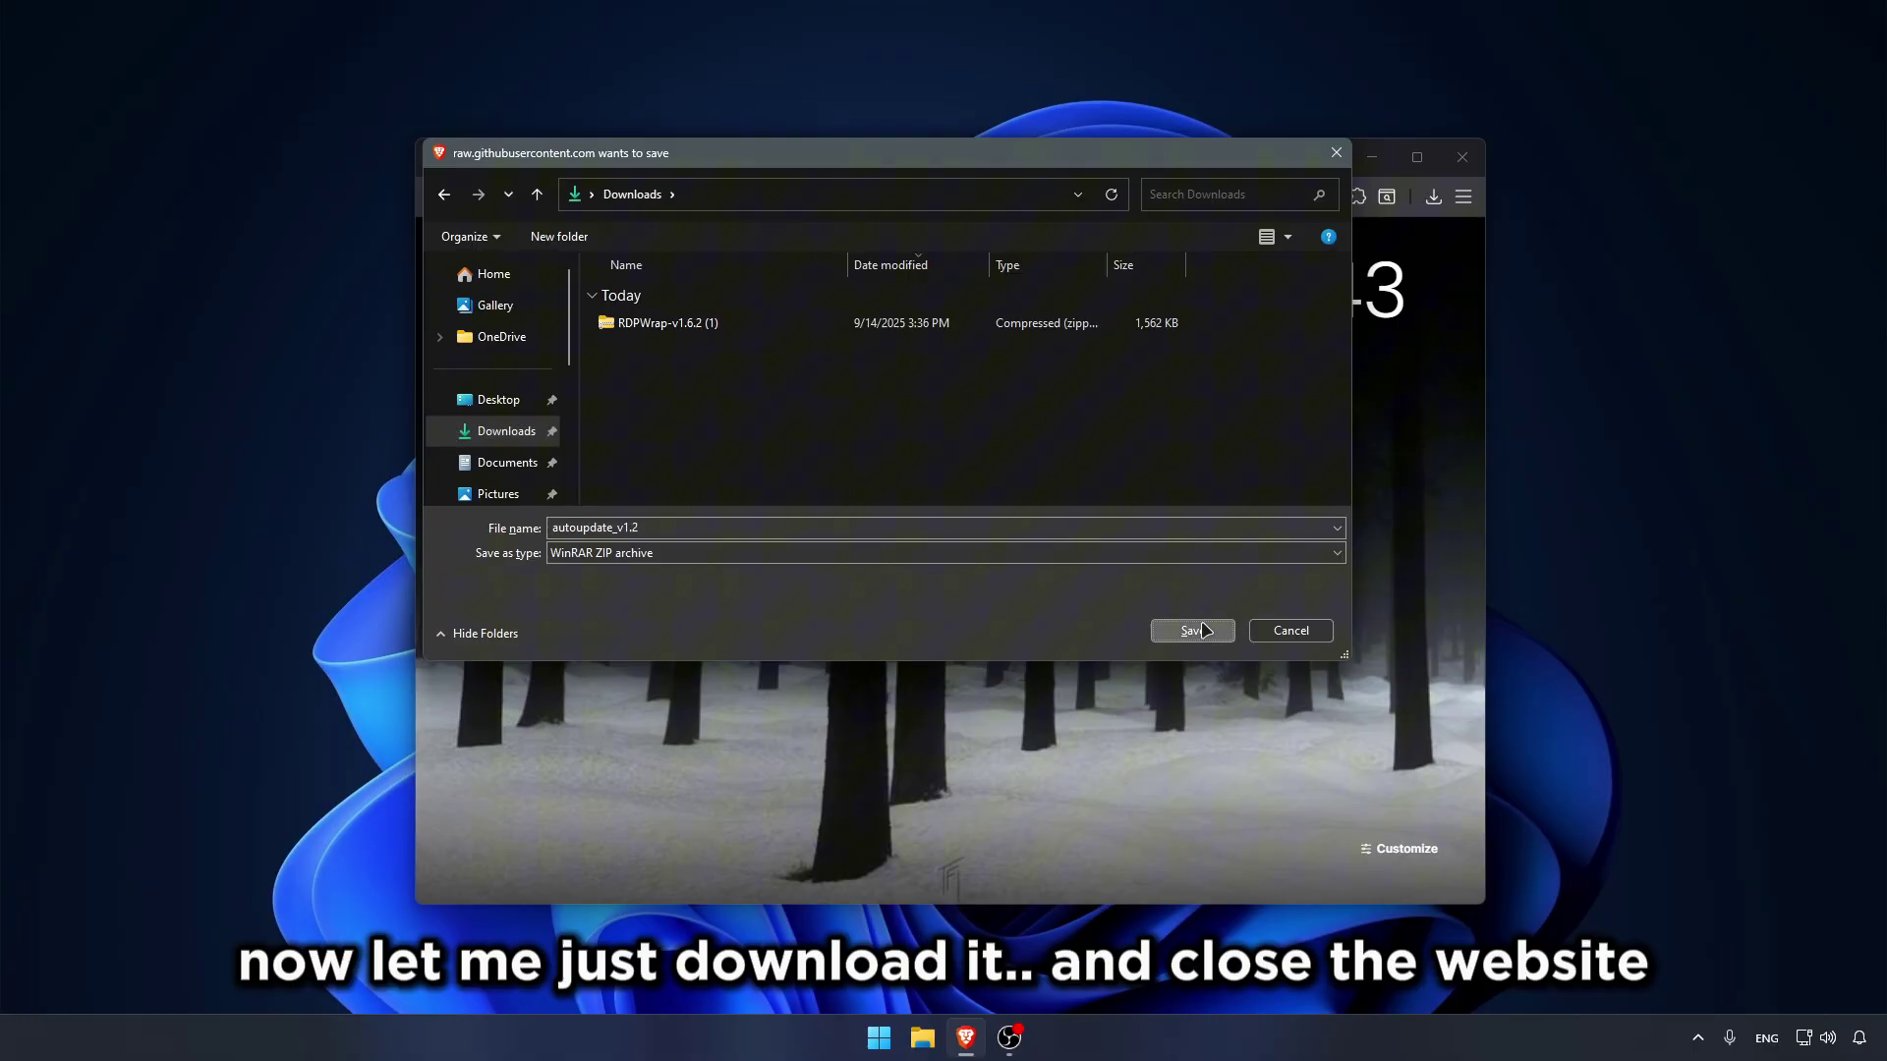
# Step: Save autoupdate_v1.2 to Downloads and minimize Brave to reveal the desktop
pyautogui.click(1202, 630)
pyautogui.click(1374, 159)
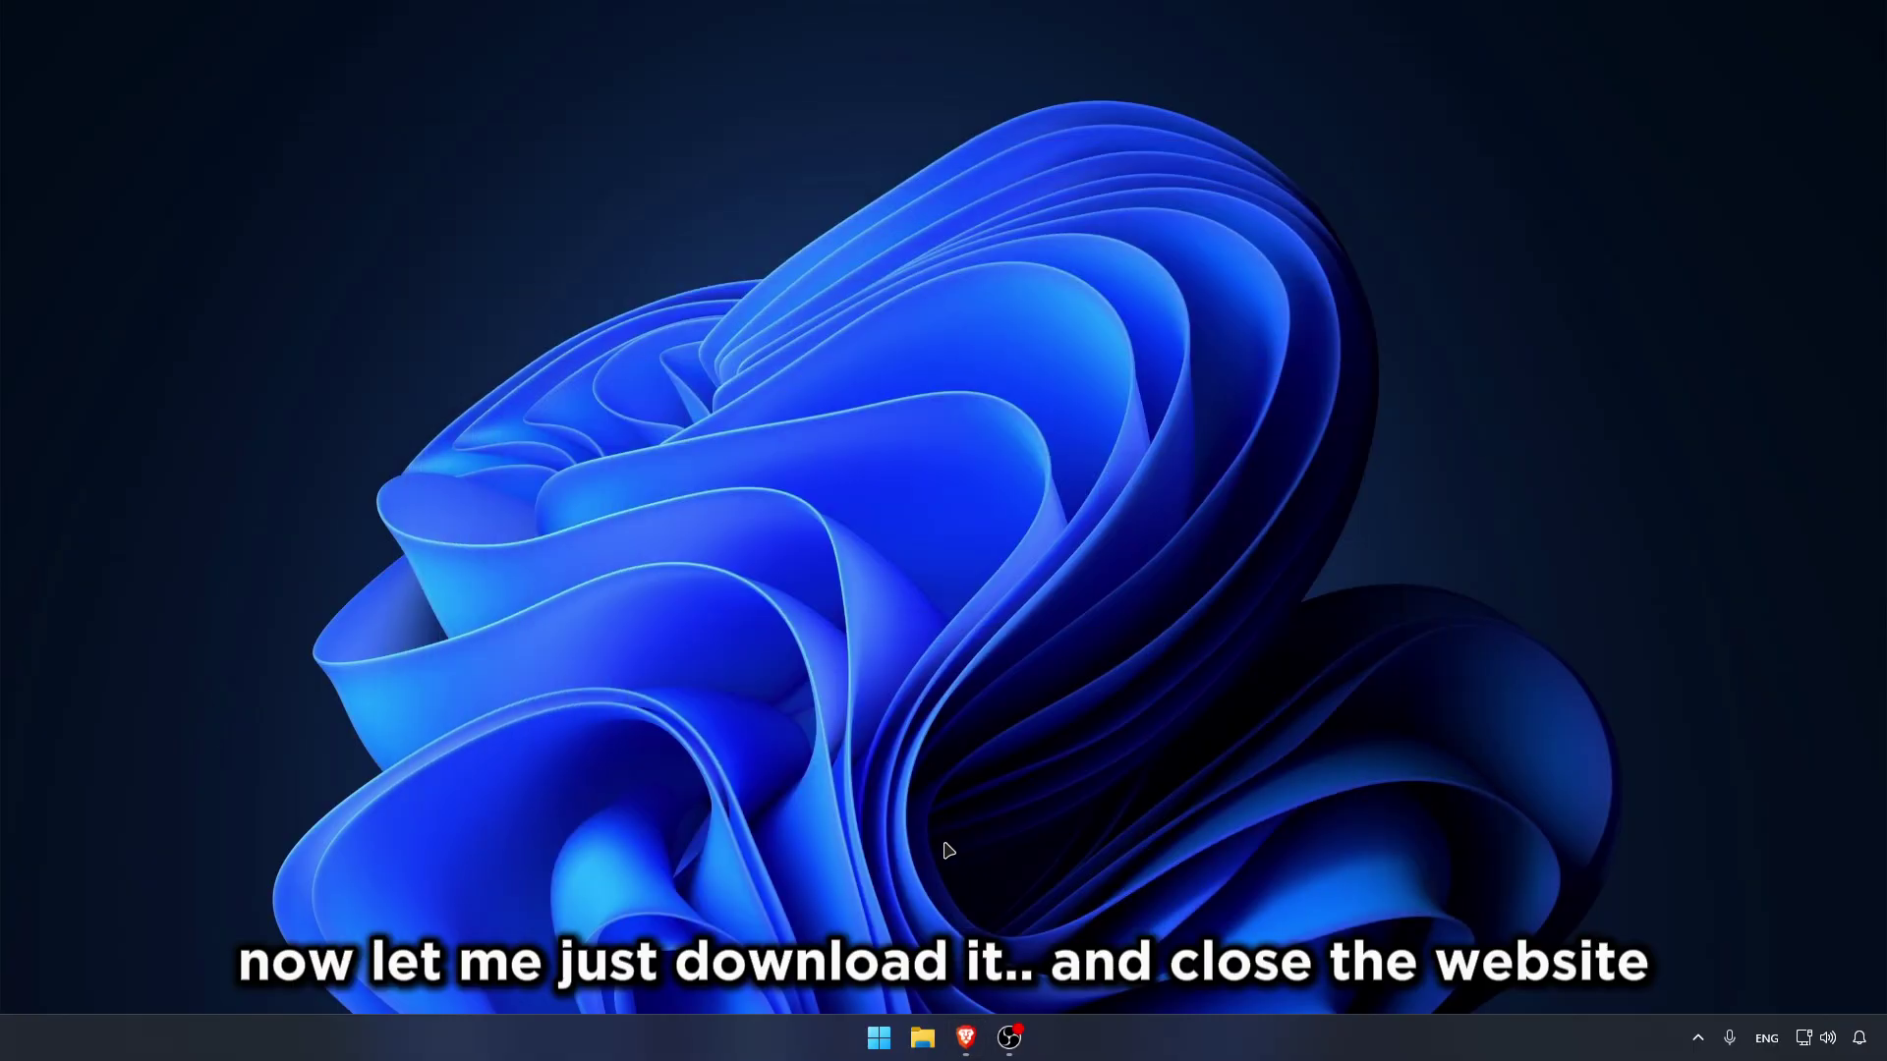
# Step: In Downloads, start extracting autoupdate_v1.2 with Show extracted files ticked
pyautogui.click(922, 1037)
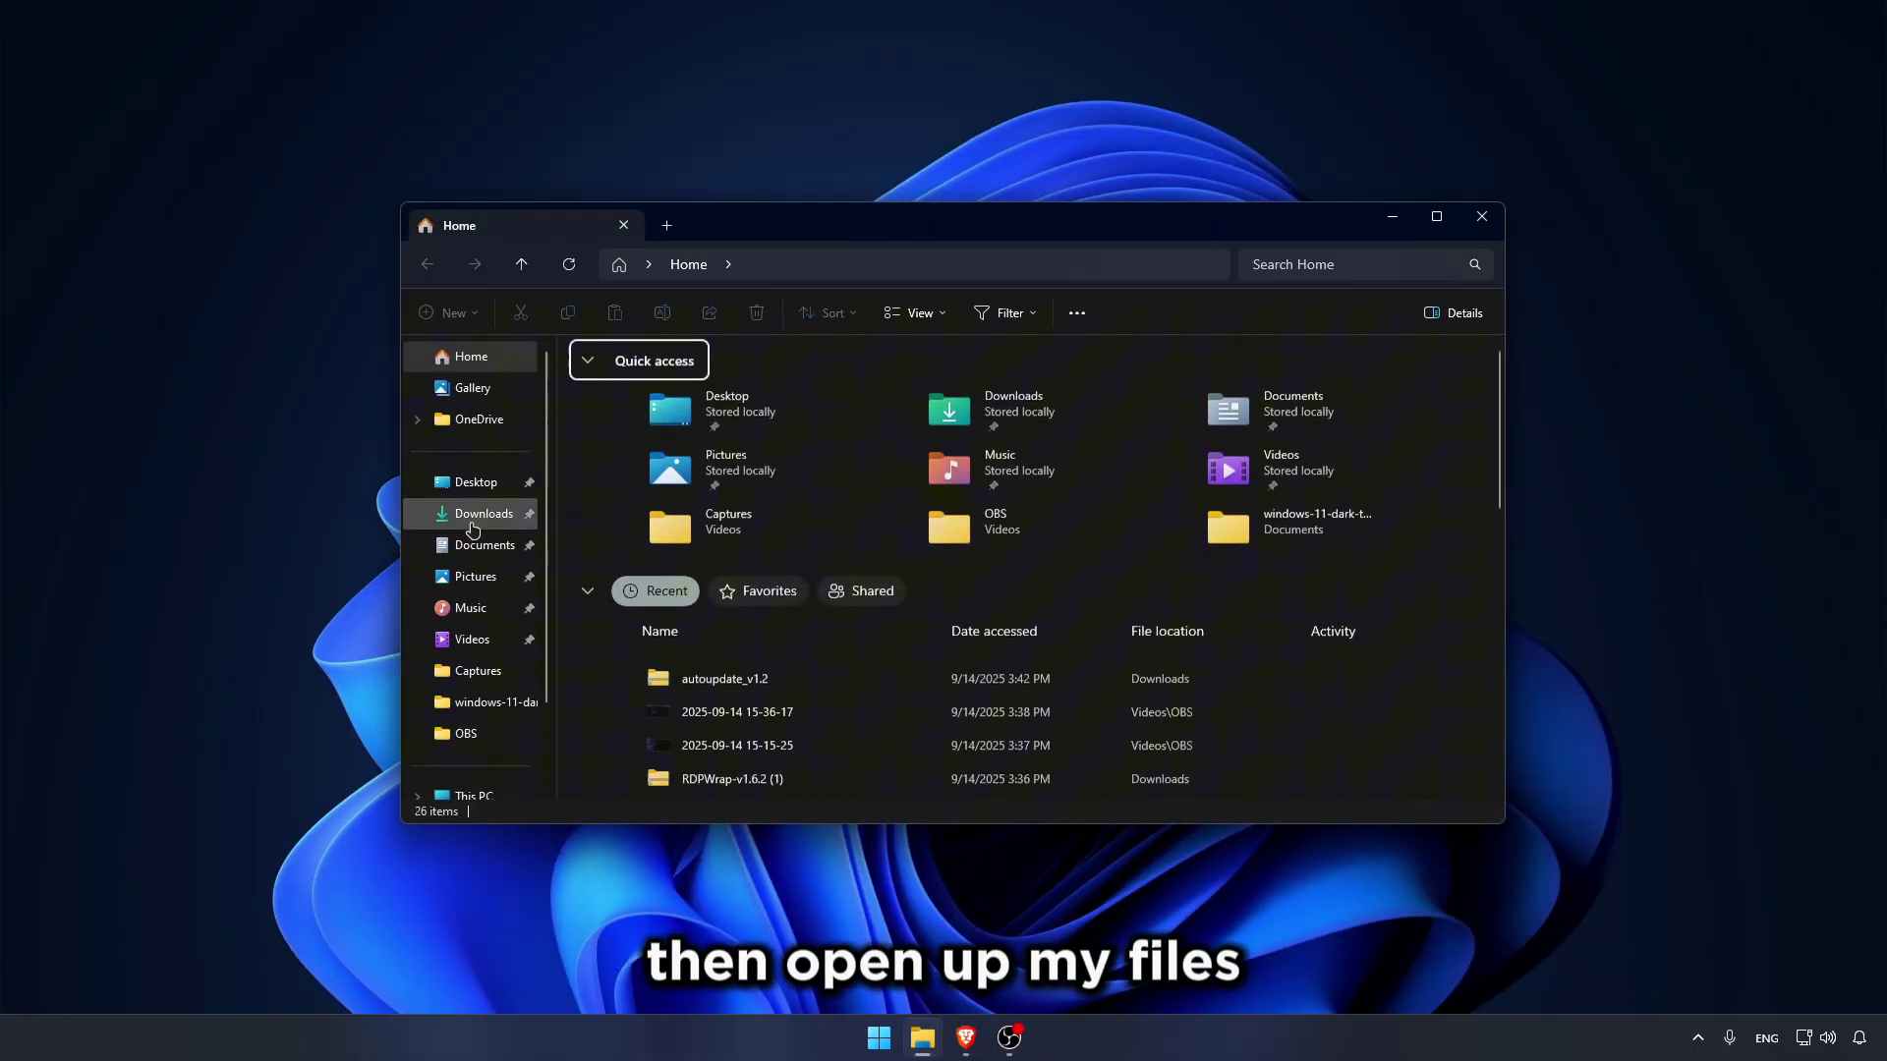
pyautogui.click(473, 528)
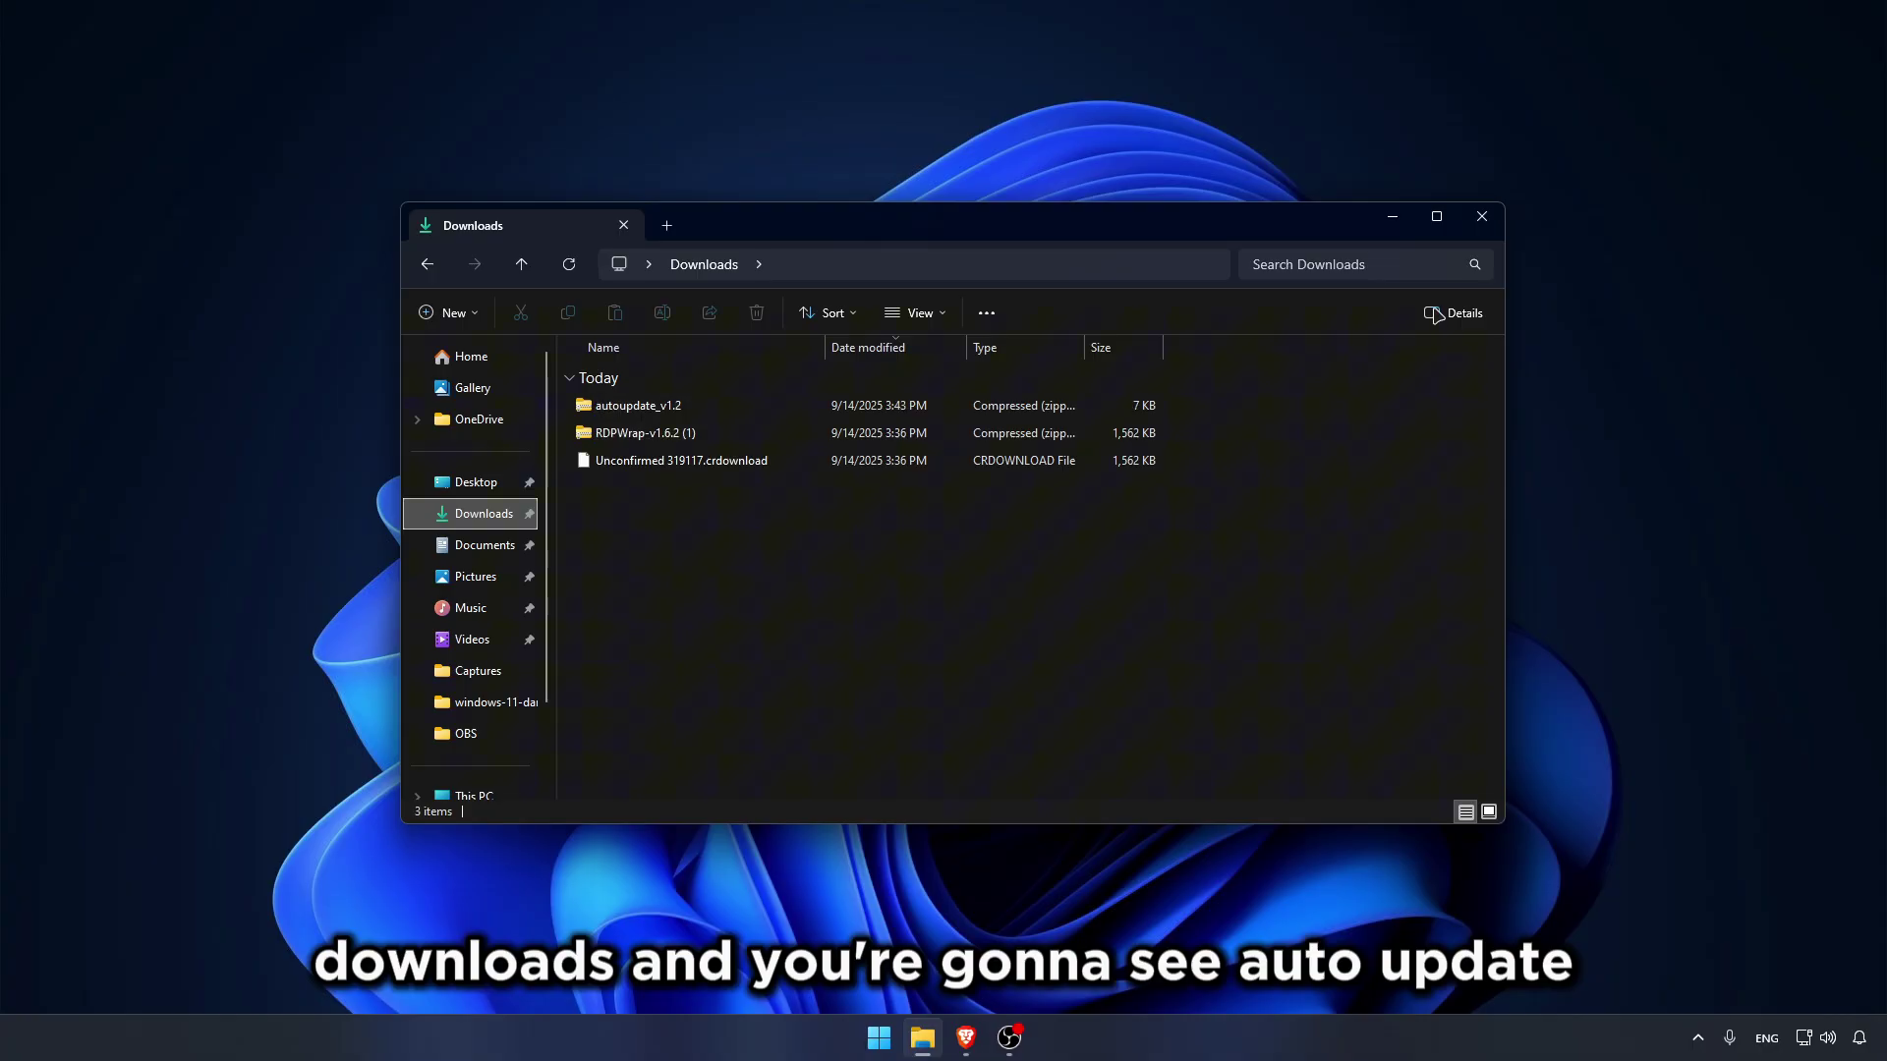
pyautogui.click(1436, 216)
pyautogui.click(469, 206)
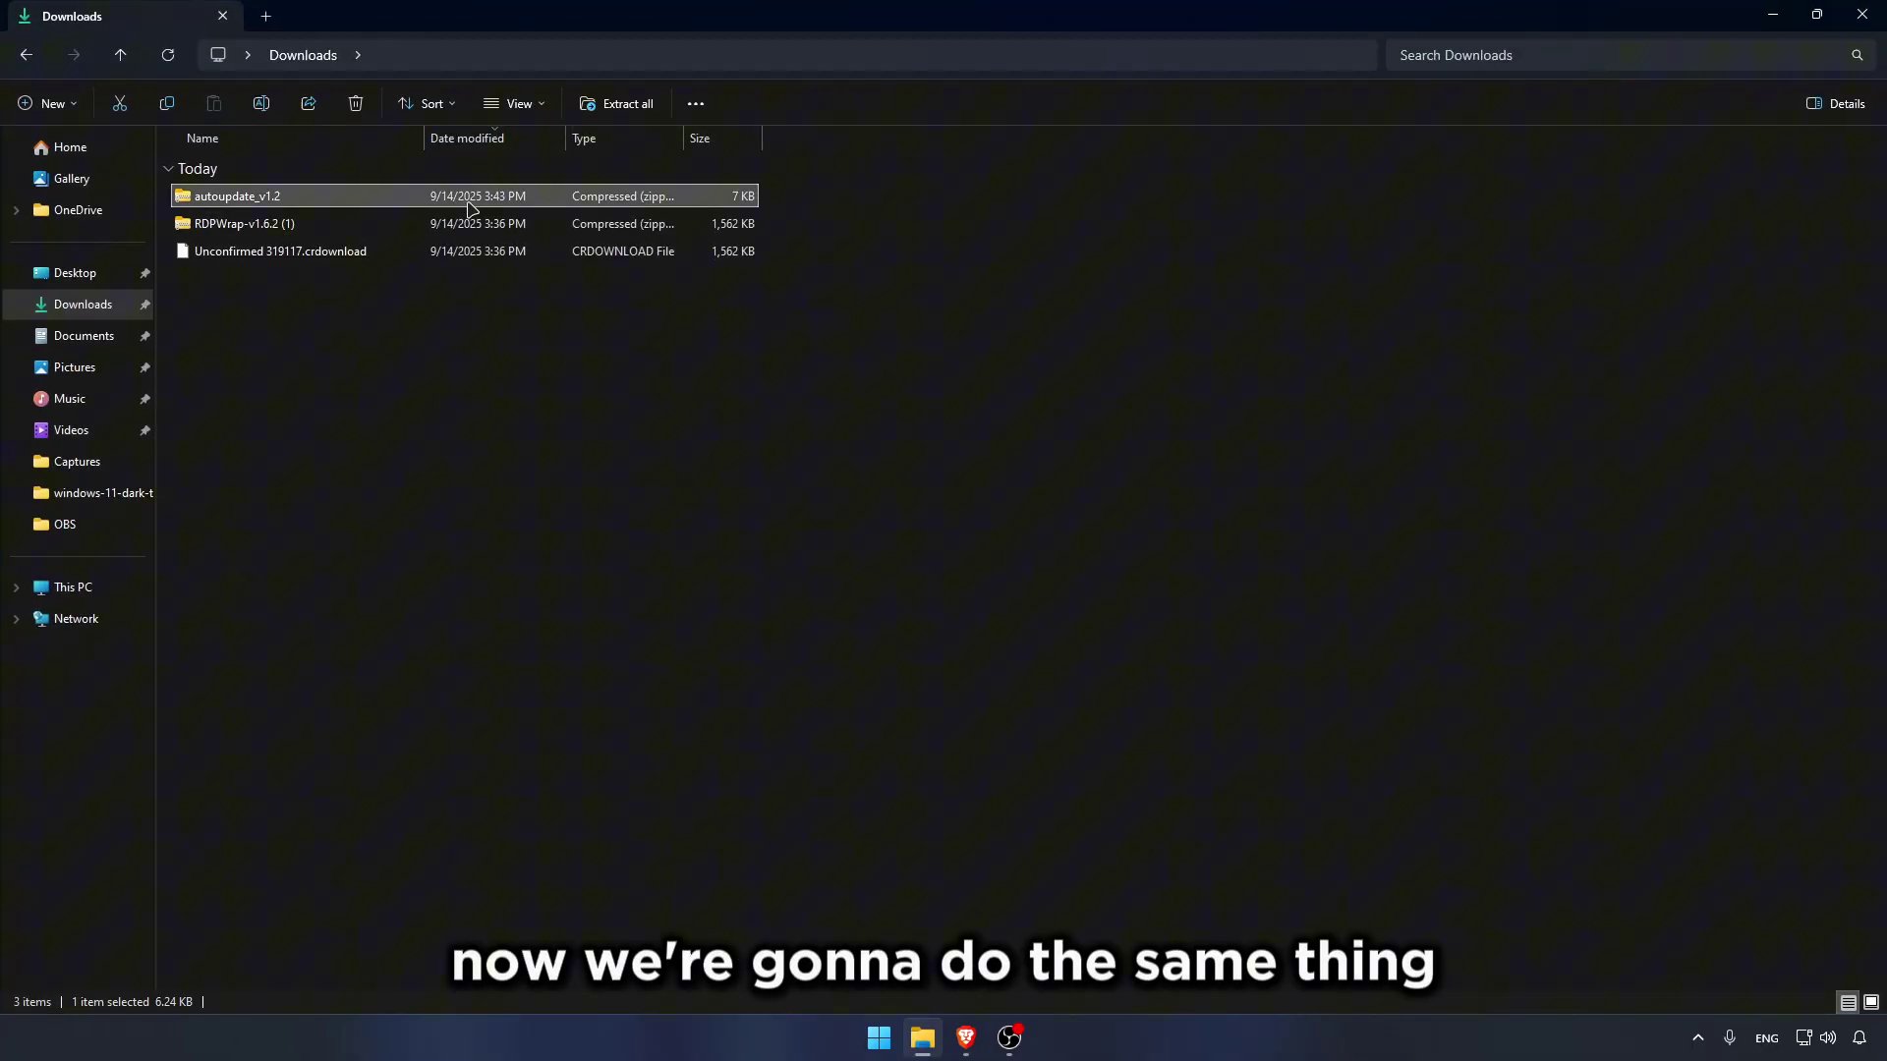
pyautogui.click(616, 103)
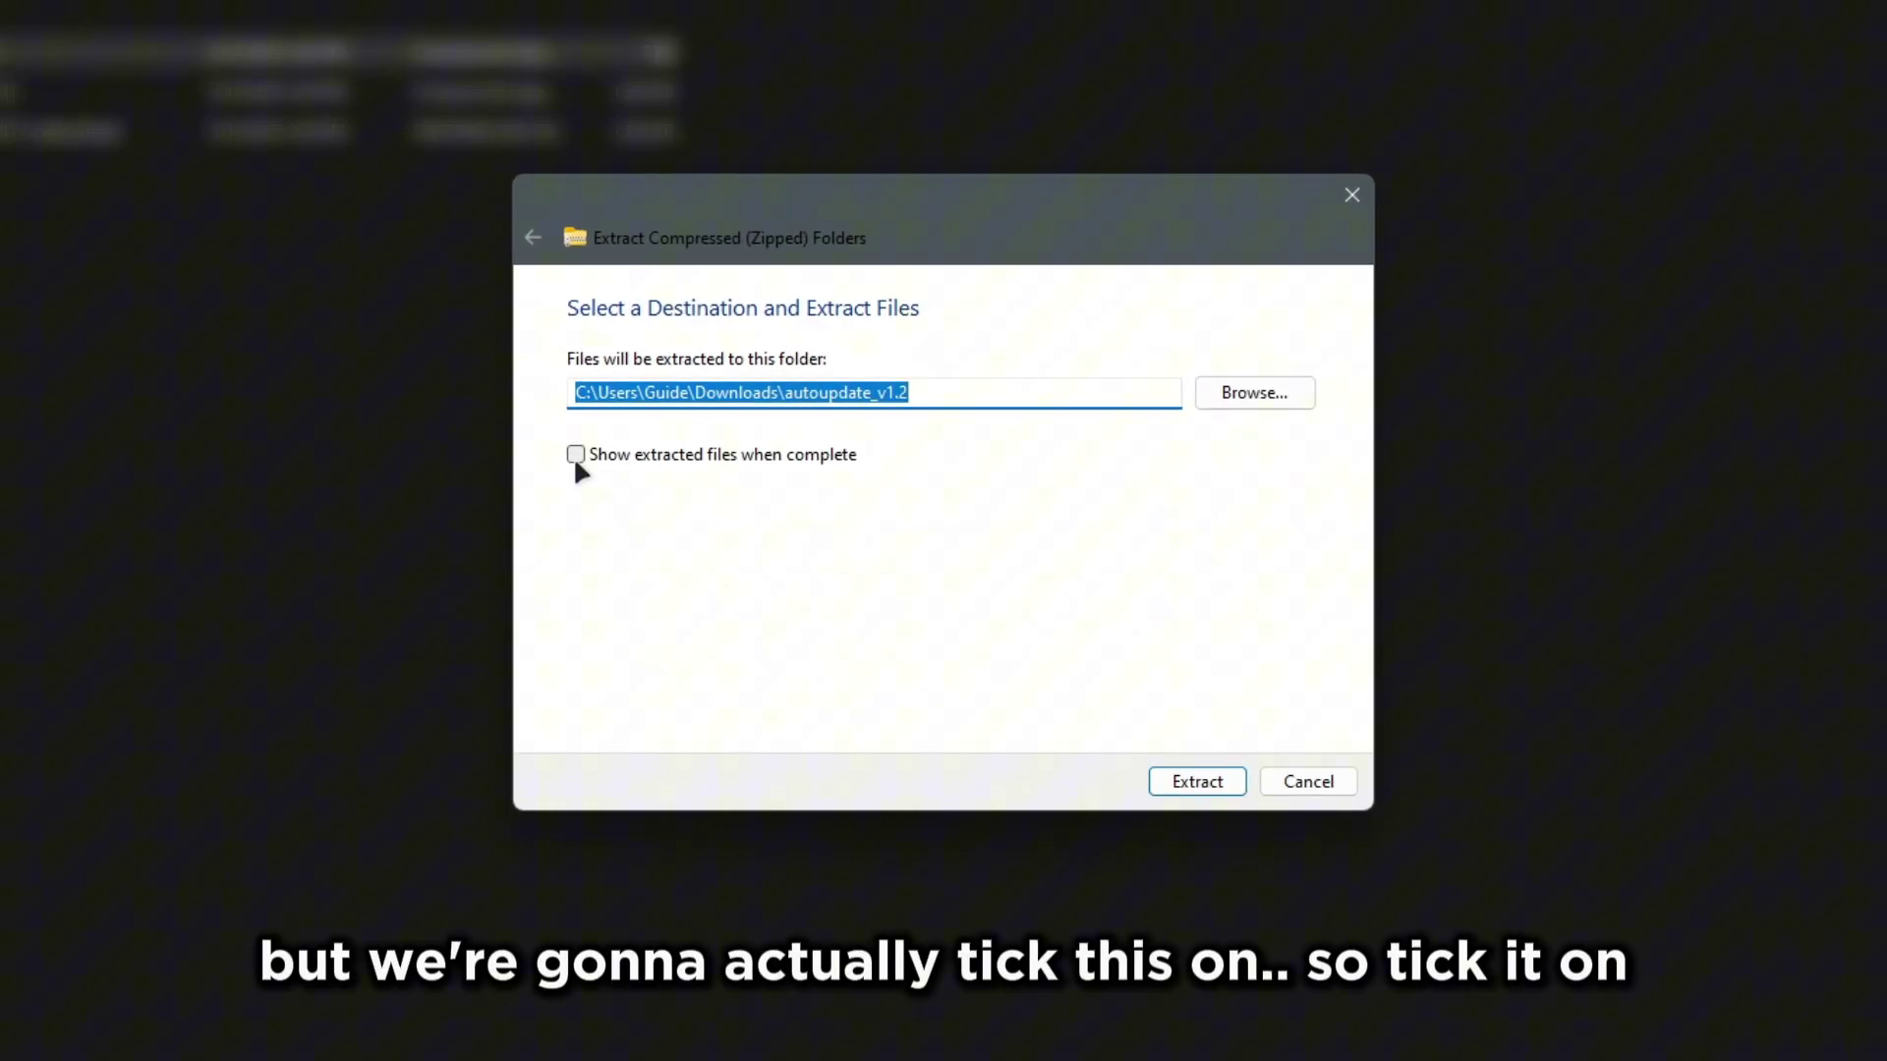
pyautogui.click(575, 454)
# Step: Choose C:\Program Files\RDP Wrapper as the extraction destination
pyautogui.click(1216, 393)
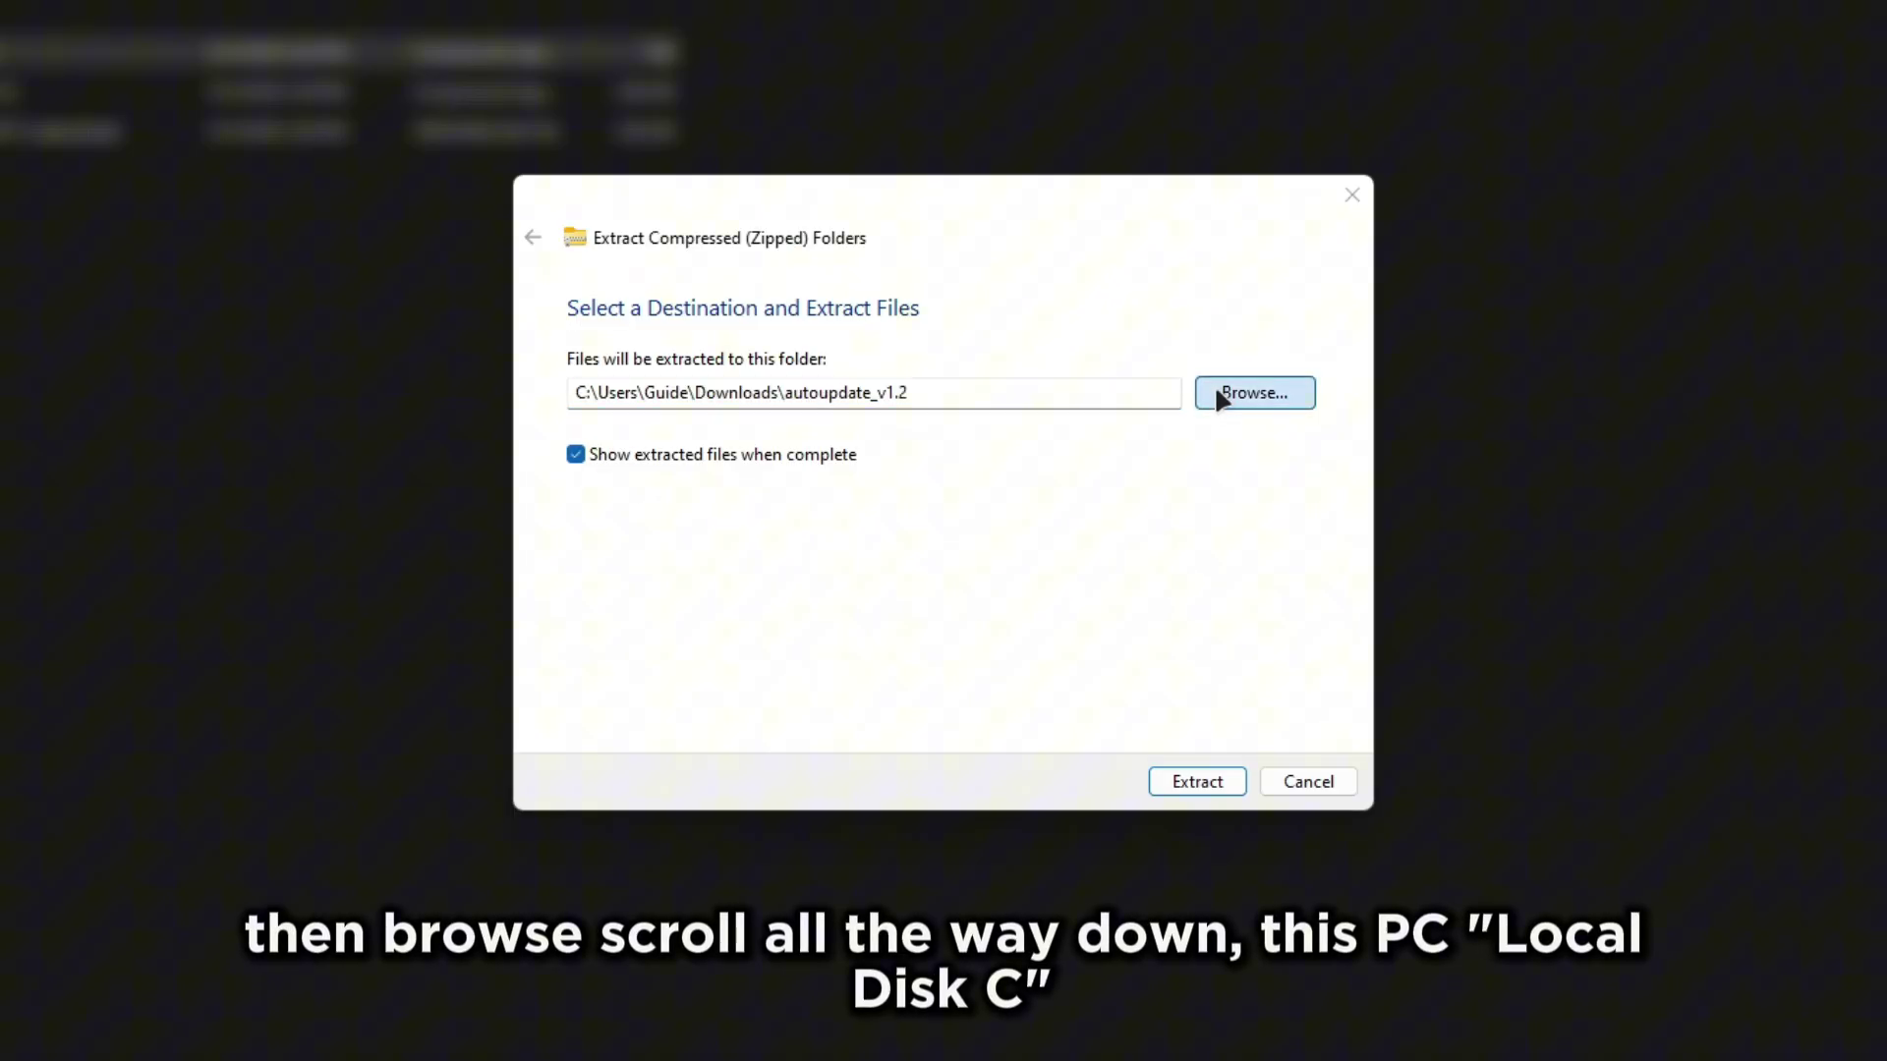
pyautogui.scroll(-3, 646, 660)
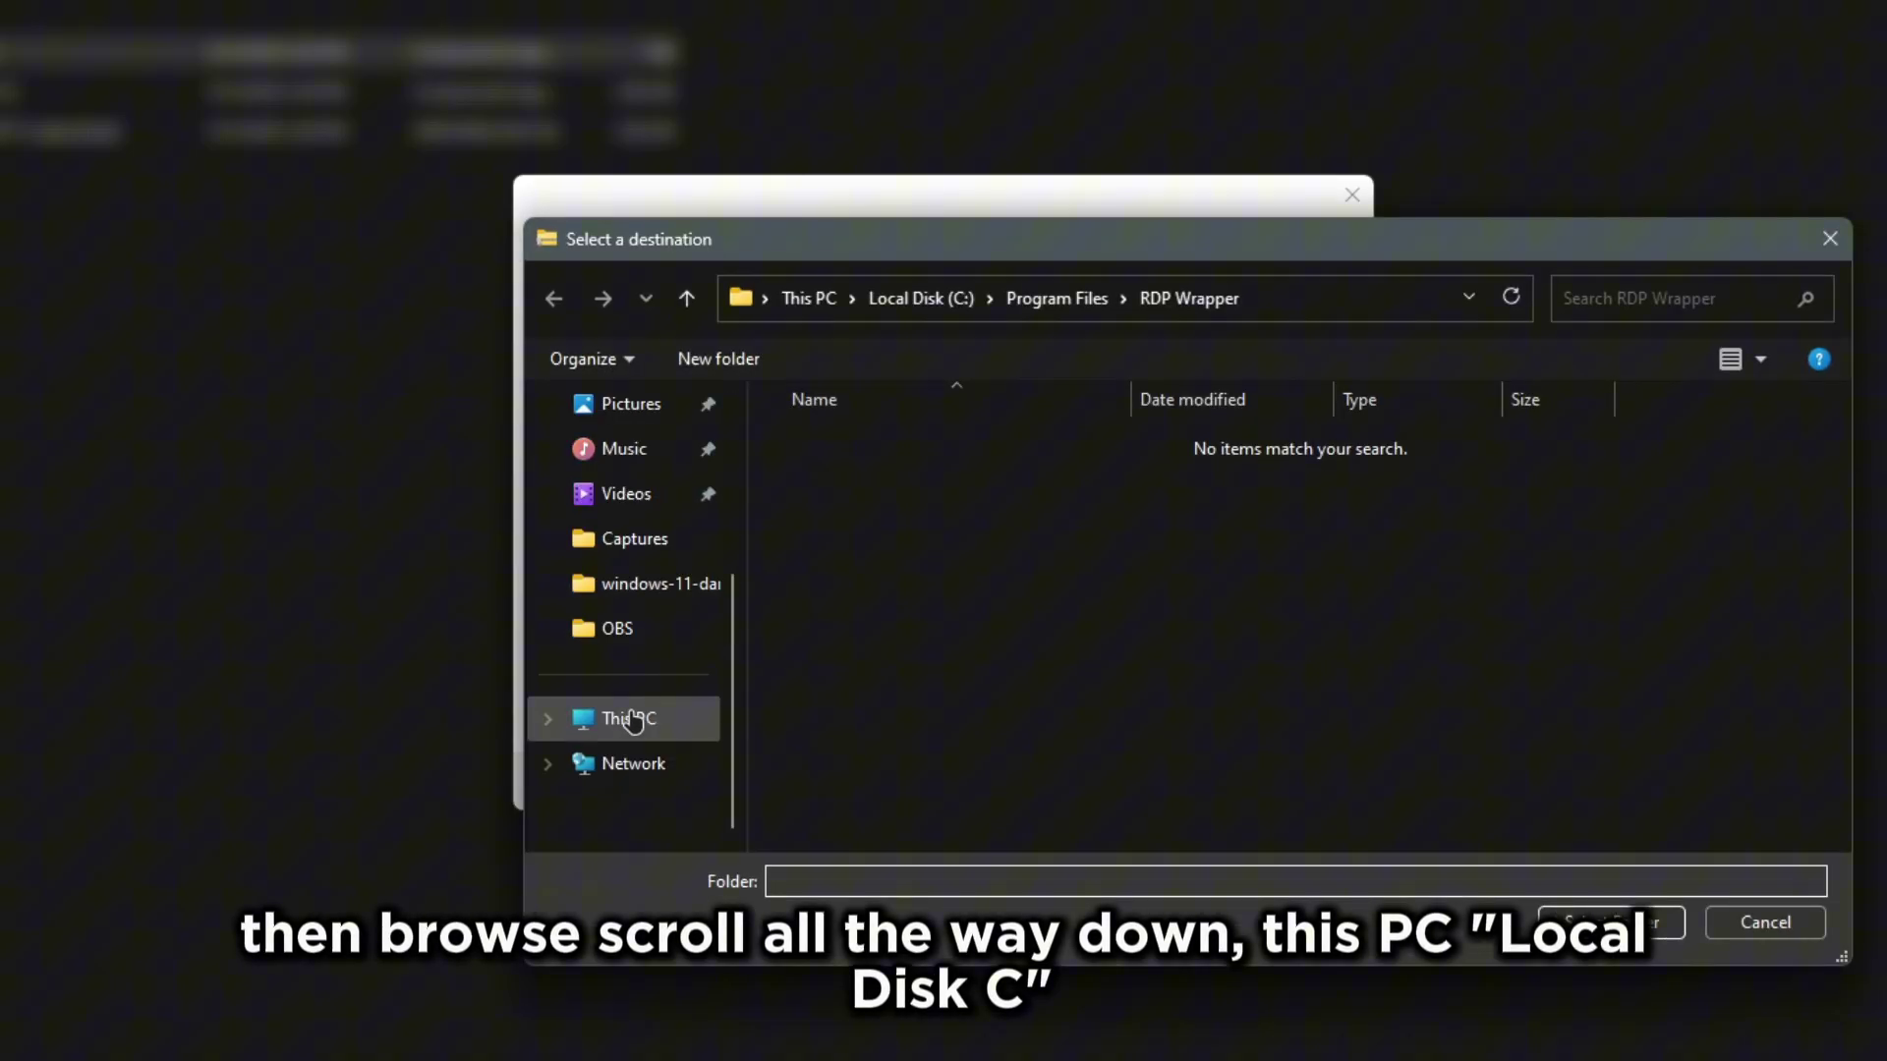
pyautogui.click(632, 721)
pyautogui.doubleClick(926, 487)
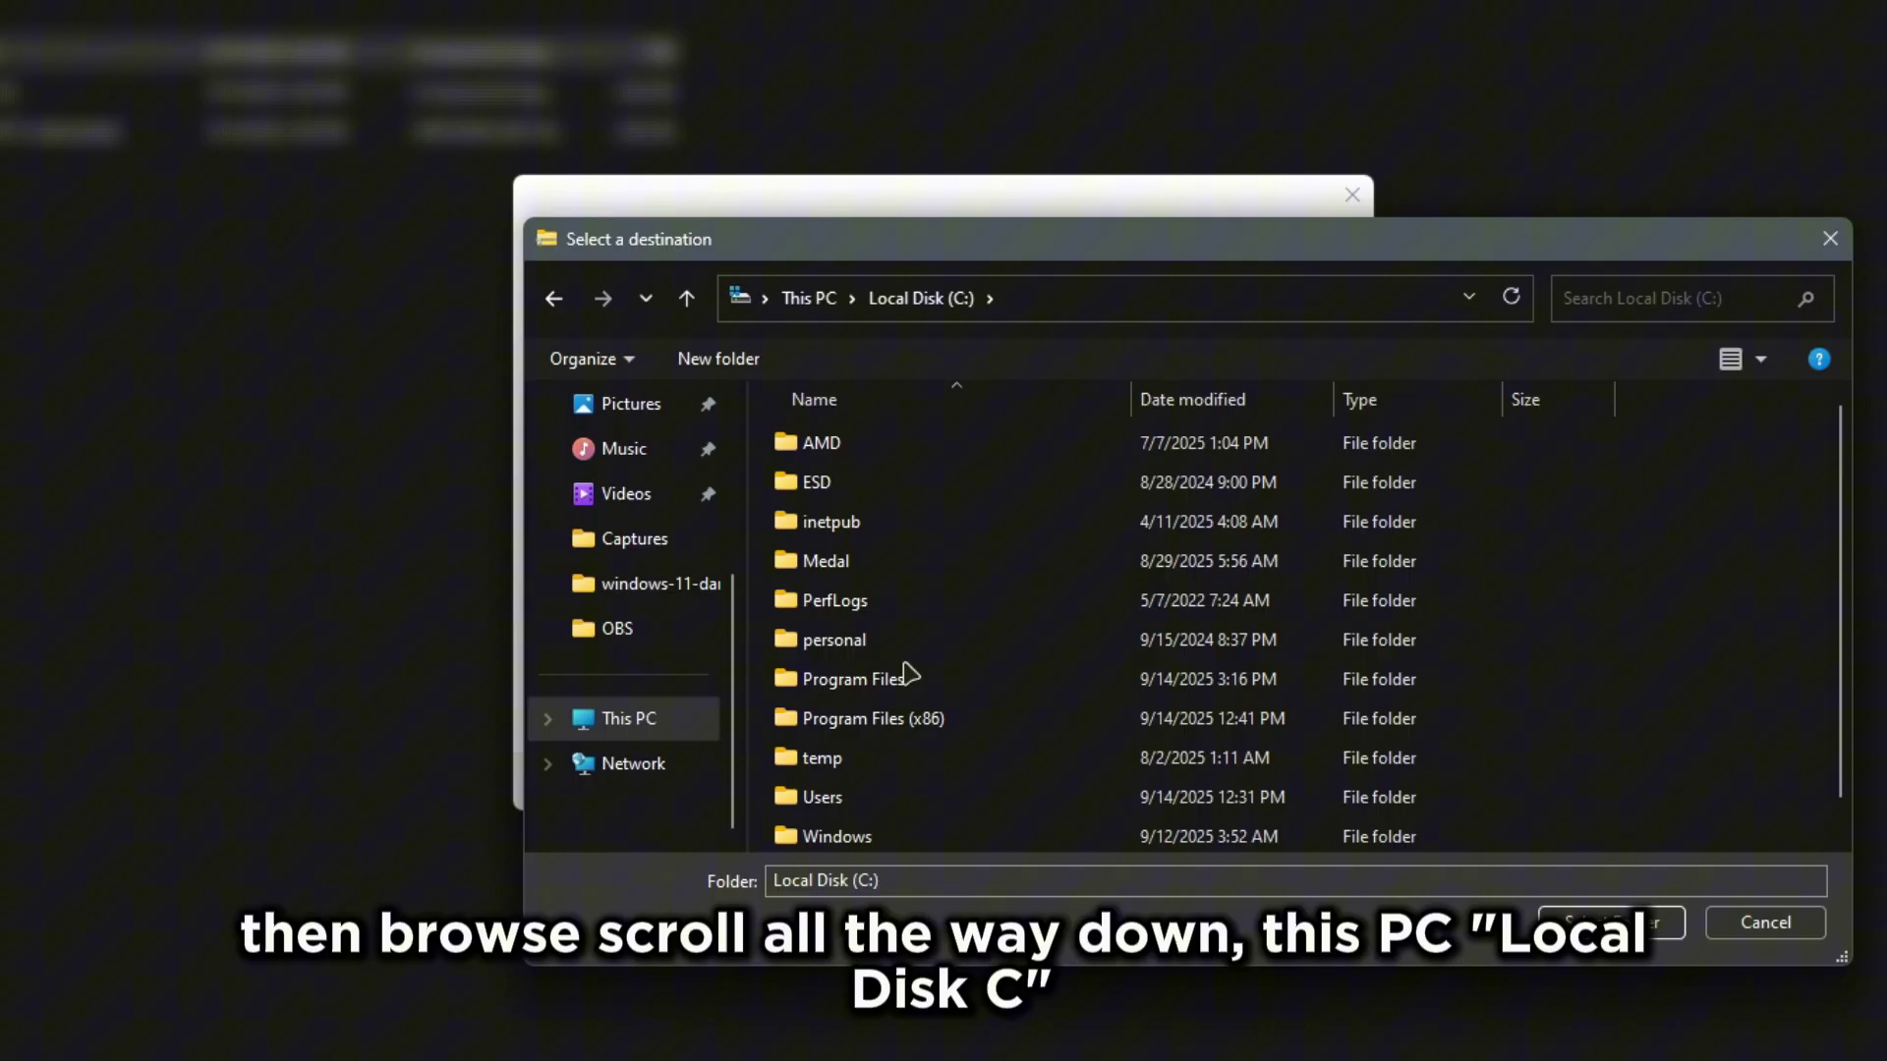
pyautogui.doubleClick(902, 677)
pyautogui.scroll(-7, 933, 678)
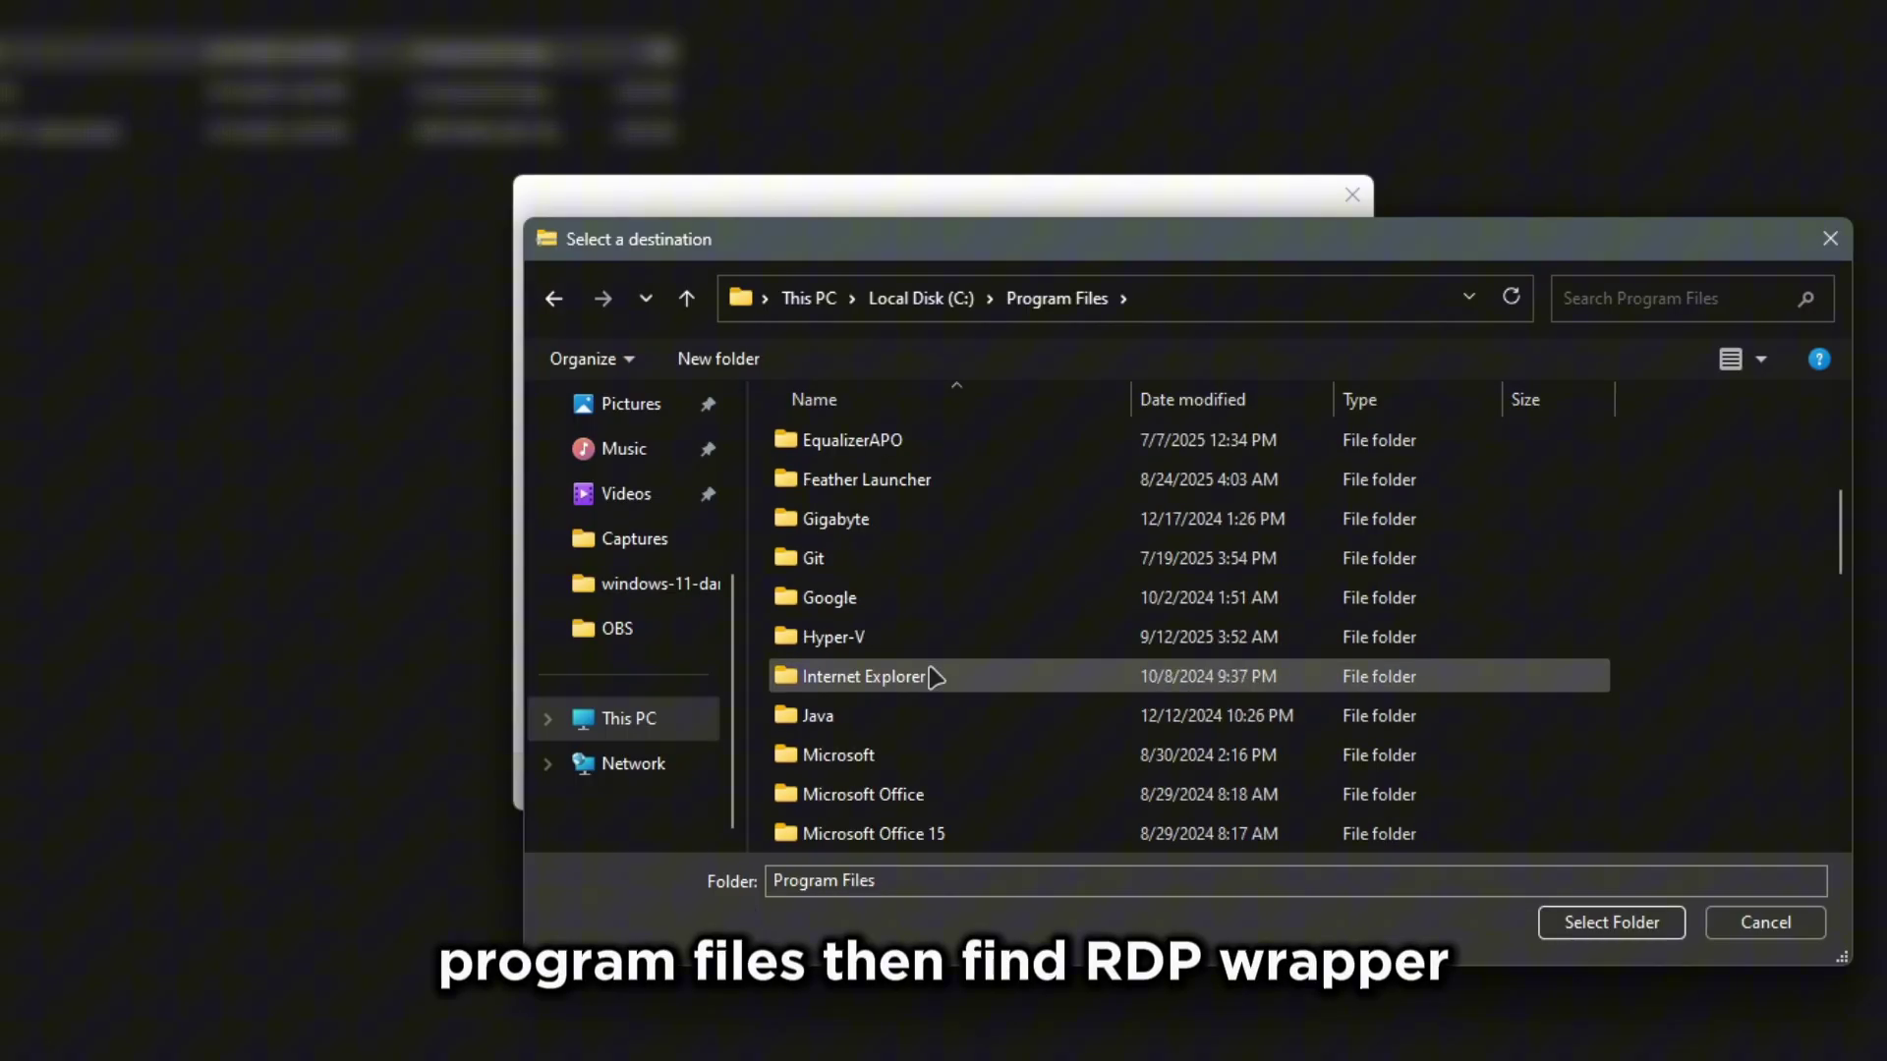
pyautogui.scroll(-1, 934, 678)
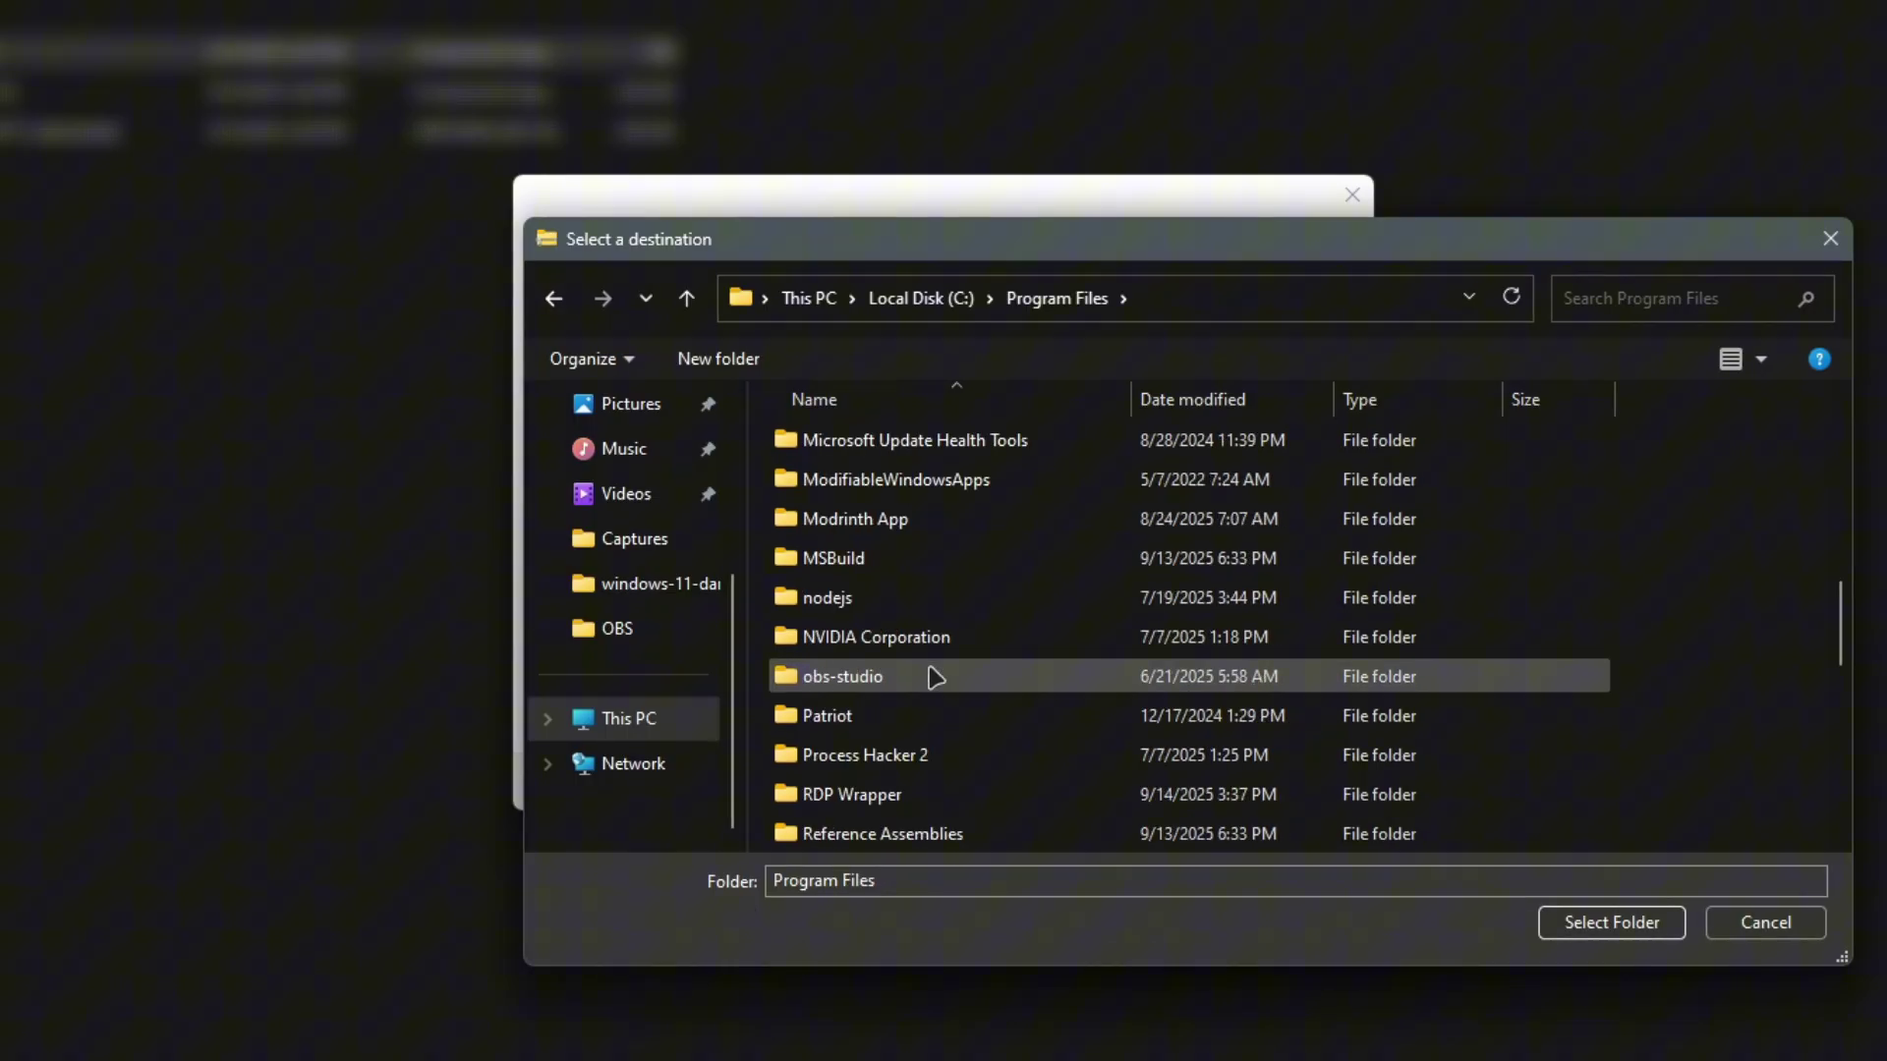
pyautogui.doubleClick(931, 792)
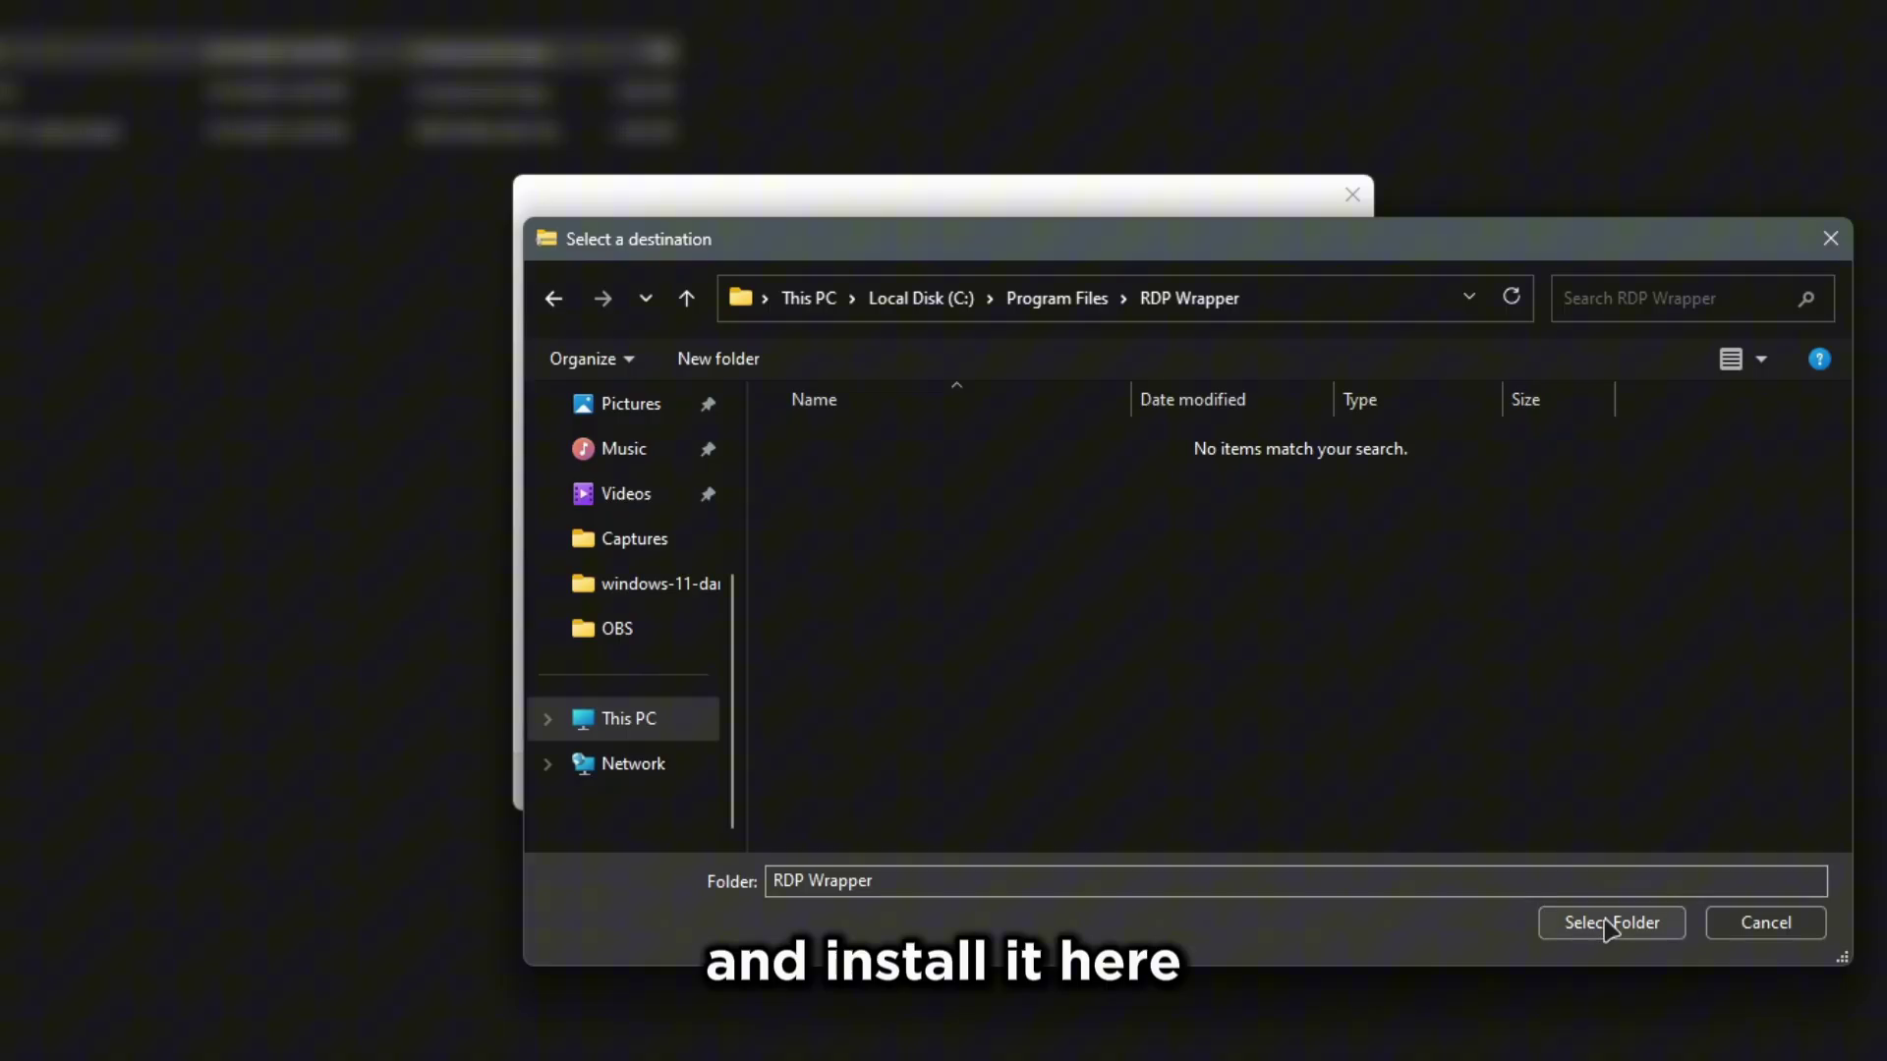
pyautogui.click(1610, 920)
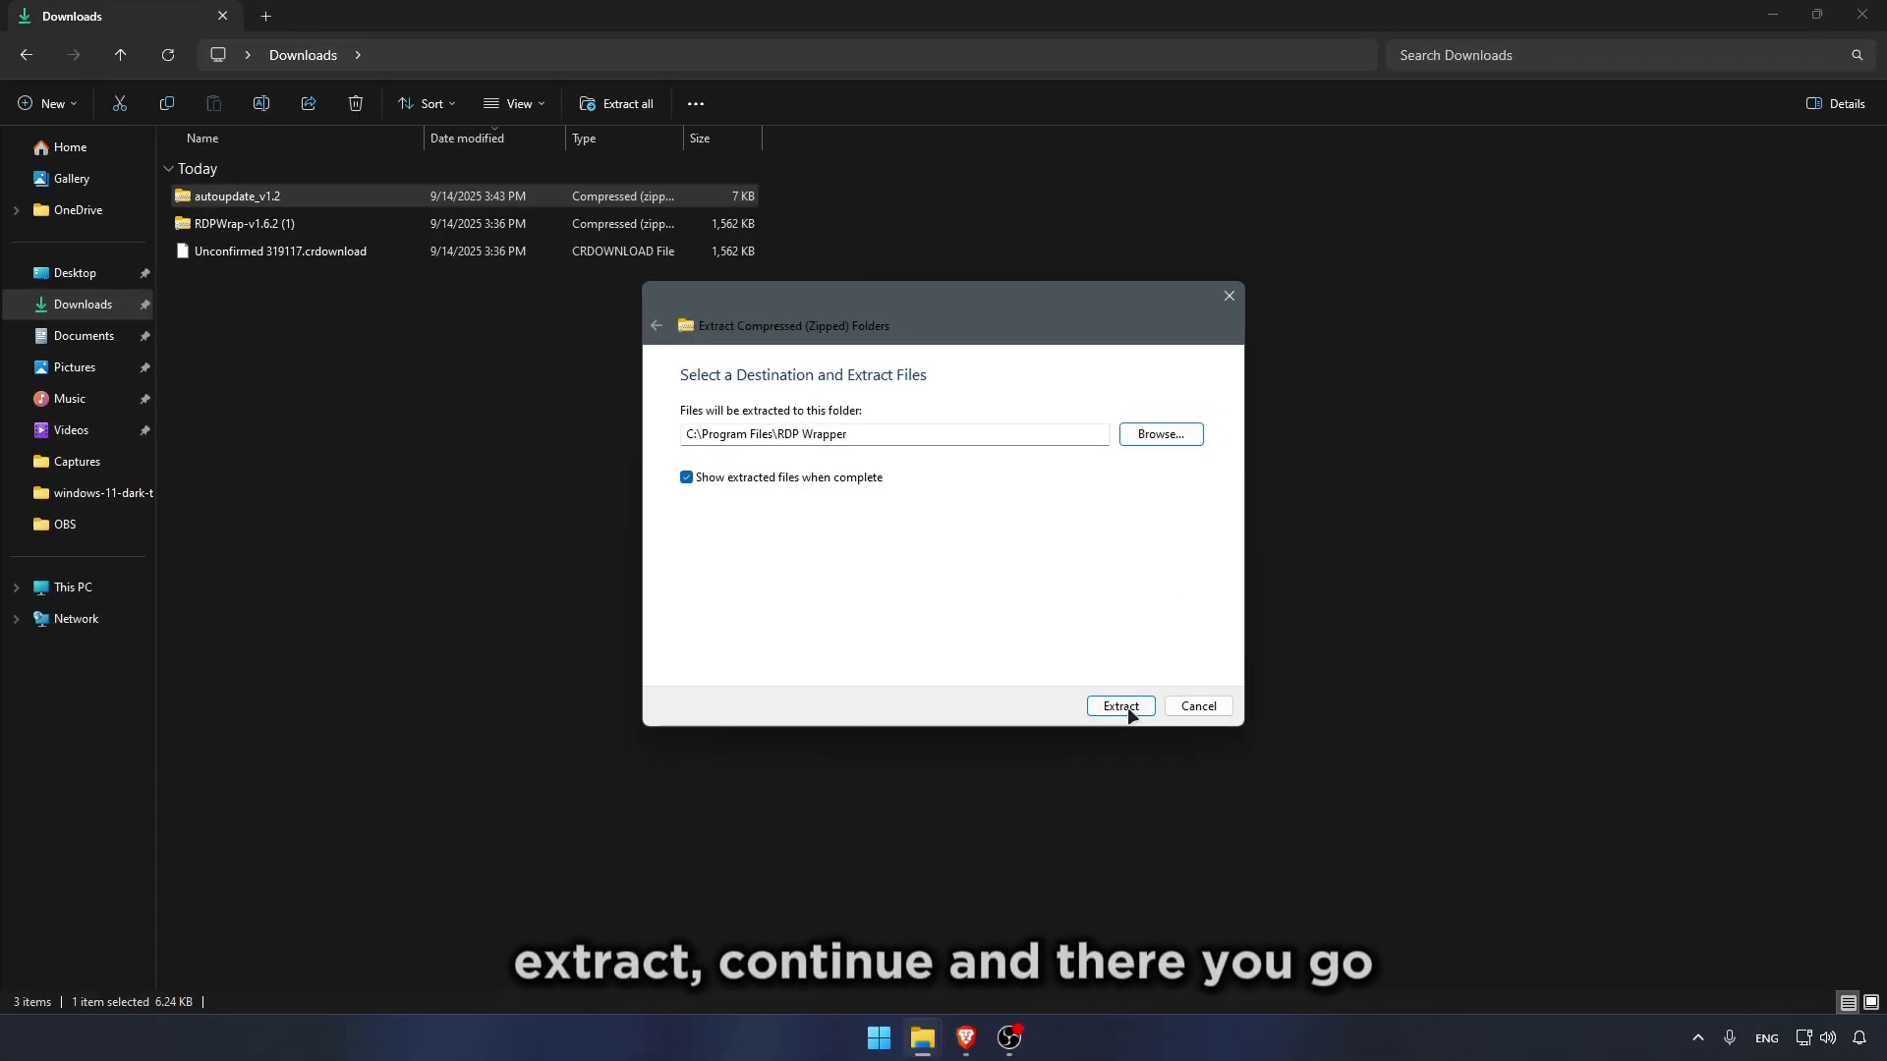
# Step: Extract the files with administrator permission and right-click the autoupdate script
pyautogui.click(1121, 707)
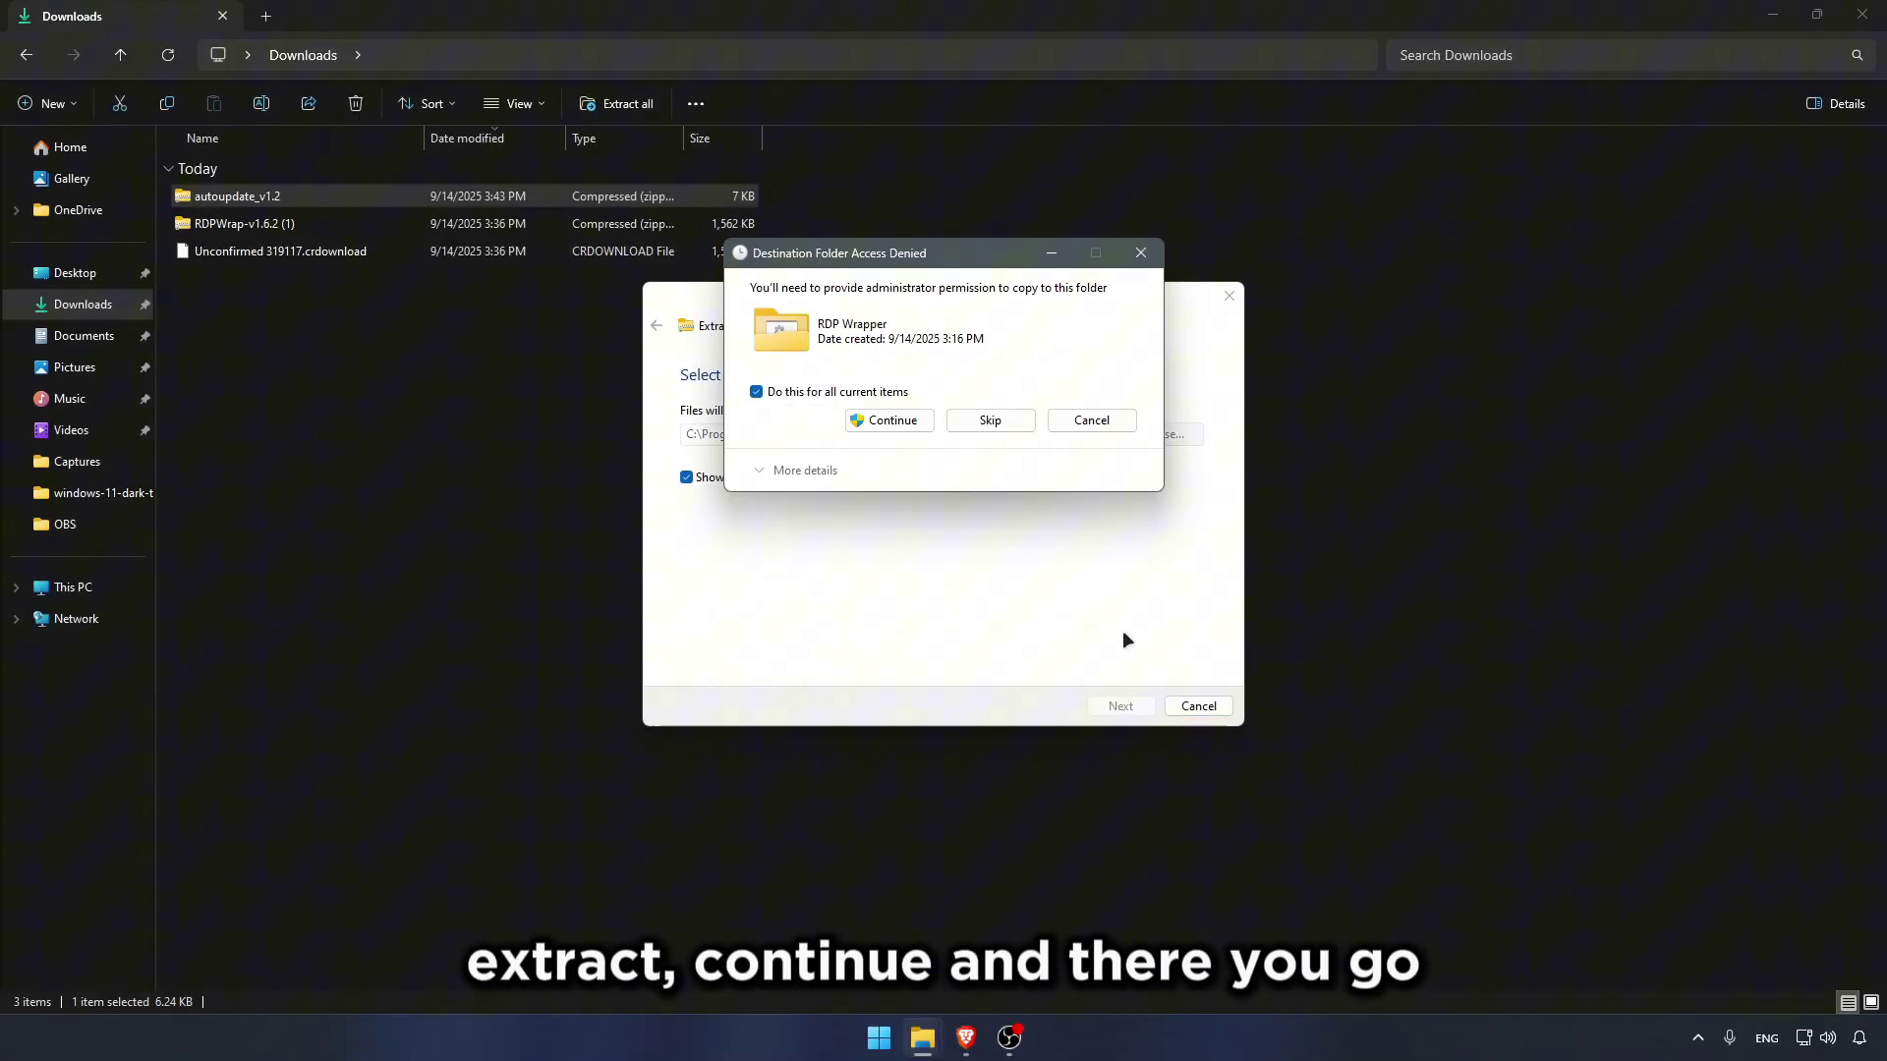
pyautogui.click(887, 420)
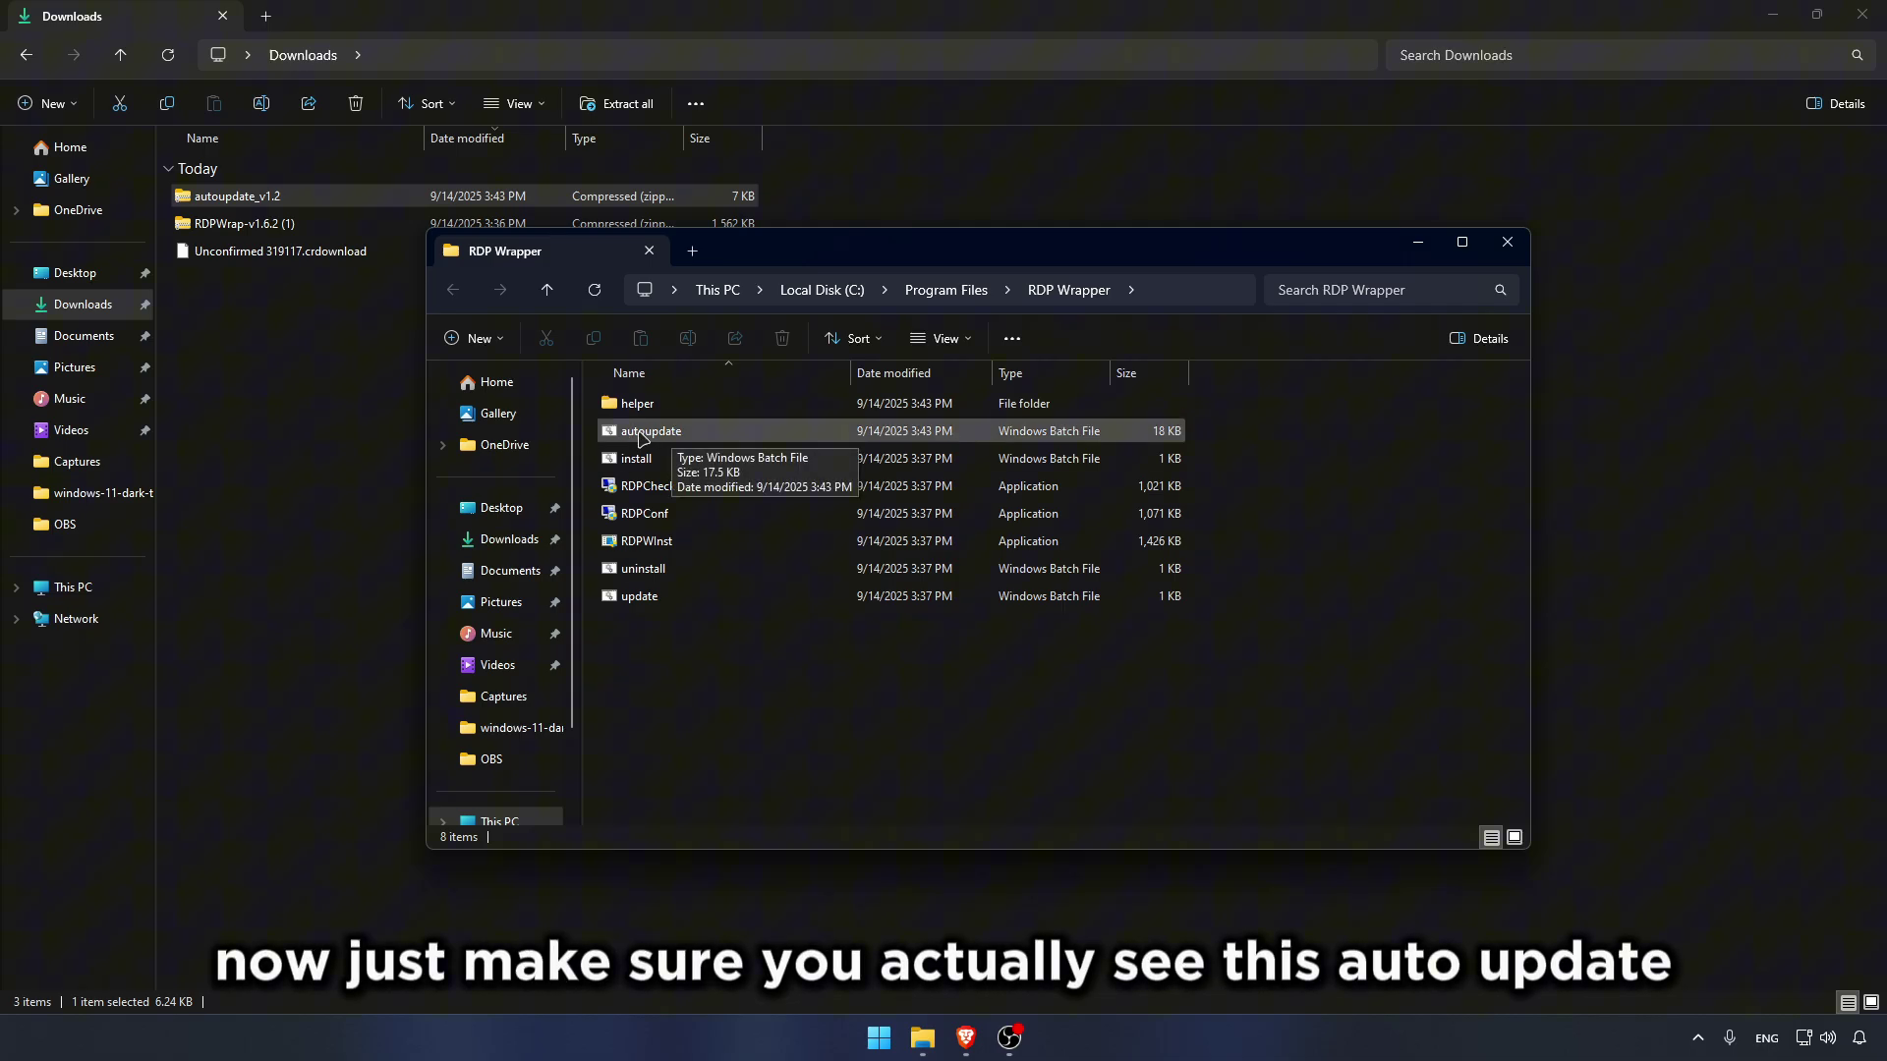
pyautogui.rightClick(678, 436)
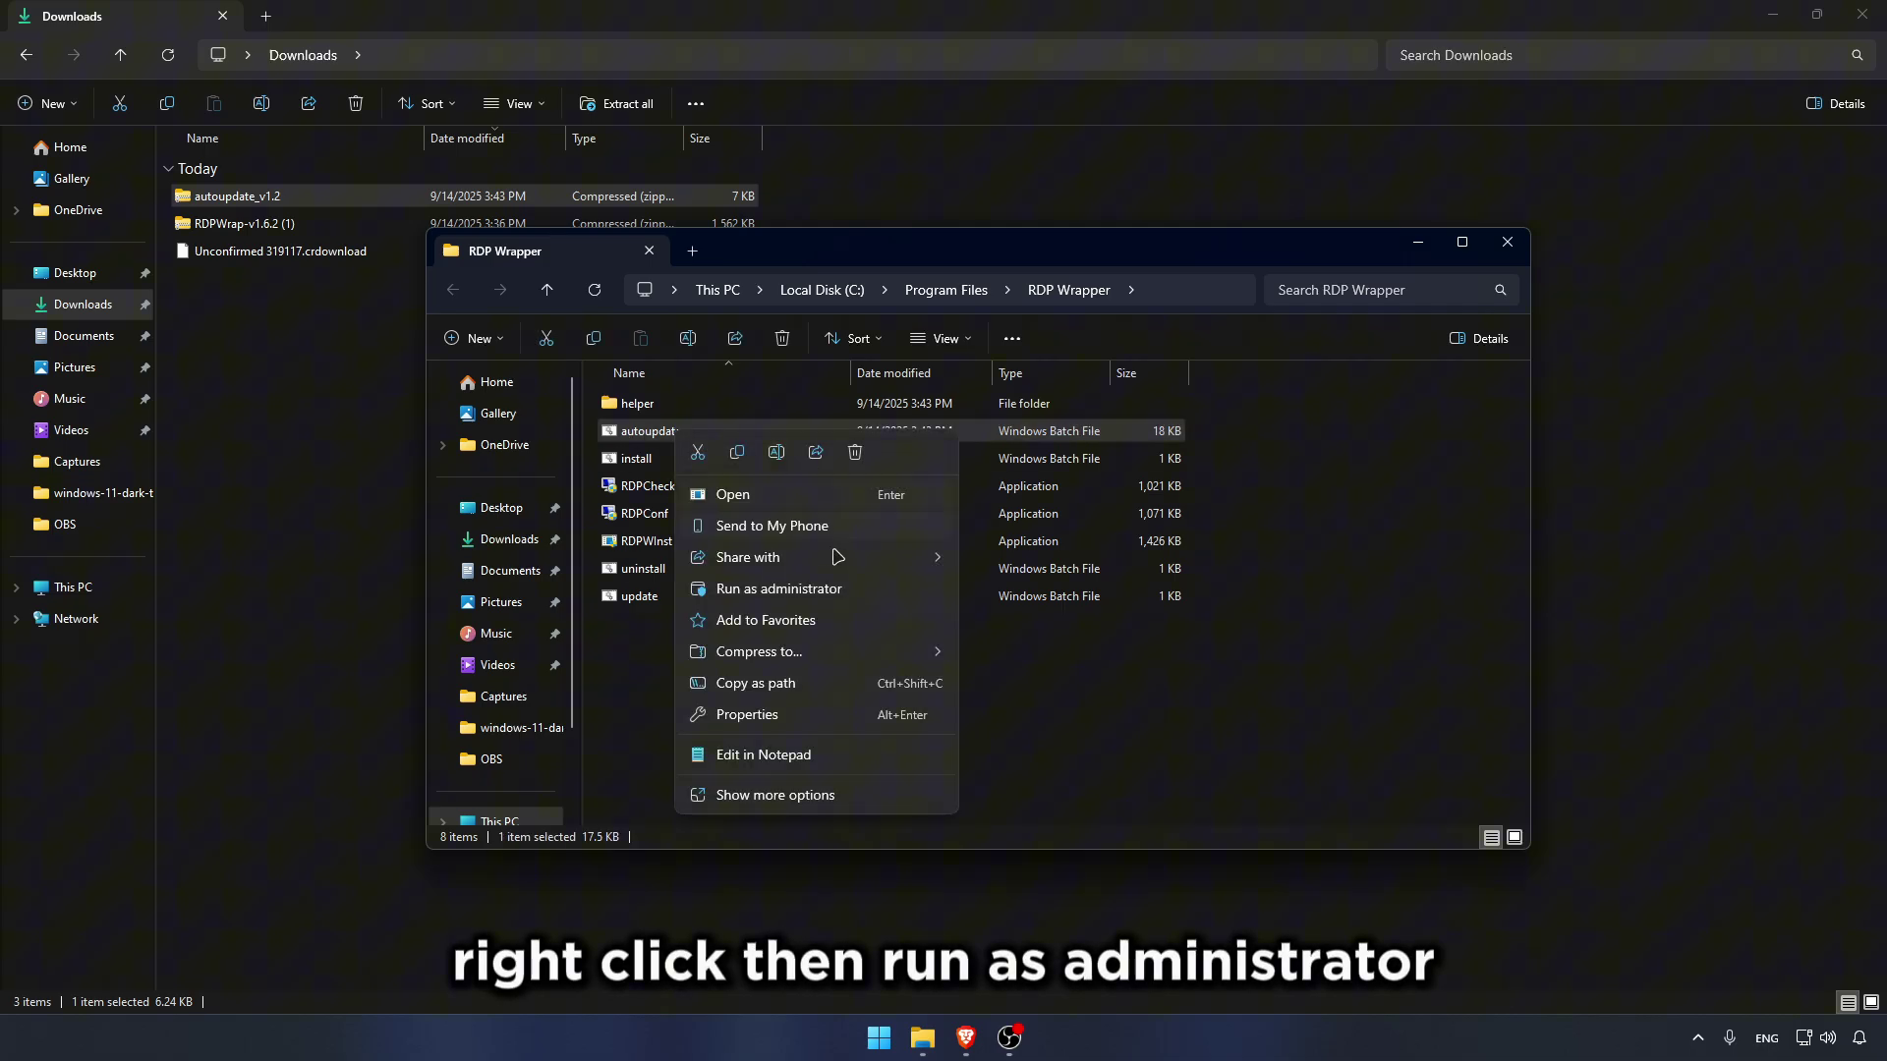
# Step: Run autoupdate.bat as administrator and move its Command Prompt window toward the centre
pyautogui.click(763, 591)
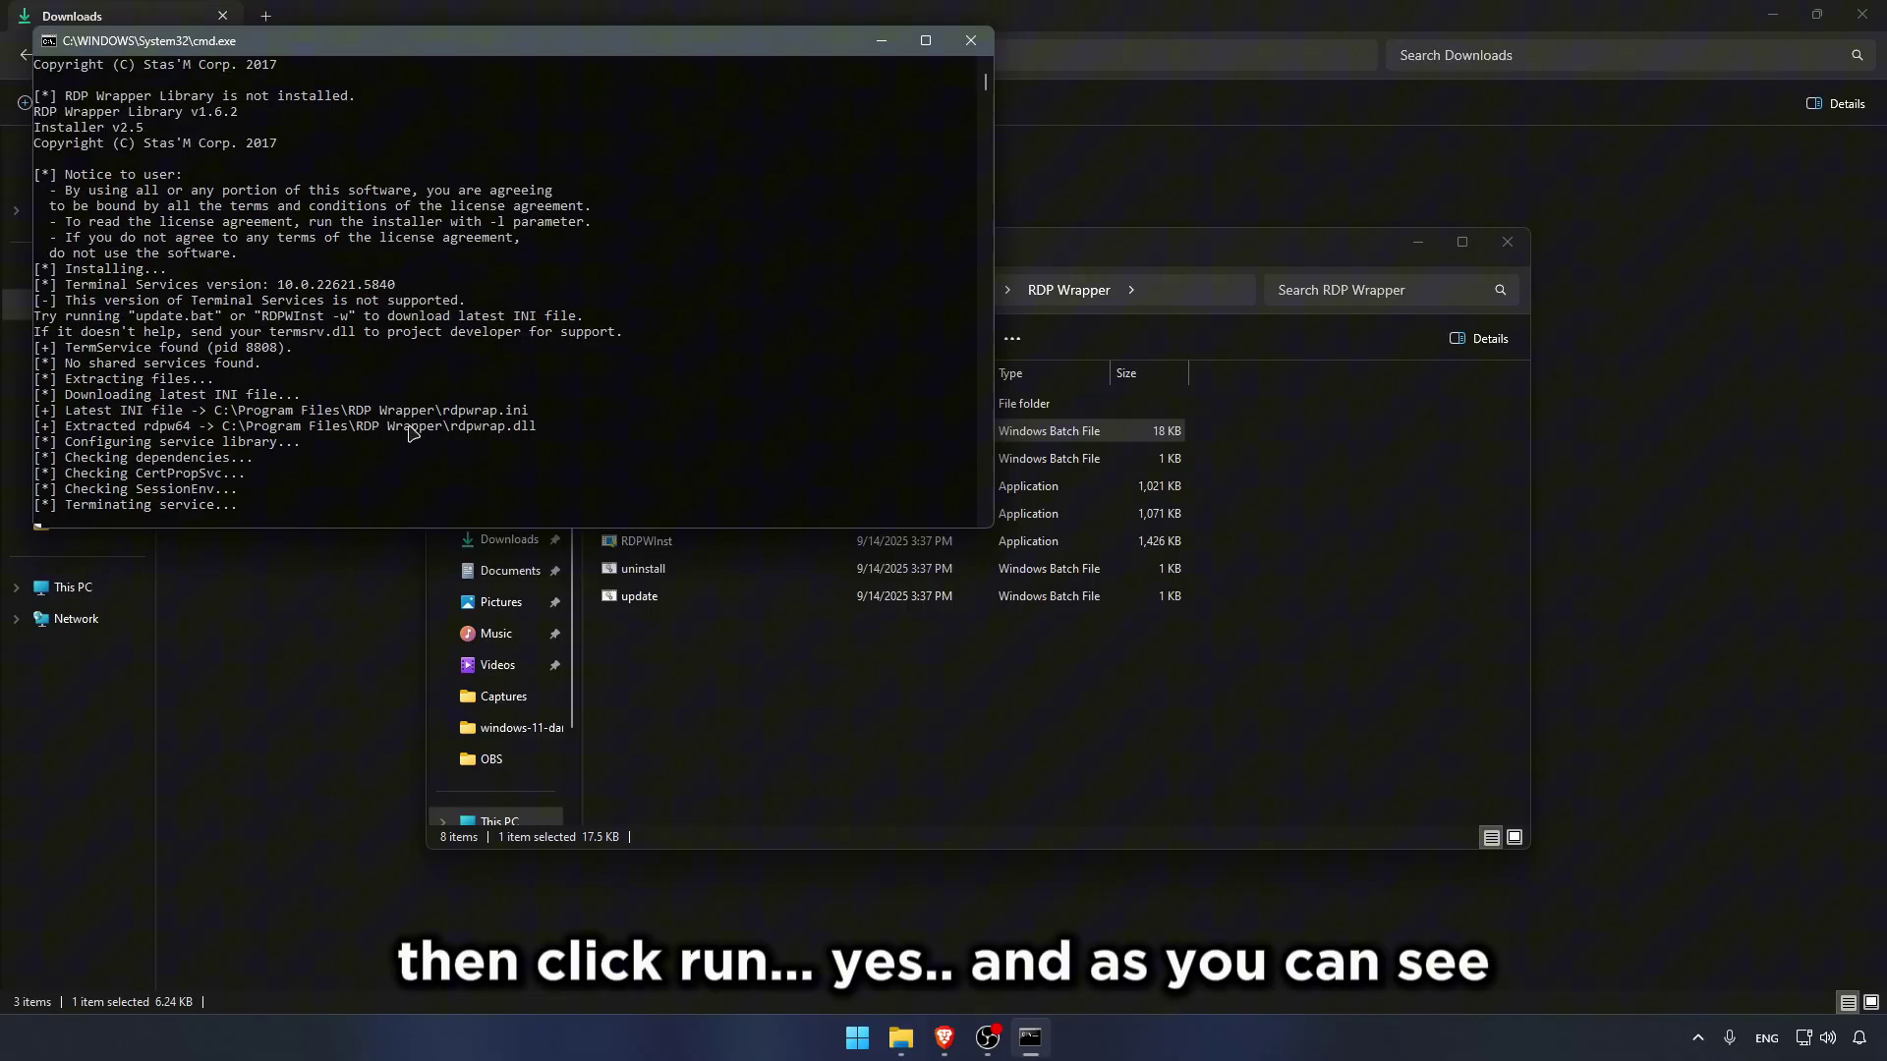
pyautogui.moveTo(462, 49); pyautogui.dragTo(961, 313)
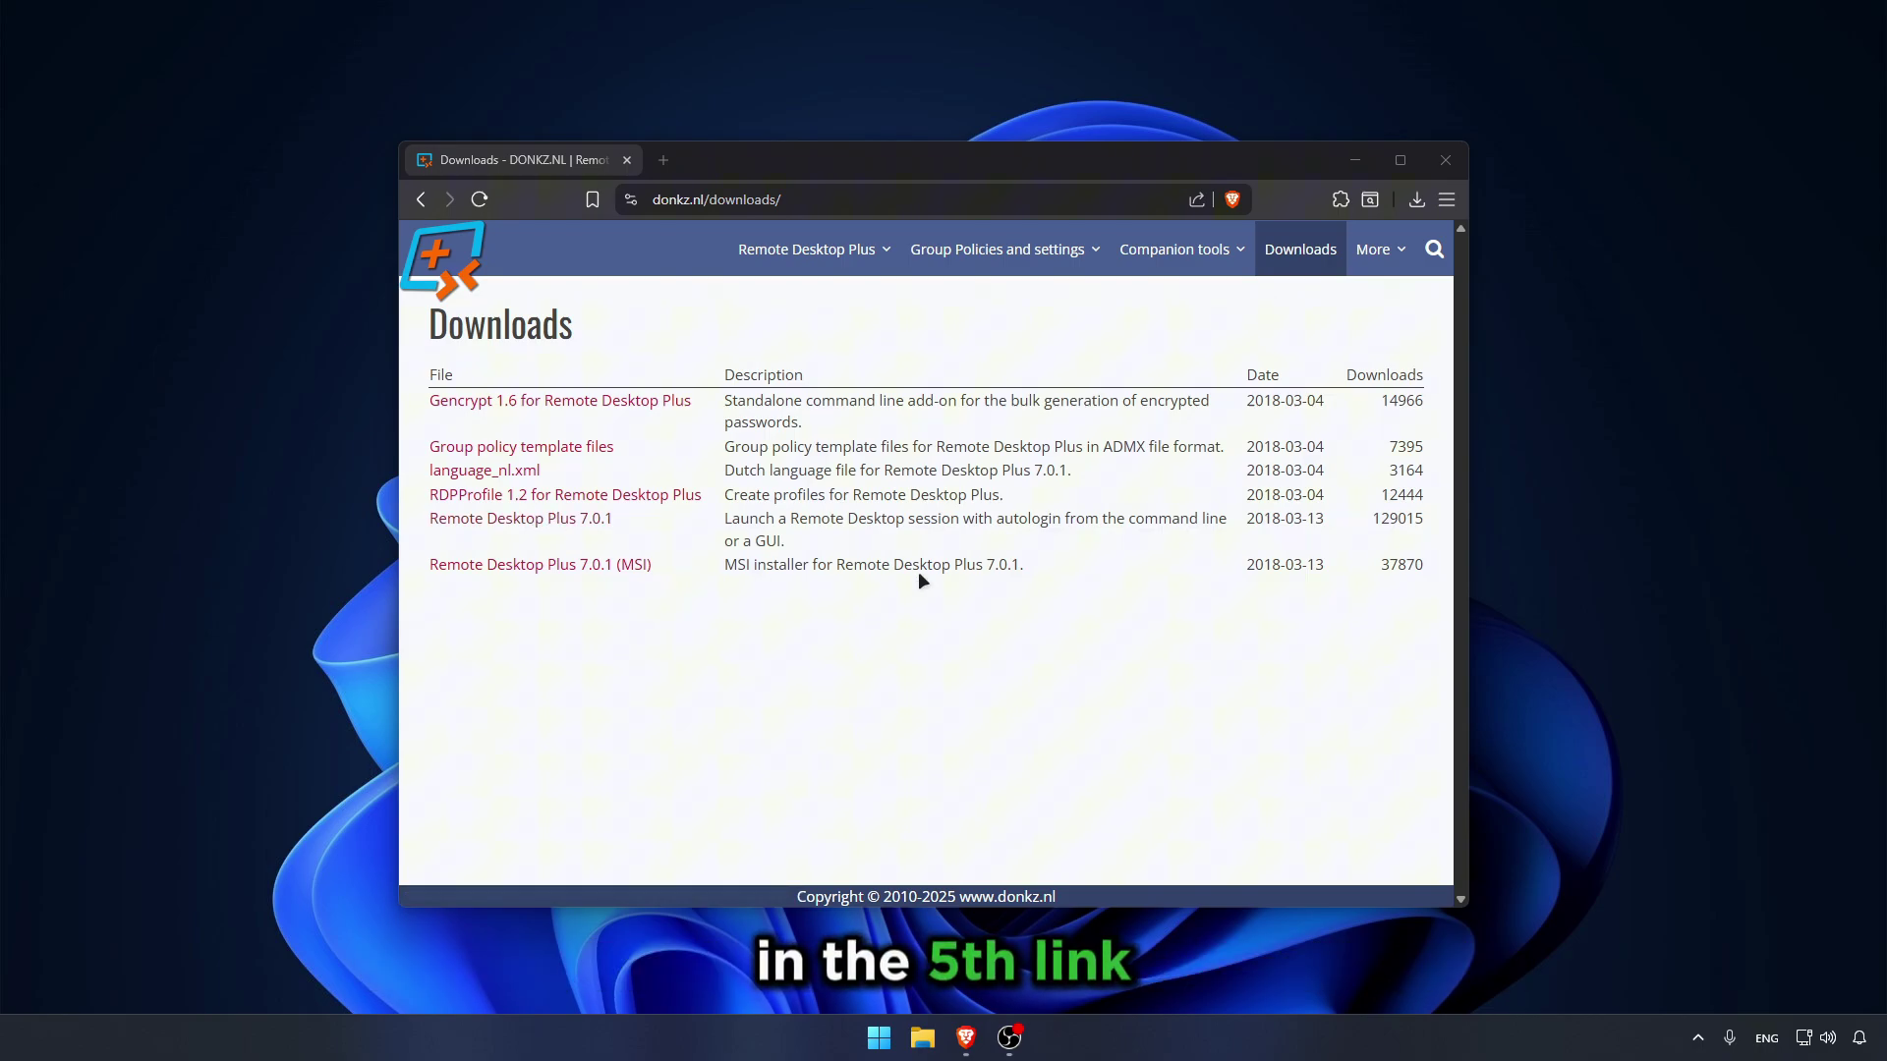
# Step: Download Remote Desktop Plus 7.0.1 to the Desktop as rdp and close Brave
pyautogui.click(516, 530)
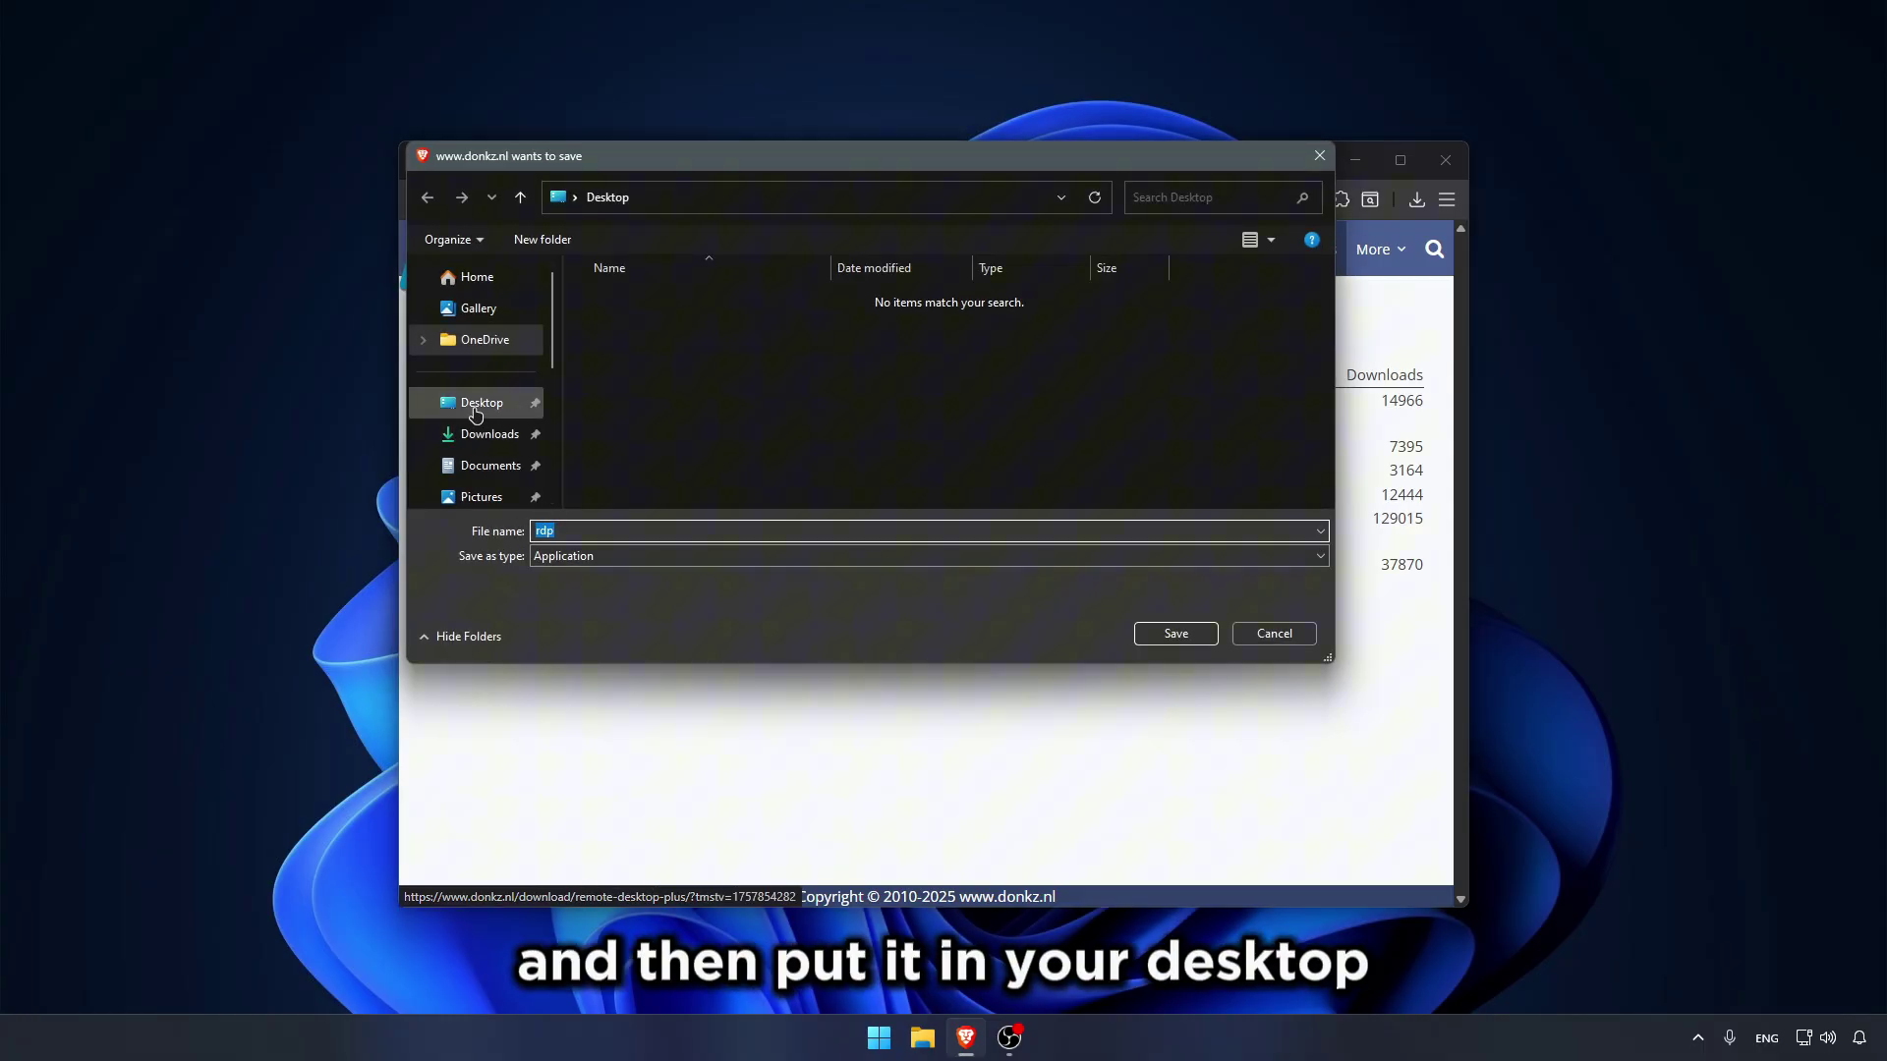
pyautogui.click(475, 405)
pyautogui.click(1184, 634)
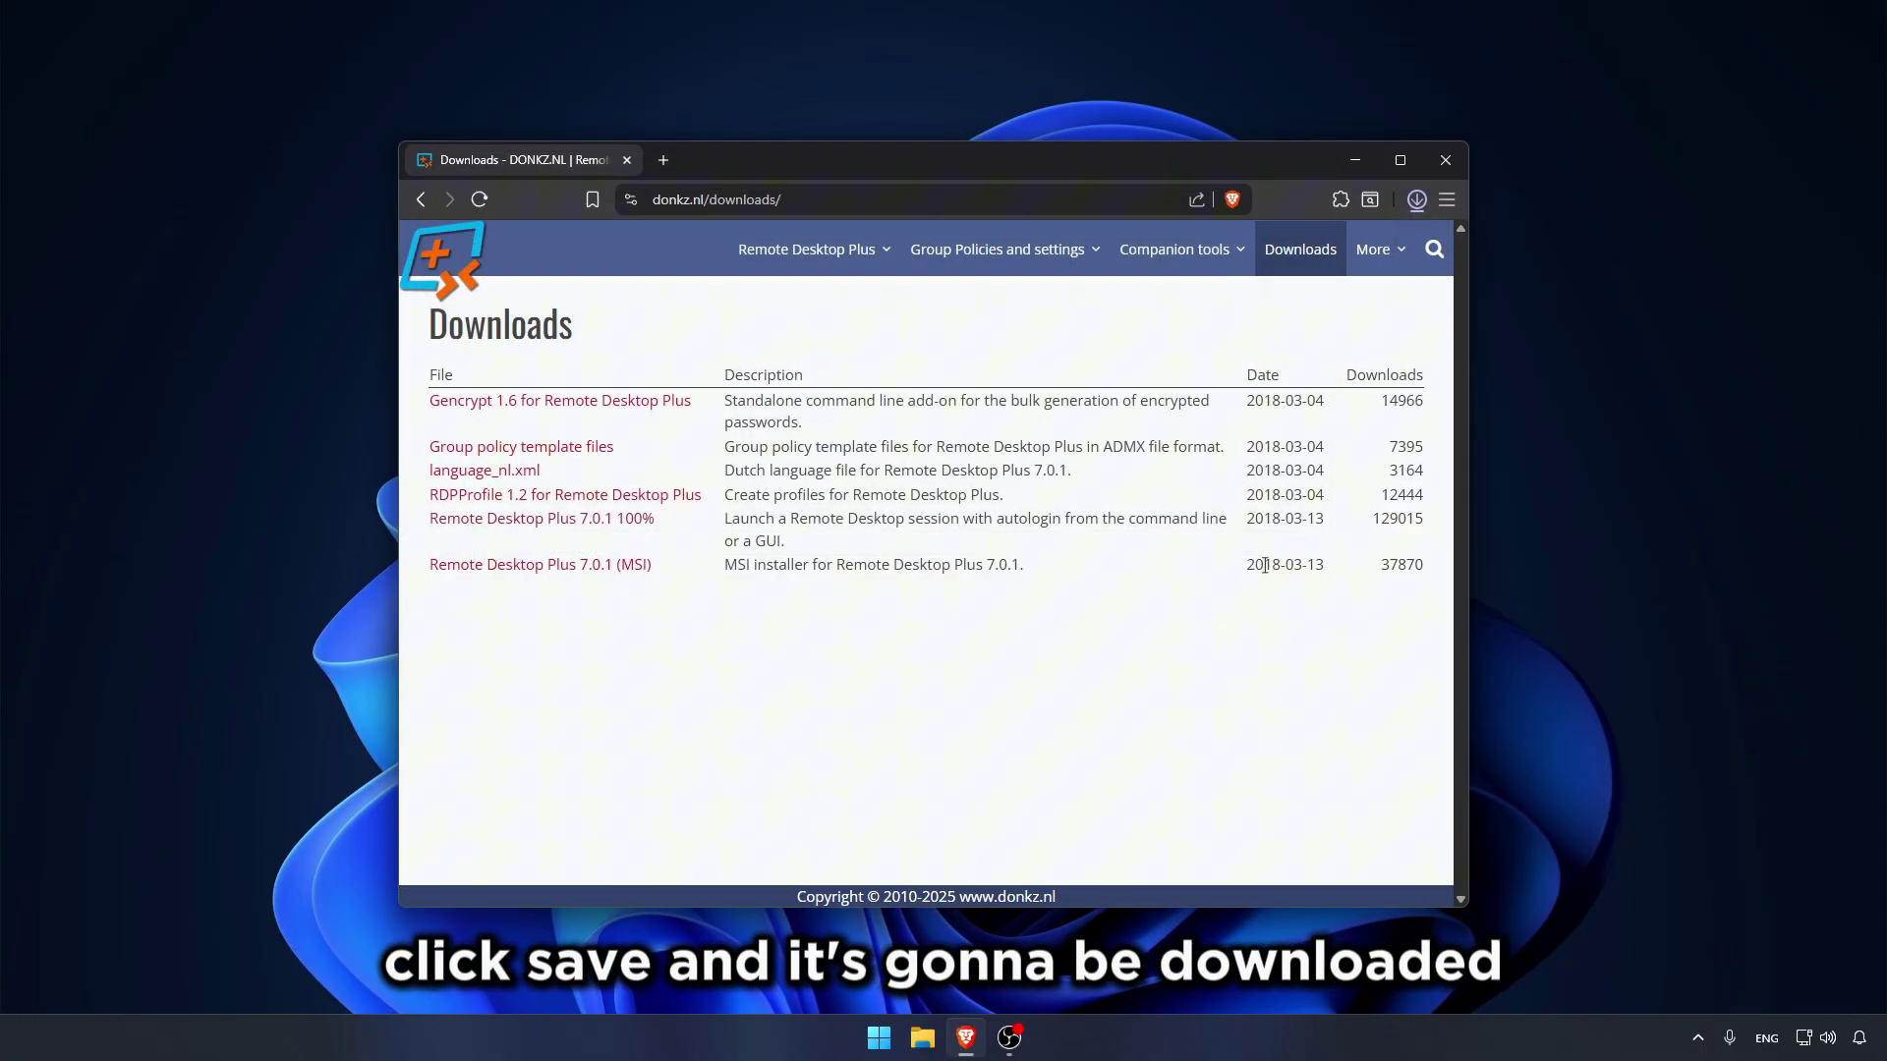
pyautogui.click(1446, 161)
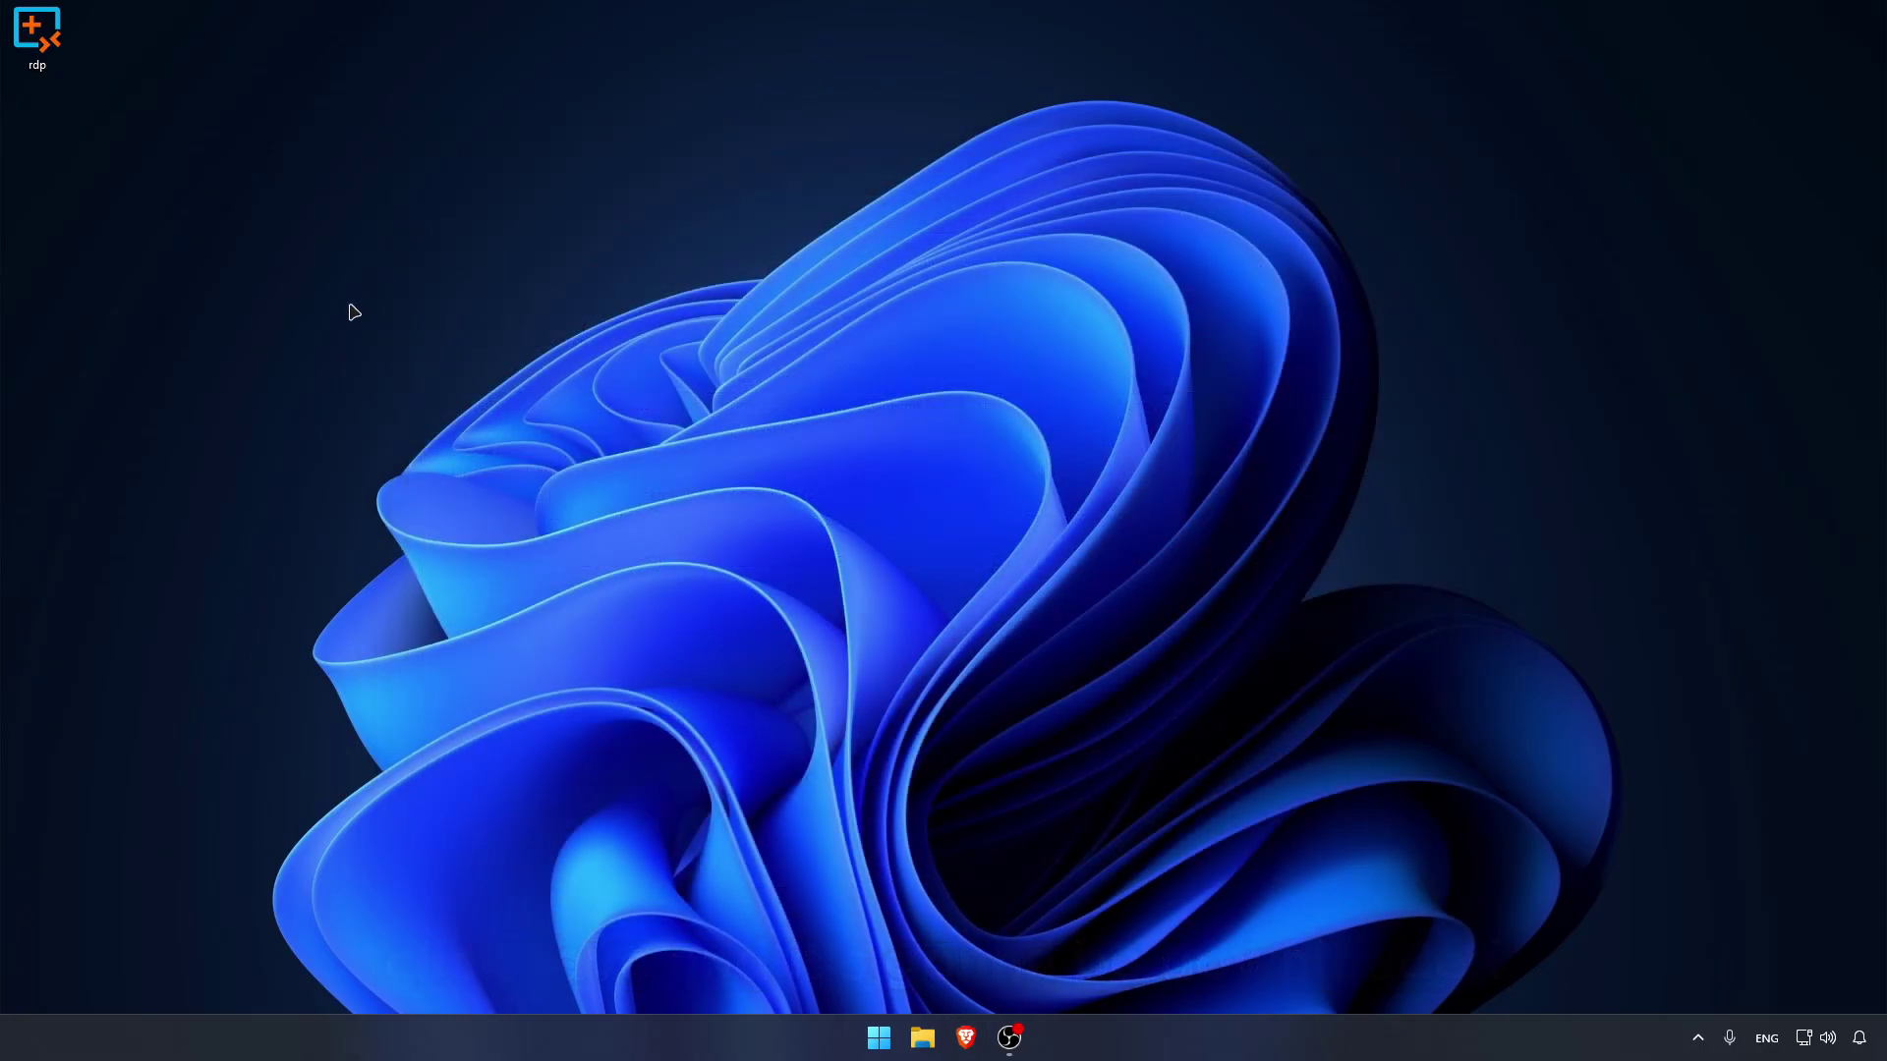
# Step: Launch Remote Desktop Plus and add profile test with user name test and its password
pyautogui.doubleClick(39, 43)
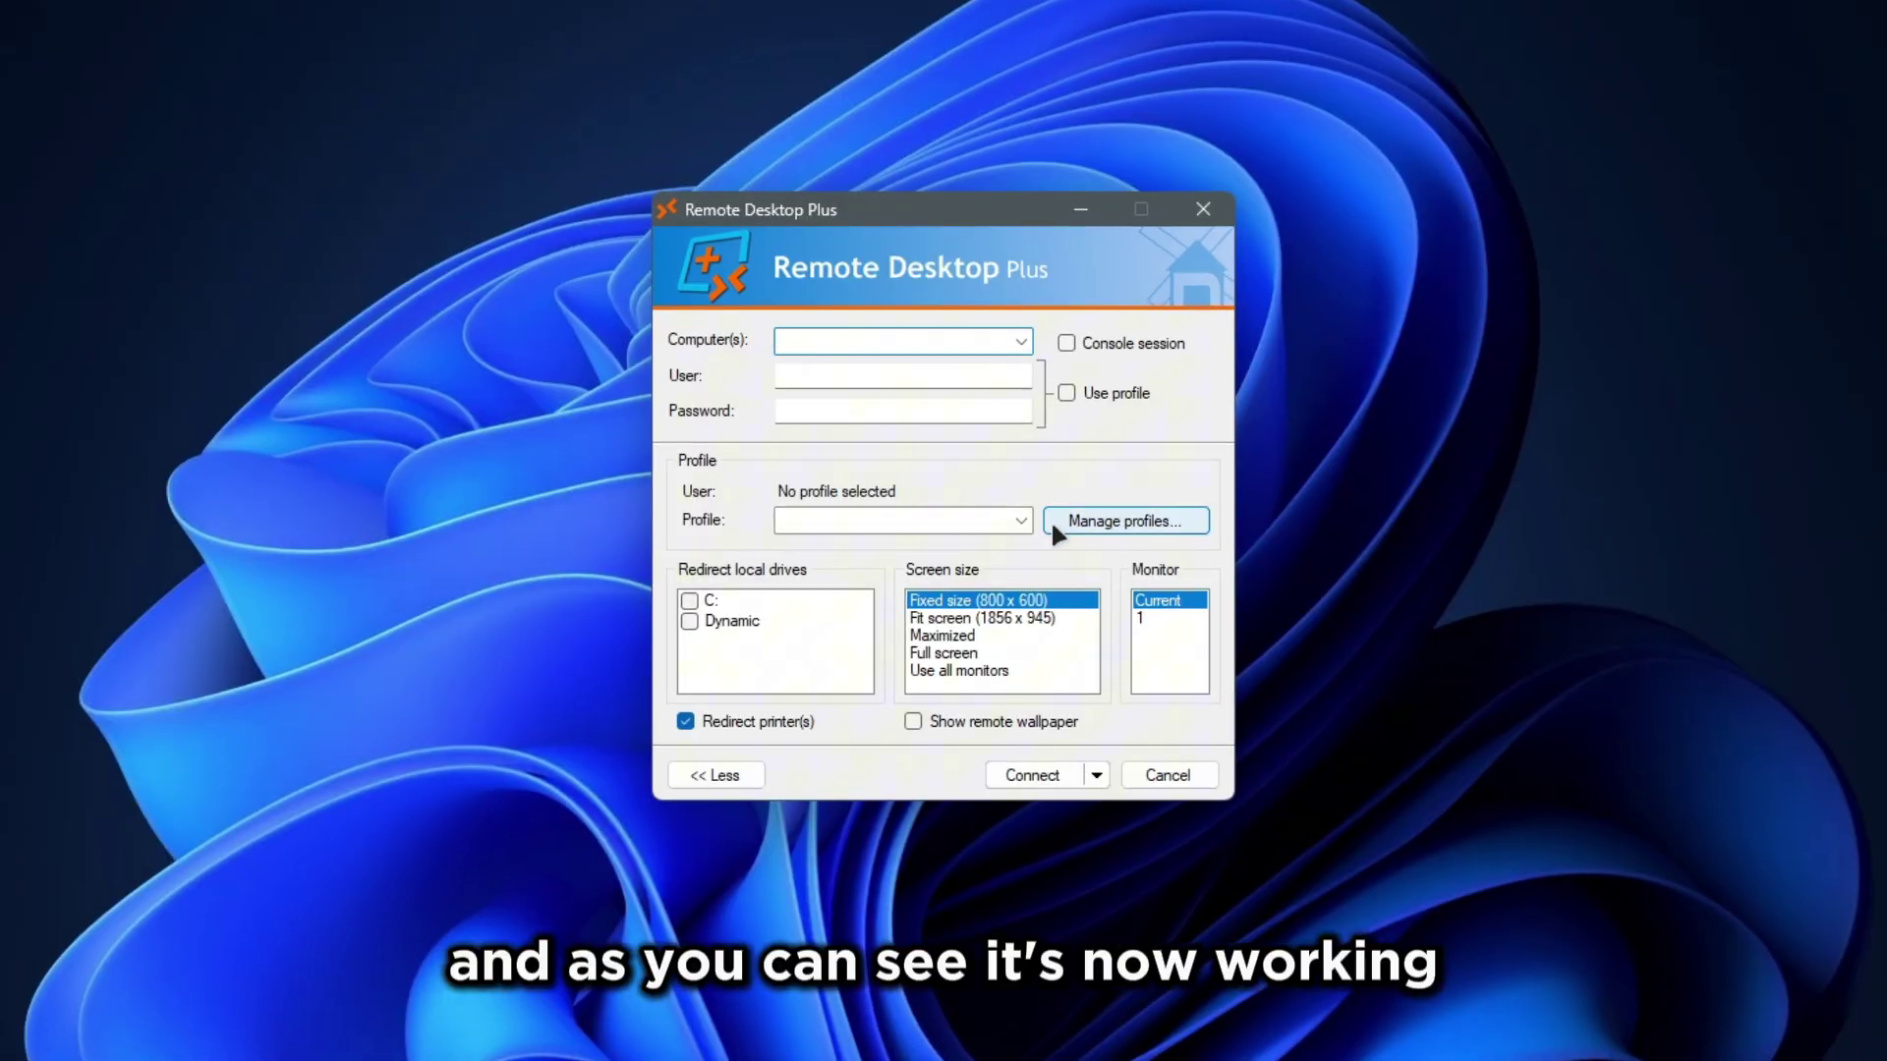
pyautogui.click(1125, 517)
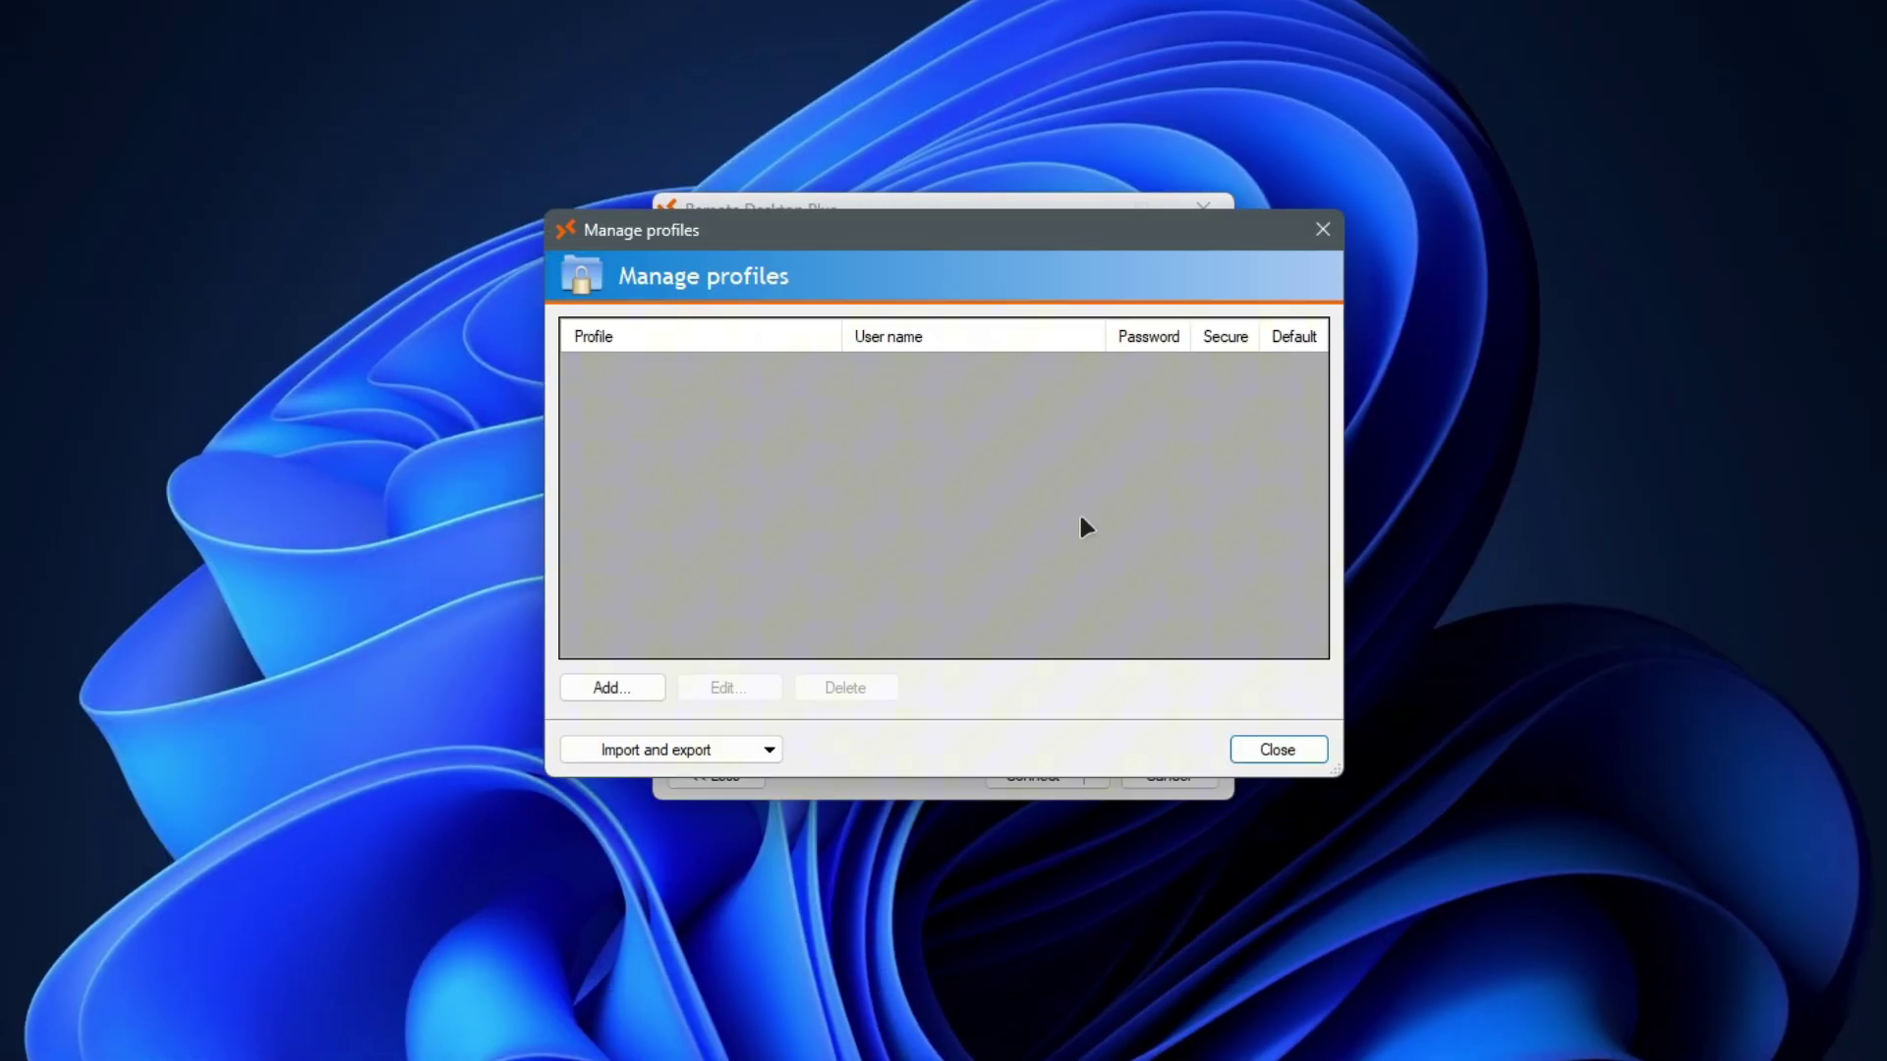
pyautogui.click(612, 687)
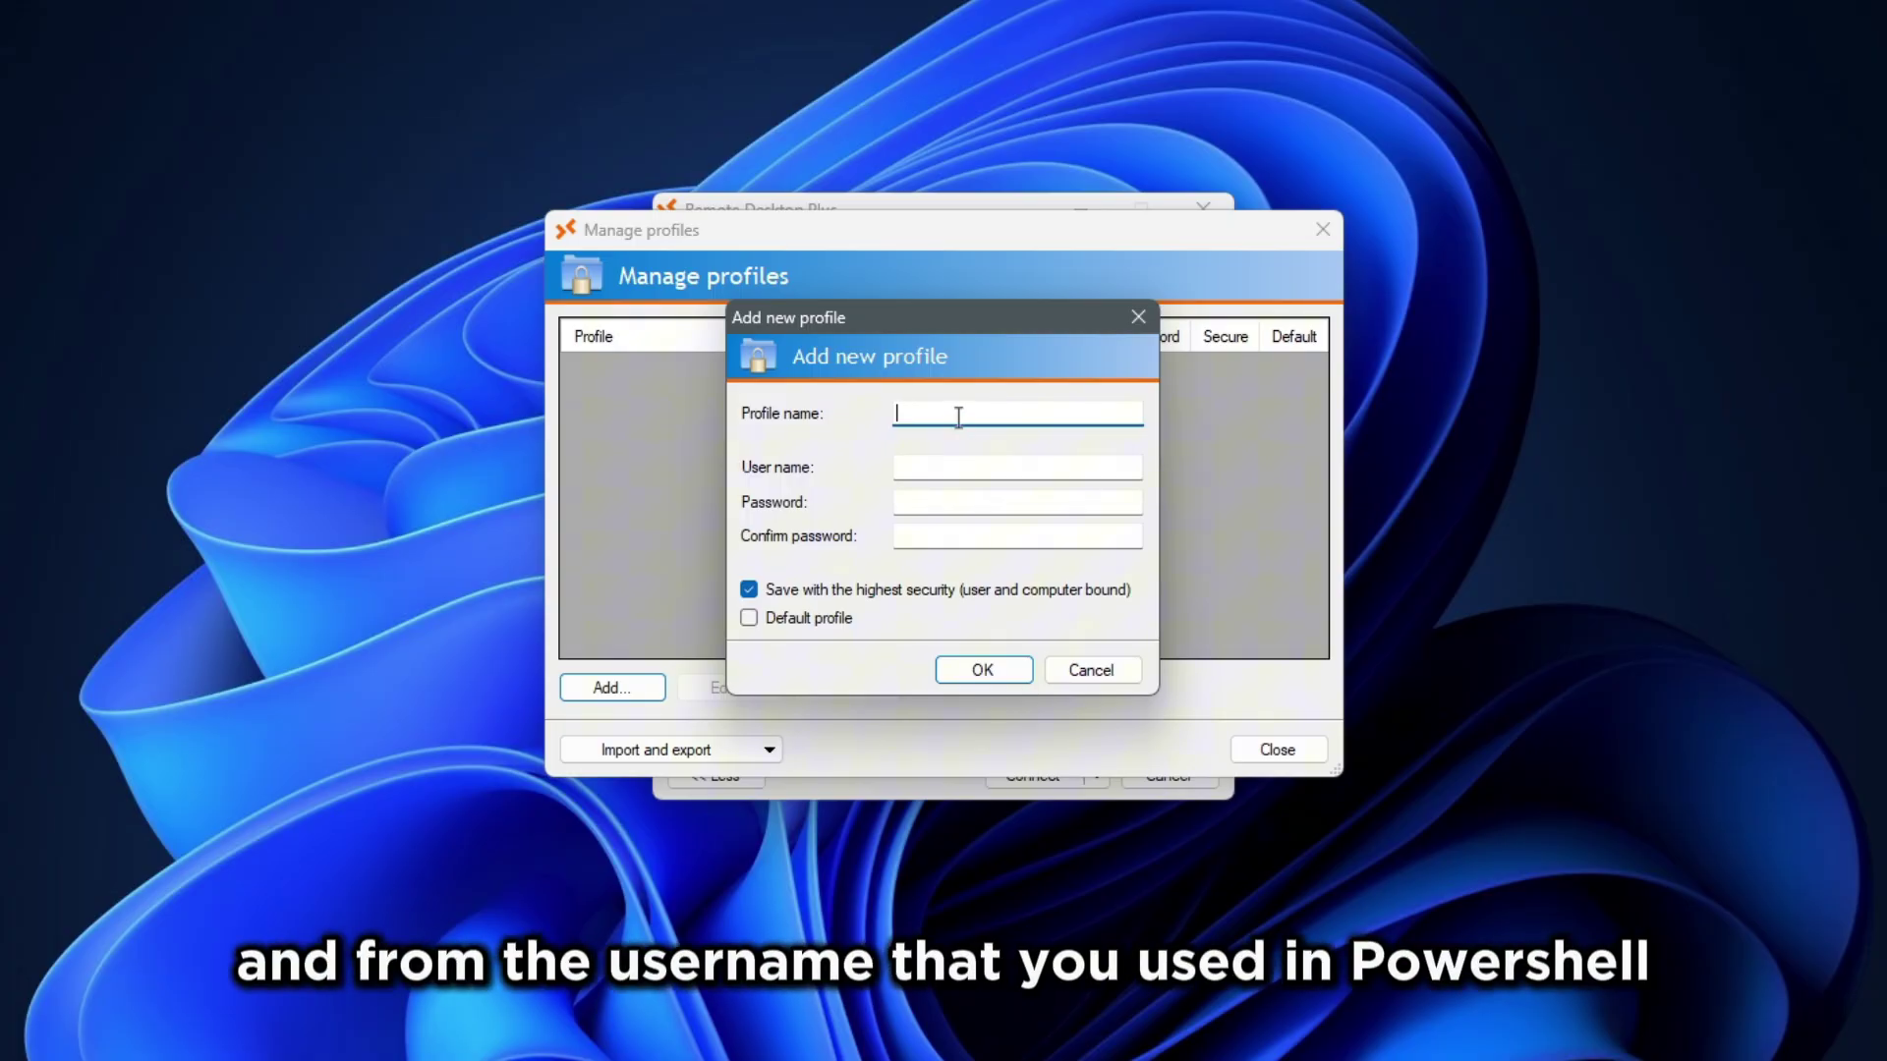
pyautogui.write('test')
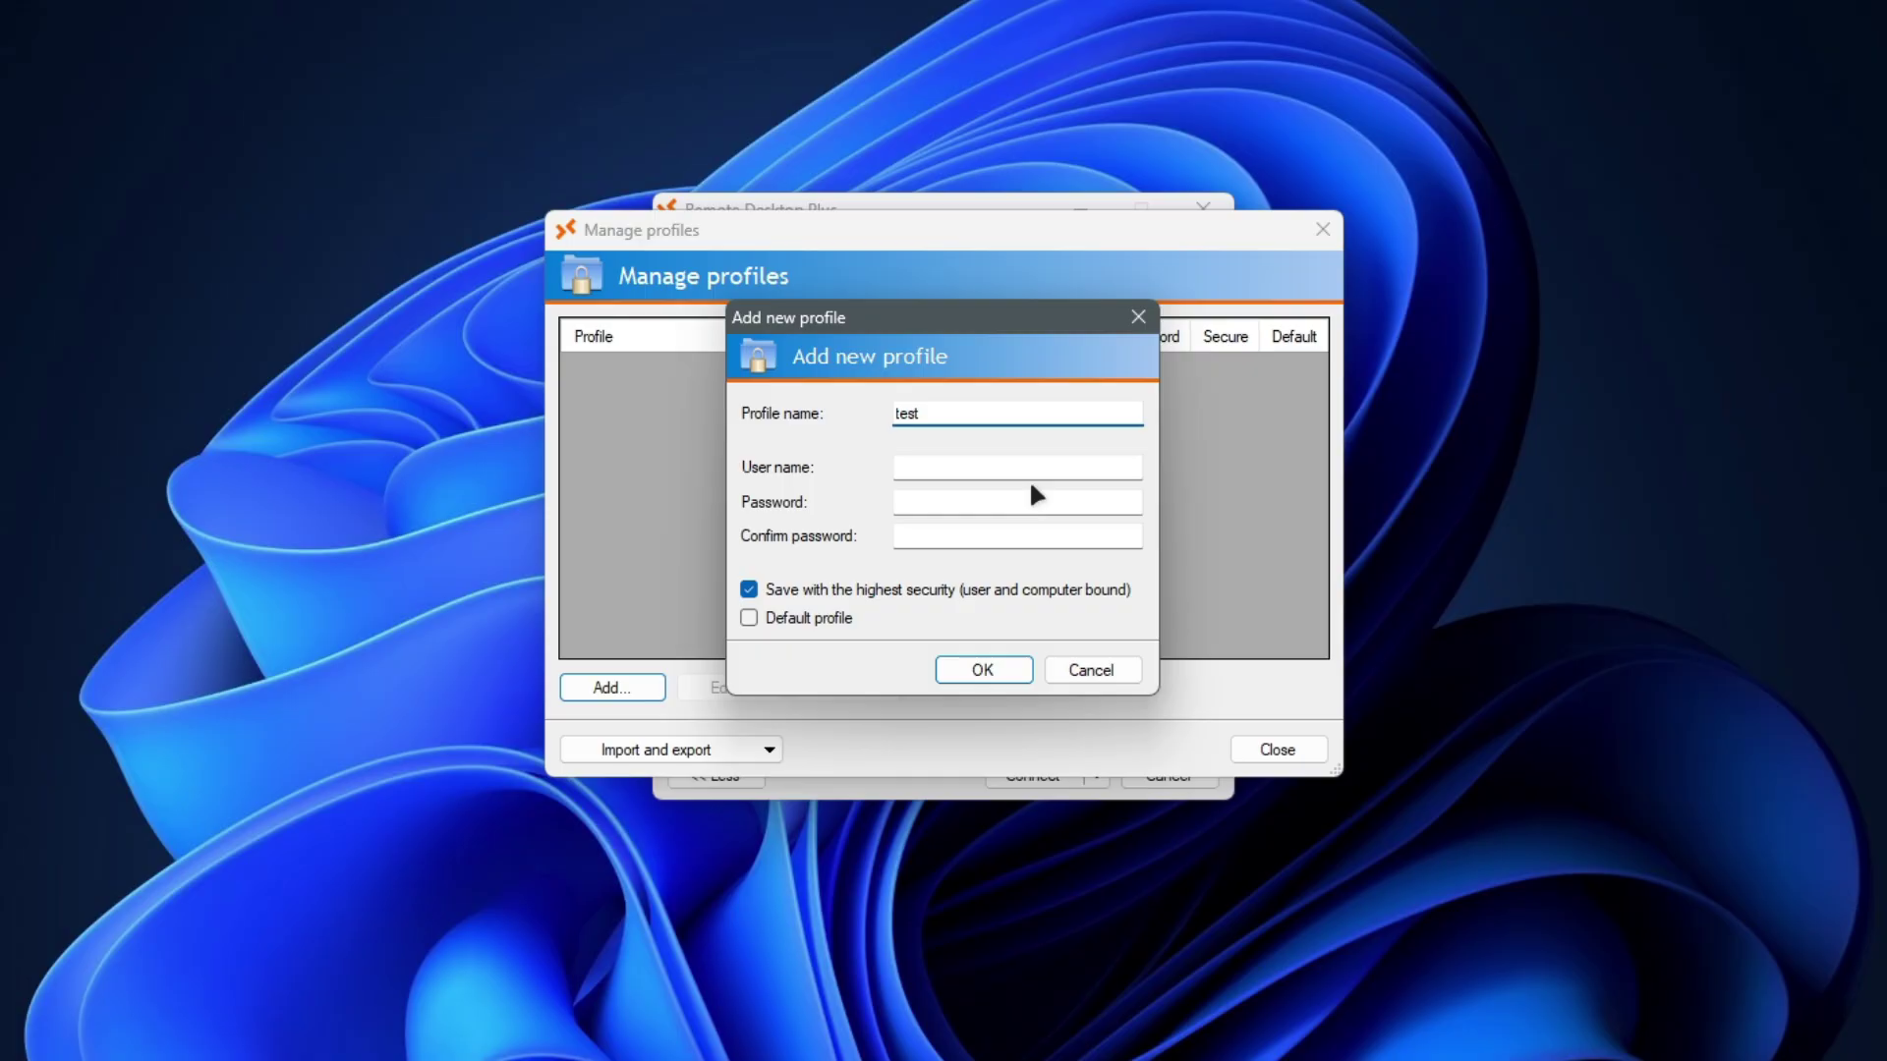
pyautogui.click(1015, 465)
pyautogui.write('test')
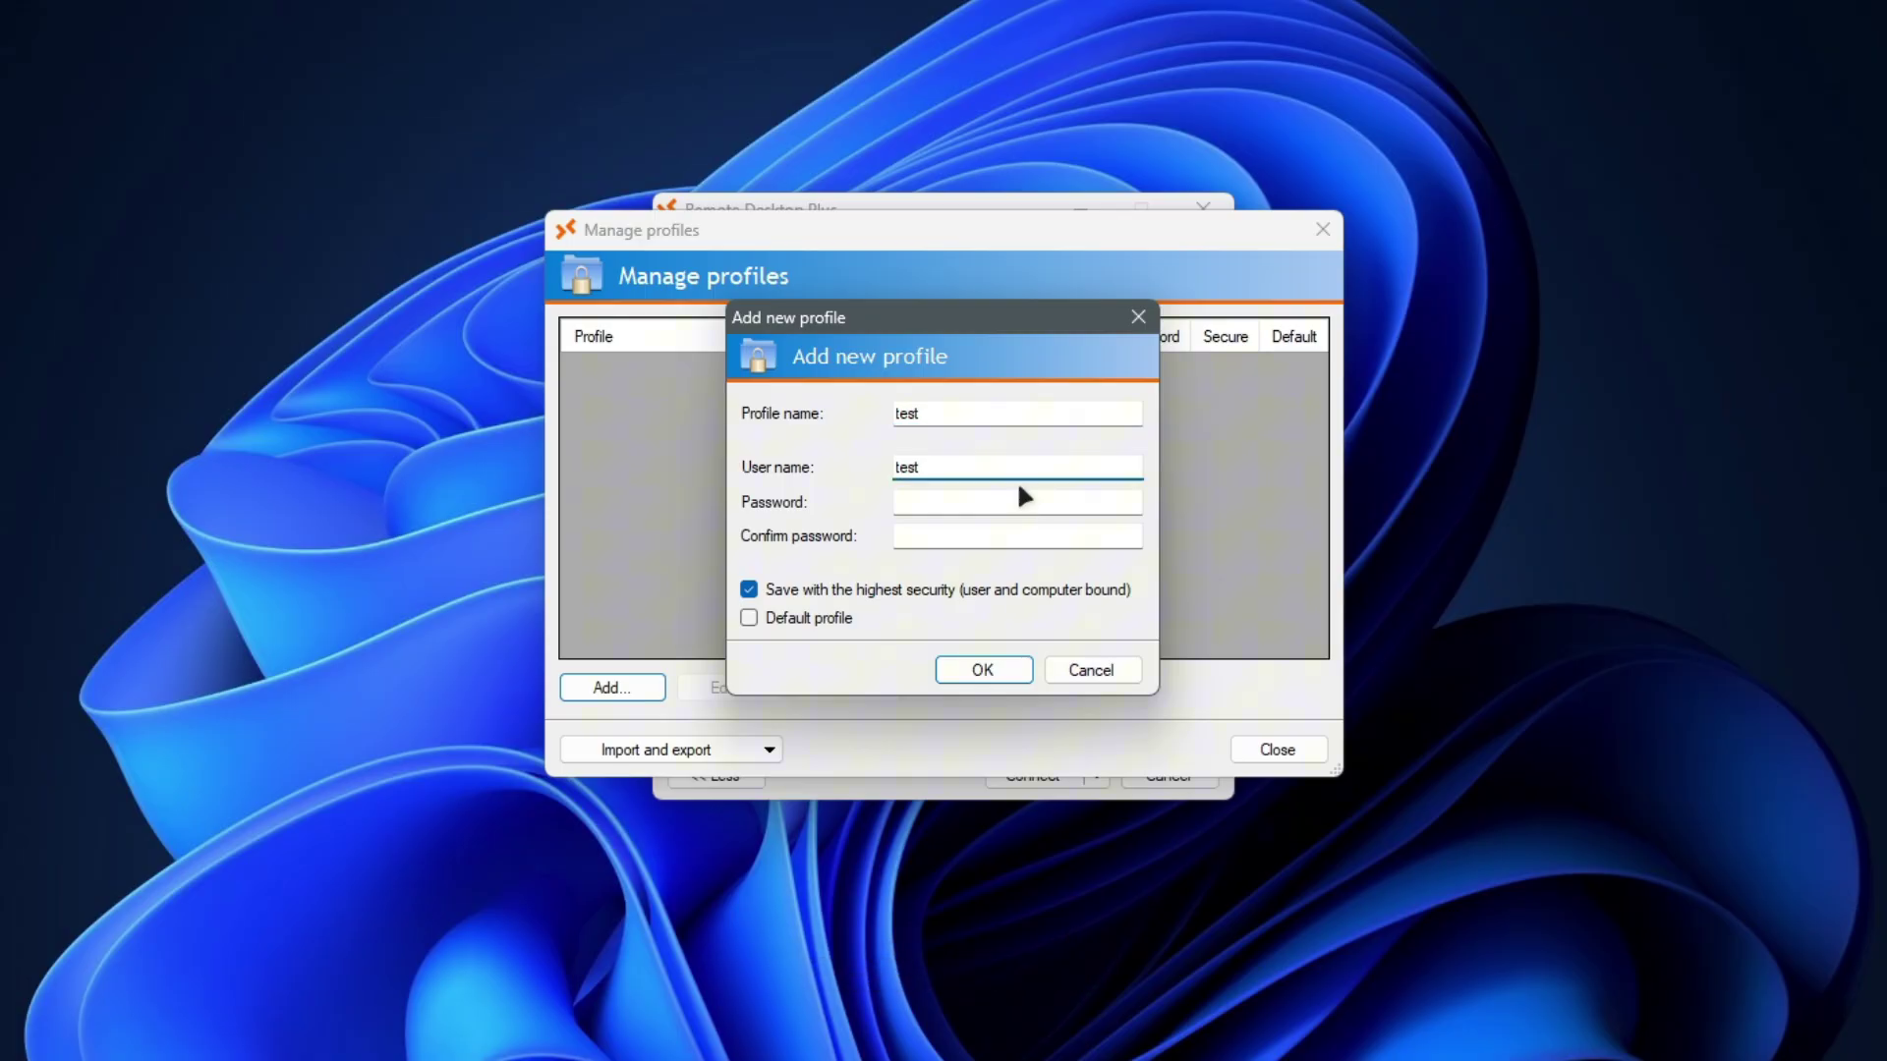
pyautogui.click(969, 507)
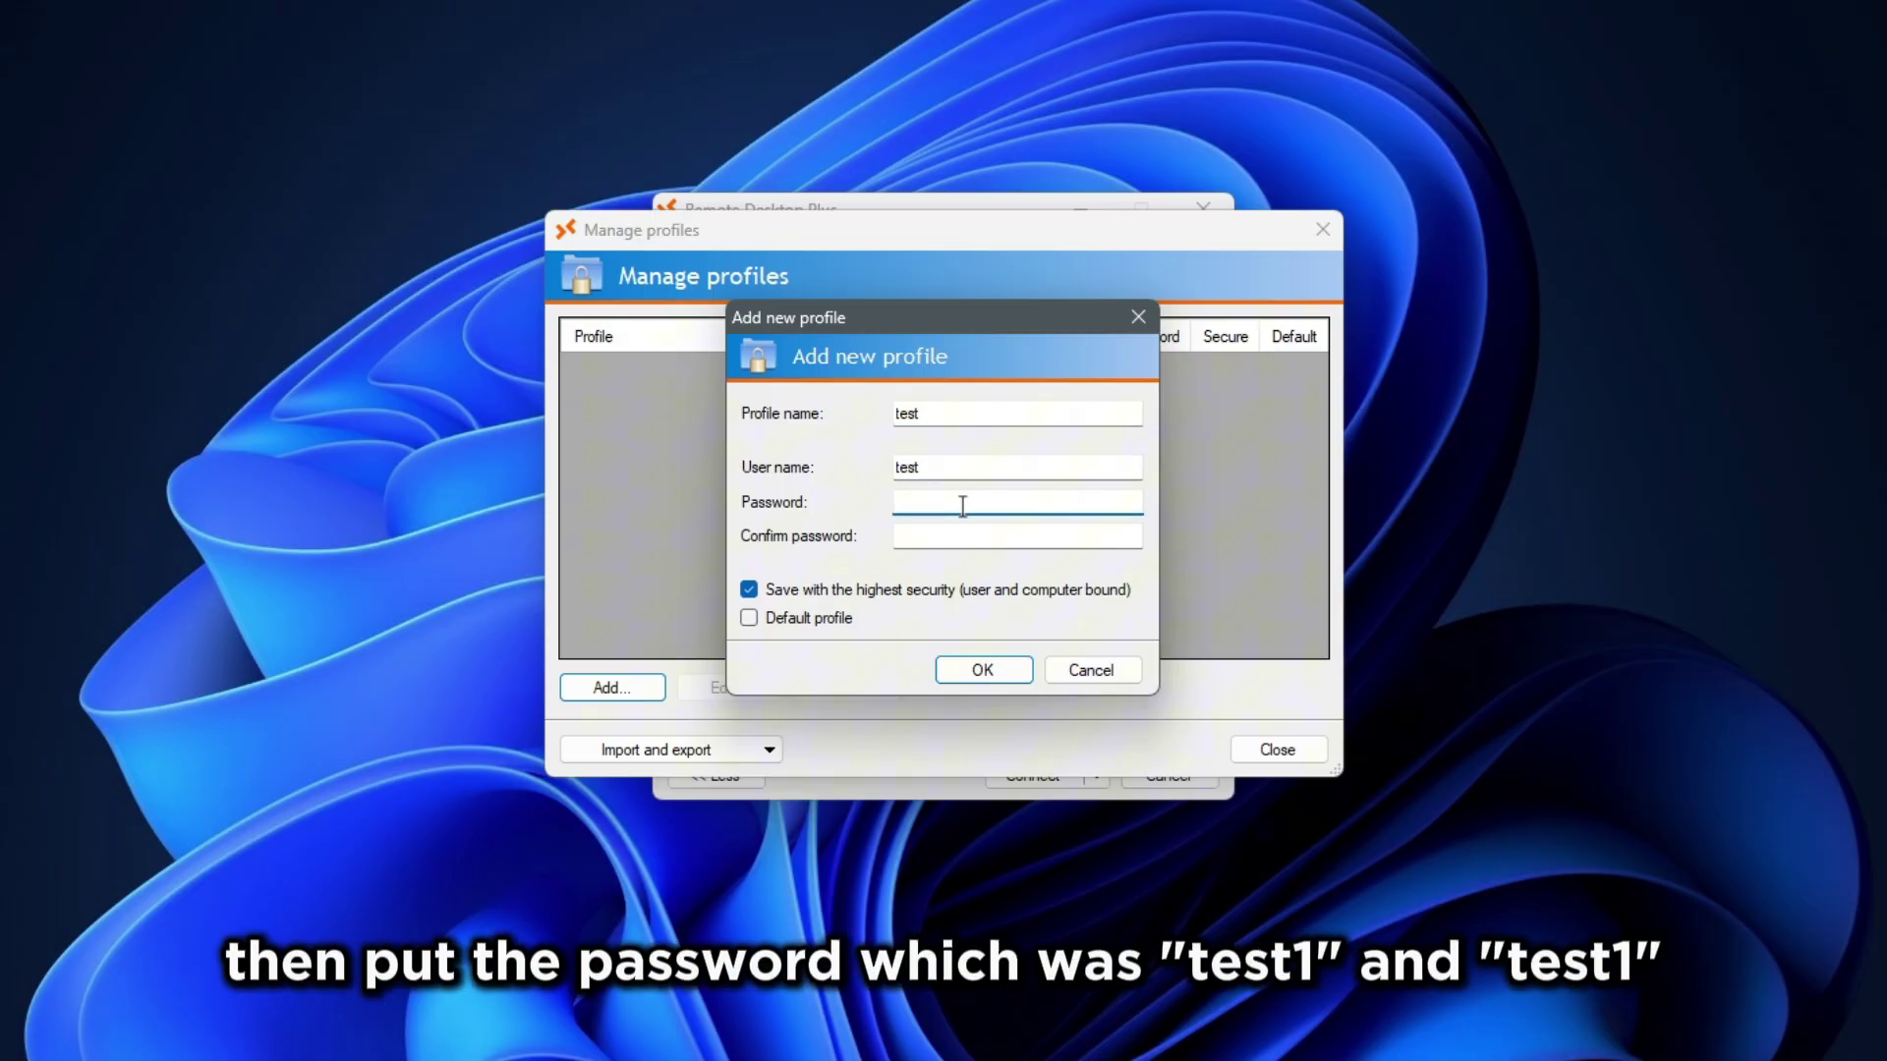
pyautogui.write('te')
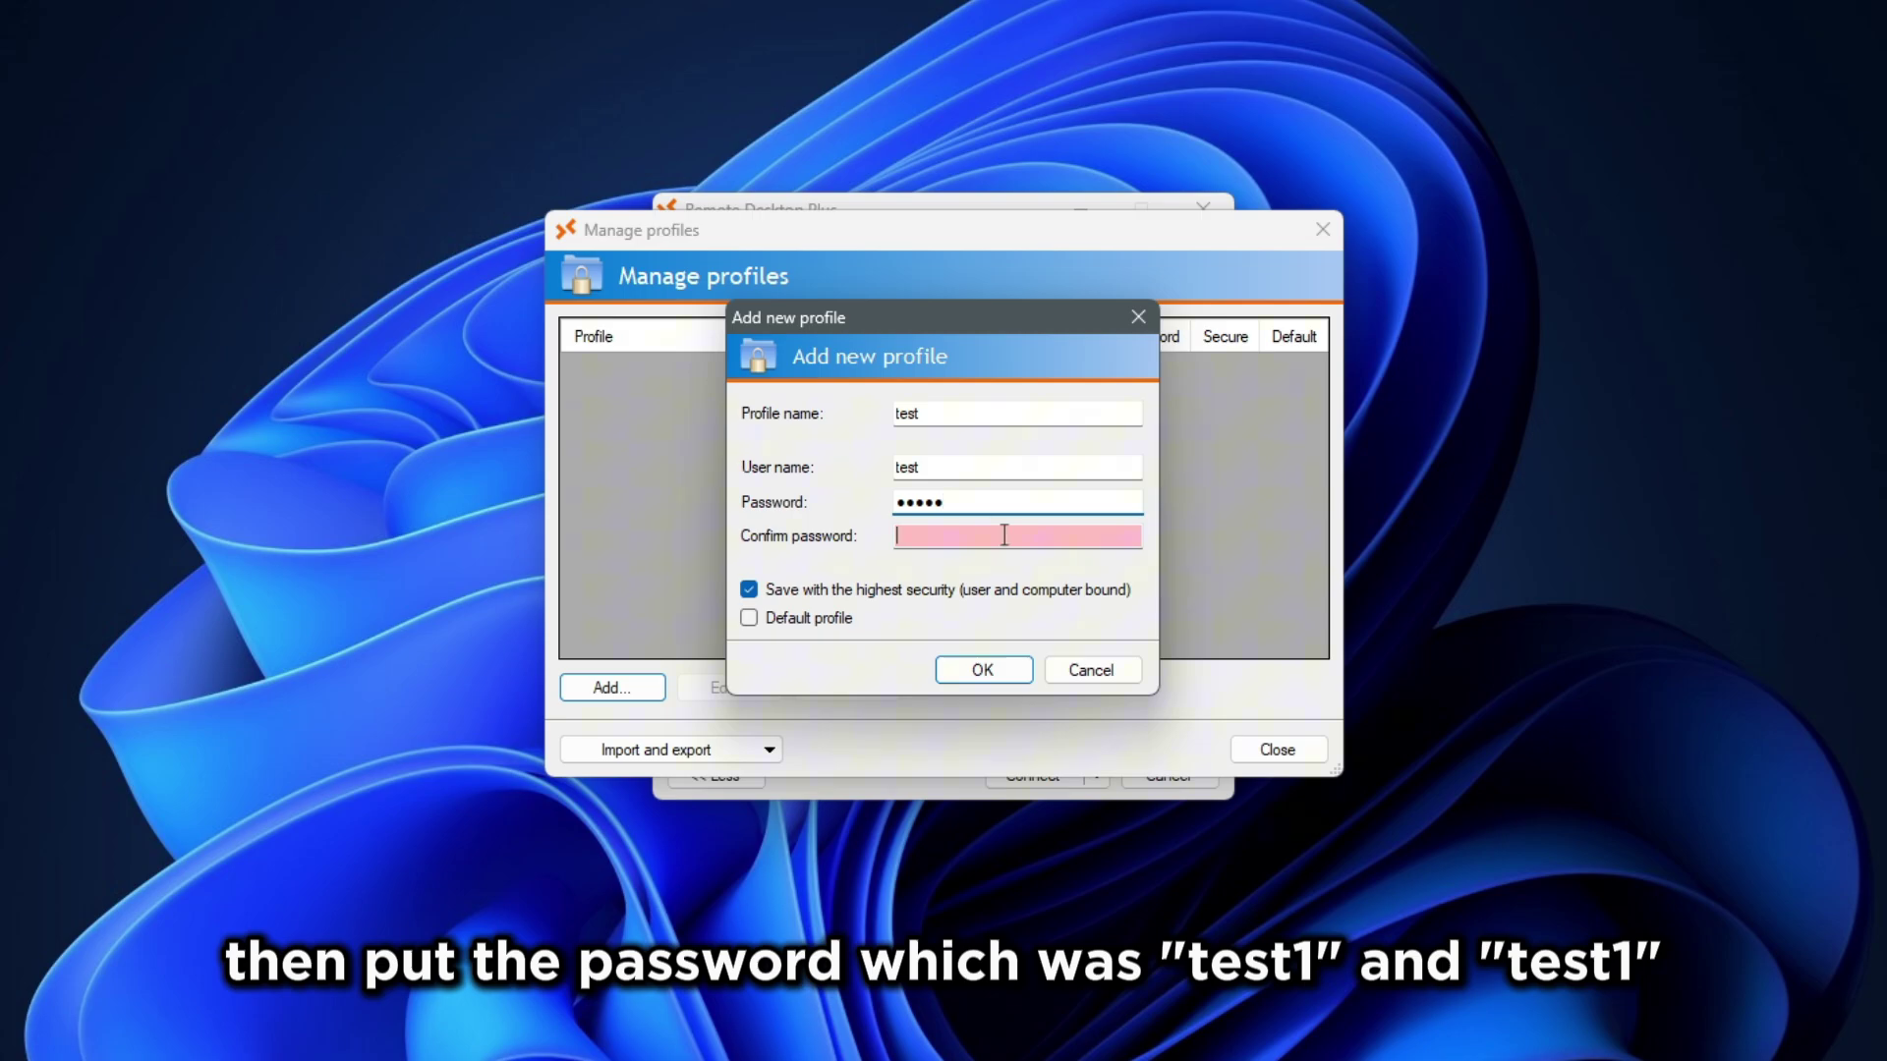
pyautogui.write('te1')
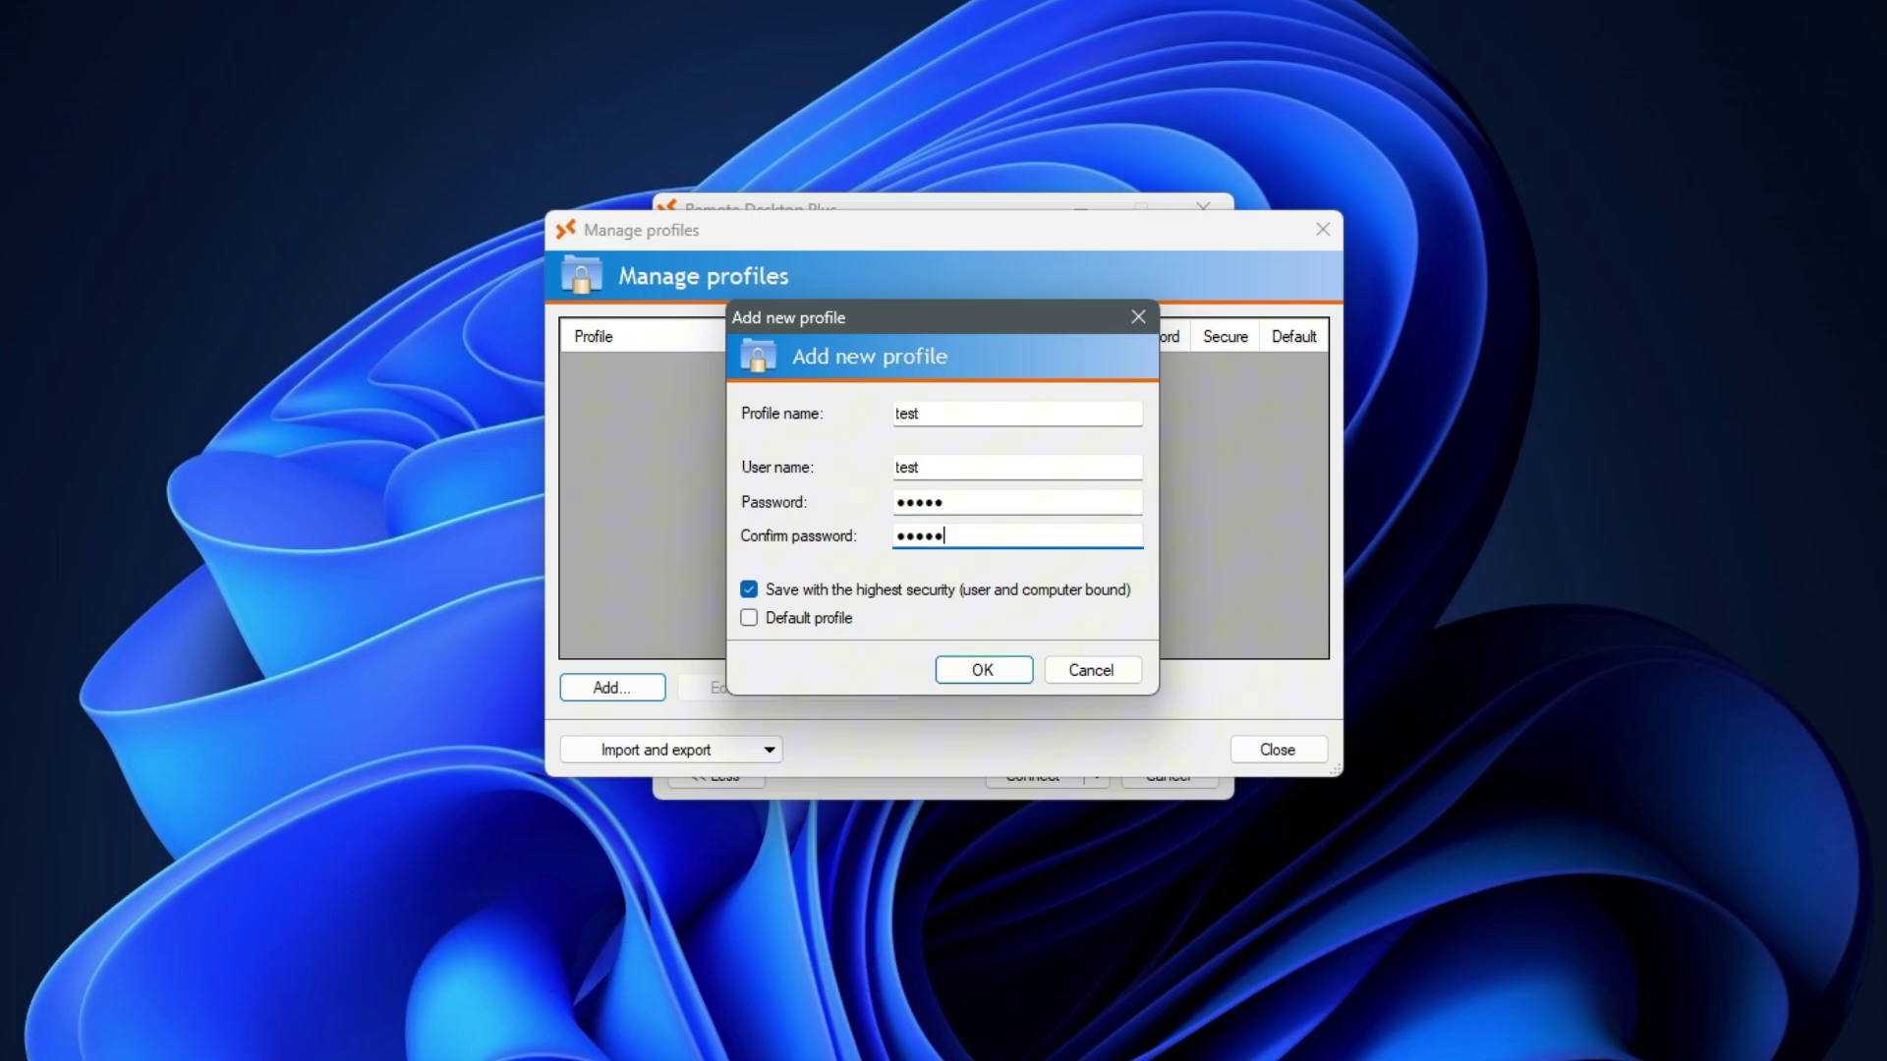
pyautogui.click(1013, 666)
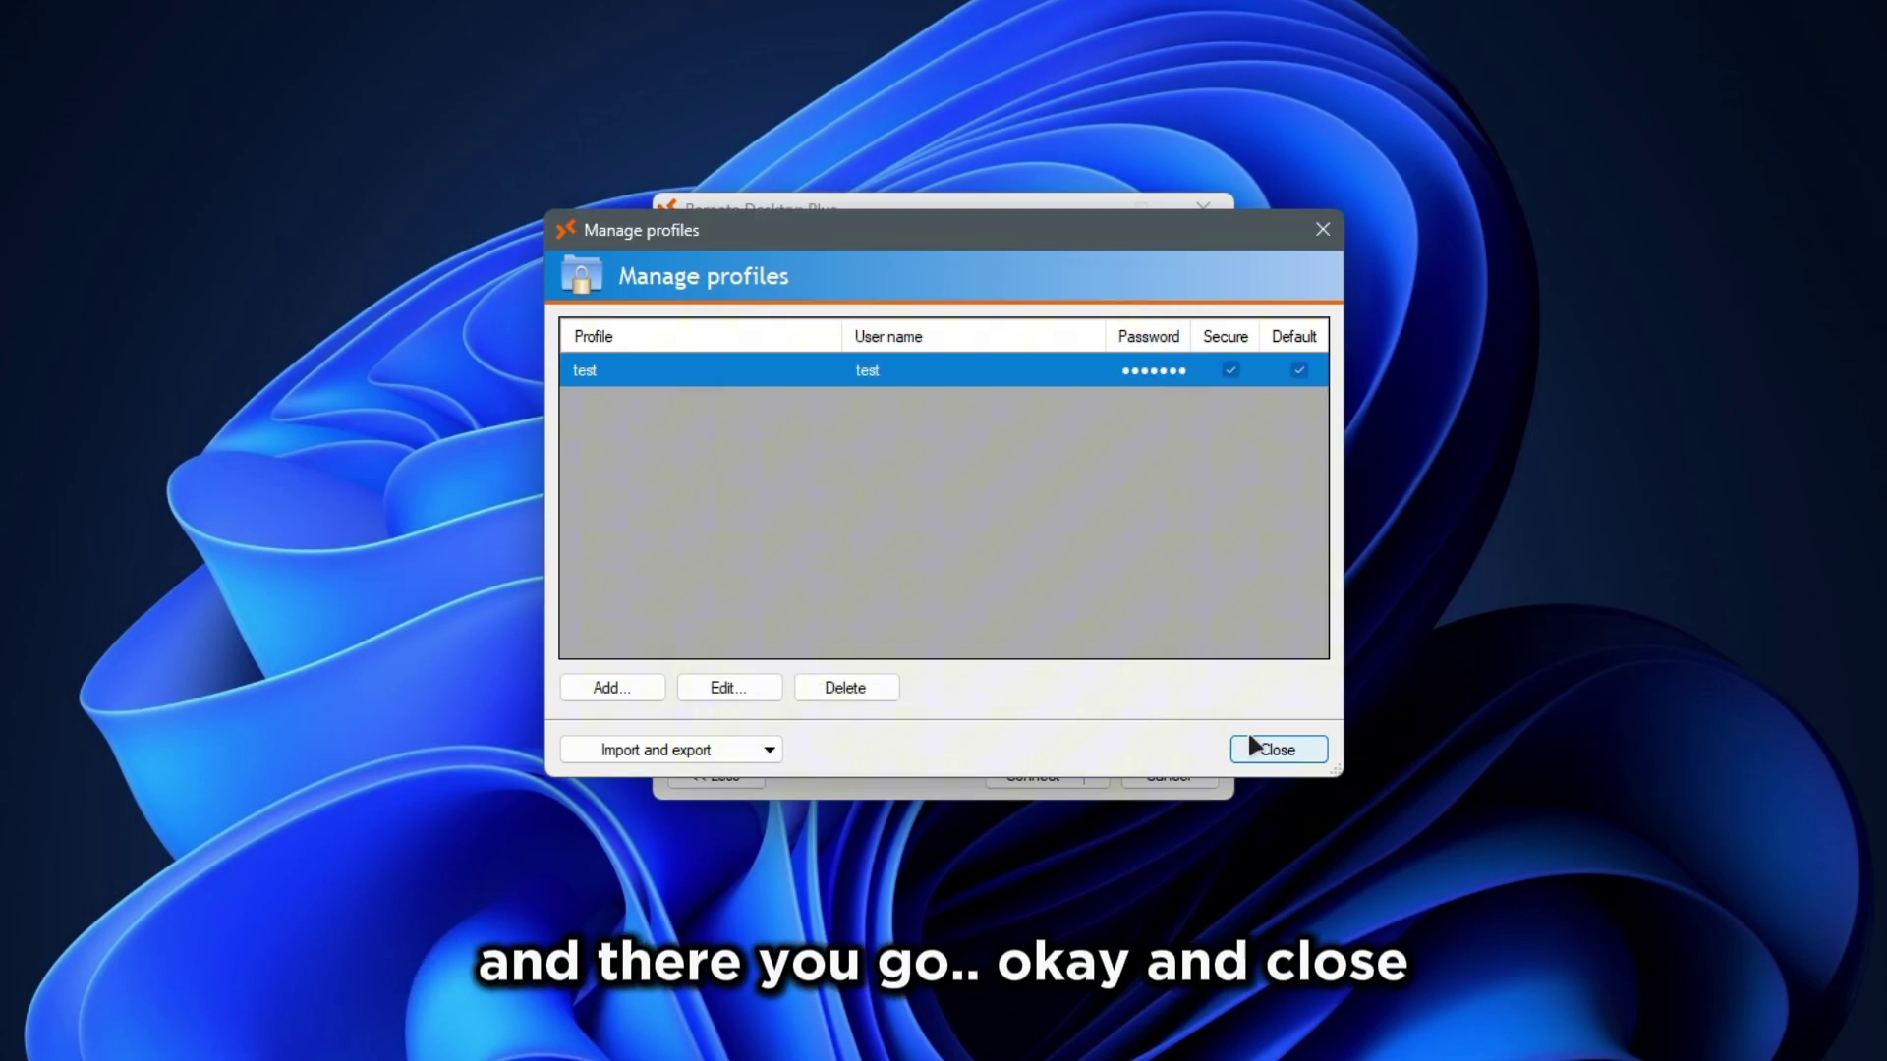
pyautogui.click(1268, 749)
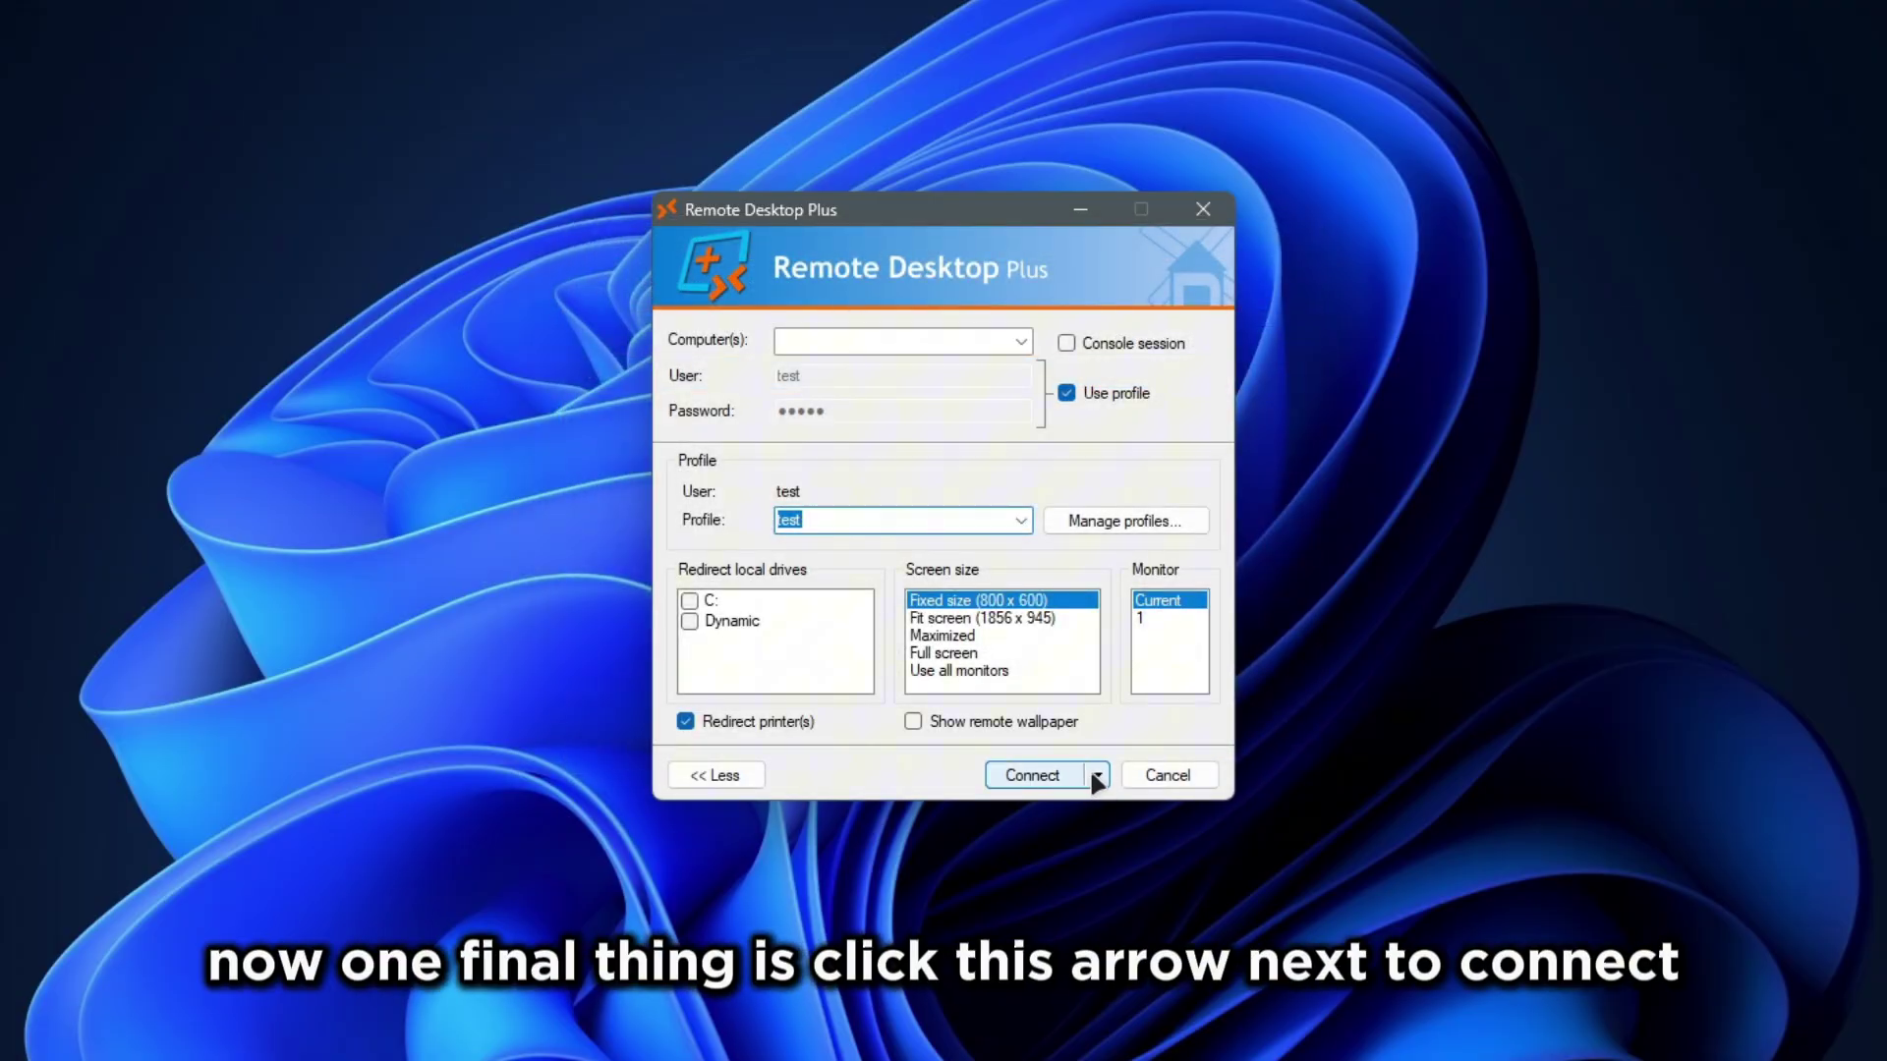
# Step: Add favorite test with pasted RDP parameters, replacing the USERNAME placeholders with test
pyautogui.click(1096, 776)
pyautogui.click(1119, 843)
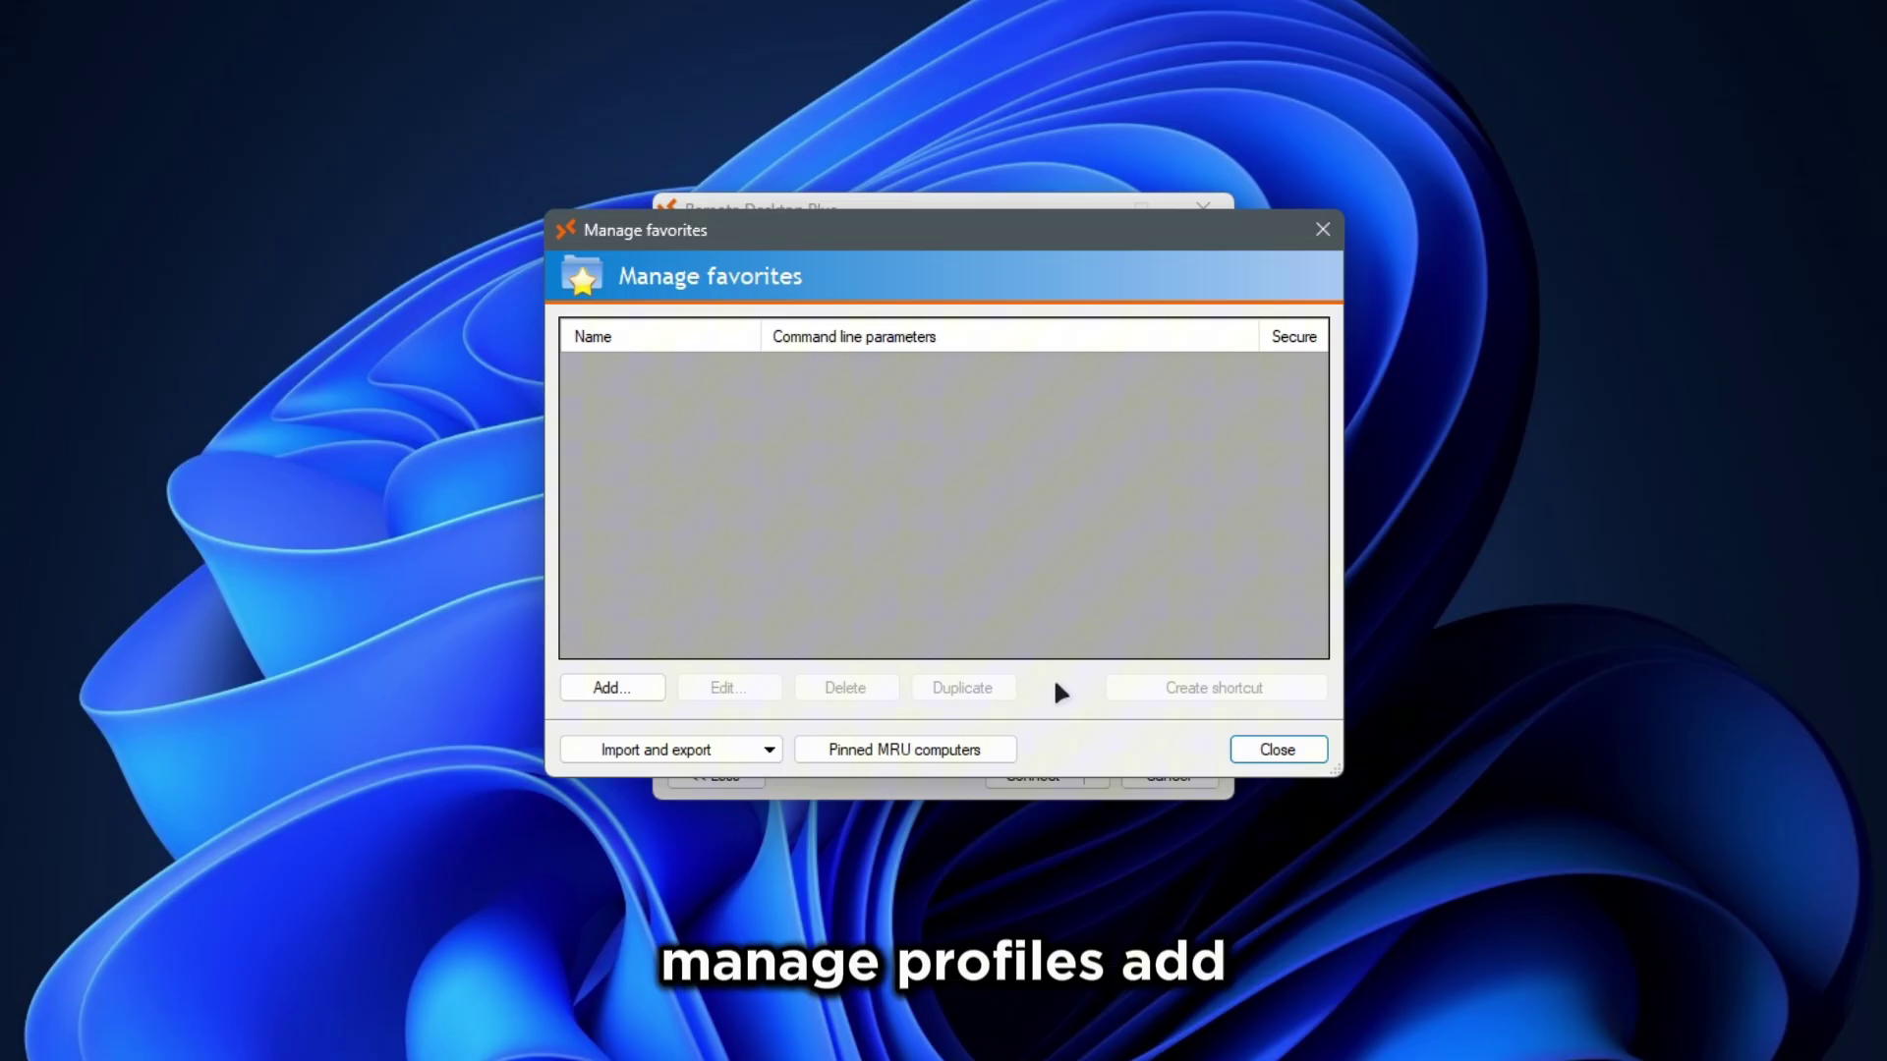
pyautogui.click(629, 688)
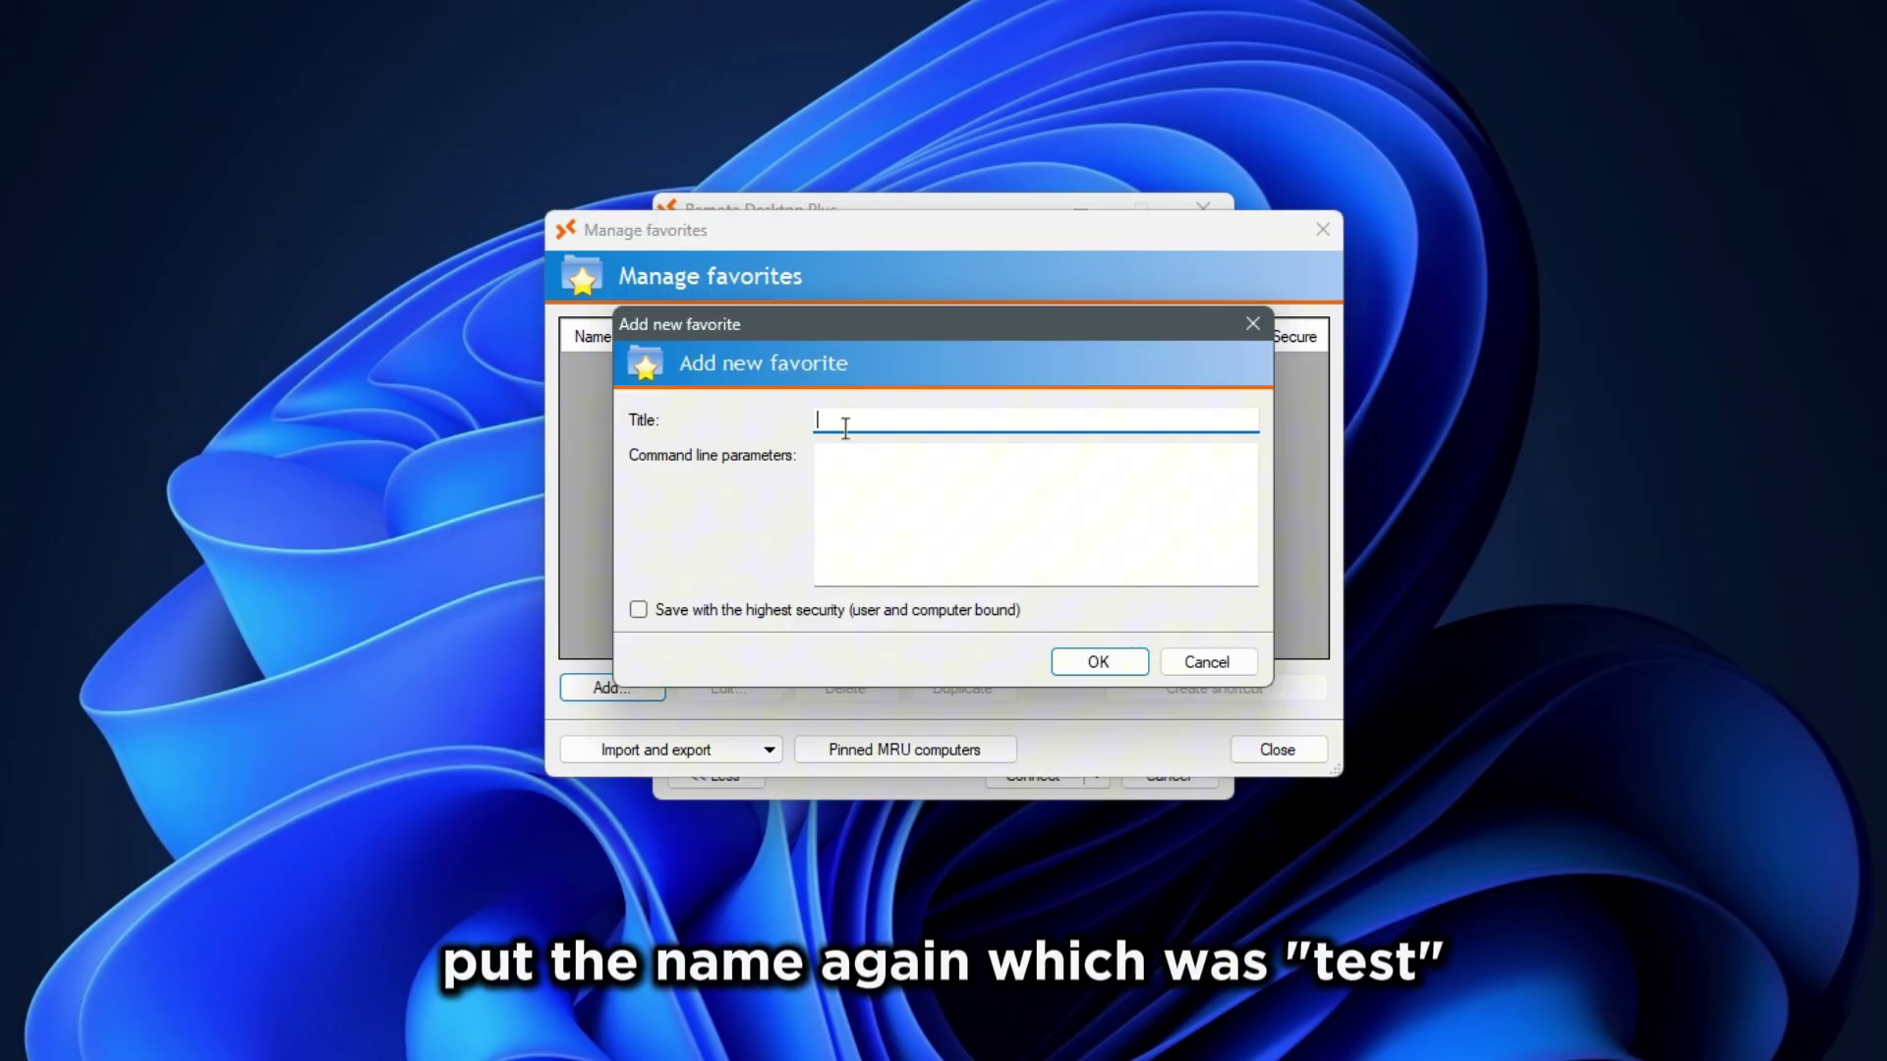
pyautogui.write('test')
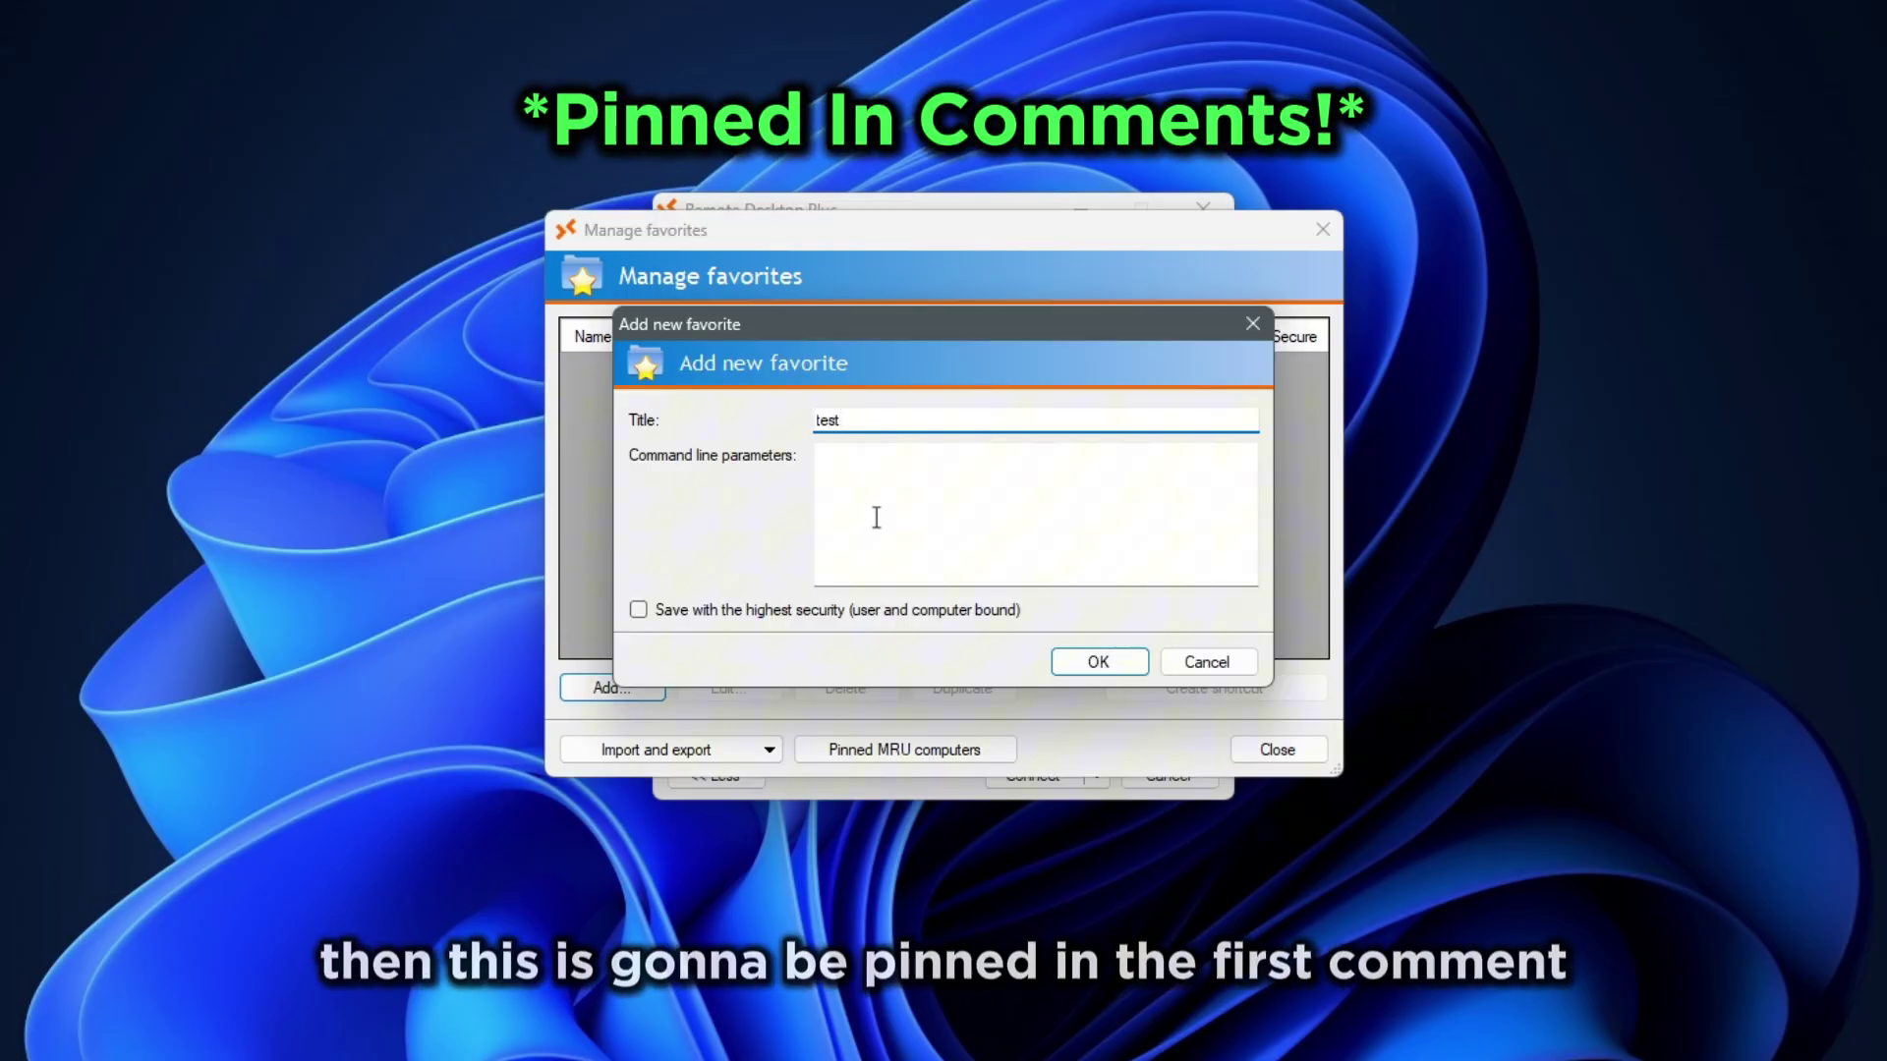
pyautogui.click(872, 476)
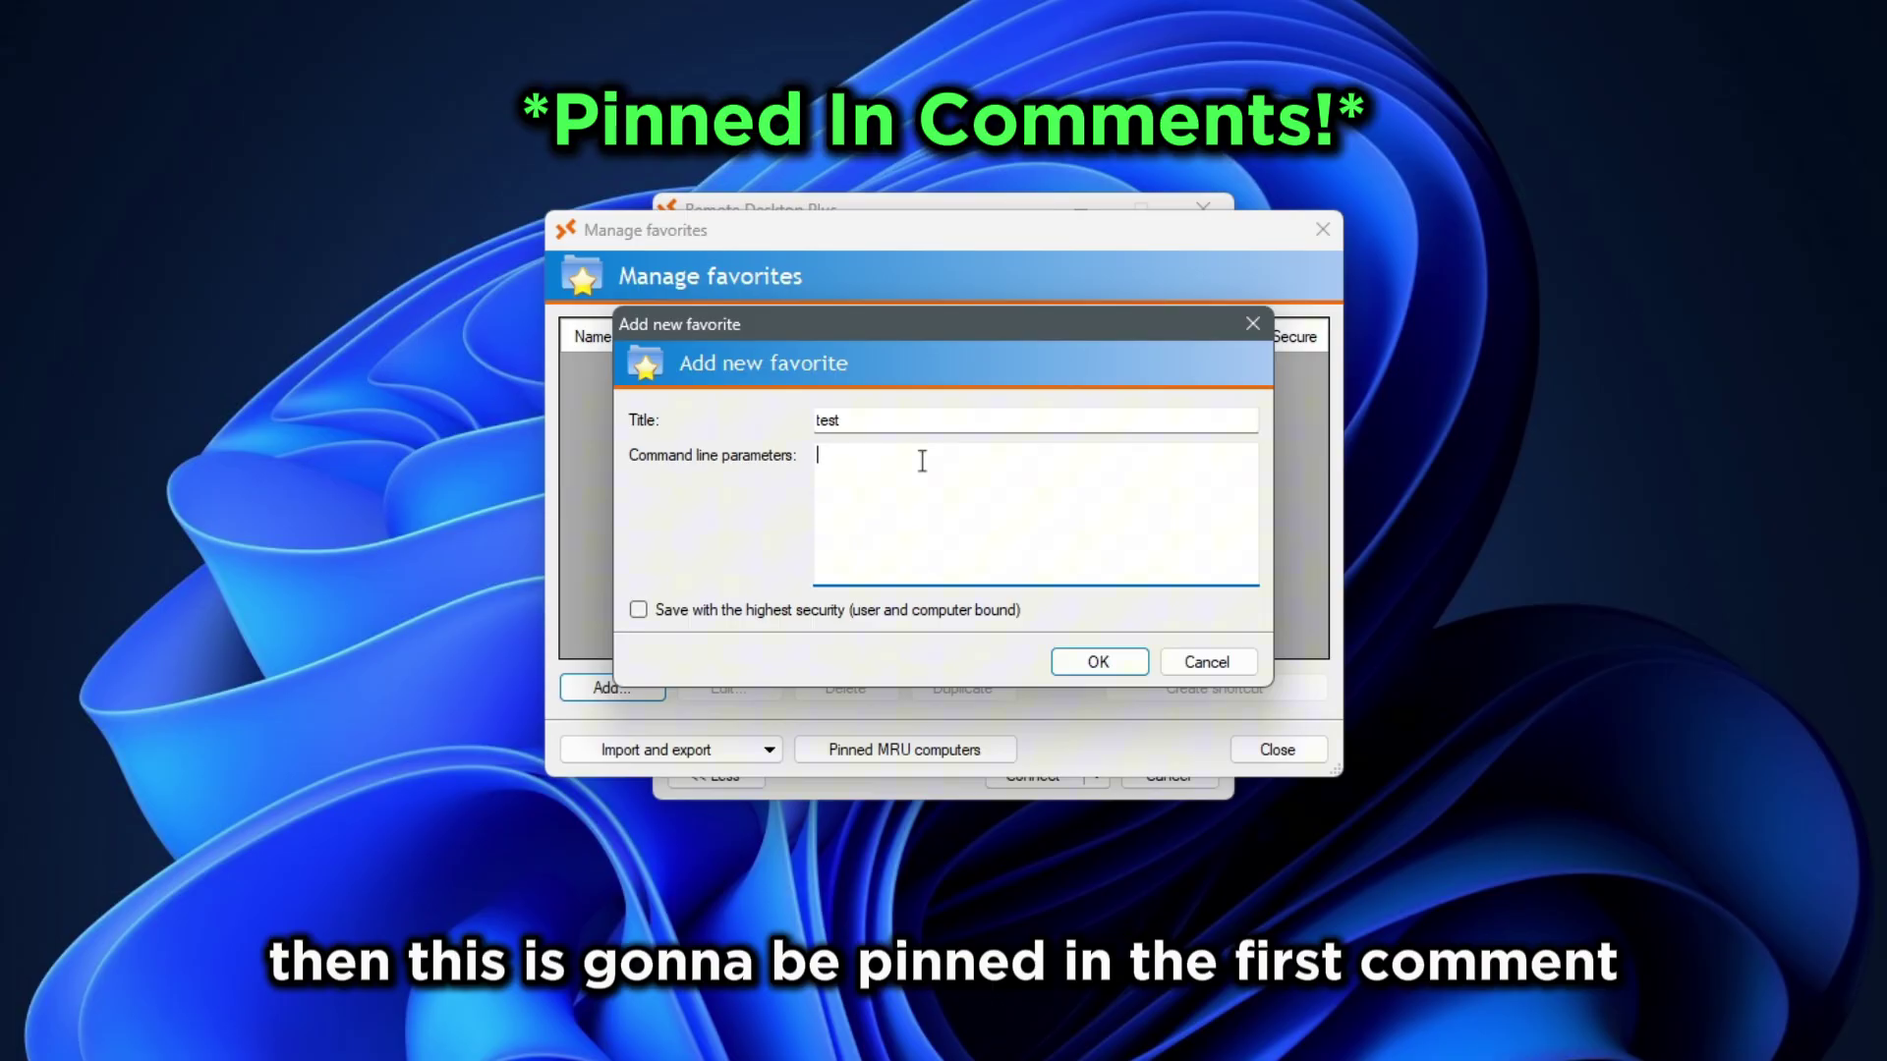
pyautogui.write('/v:127.0.0.2 /i:"USERNAME" /title:"USERNAME" /nodrives /nosound /nowallpaper /o:"keyboardhook:i:1" /w:1366 /h:768')
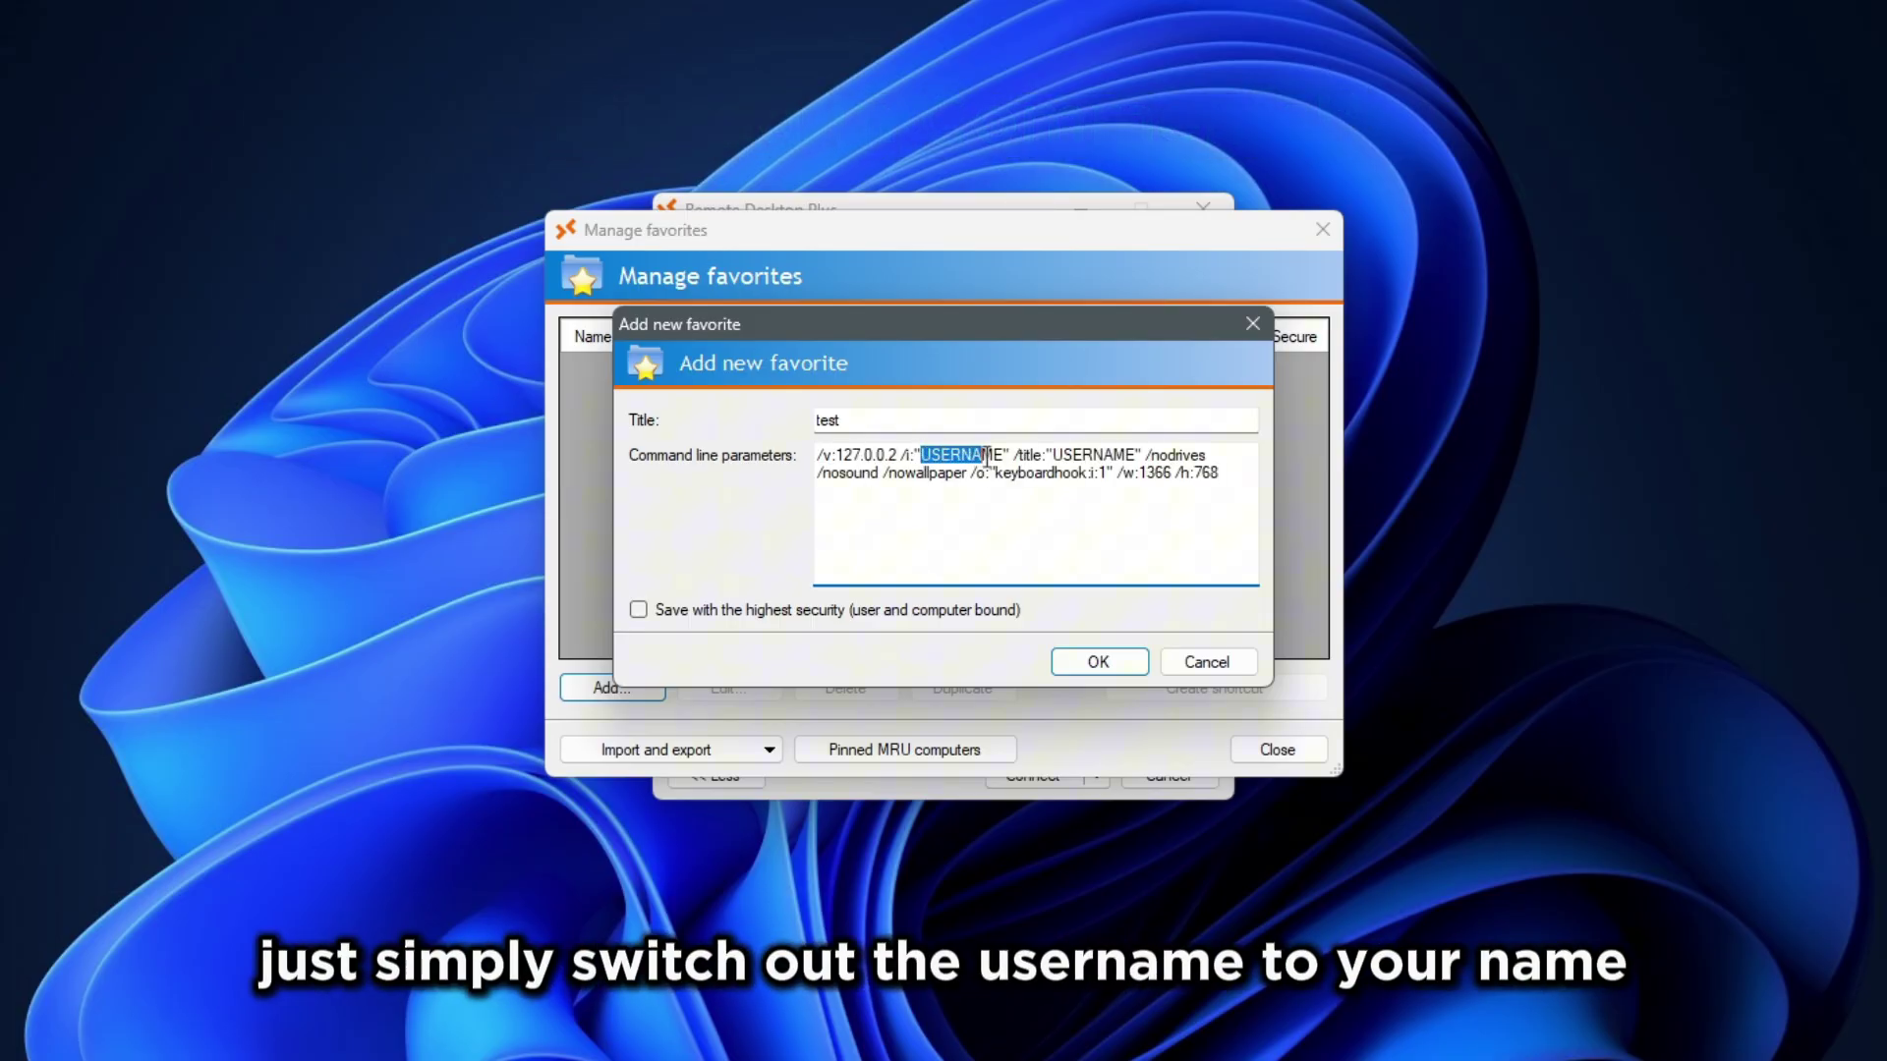
pyautogui.moveTo(996, 457); pyautogui.dragTo(1004, 457)
pyautogui.write('test')
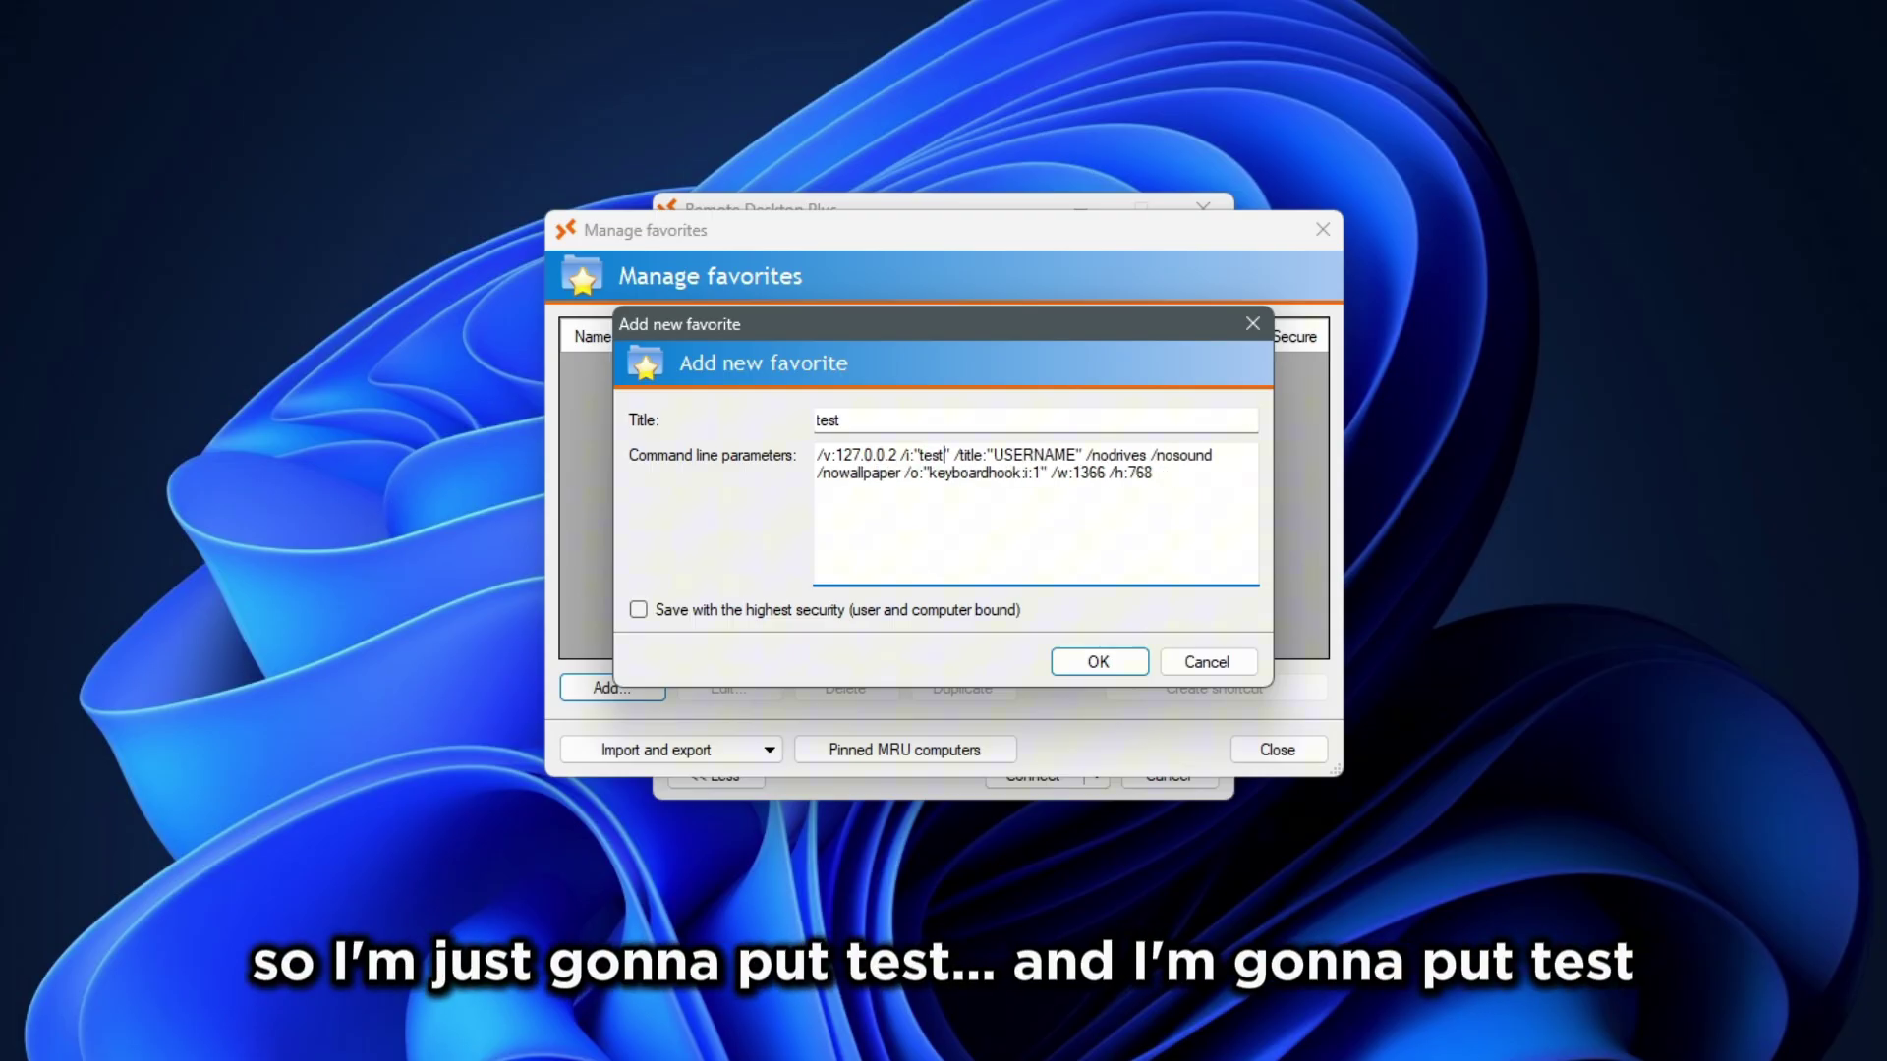
pyautogui.moveTo(993, 454); pyautogui.dragTo(1072, 454)
pyautogui.write('test')
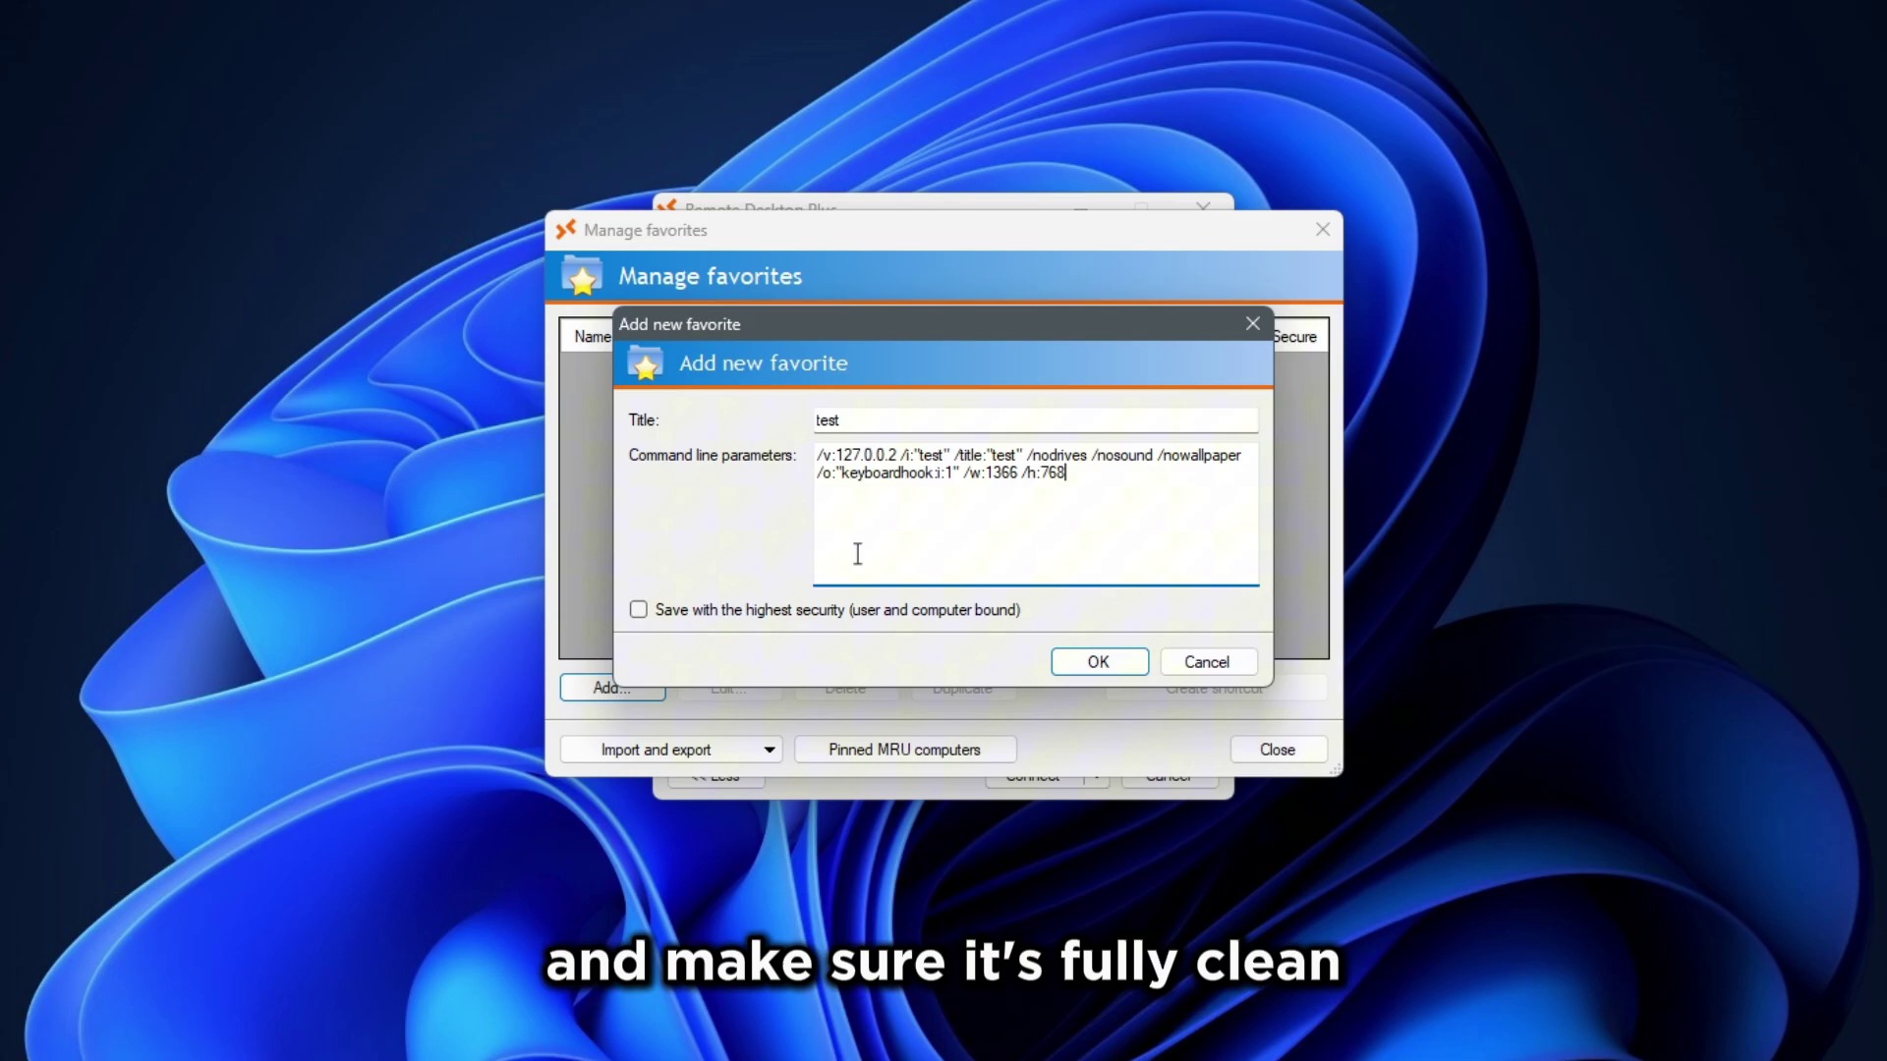
# Step: Save it with highest security, create its desktop shortcut, and close Remote Desktop Plus
pyautogui.click(638, 609)
pyautogui.click(1074, 639)
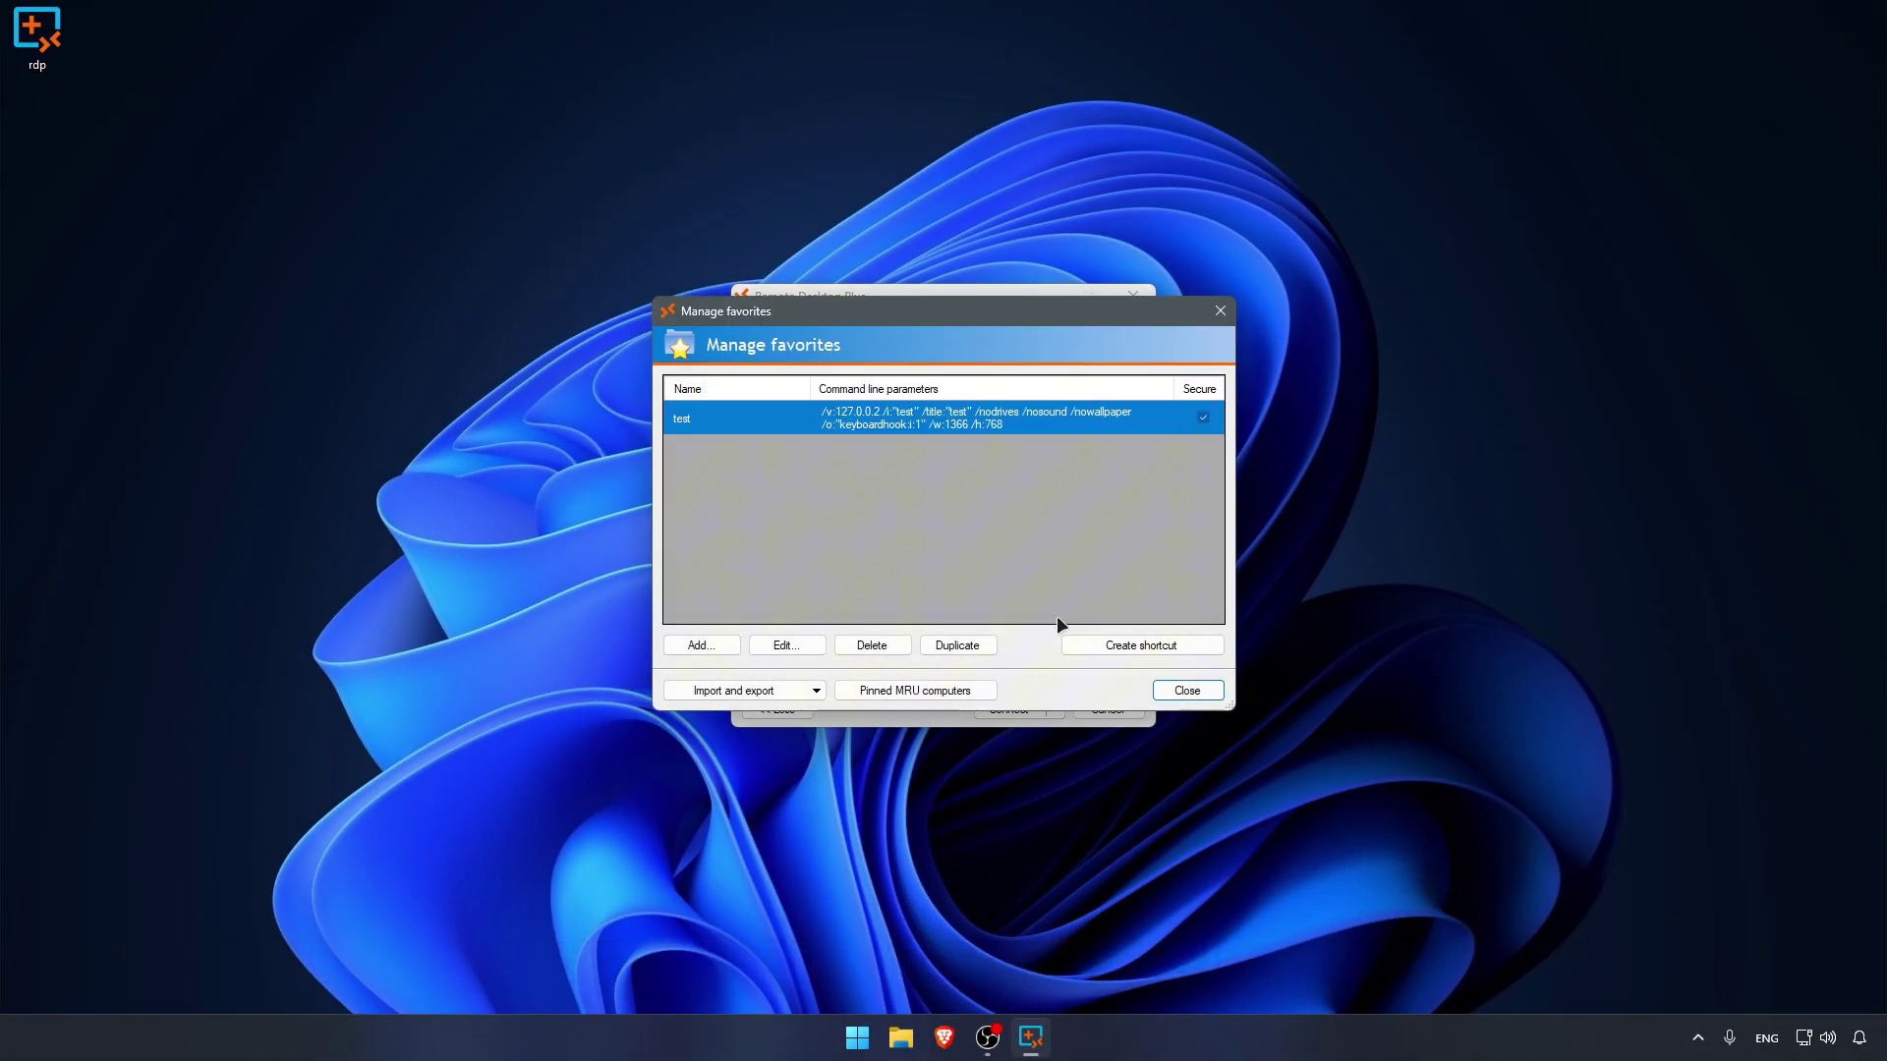
pyautogui.click(1123, 645)
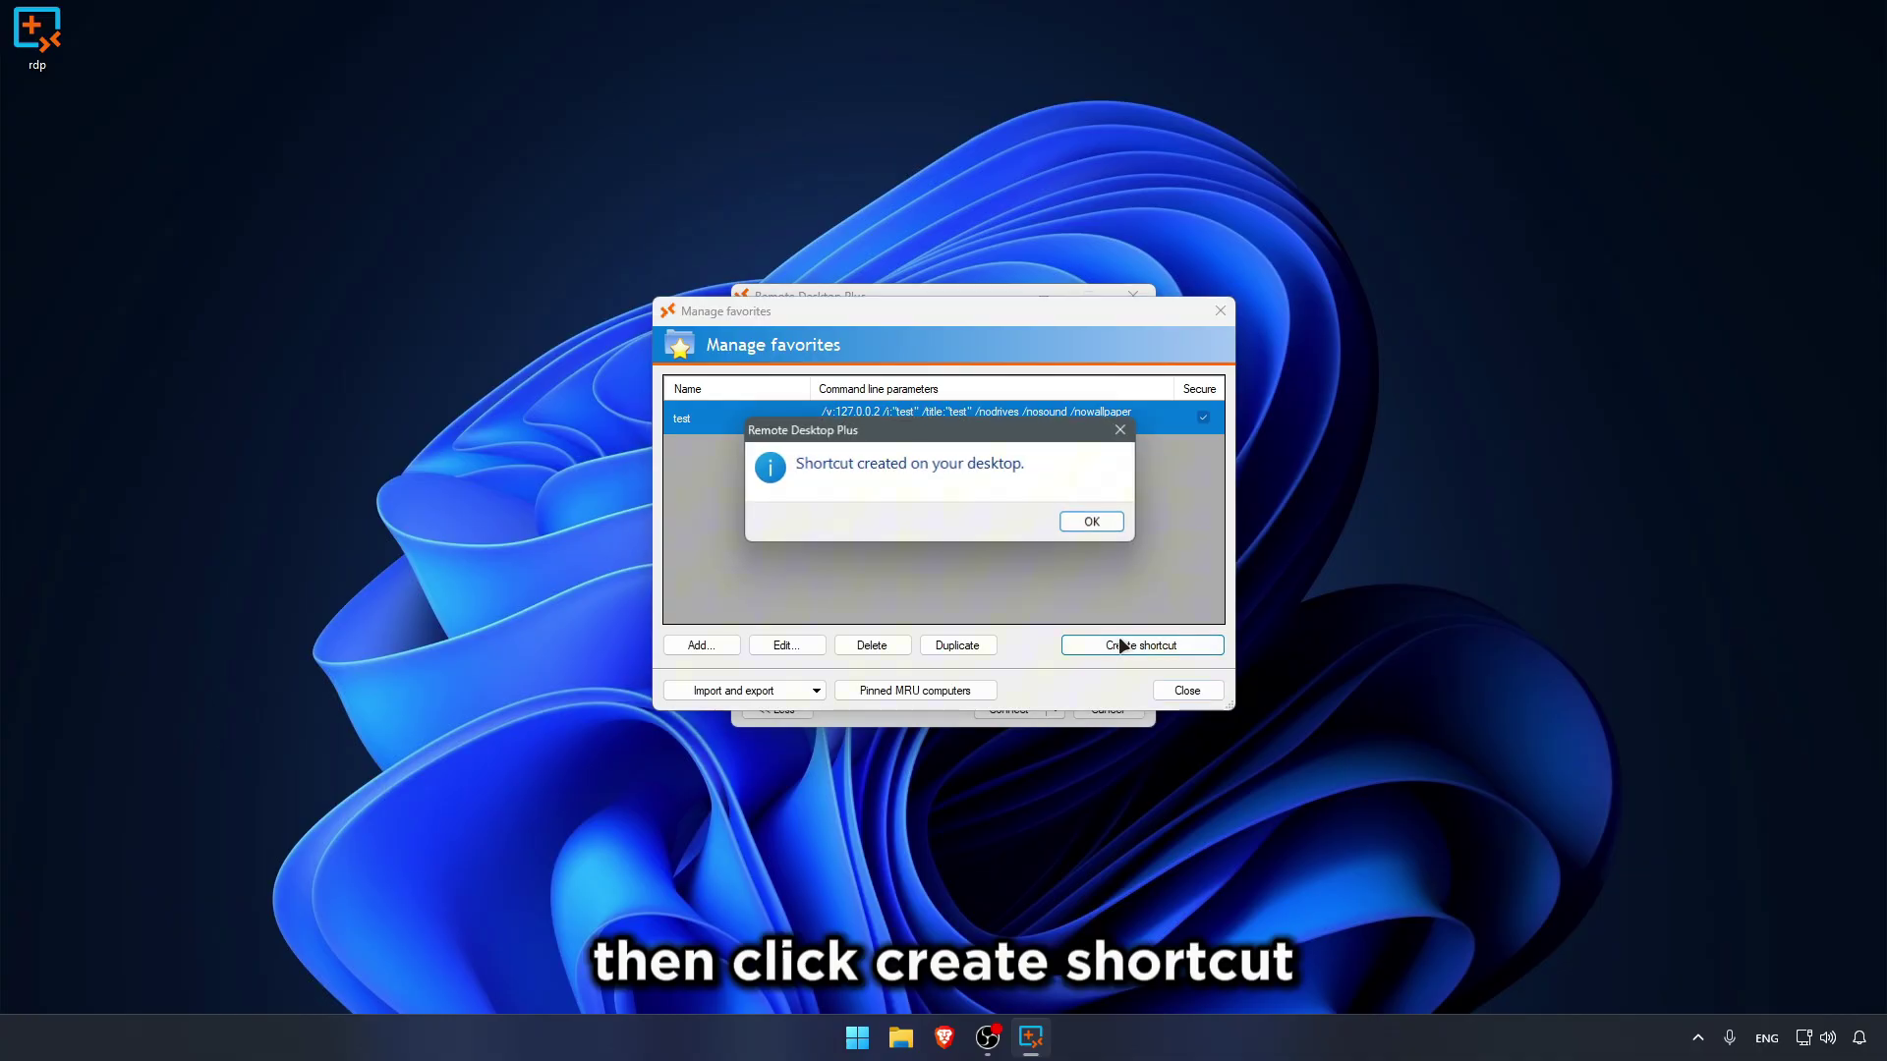
pyautogui.click(1088, 522)
pyautogui.moveTo(39, 135); pyautogui.dragTo(432, 221)
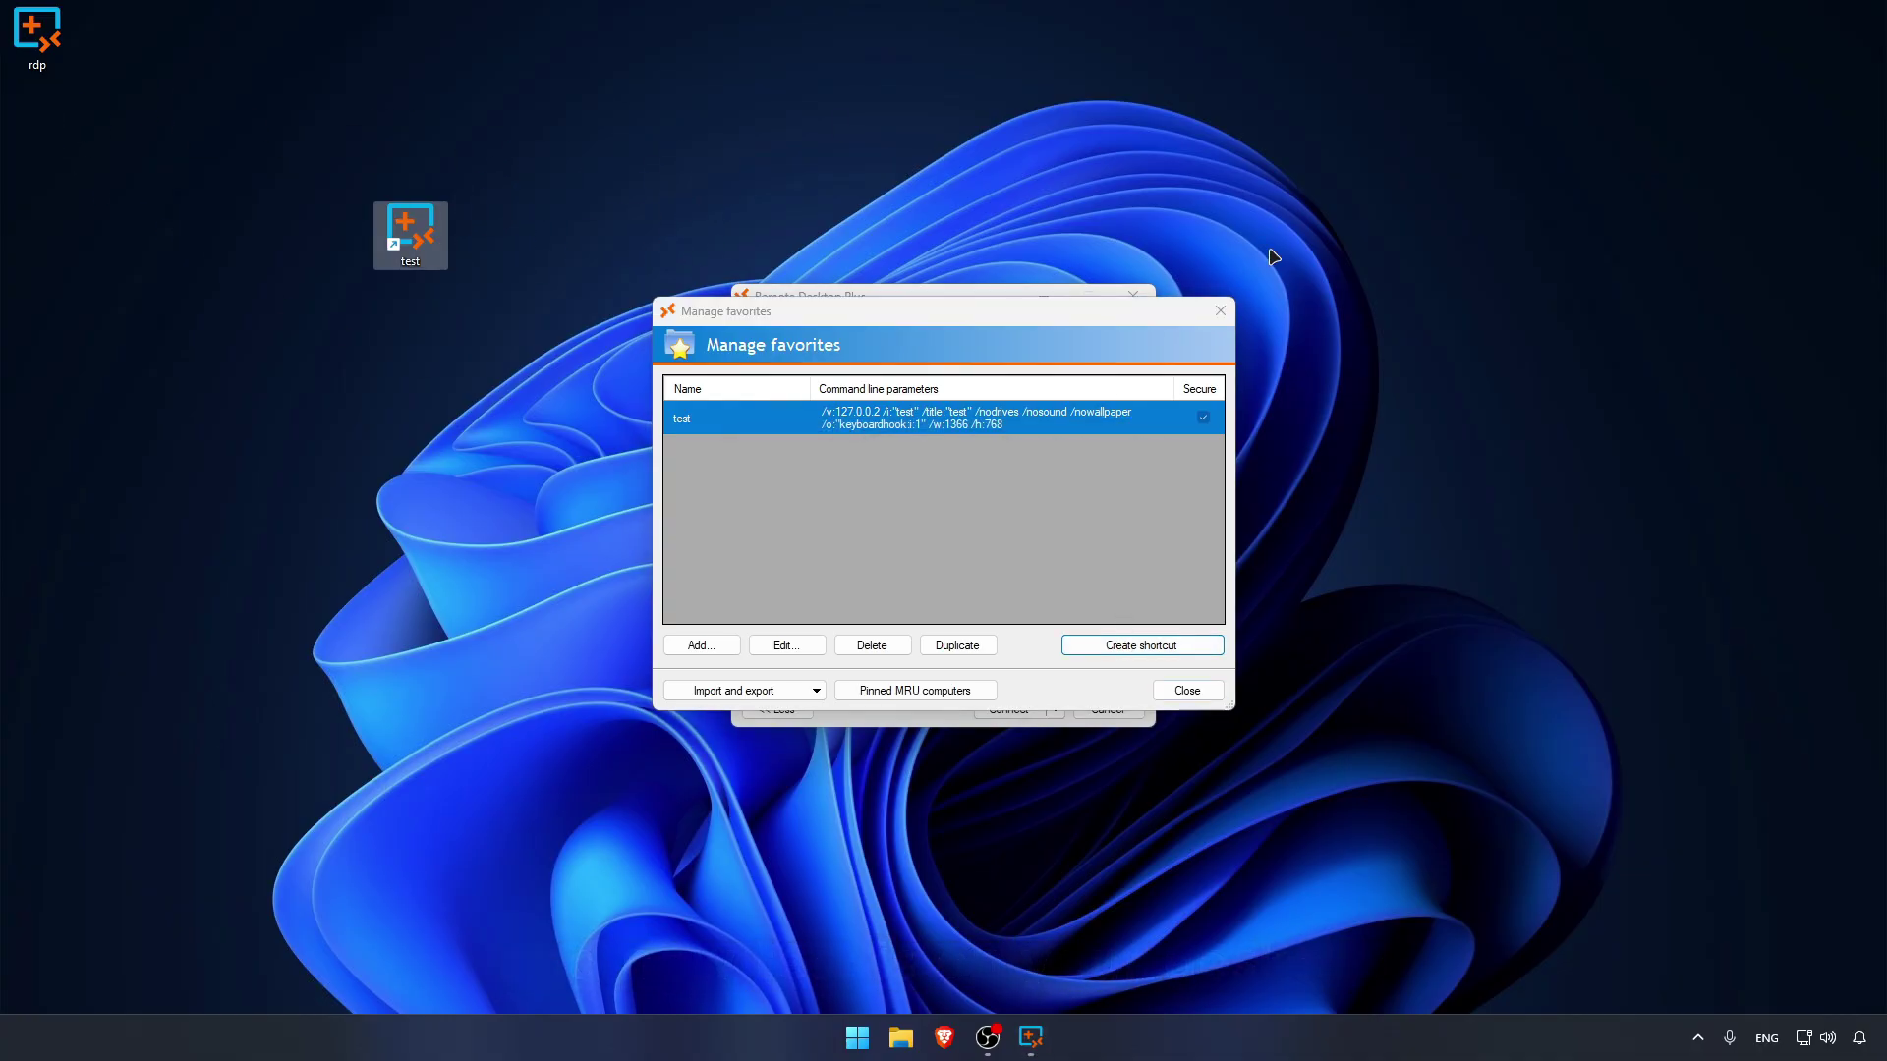
pyautogui.click(1220, 311)
pyautogui.click(1136, 296)
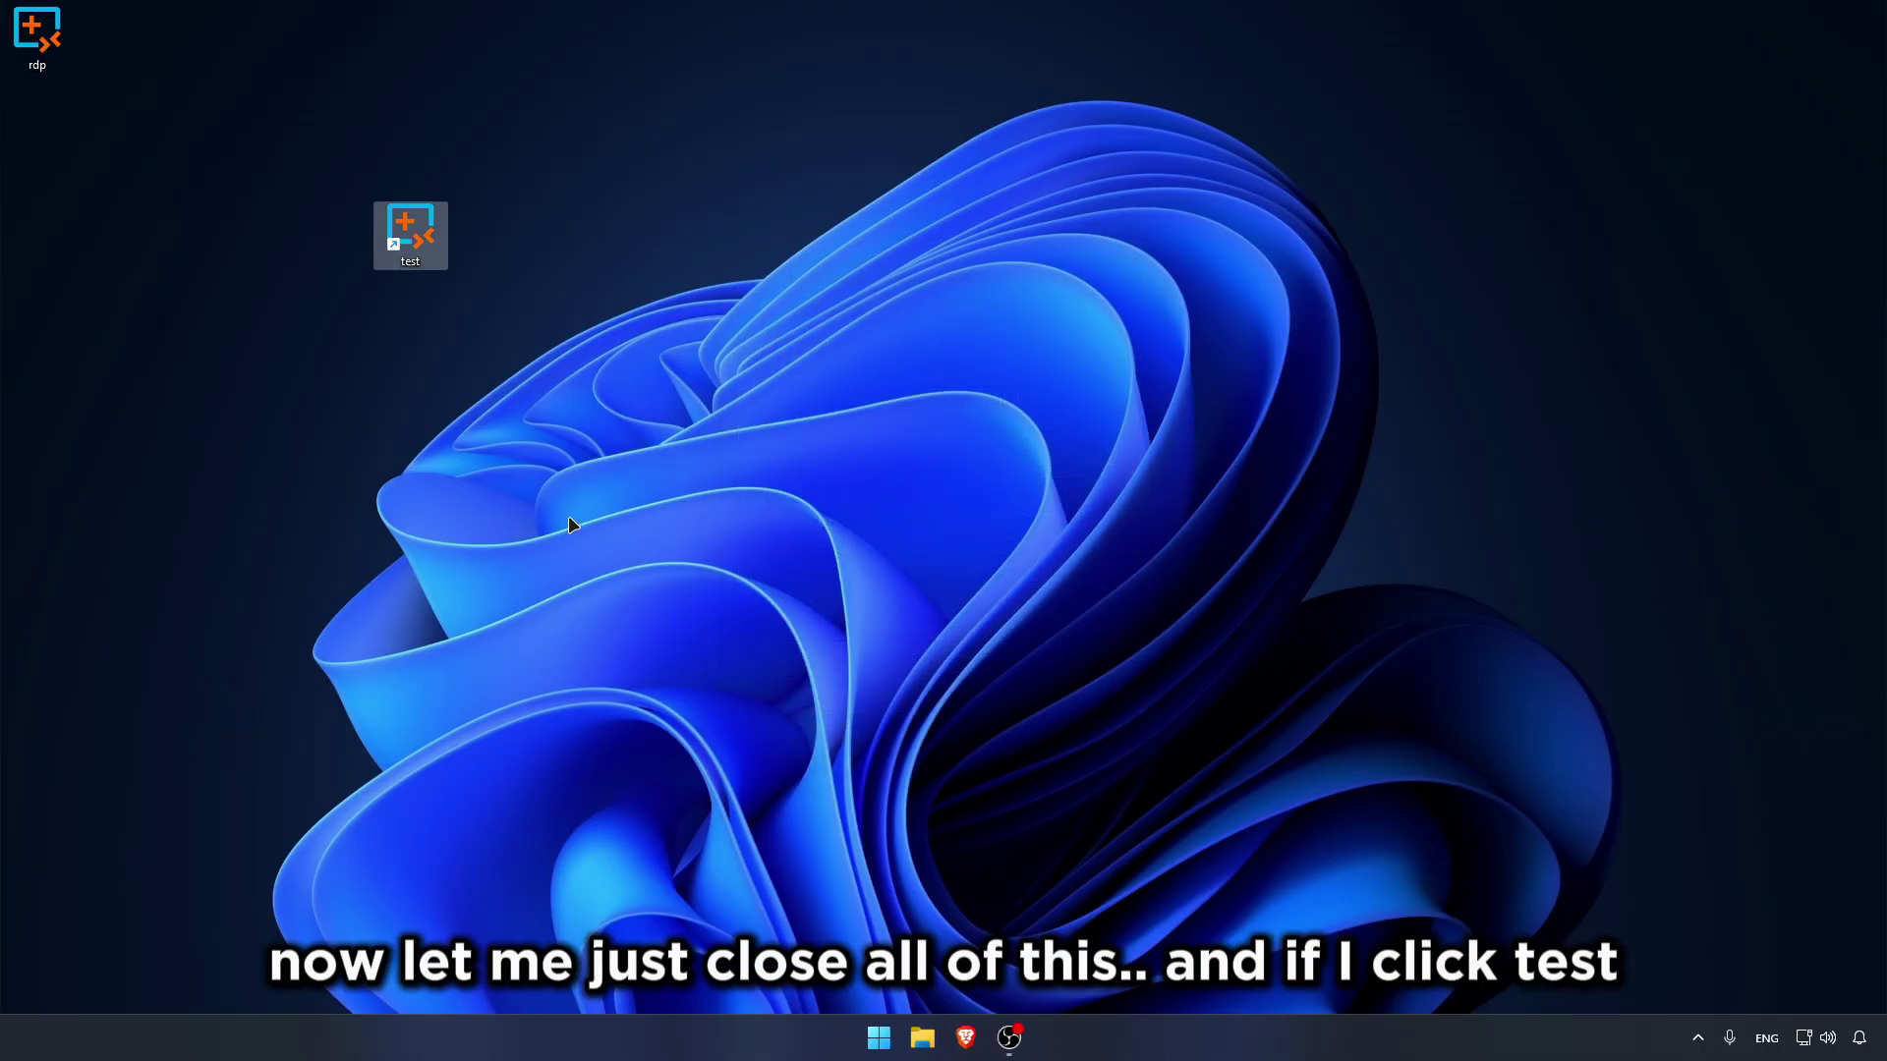
# Step: Launch the test shortcut and accept privacy setup with location, inking and tailored experiences off
pyautogui.doubleClick(417, 236)
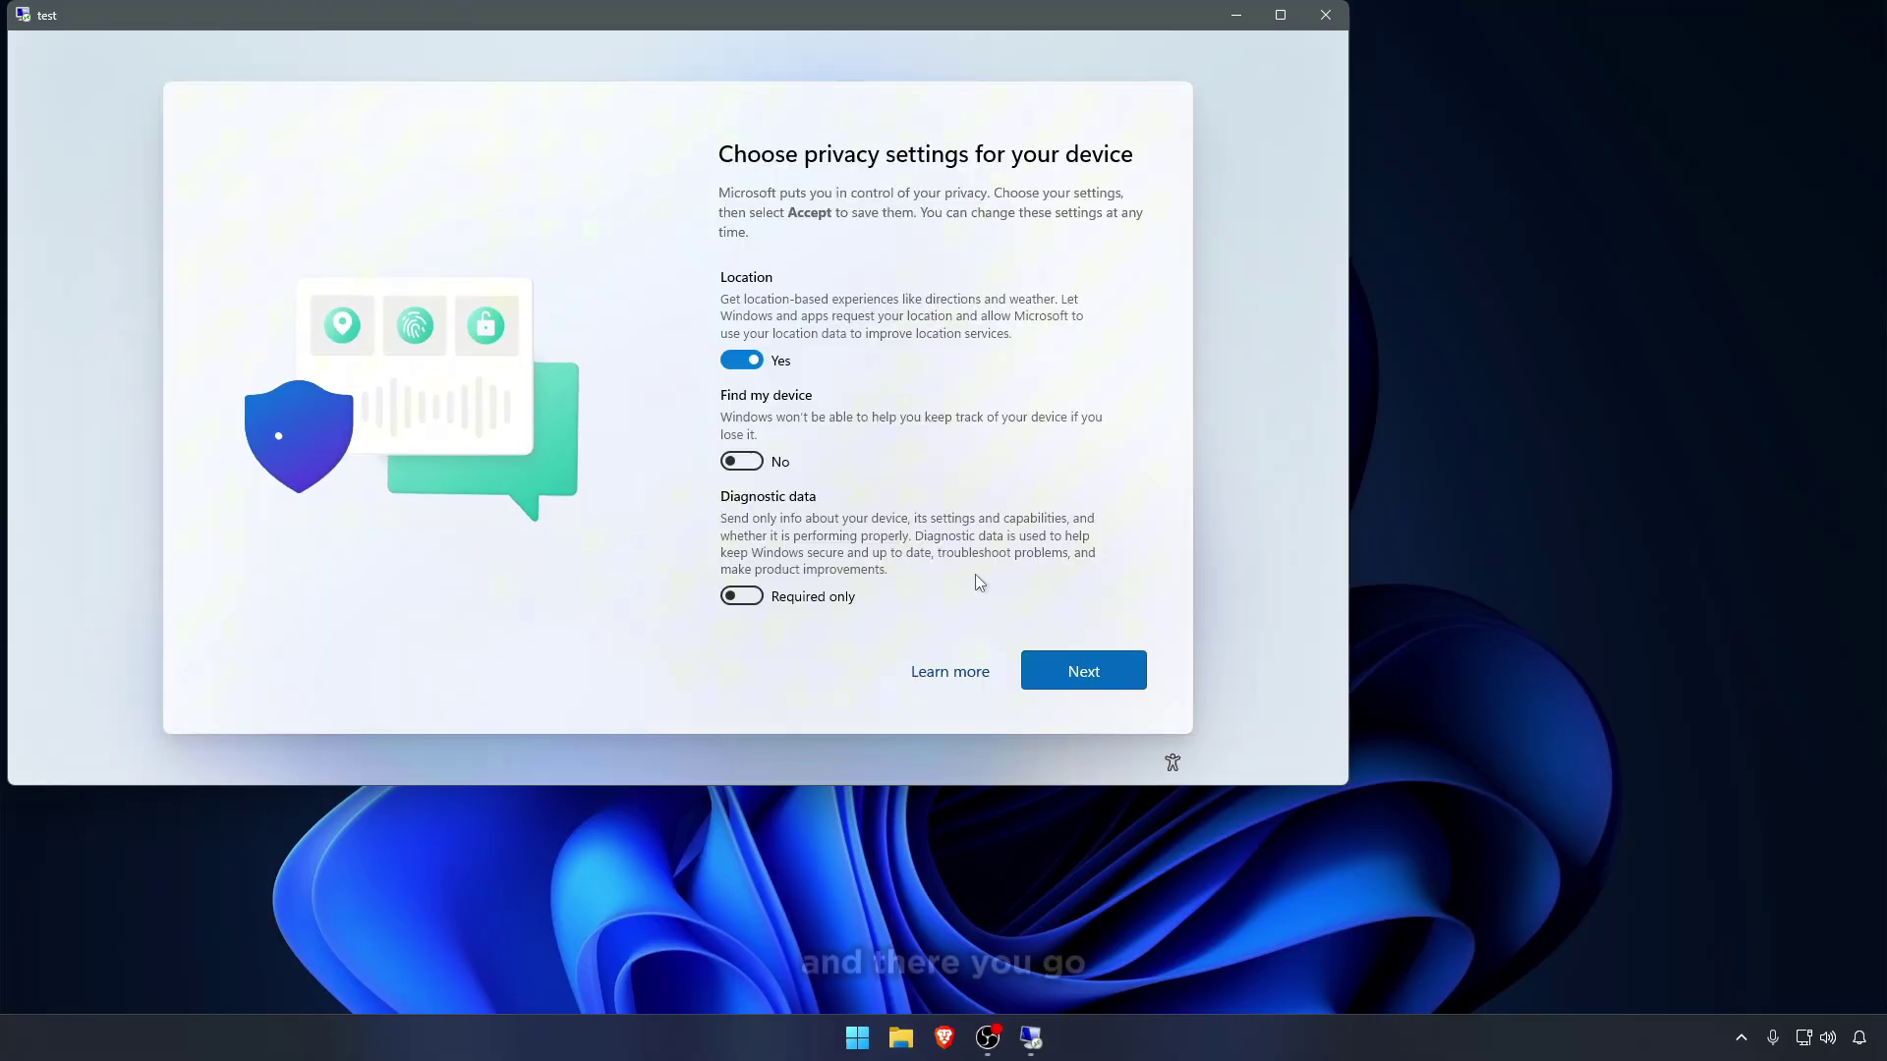
pyautogui.scroll(-5, 833, 440)
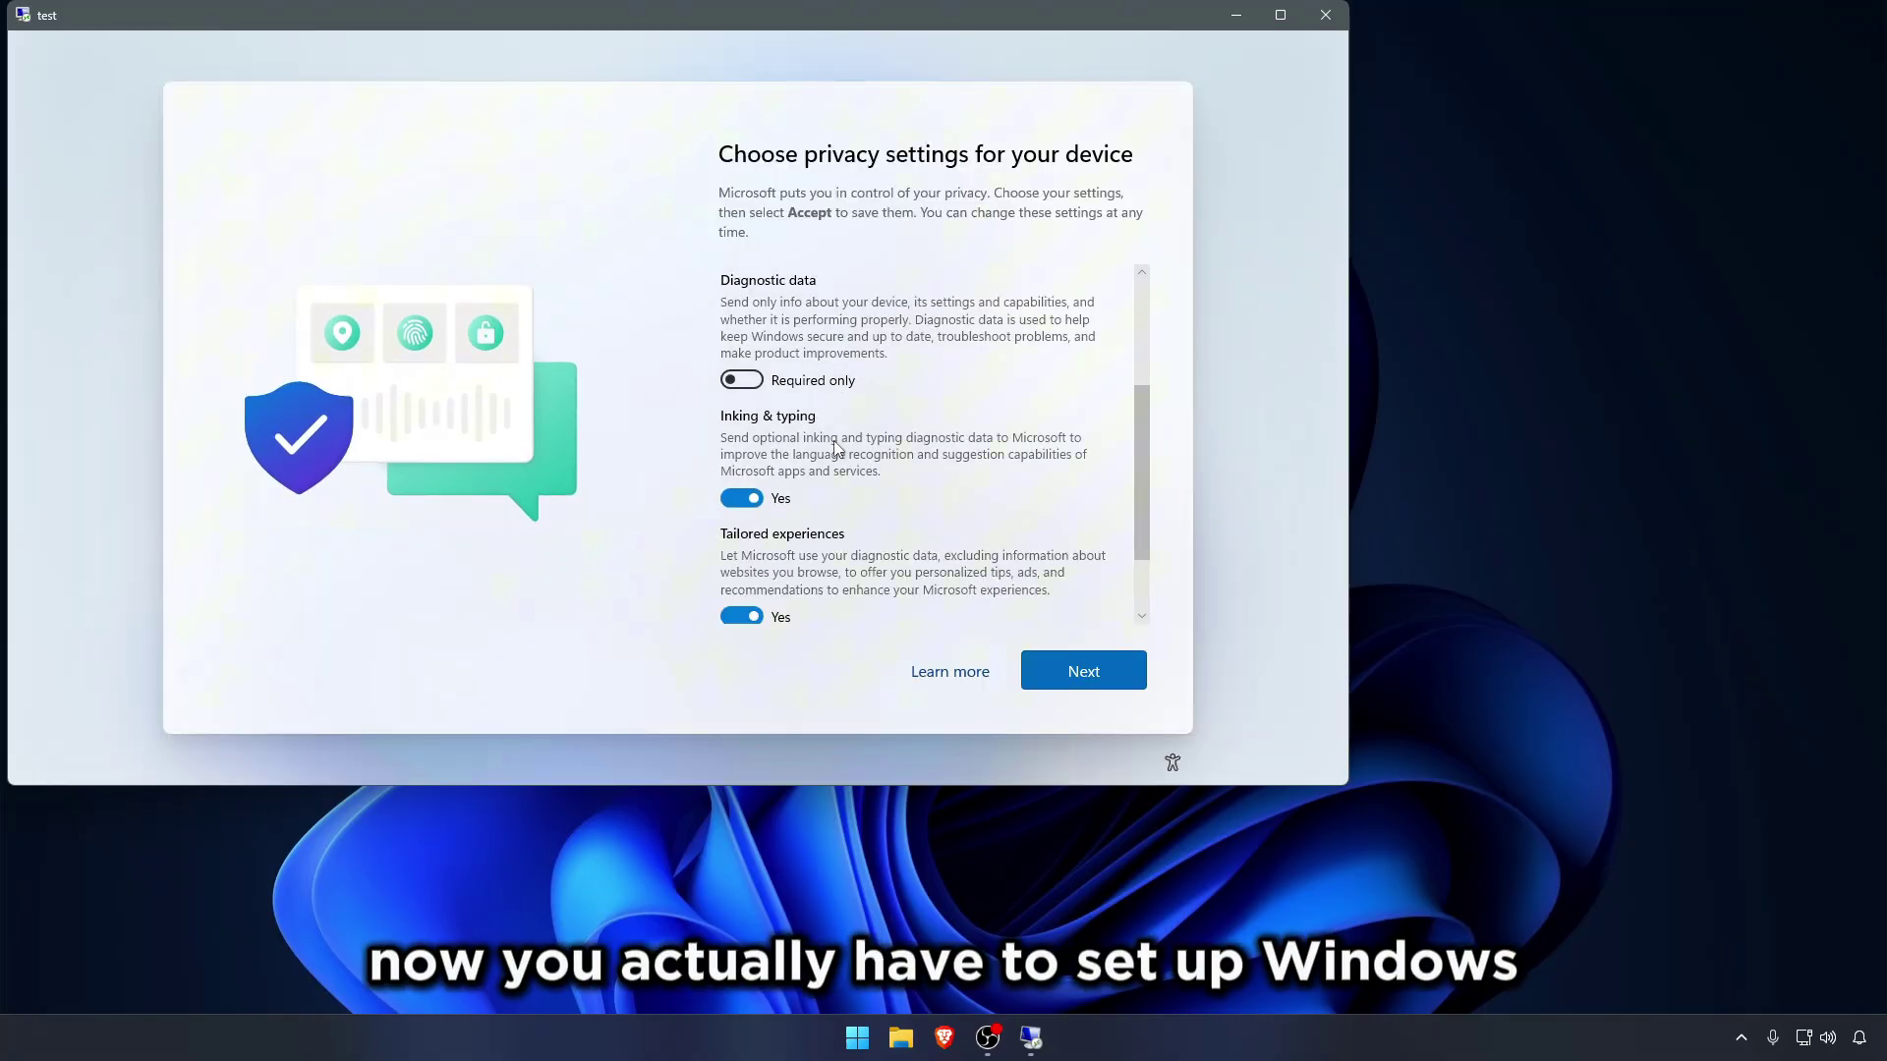
pyautogui.click(747, 445)
pyautogui.click(757, 563)
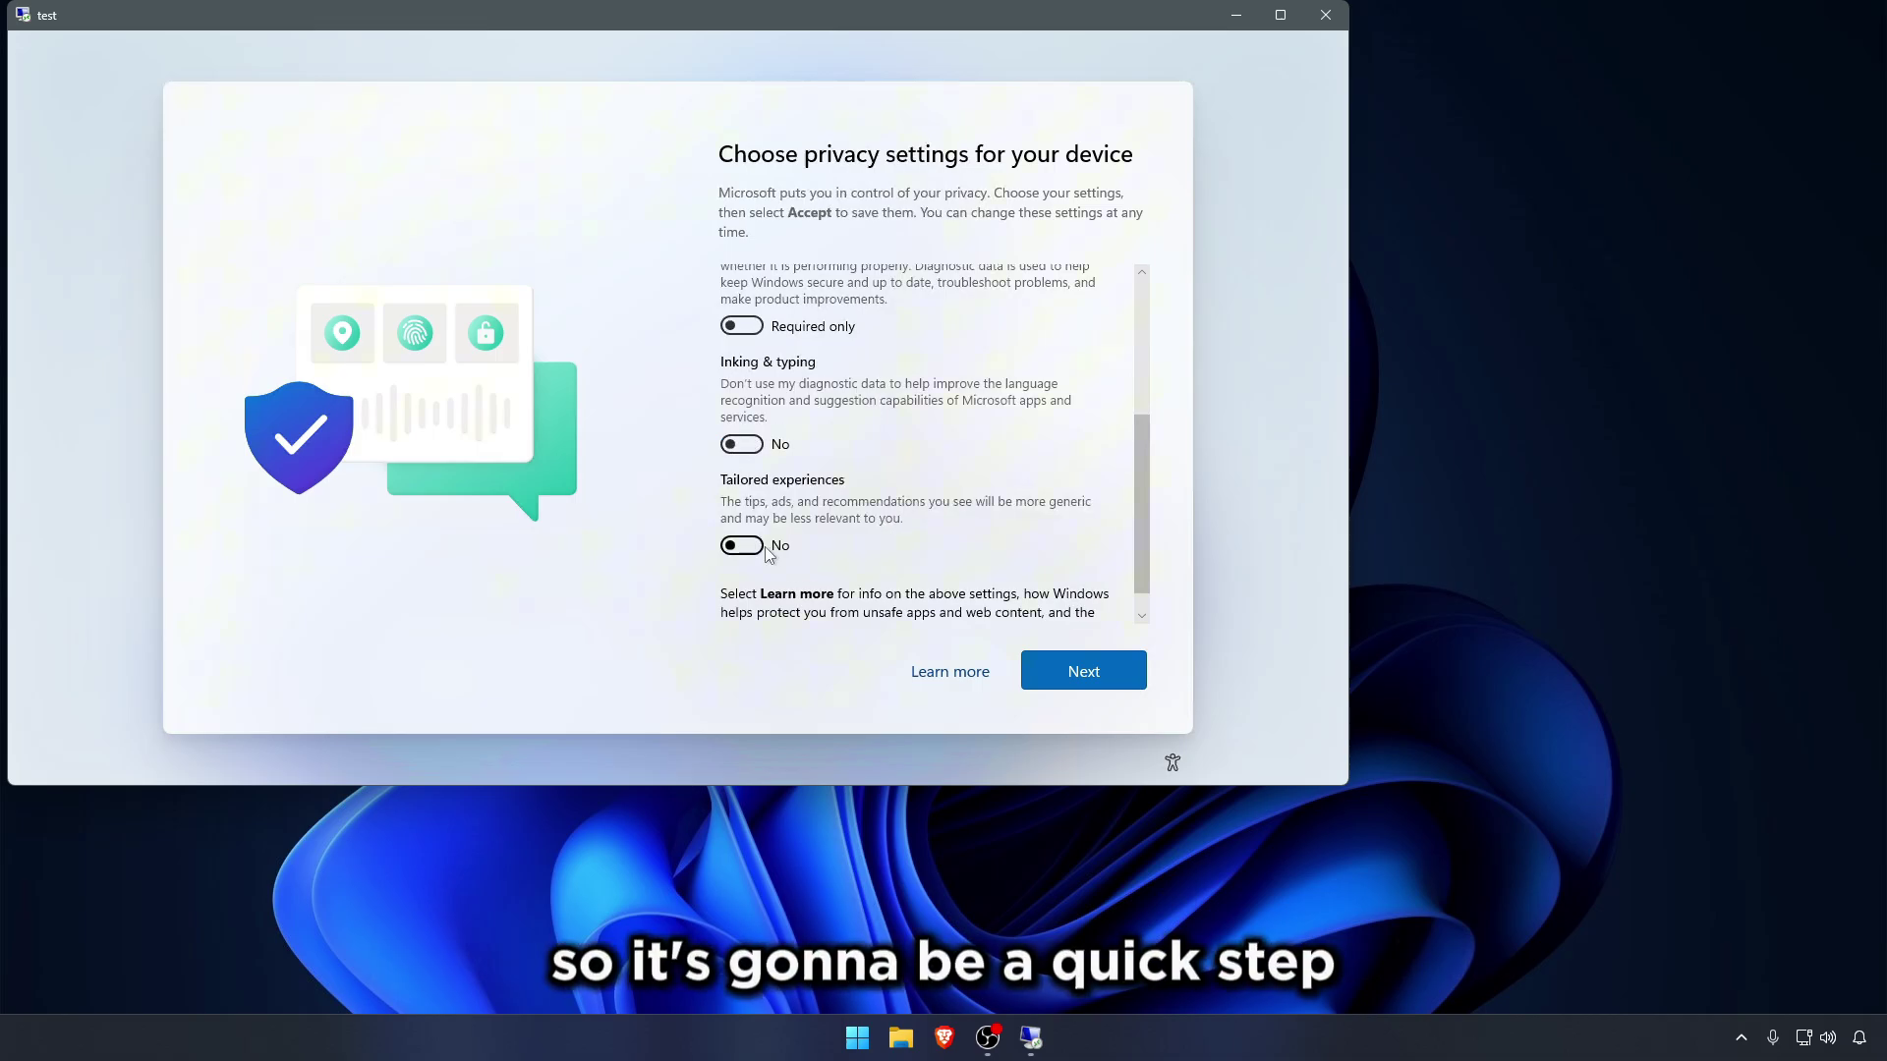
pyautogui.scroll(5, 805, 532)
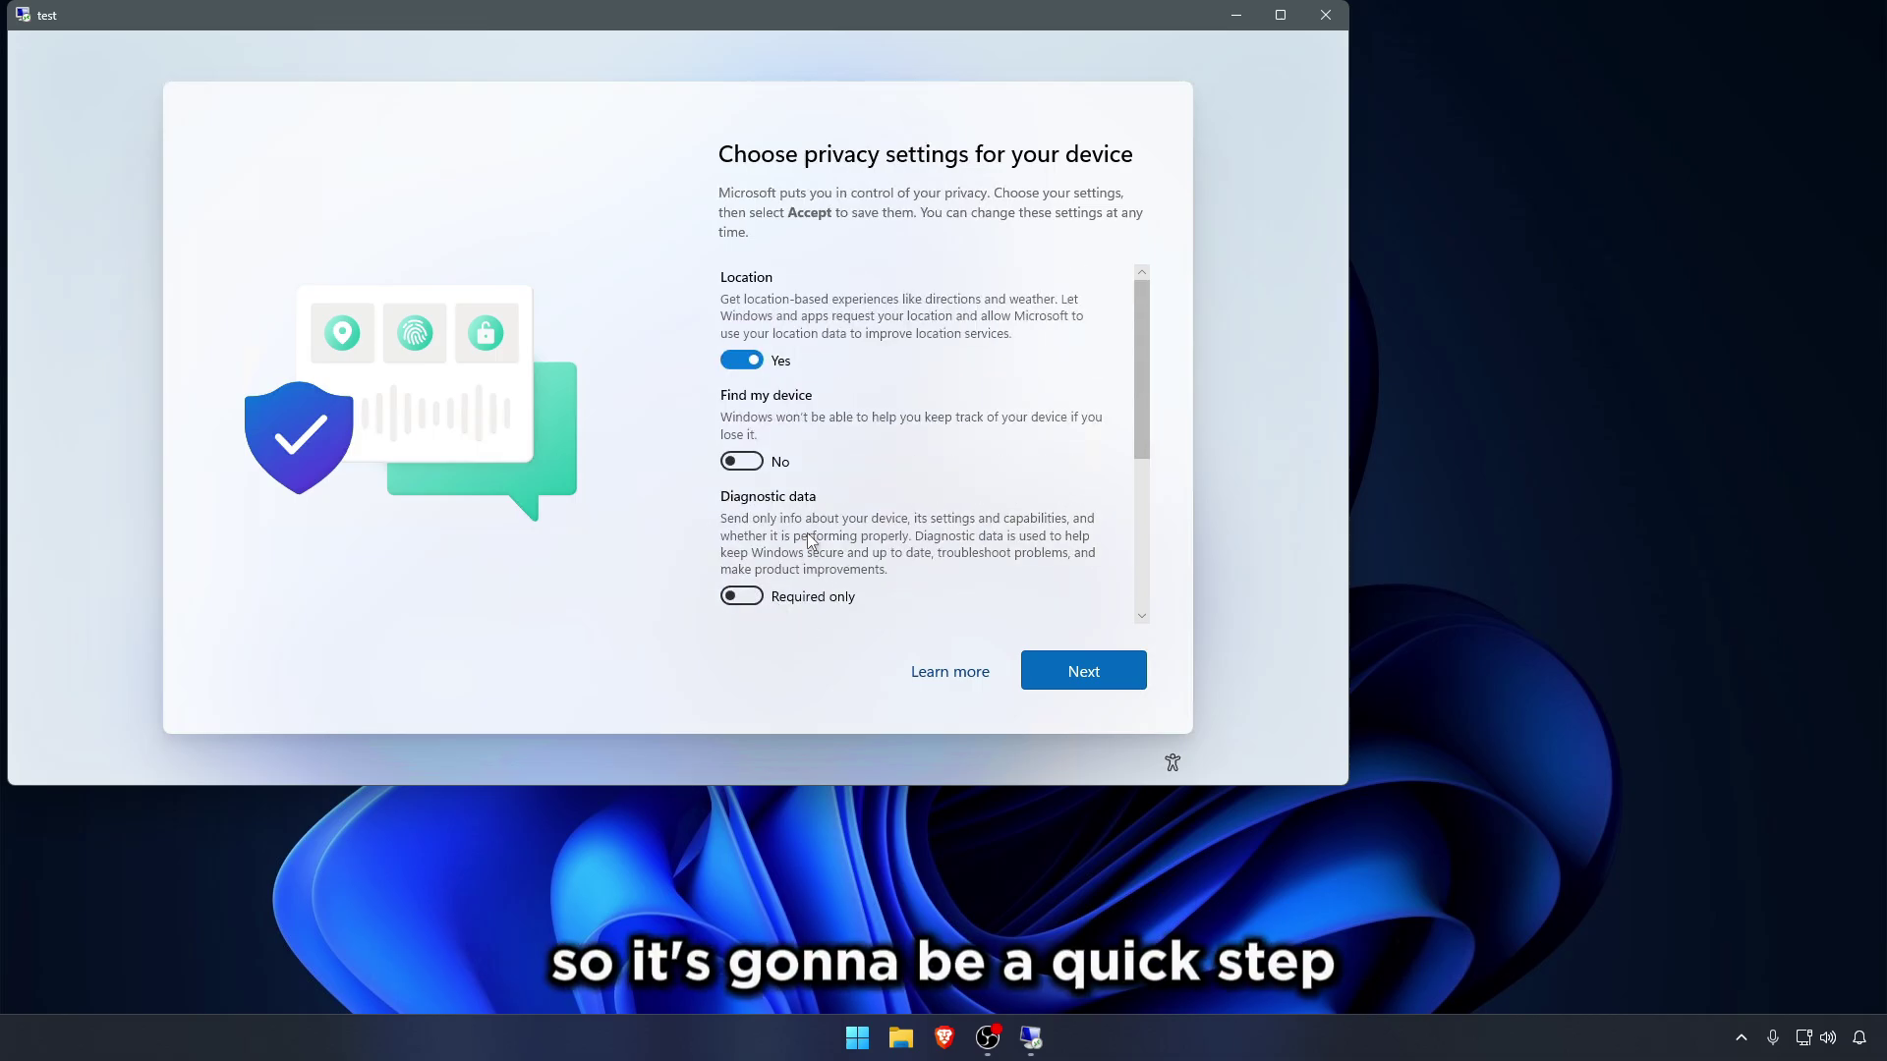
pyautogui.click(753, 362)
pyautogui.click(1096, 670)
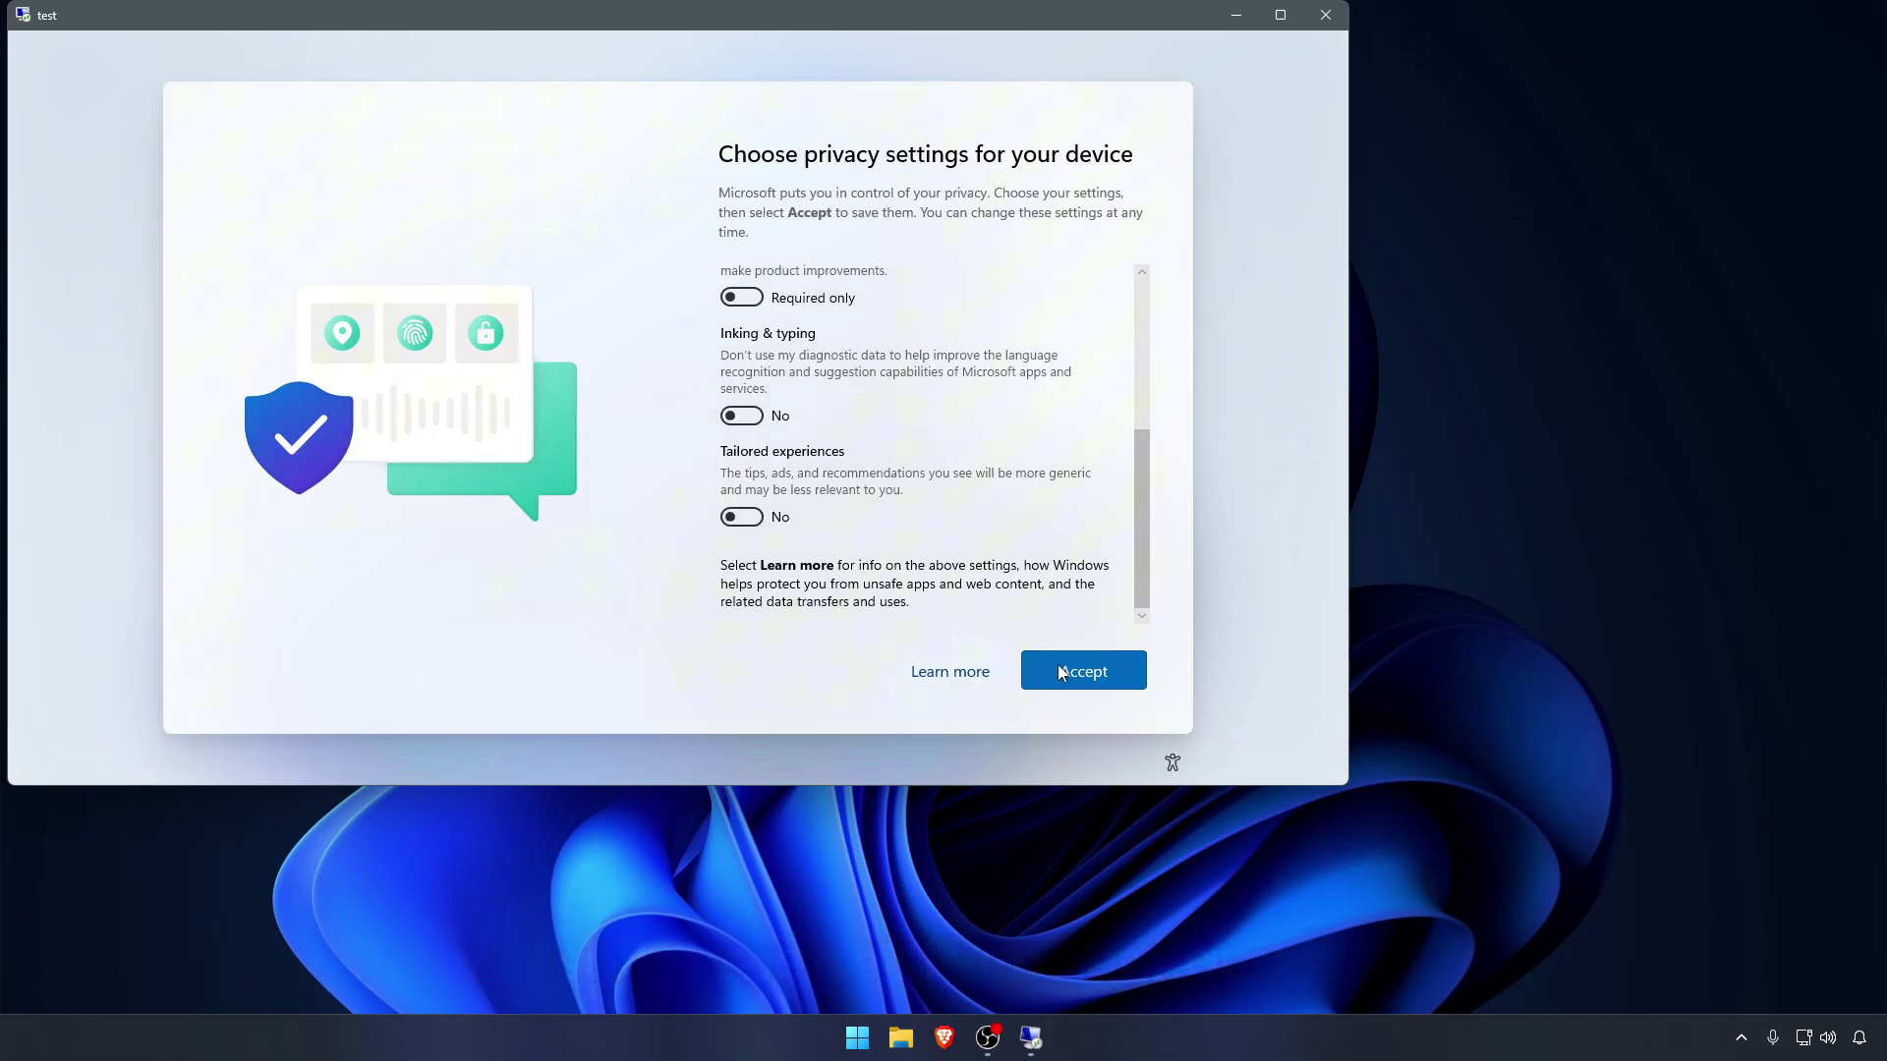
pyautogui.click(1061, 672)
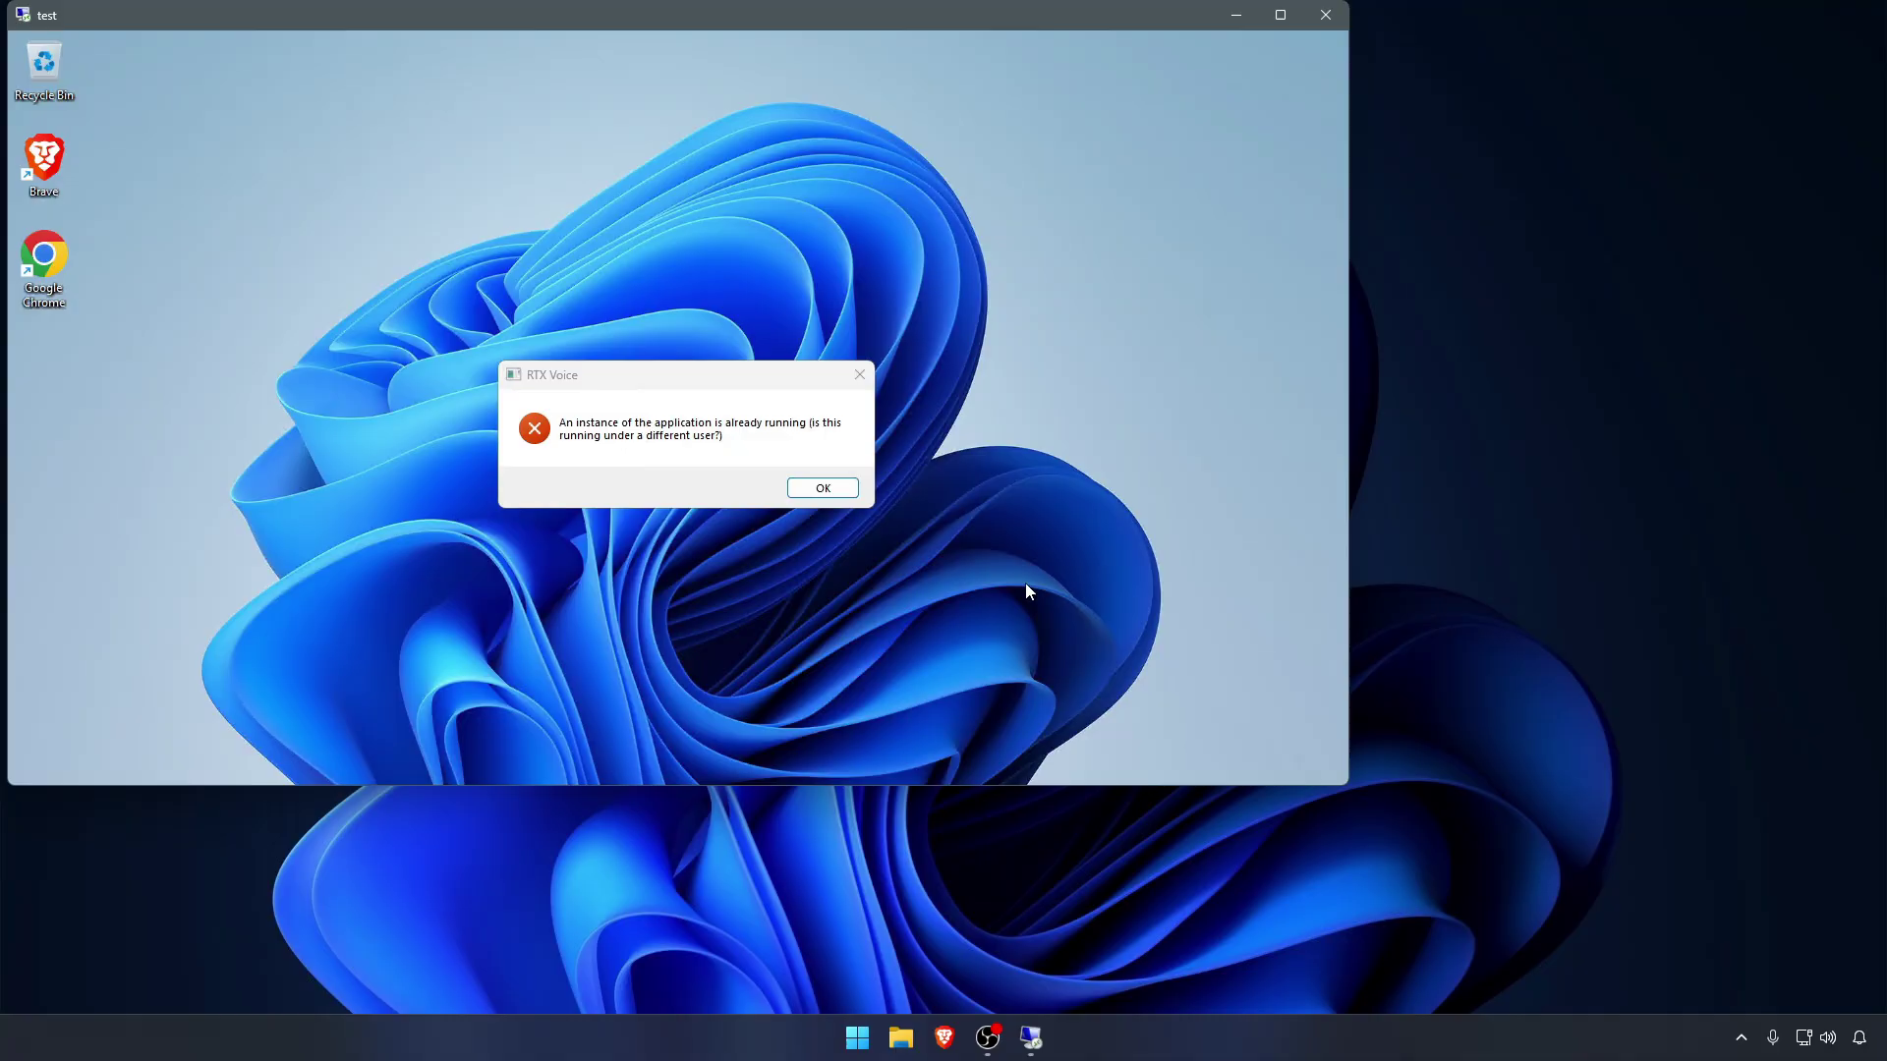
# Step: Dismiss the RTX Voice error, reposition, minimize and restore the session, and toggle the remote Start menu
pyautogui.click(826, 492)
pyautogui.moveTo(644, 19); pyautogui.dragTo(916, 105)
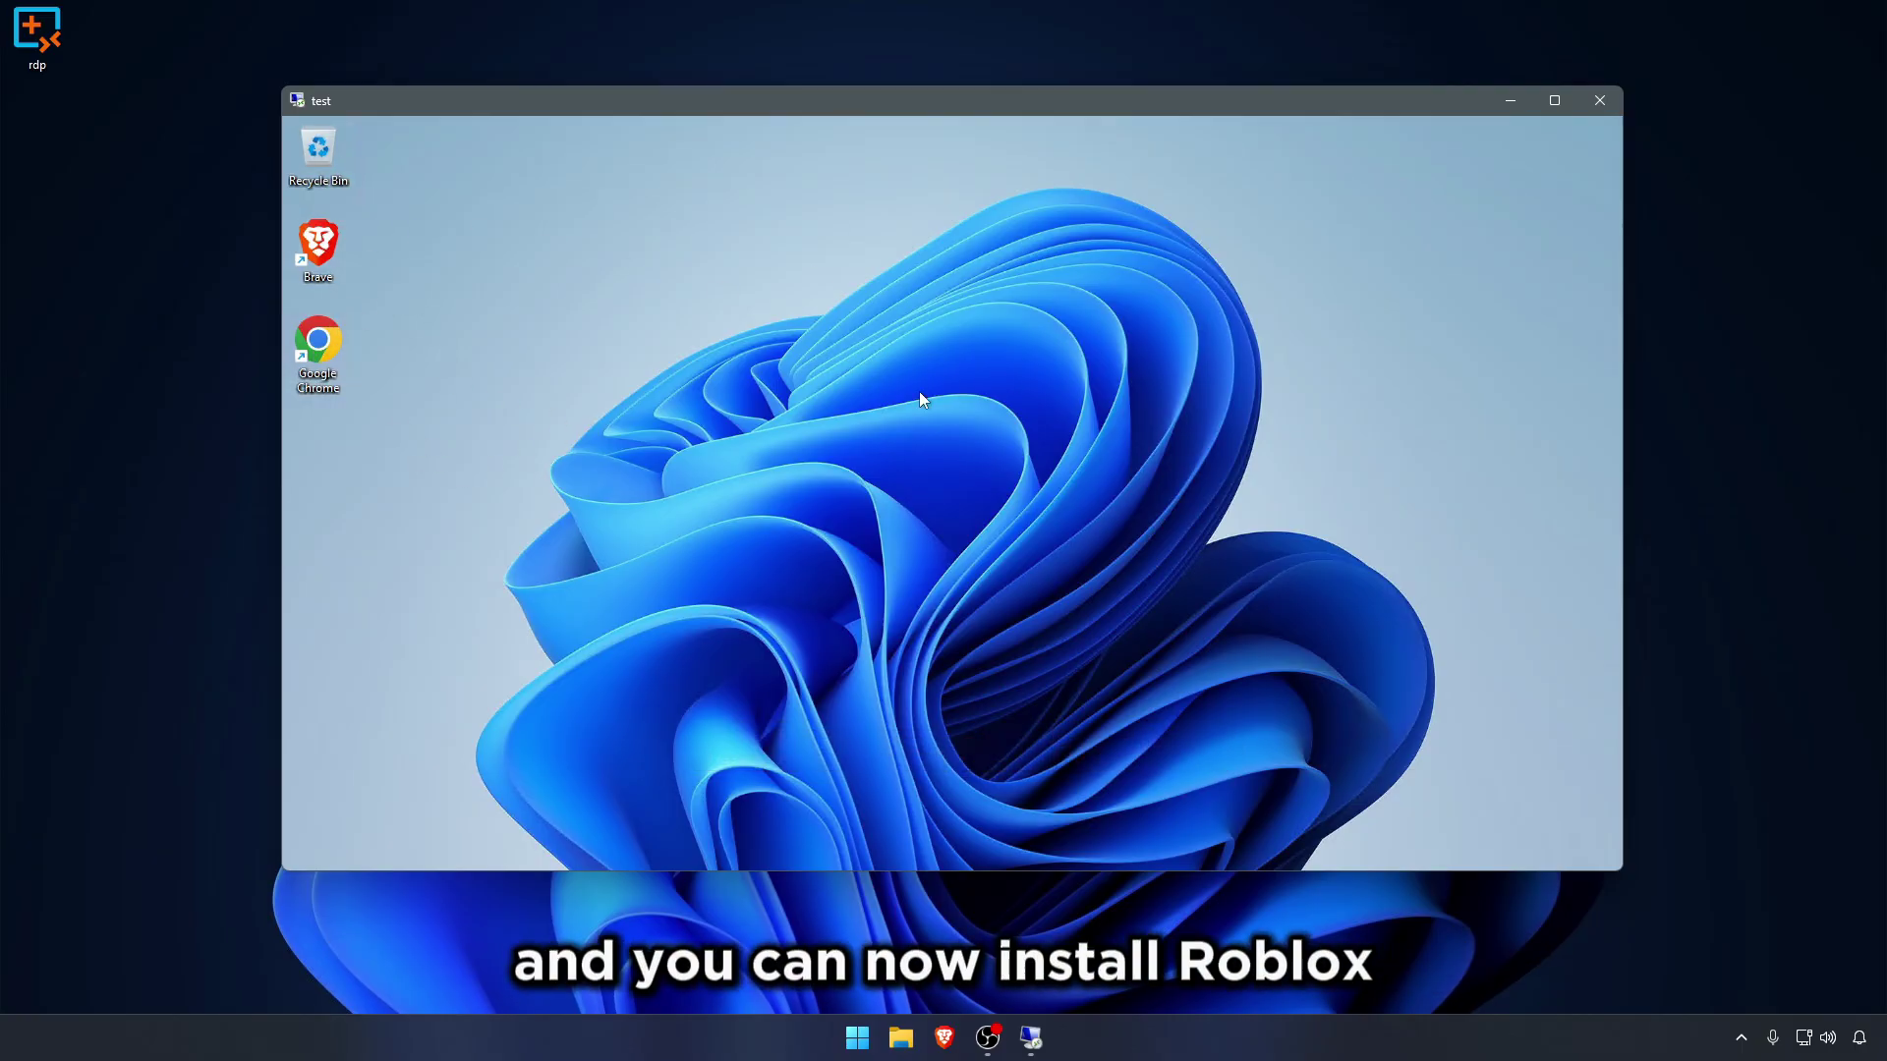
pyautogui.click(1510, 100)
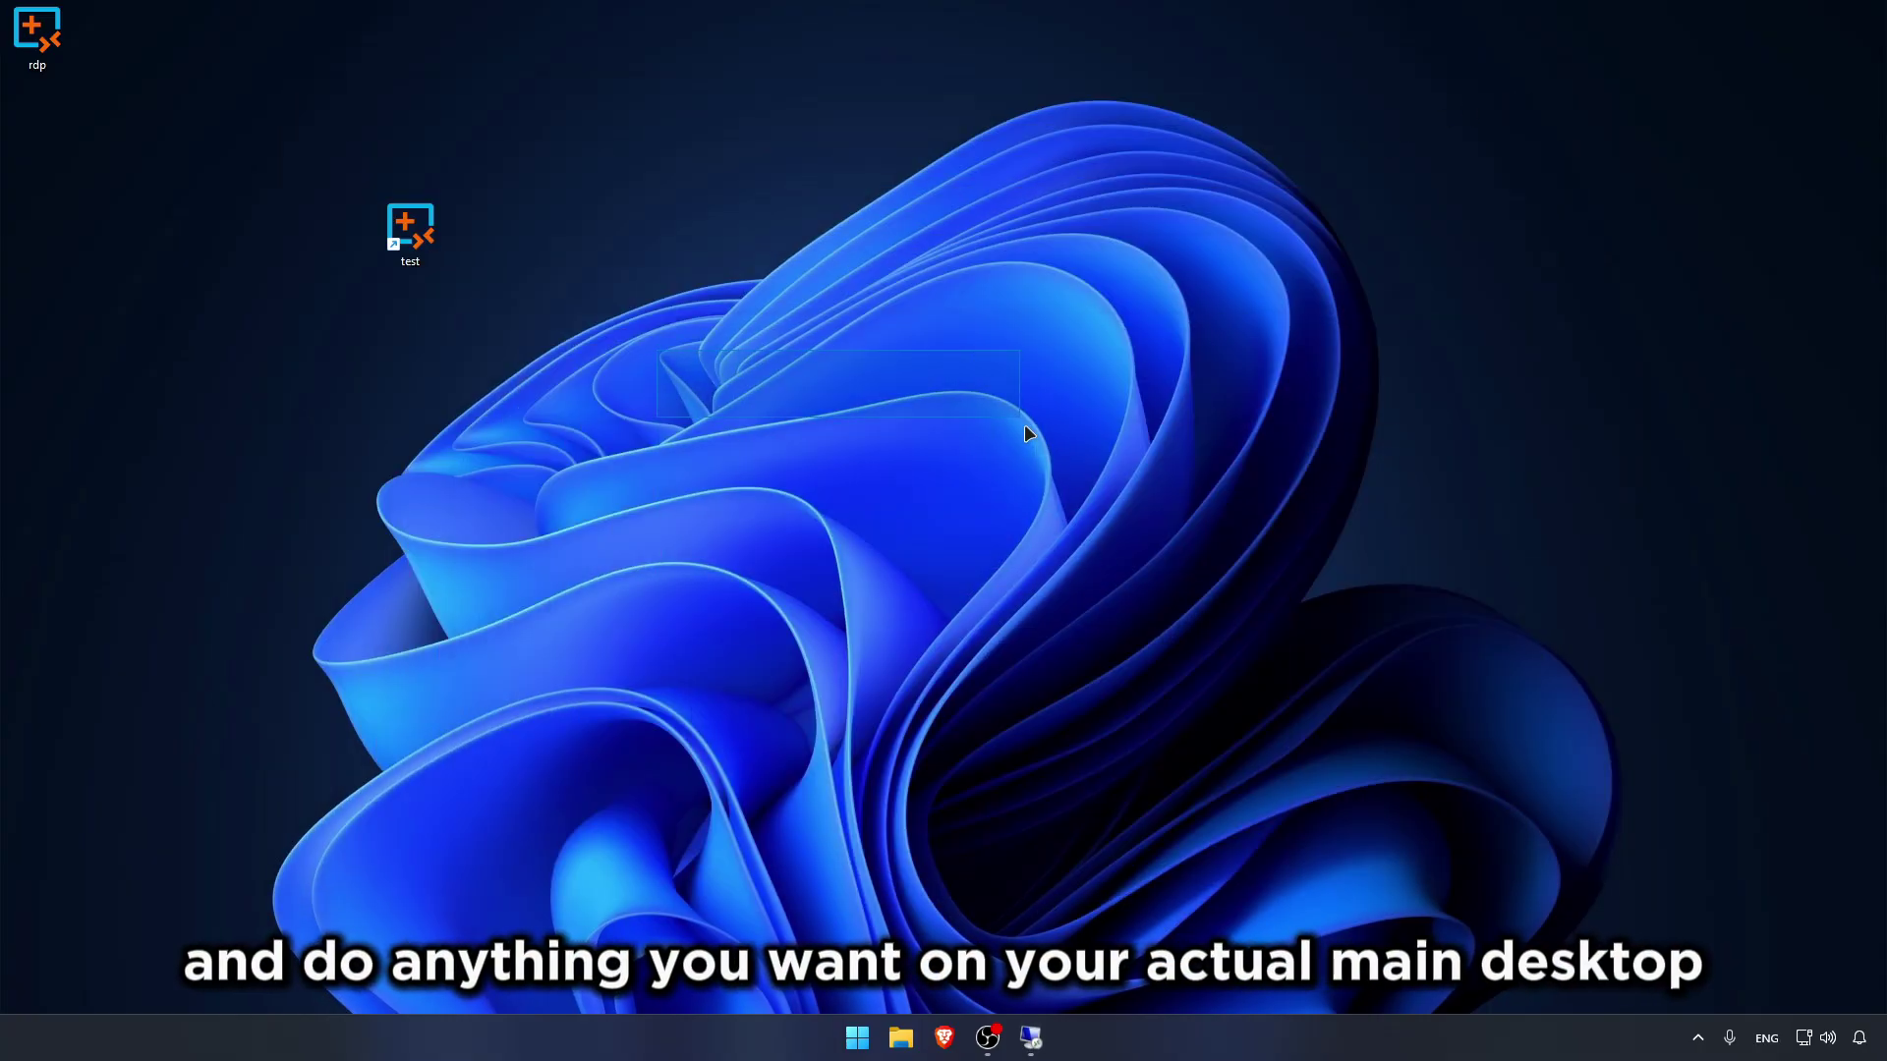
pyautogui.moveTo(656, 351); pyautogui.dragTo(1012, 588)
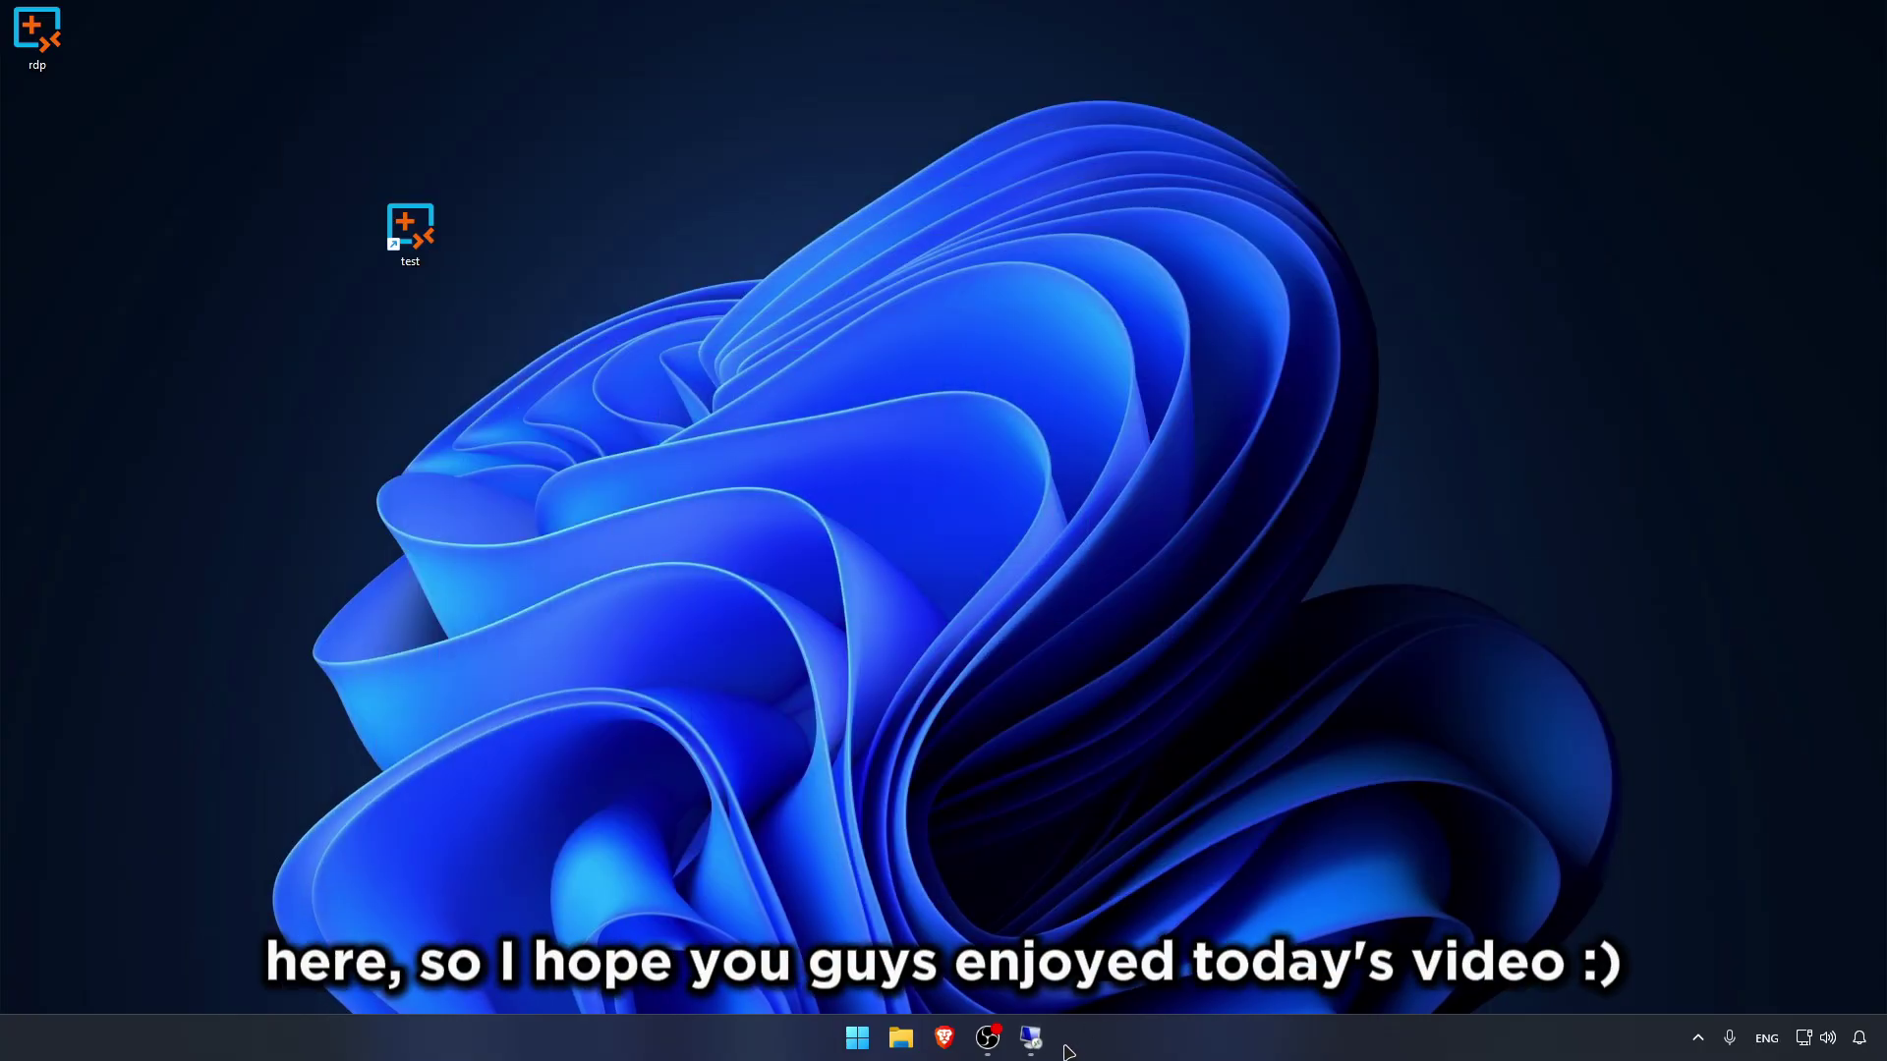
pyautogui.click(1030, 1038)
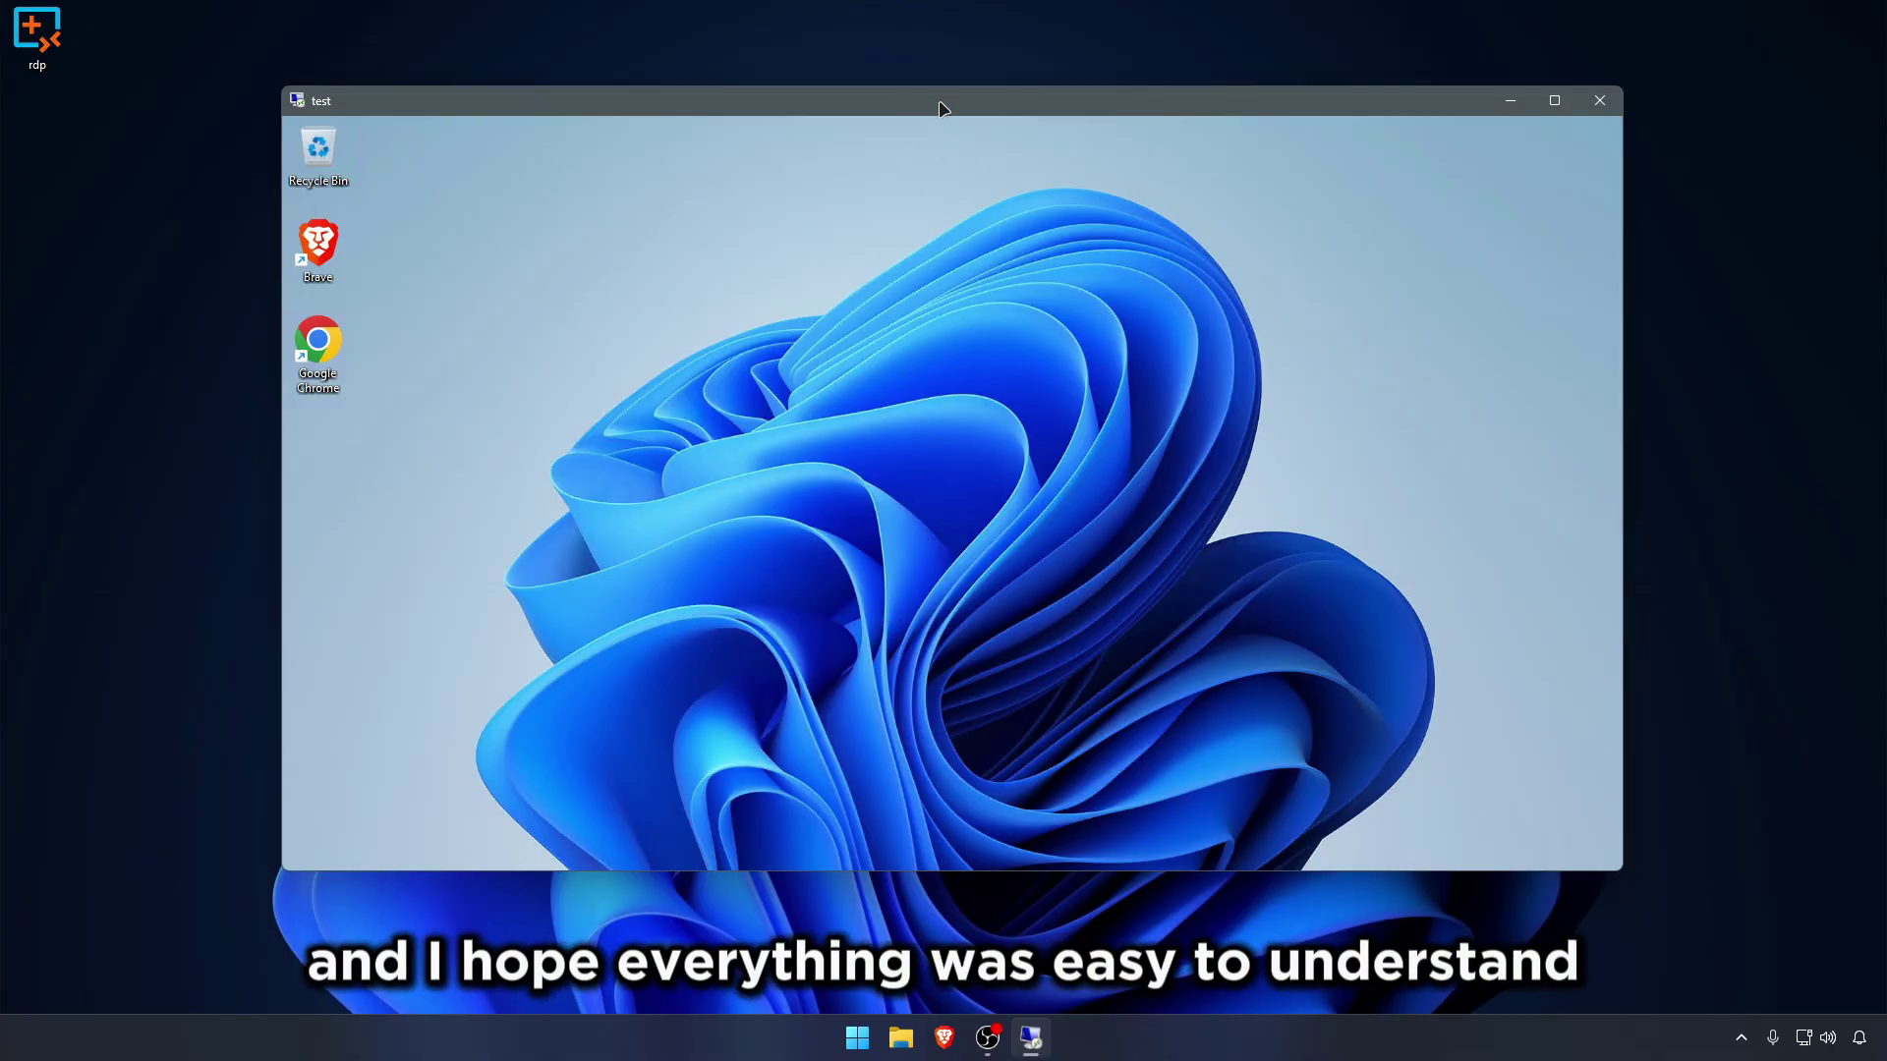
pyautogui.press('super')
pyautogui.click(716, 838)
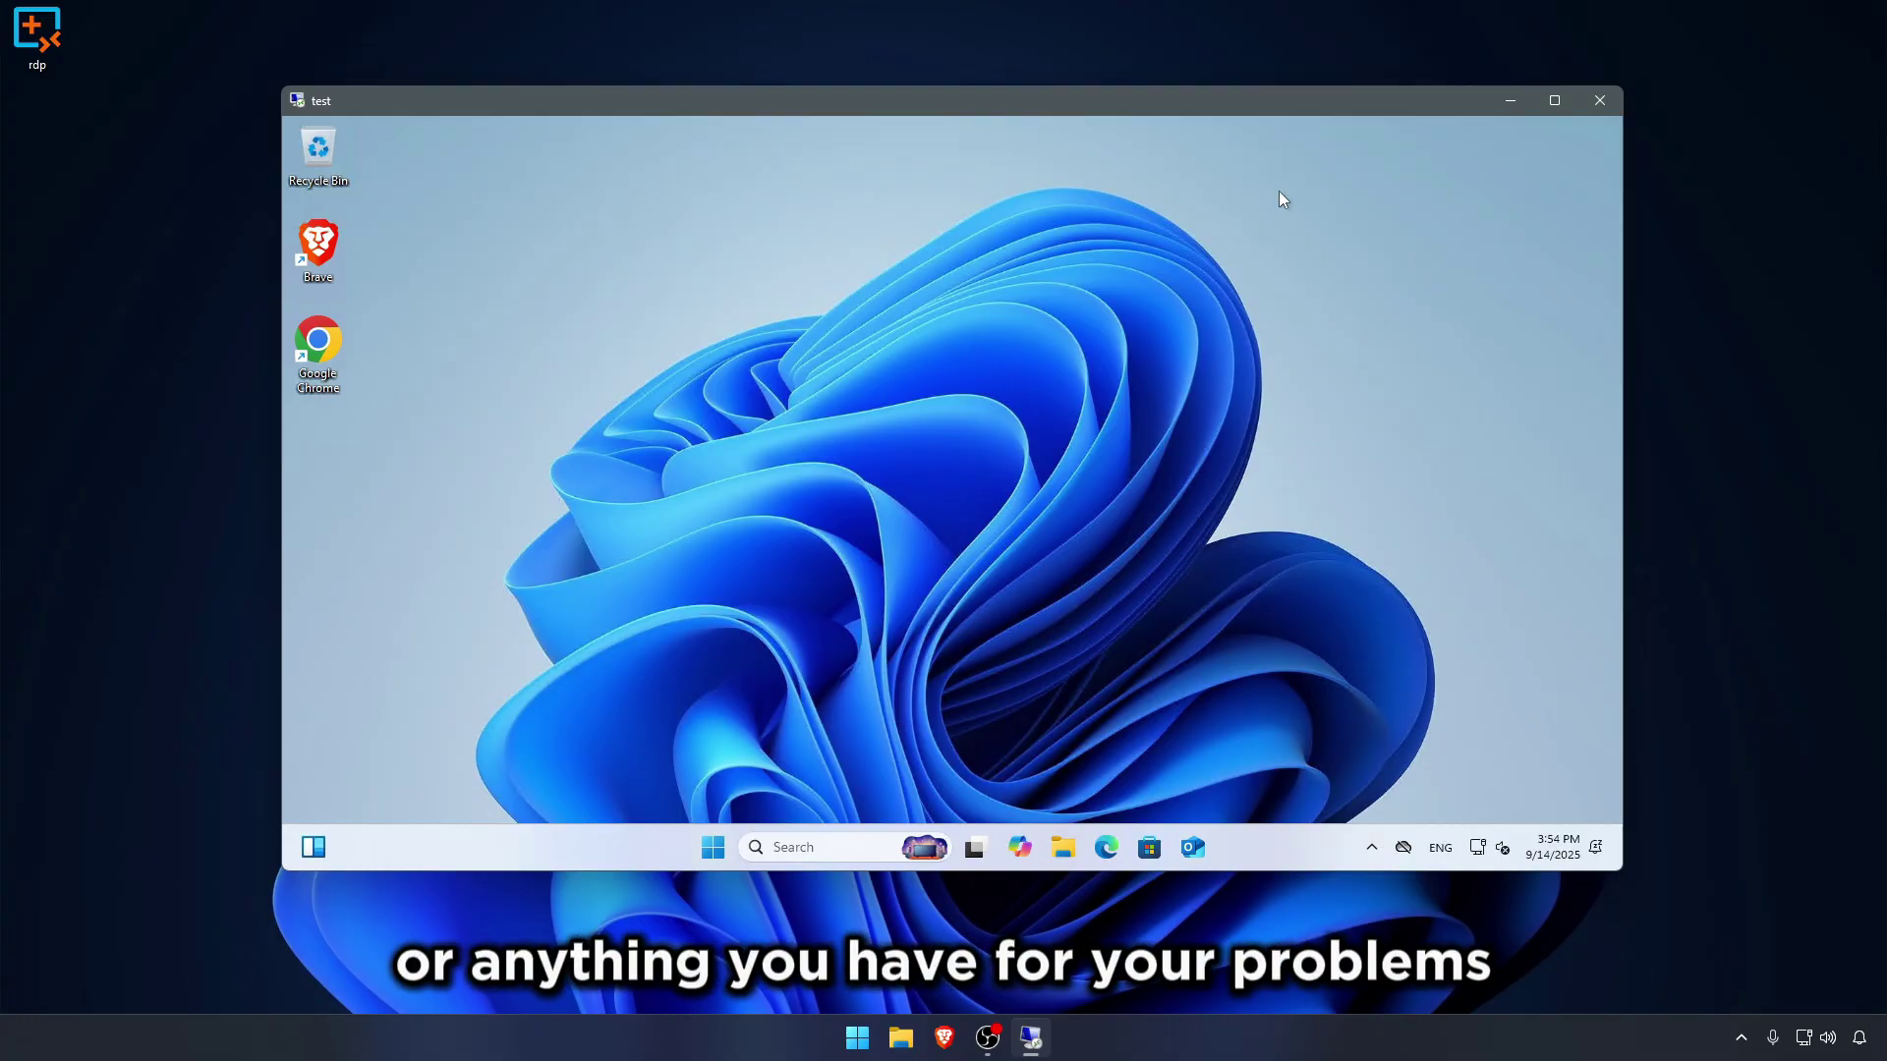
pyautogui.moveTo(1329, 228); pyautogui.dragTo(1334, 246)
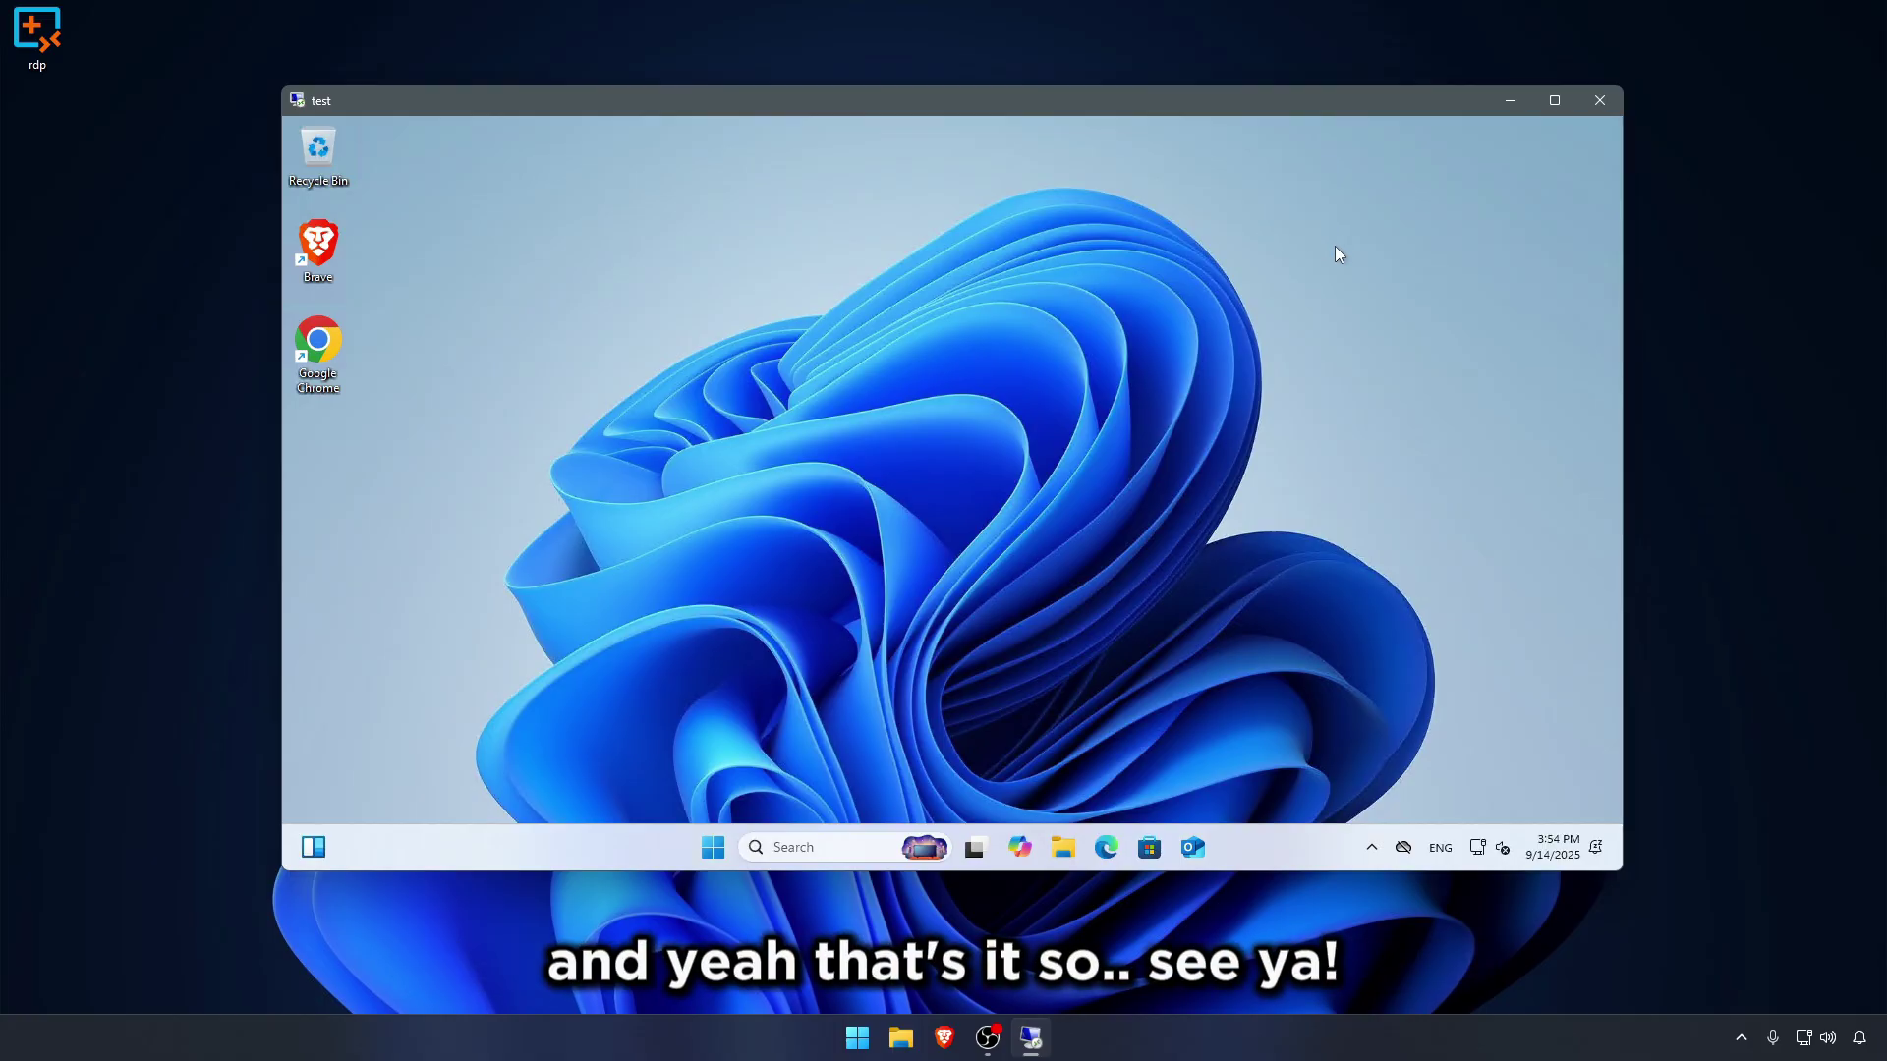